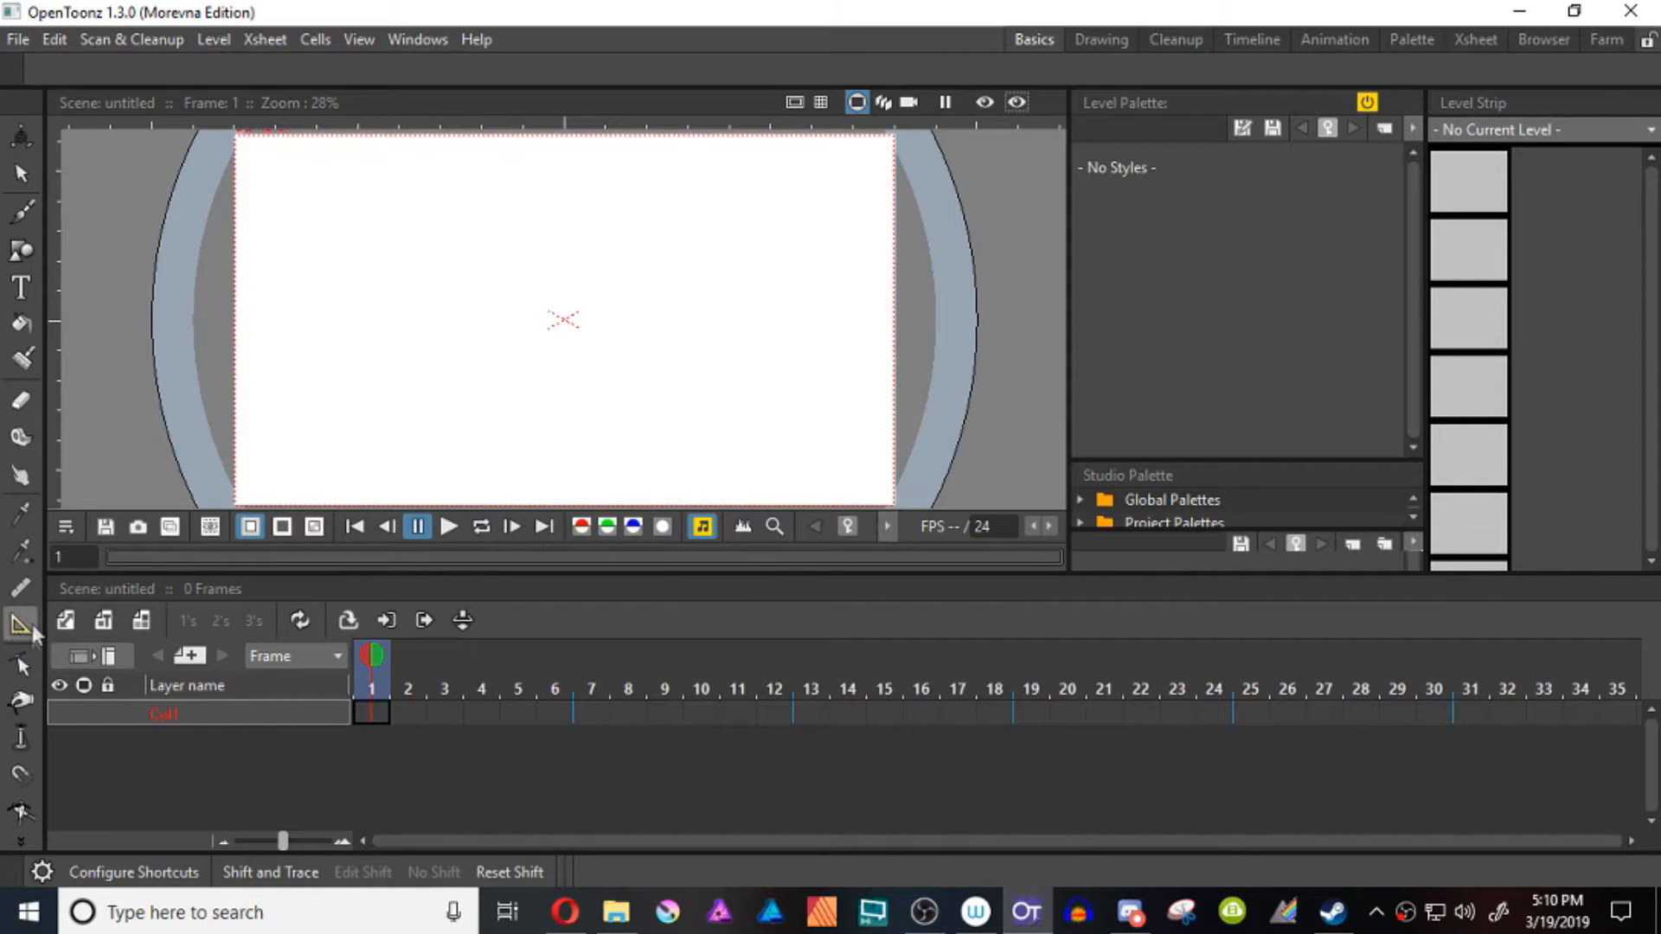
# Switch to the Opera browser and search for "Opentoonz Morevna download" to reach the OpenToonz Morevna Edition download page
pyautogui.click(21, 587)
pyautogui.click(21, 622)
pyautogui.click(565, 912)
pyautogui.write('Opentoonz')
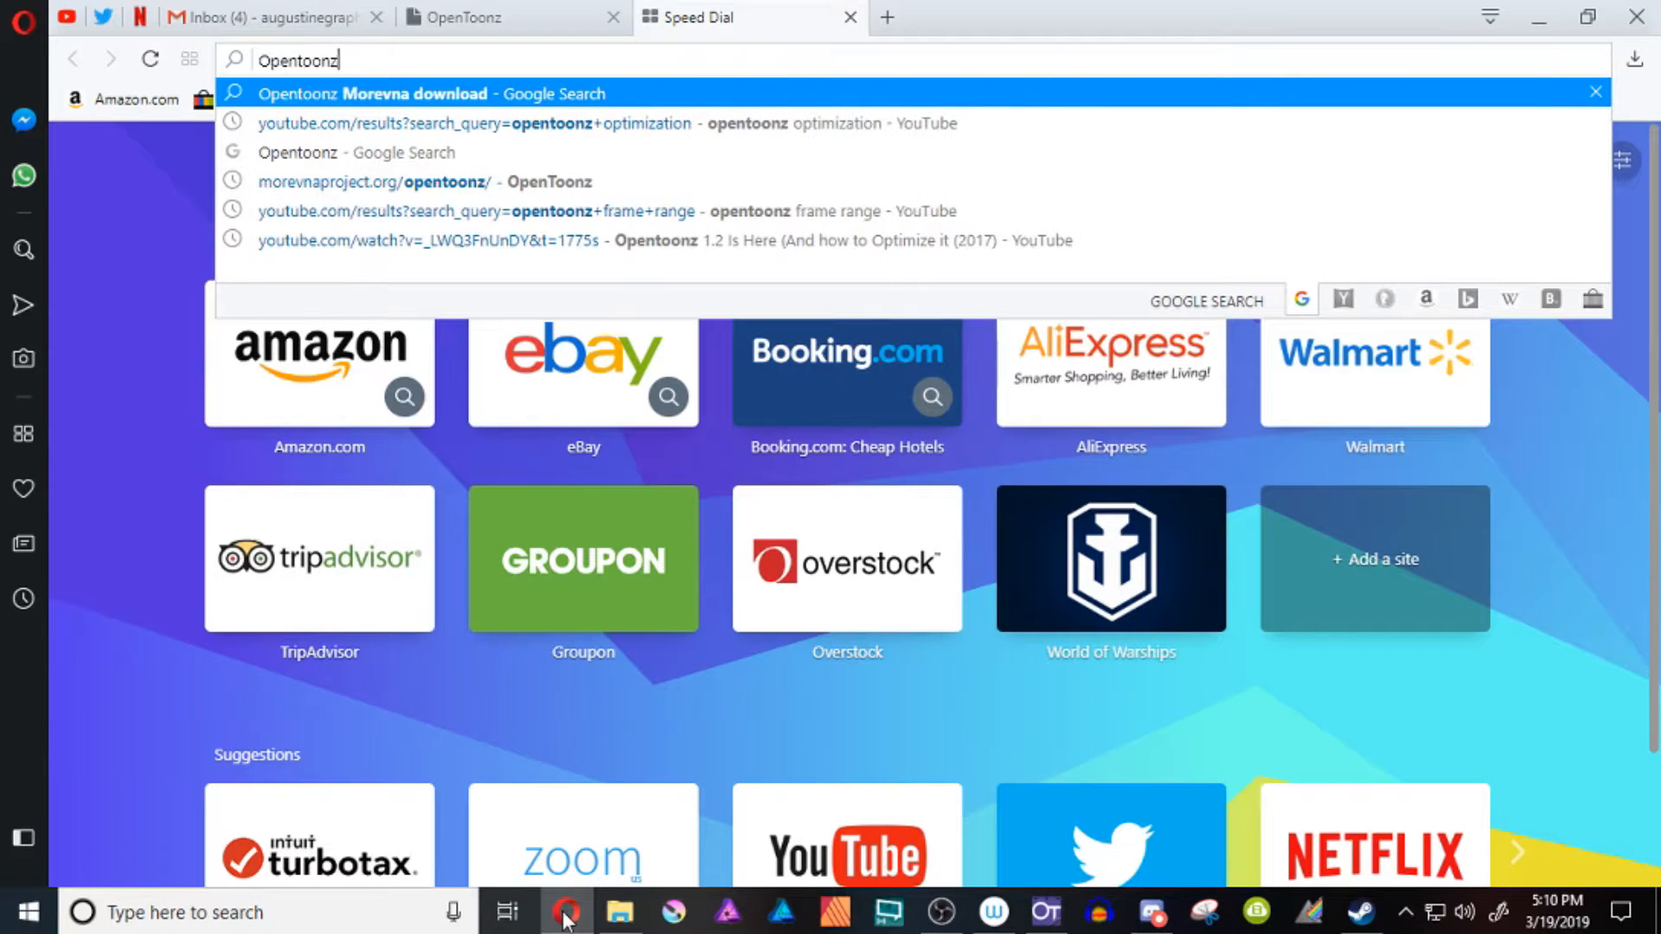
pyautogui.write(' Morevna ')
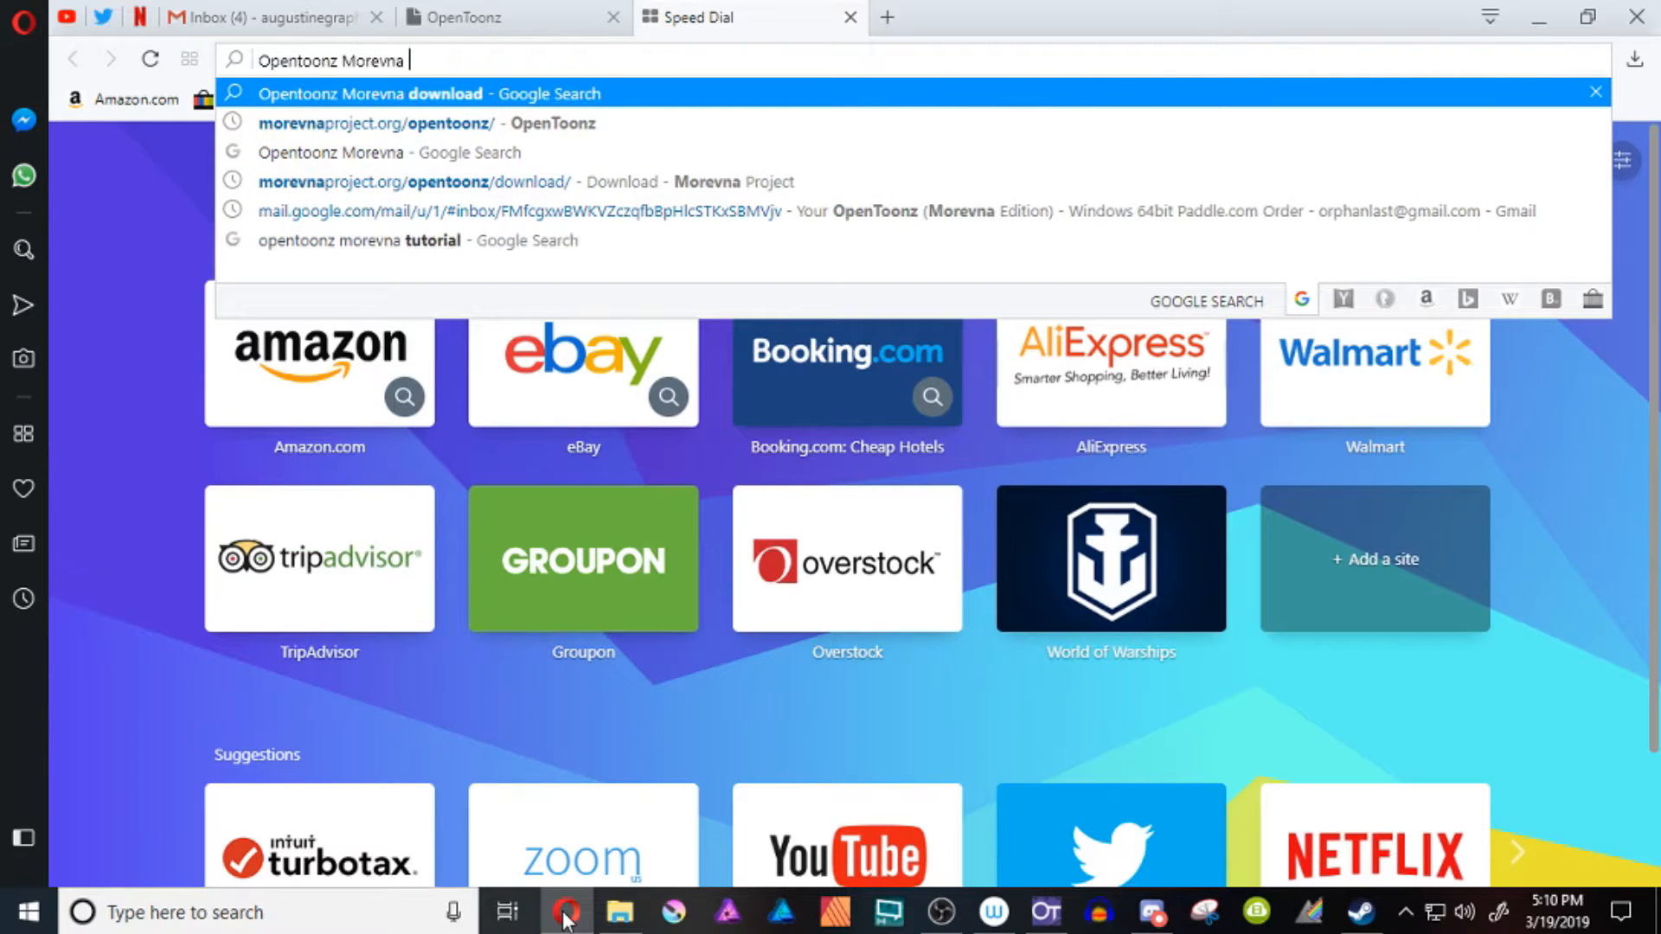
pyautogui.write('download')
pyautogui.press('Return')
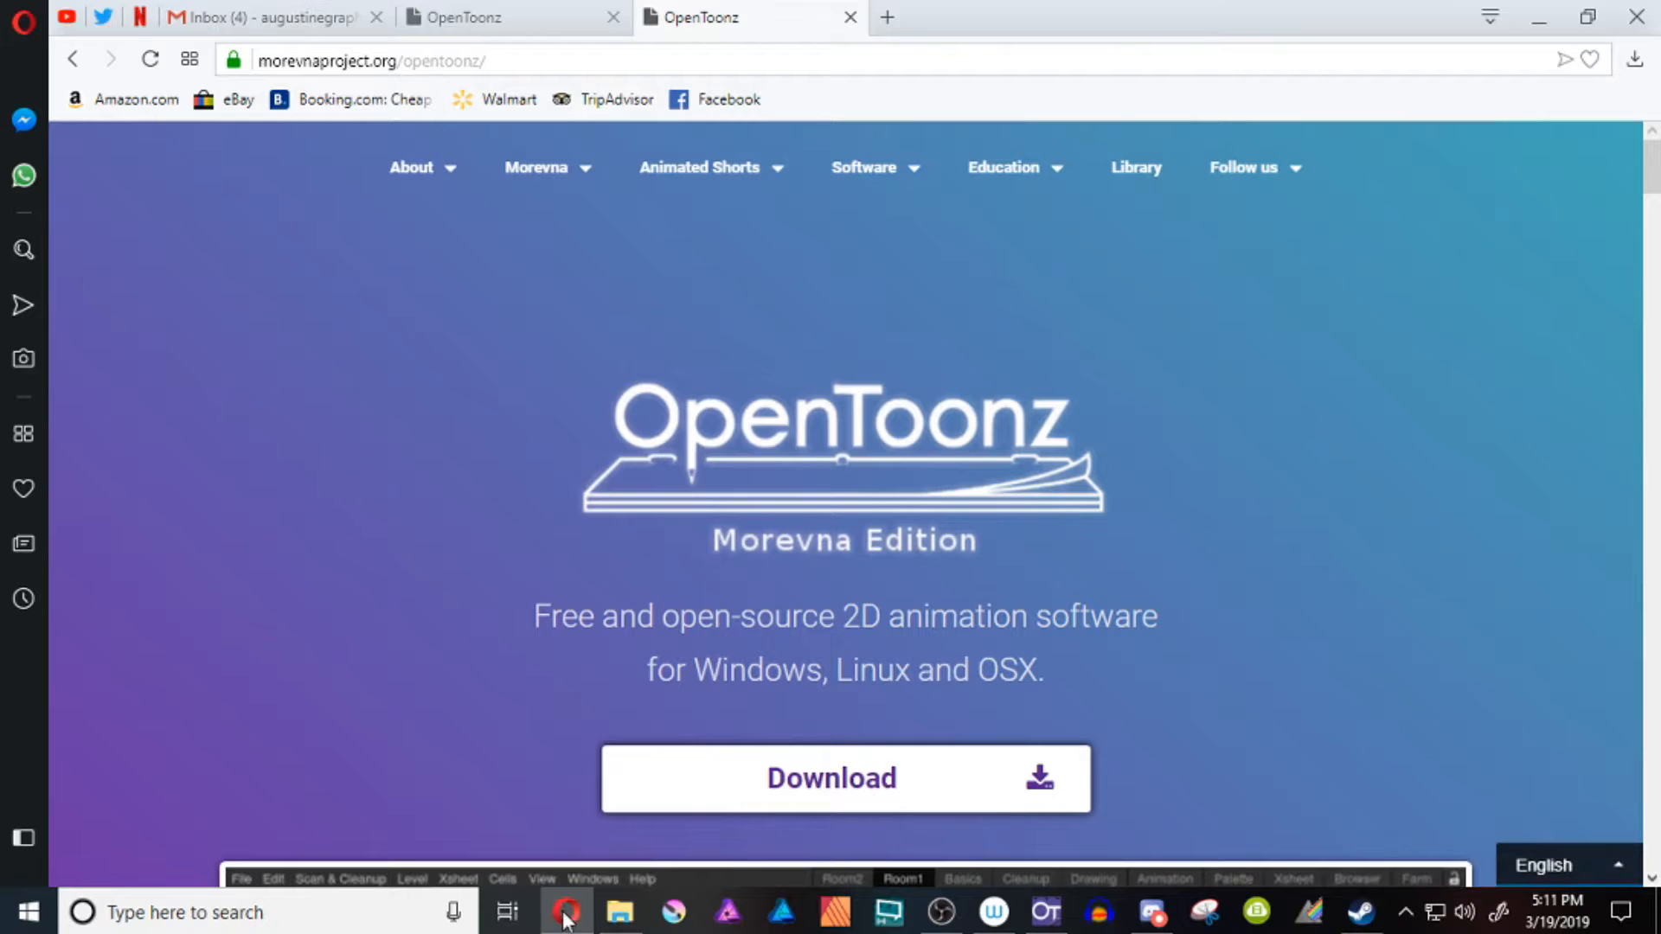
pyautogui.click(566, 916)
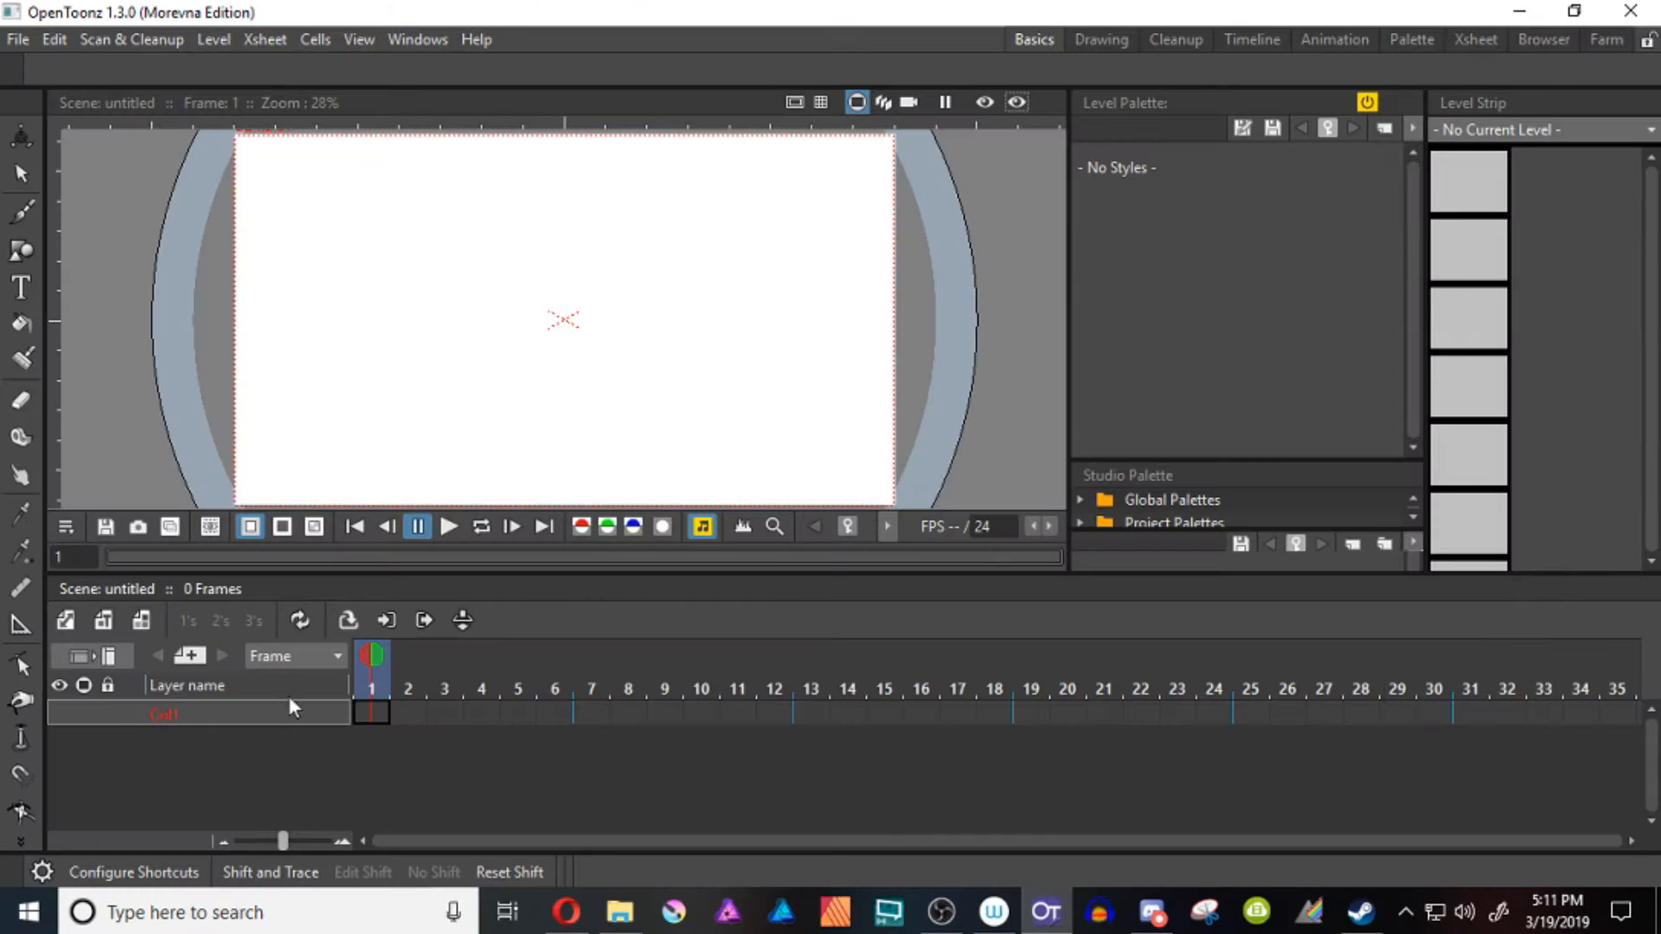
# Switch to the YouTube channel in Opera and search its videos for "Optimize"
pyautogui.click(565, 912)
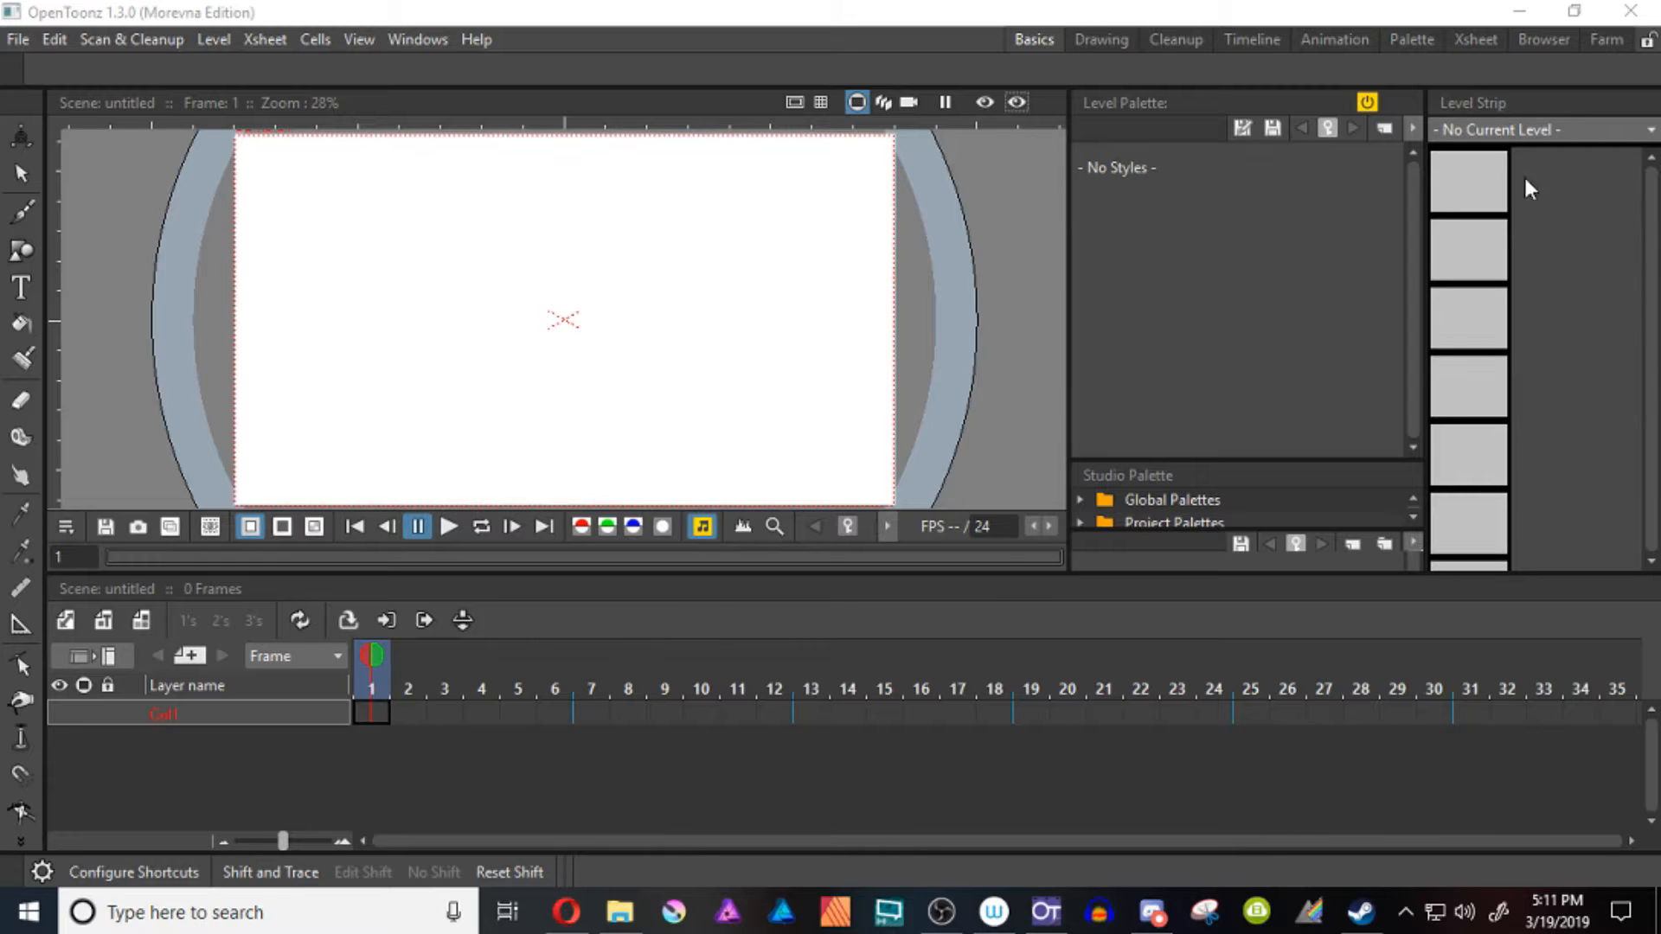
pyautogui.click(566, 919)
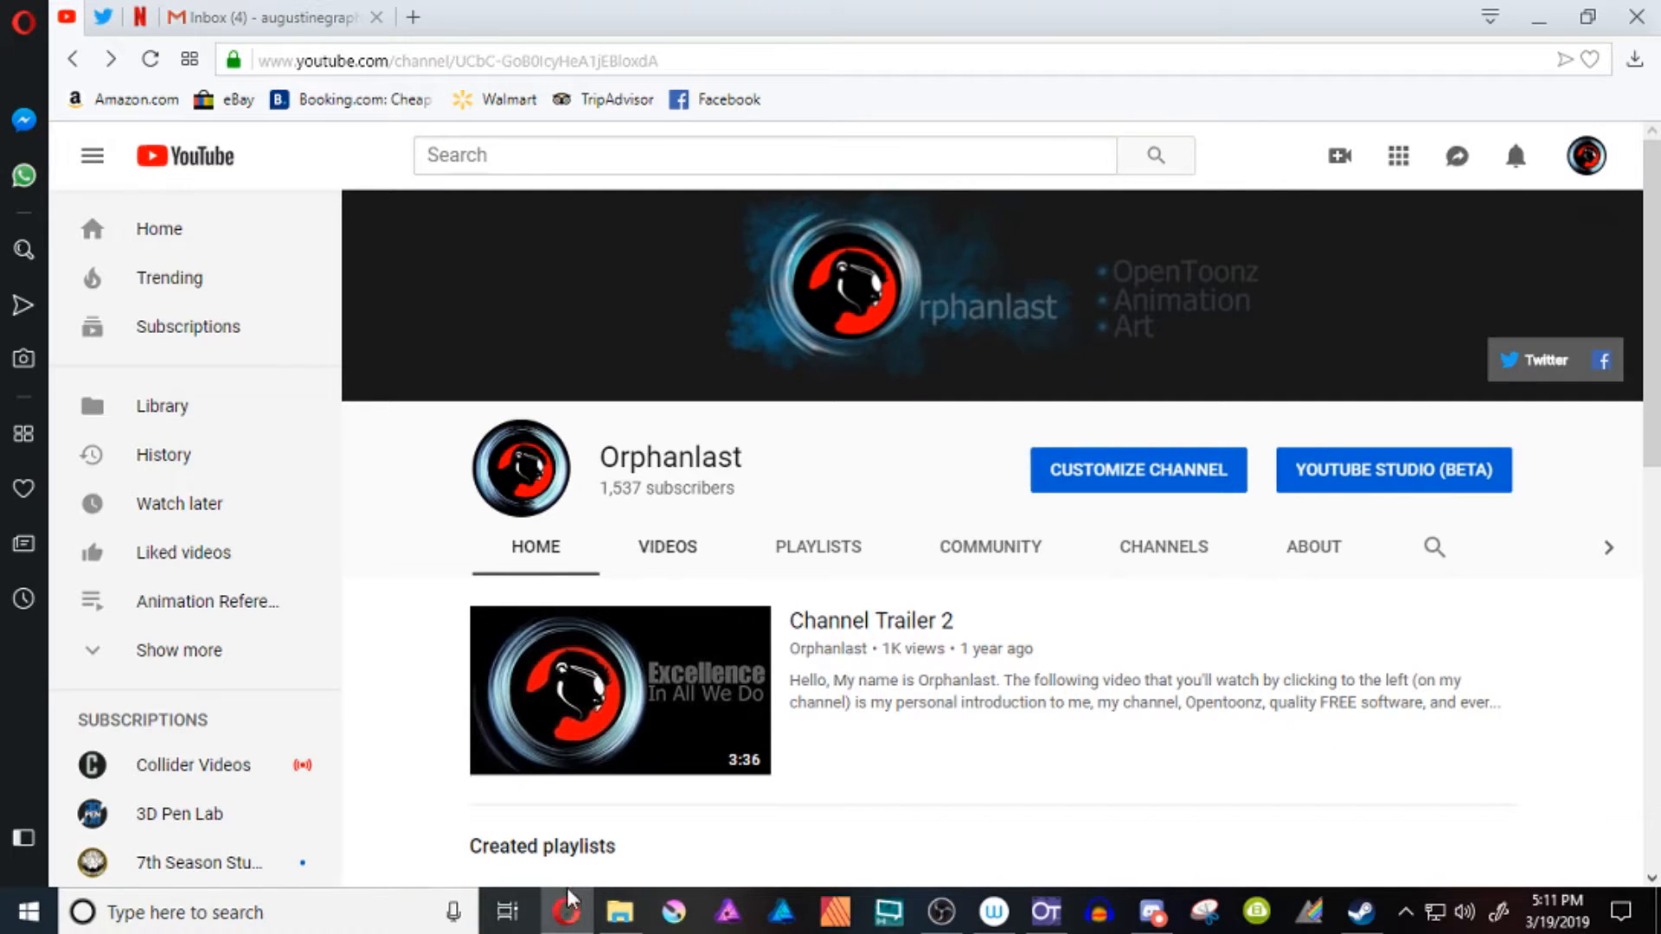
pyautogui.click(667, 546)
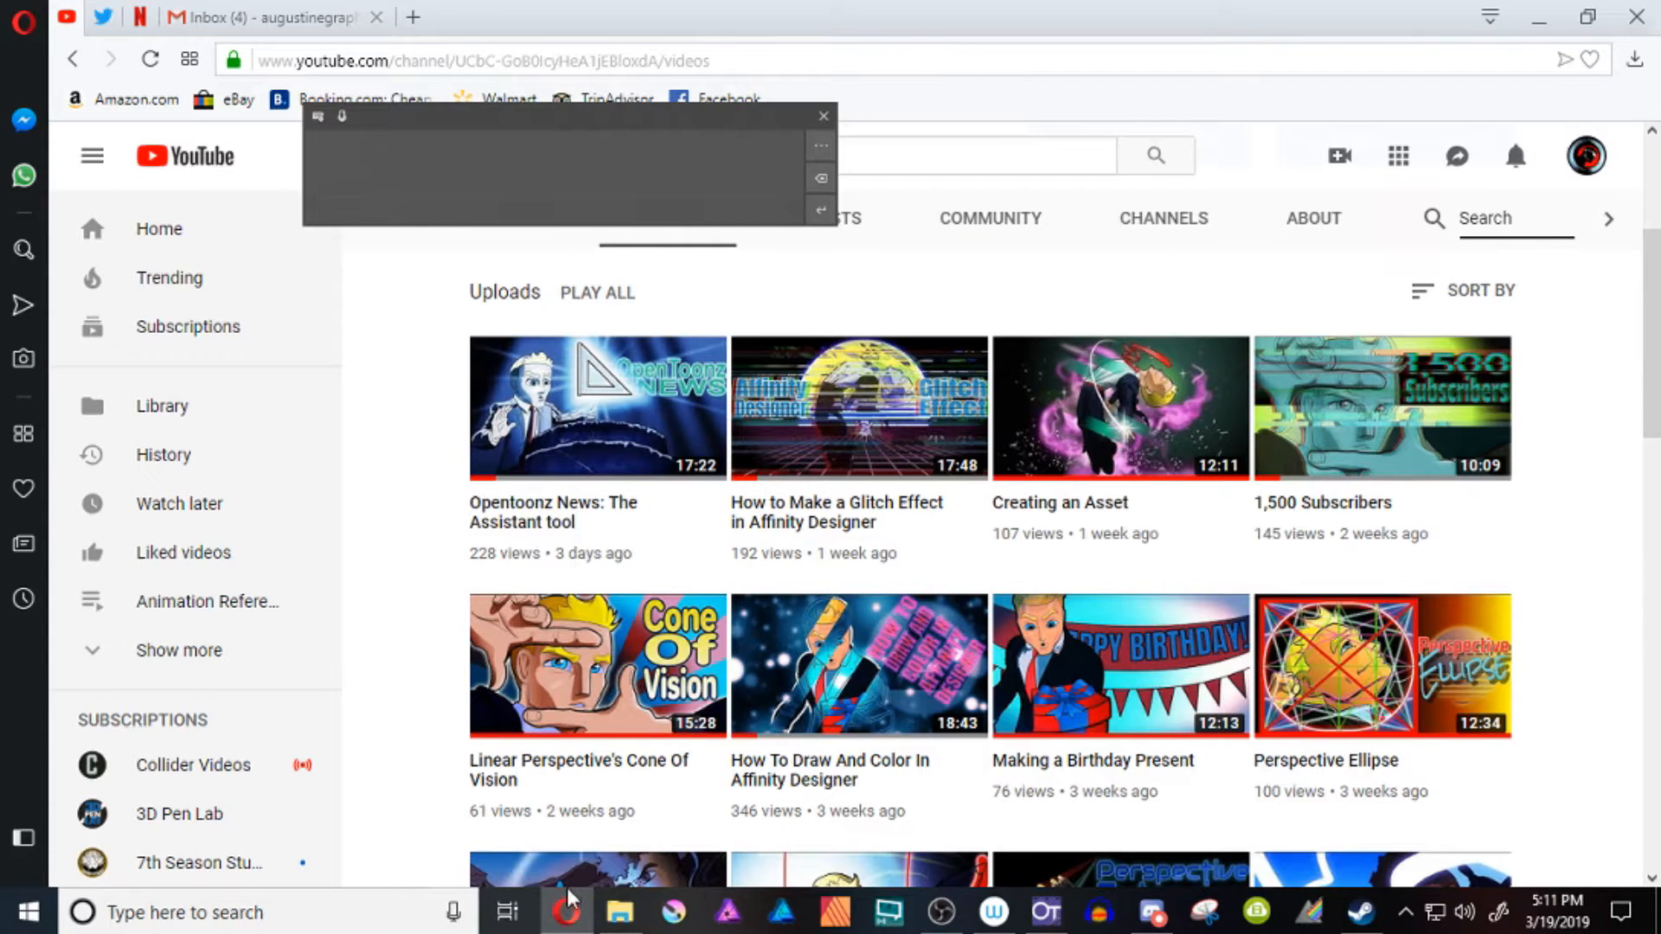
pyautogui.write('Optimize')
pyautogui.press('Return')
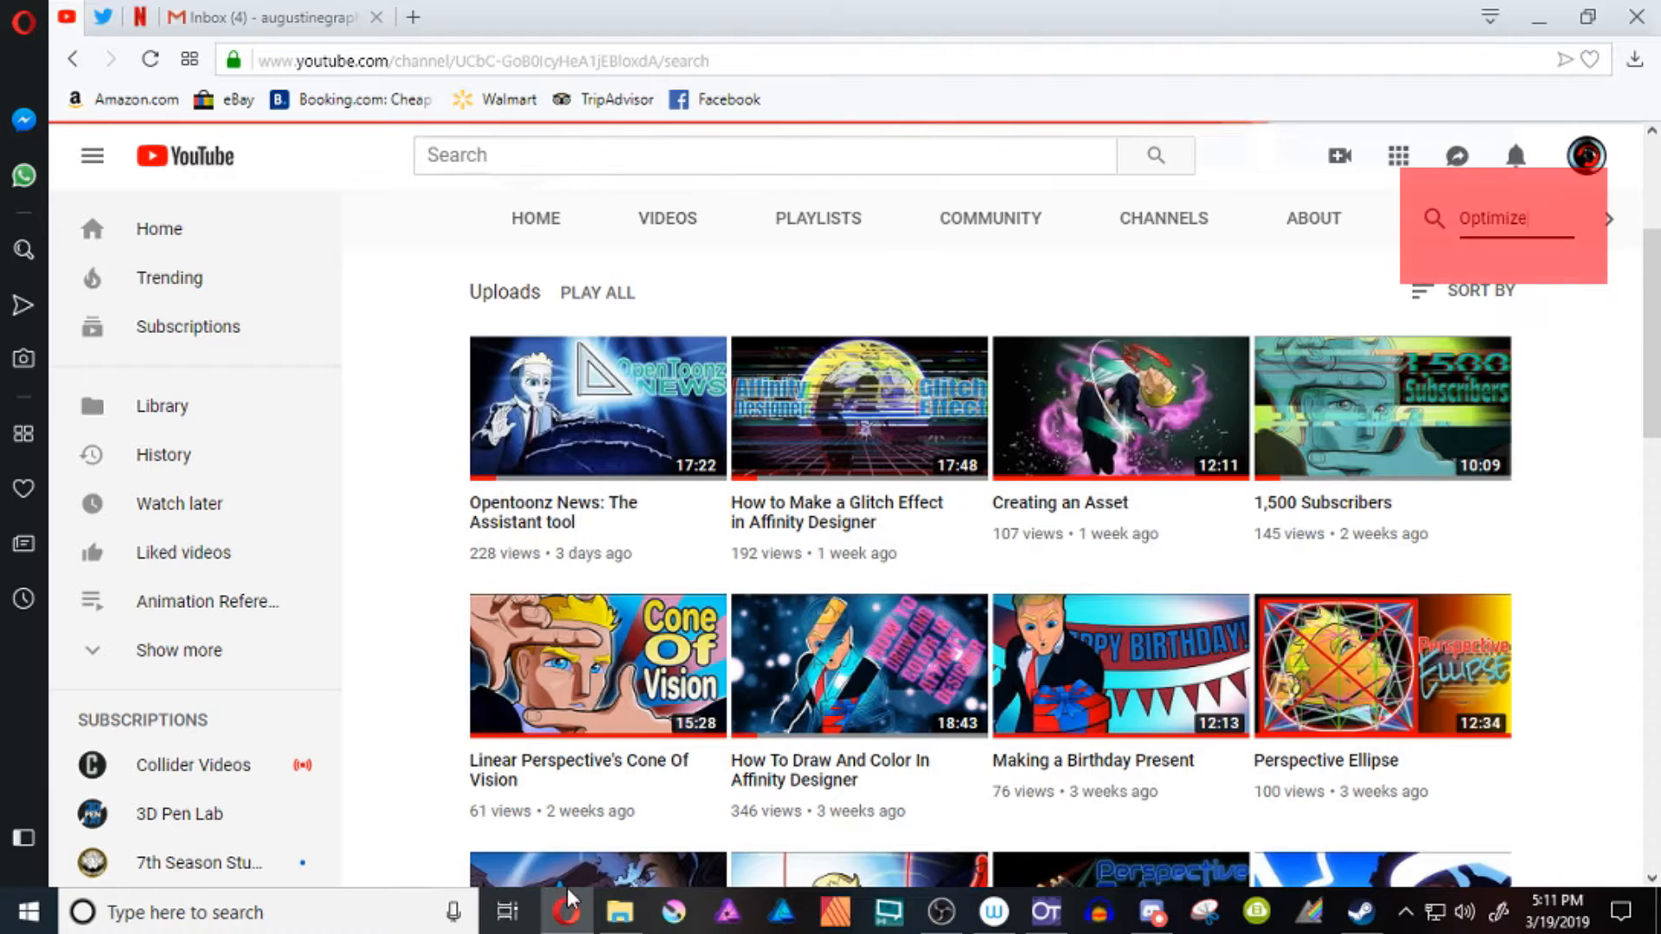
pyautogui.scroll(-2, 568, 883)
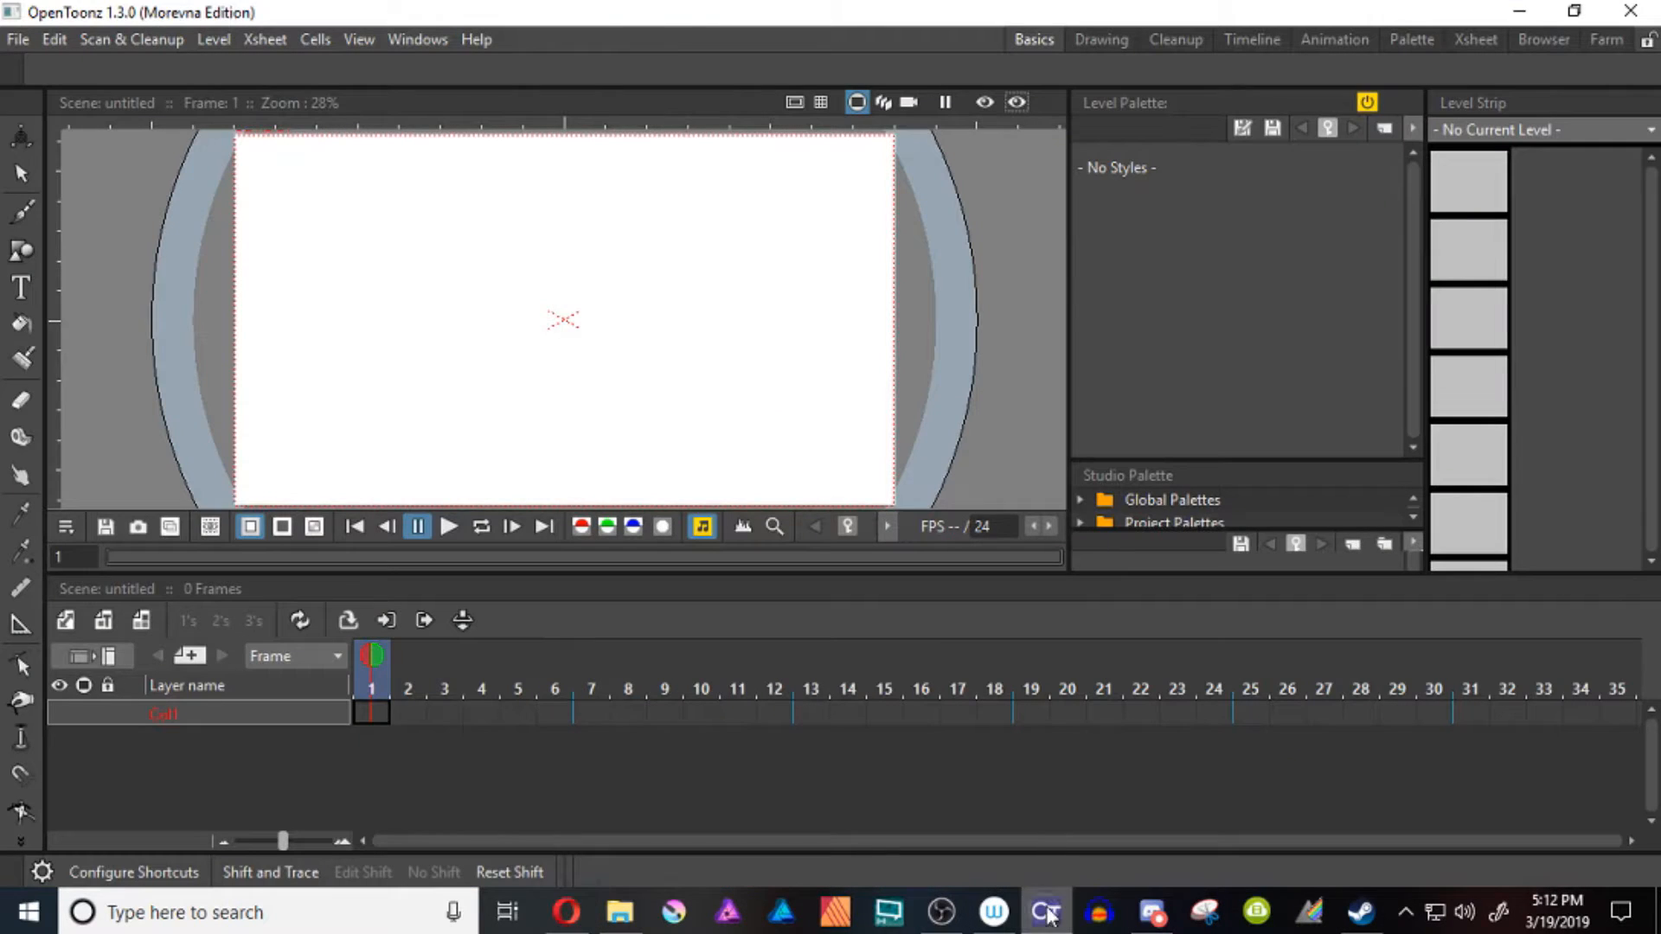
pyautogui.click(1046, 912)
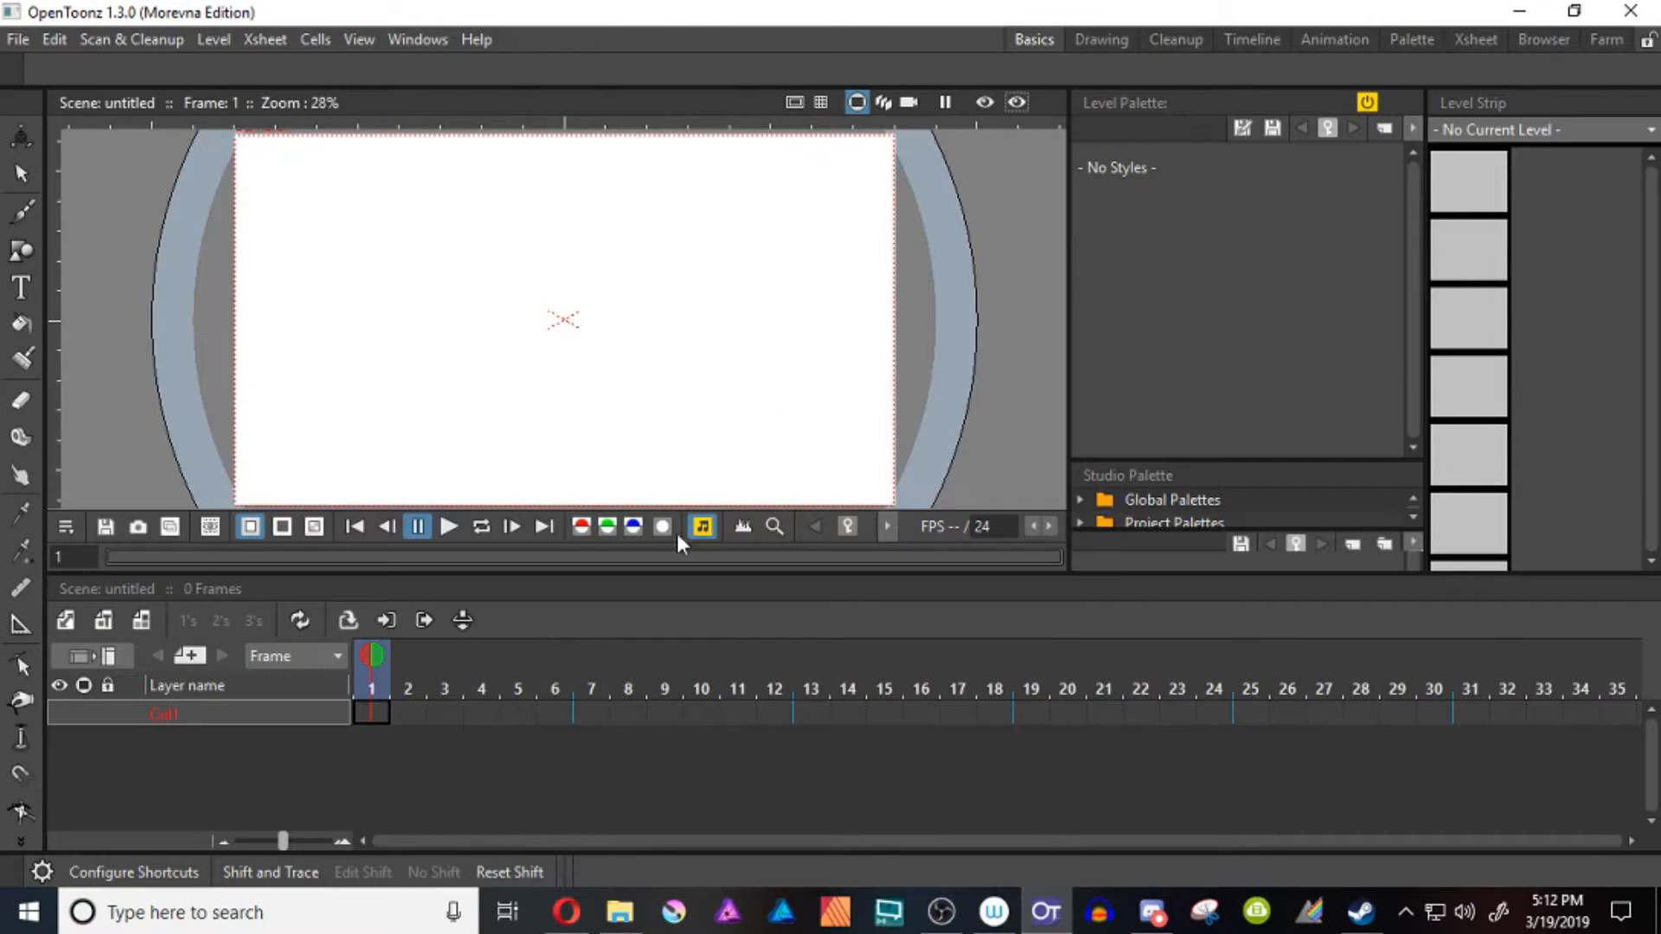
# Go back to the YouTube channel's home page in Opera, examine its created playlists, and return to OpenToonz
pyautogui.click(568, 910)
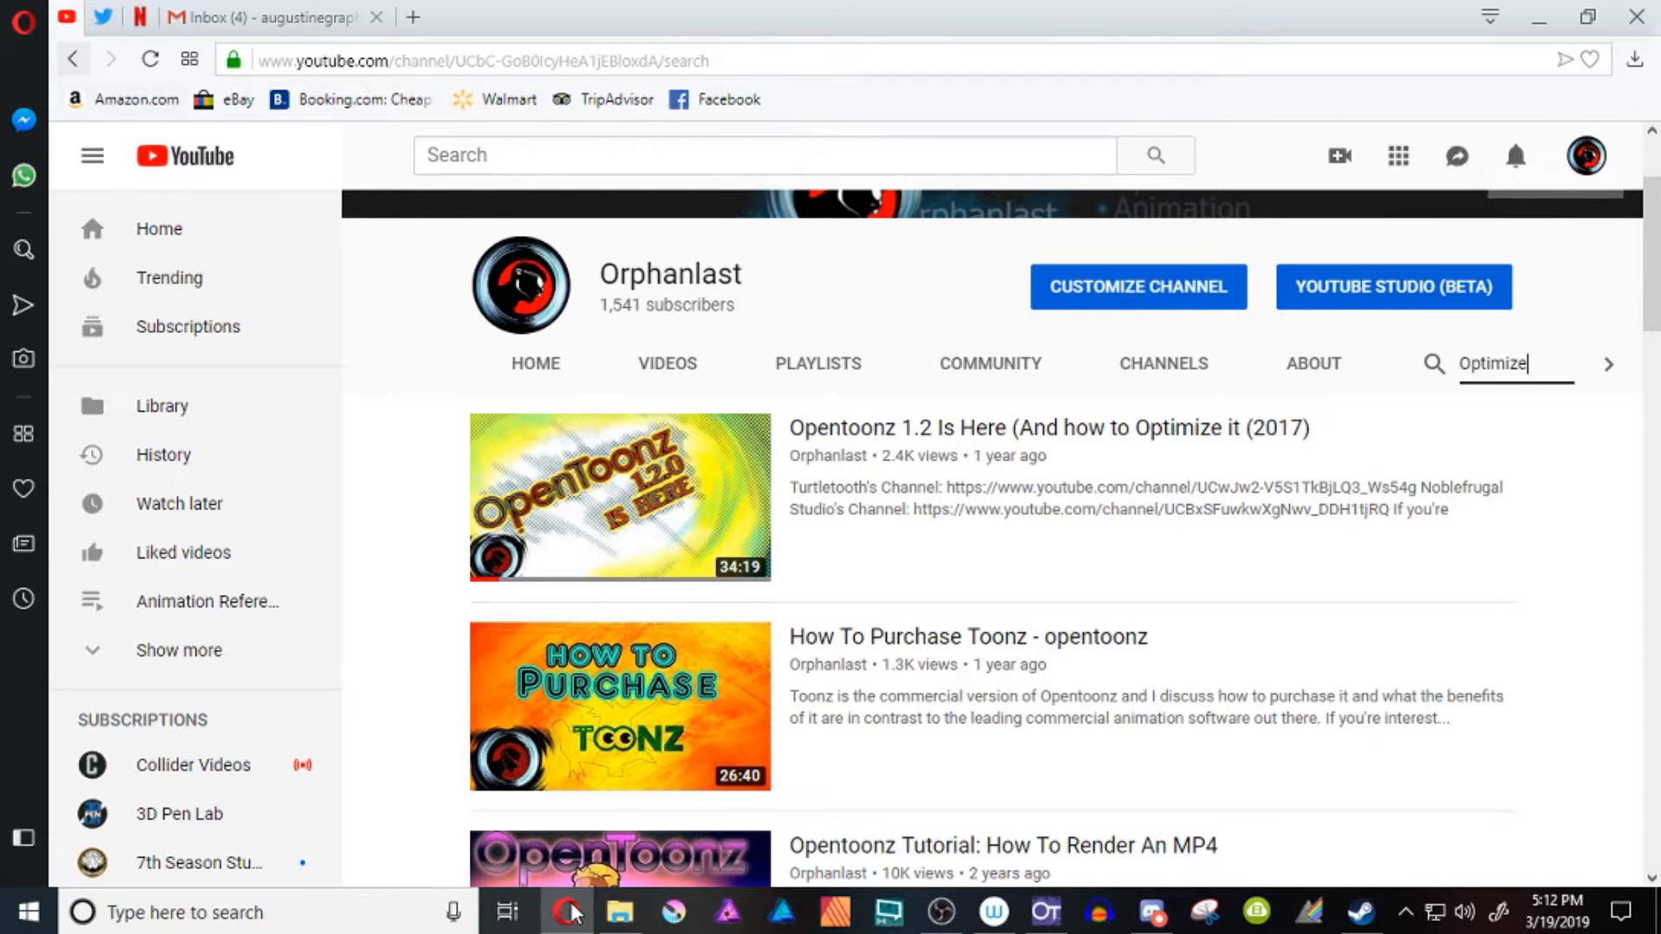
pyautogui.hotkey('alt', 'Left')
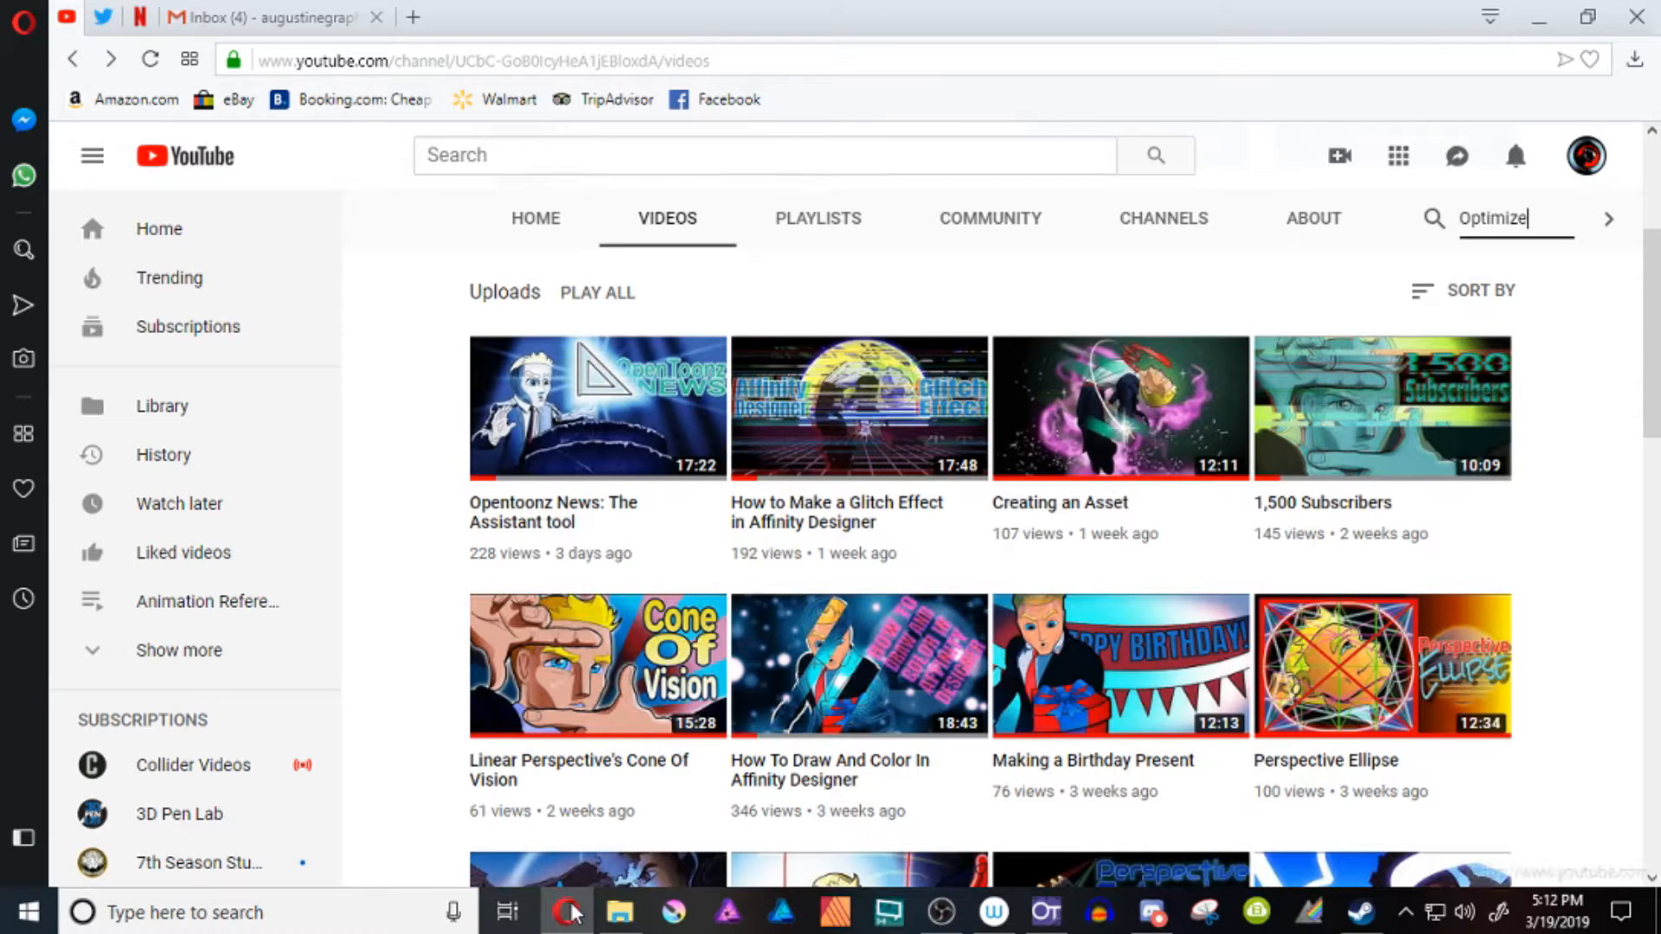
pyautogui.hotkey('alt', 'Left')
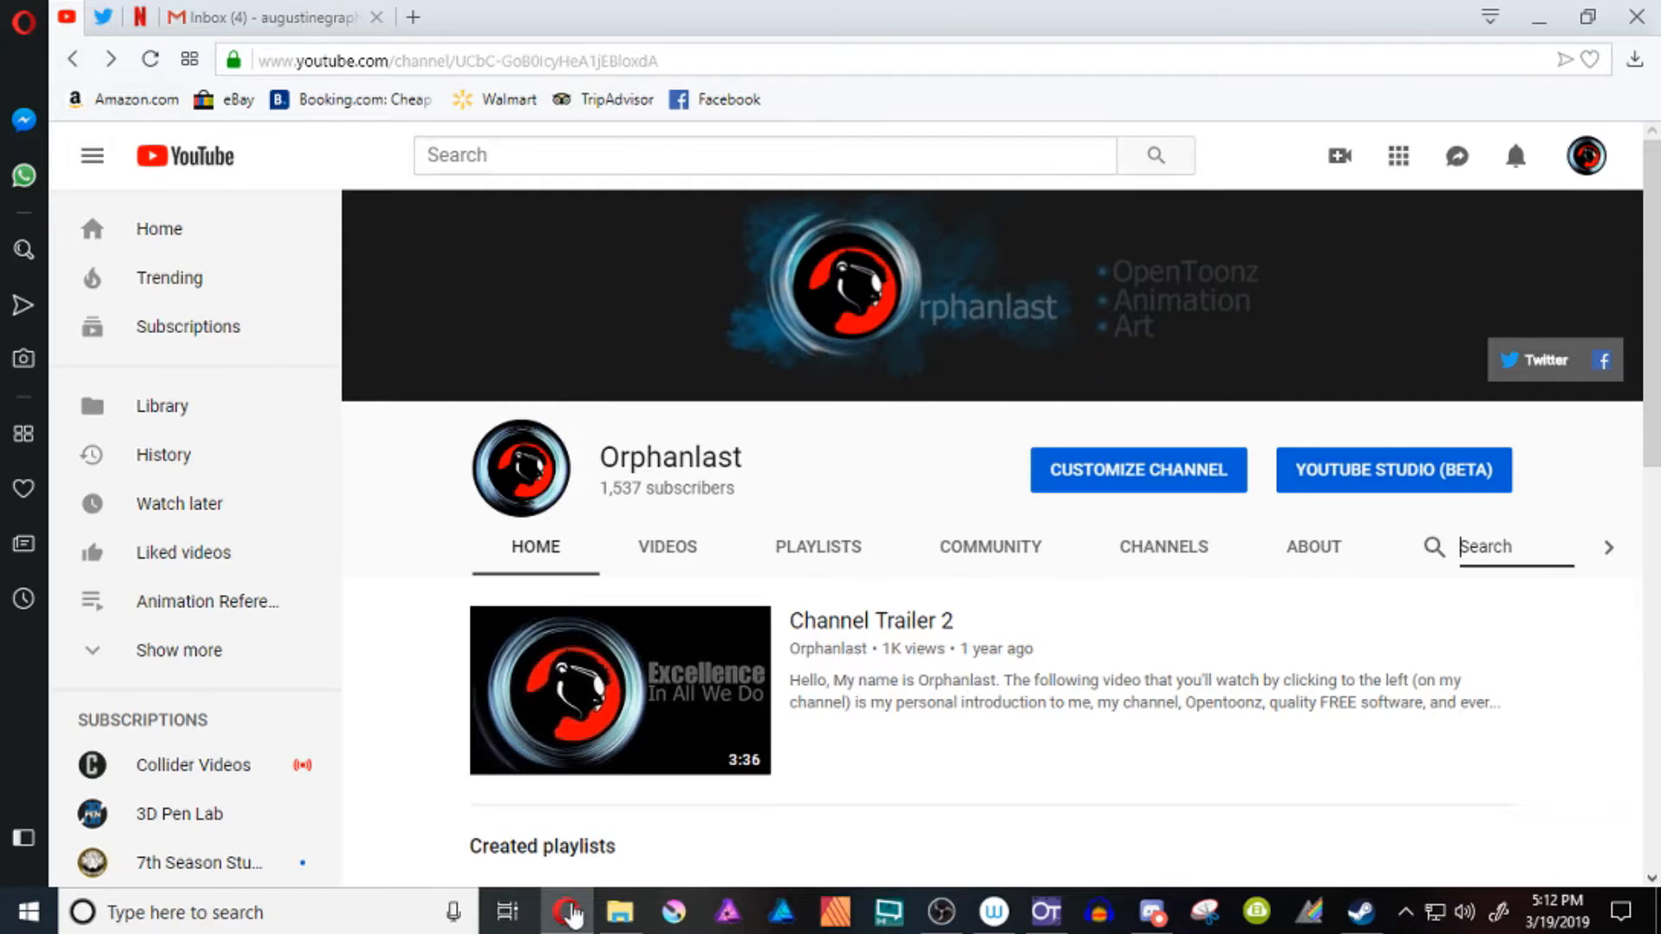
pyautogui.scroll(-3, 575, 913)
pyautogui.scroll(-2, 571, 914)
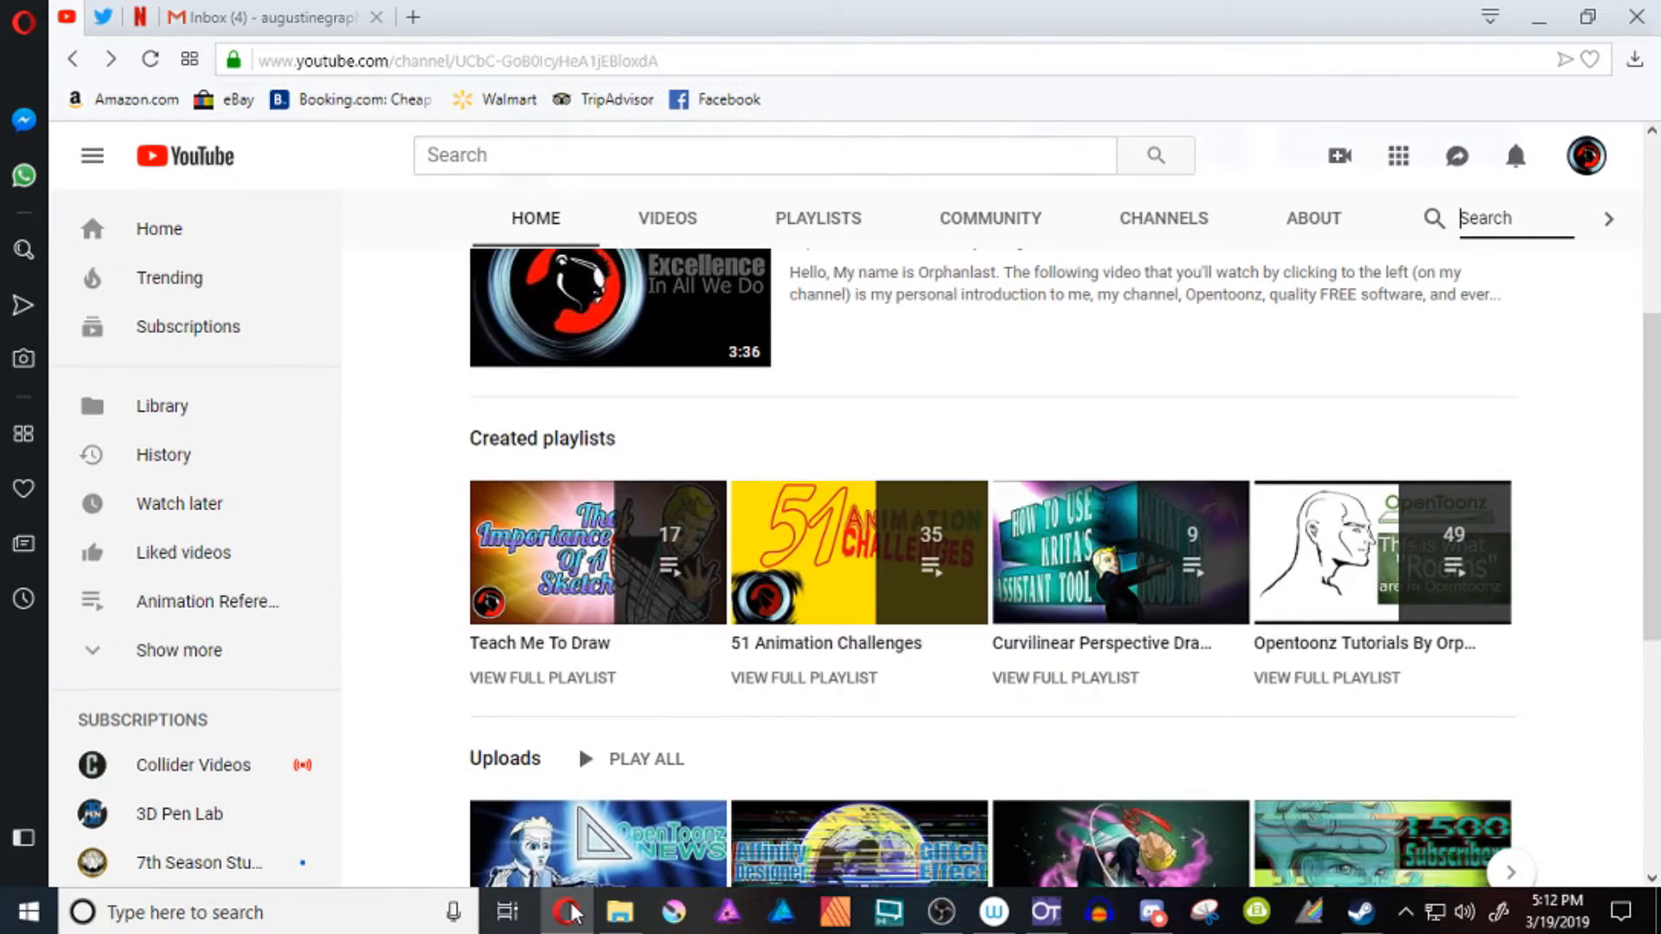
pyautogui.scroll(-1, 571, 914)
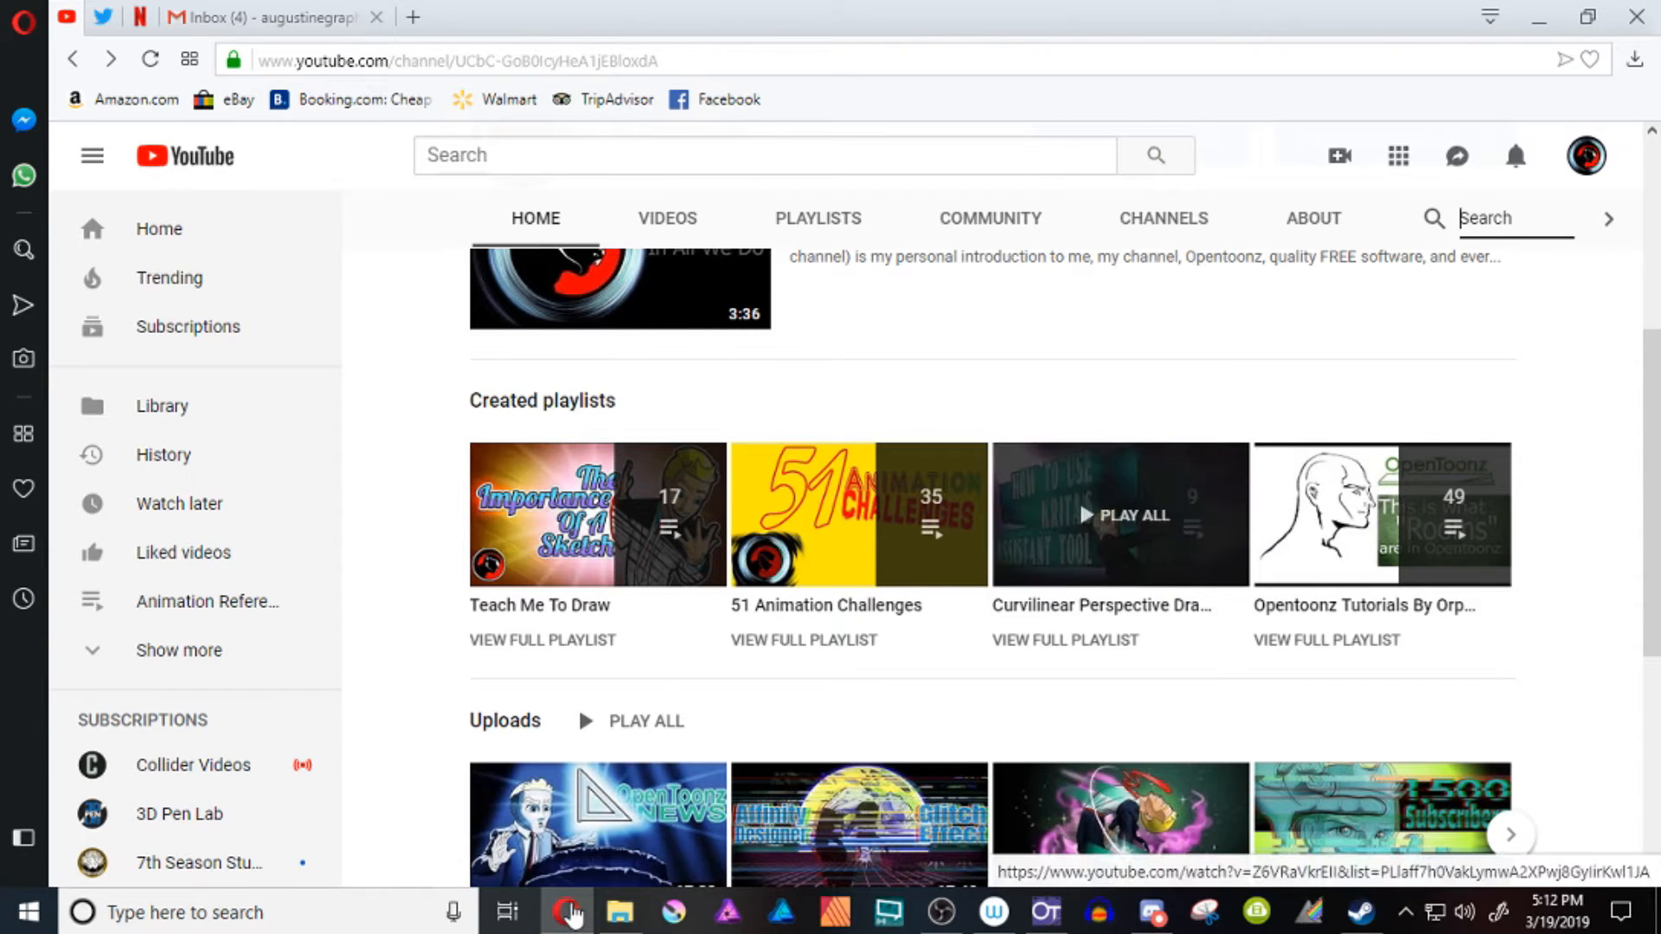
pyautogui.click(1043, 917)
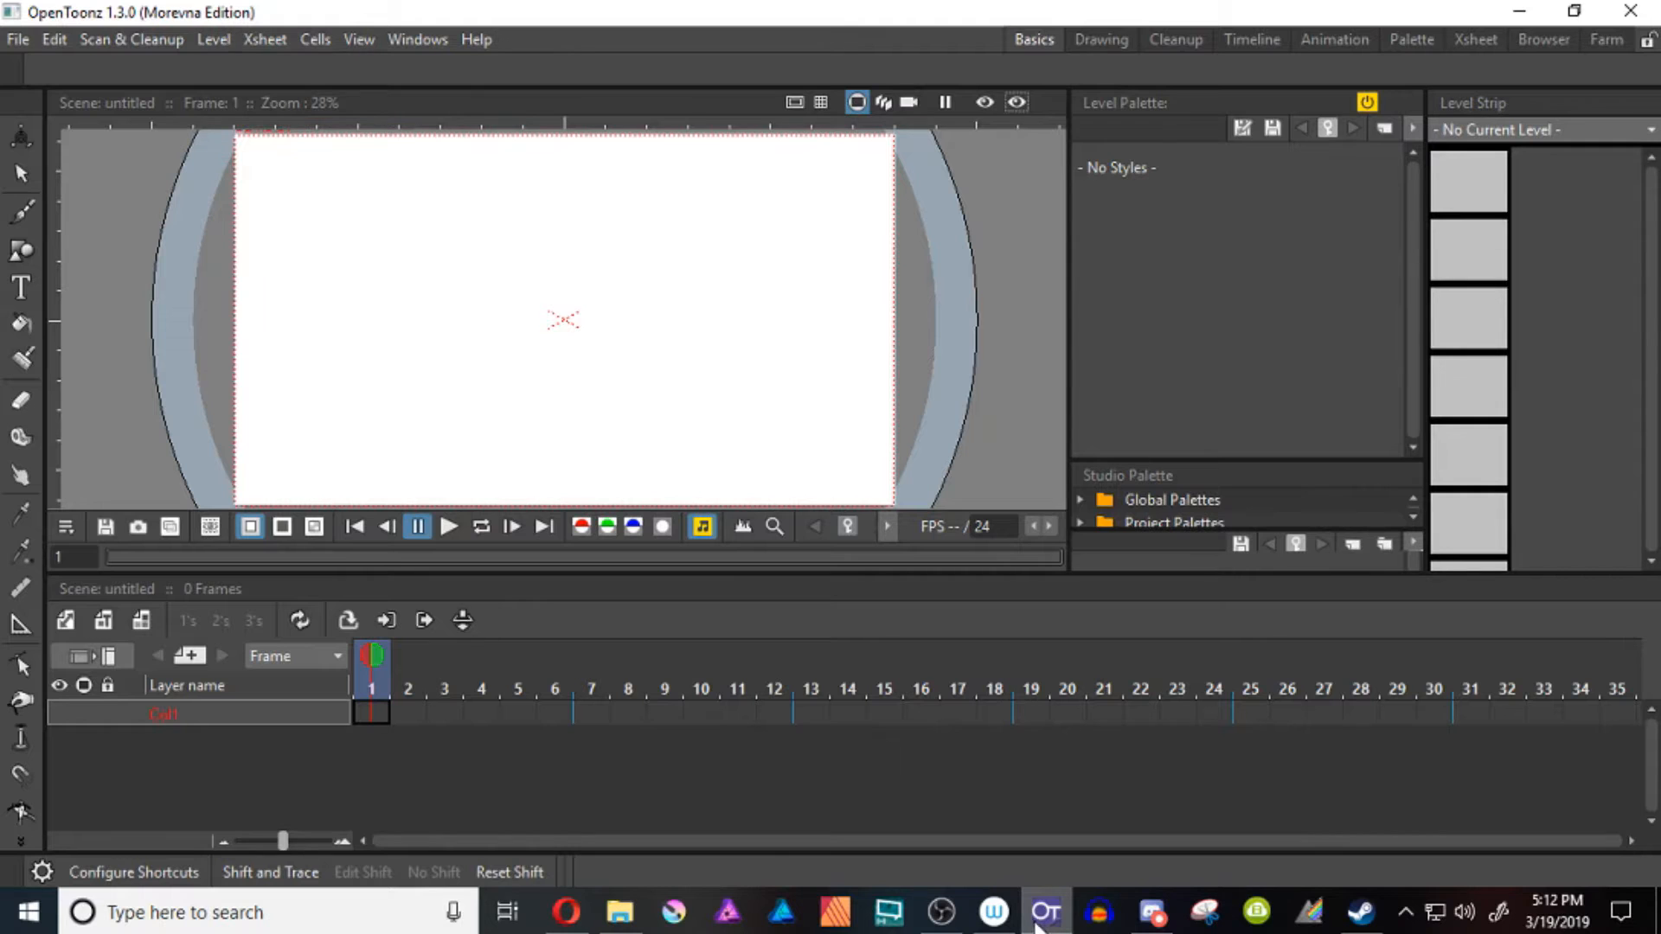
pyautogui.click(1043, 919)
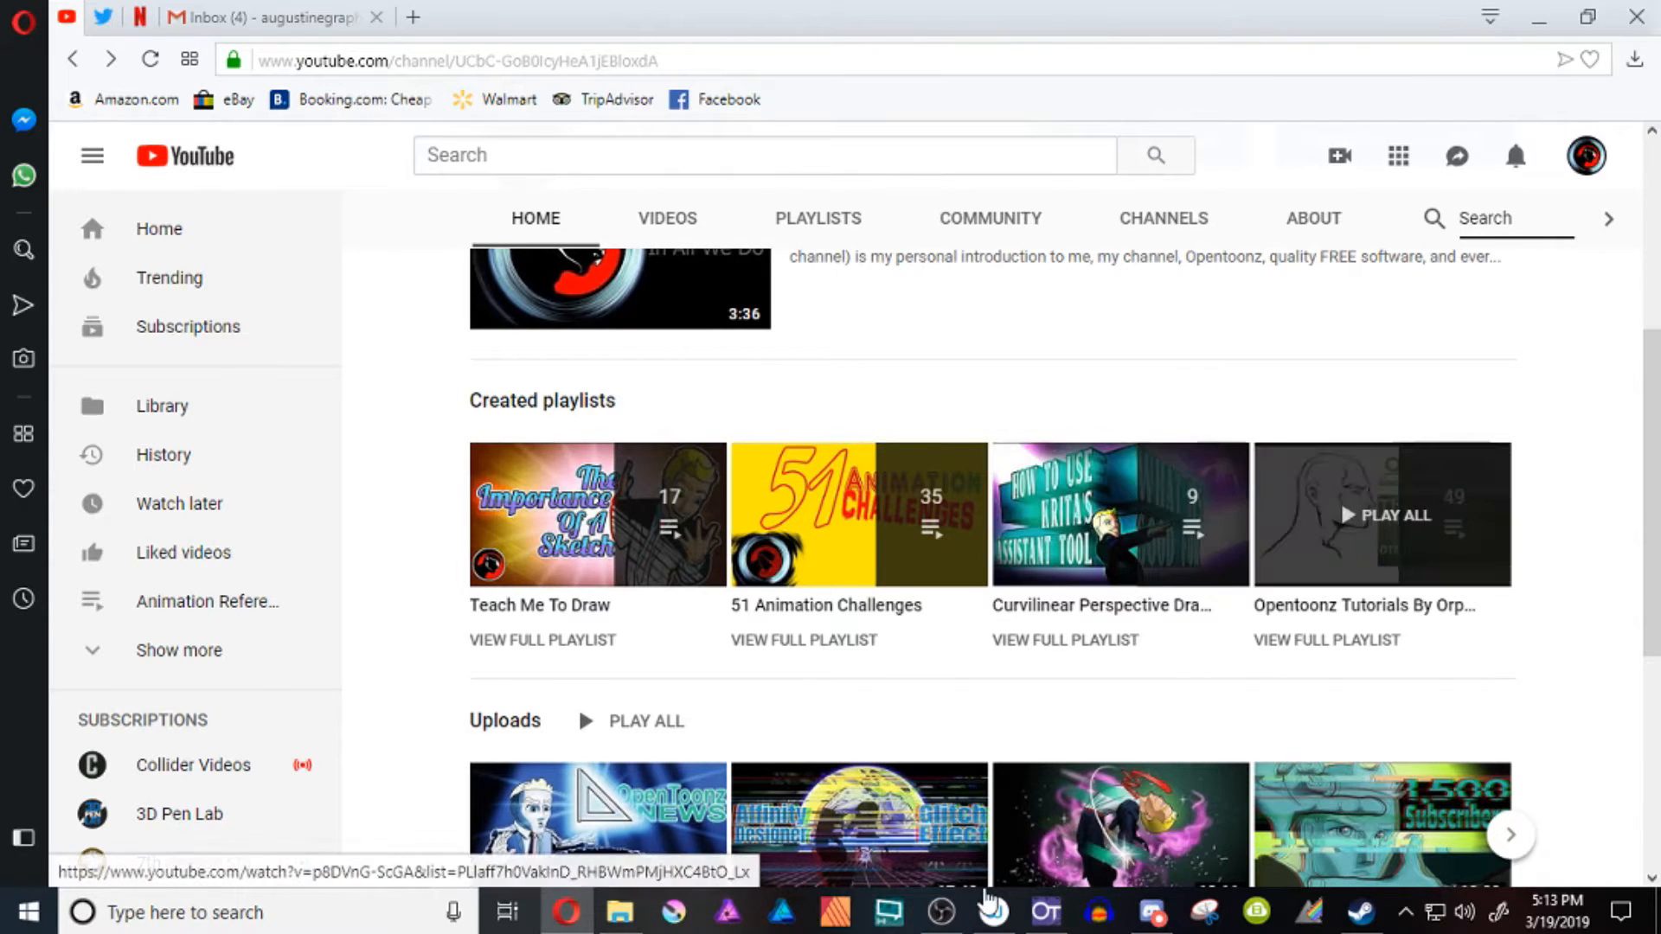
pyautogui.click(1046, 912)
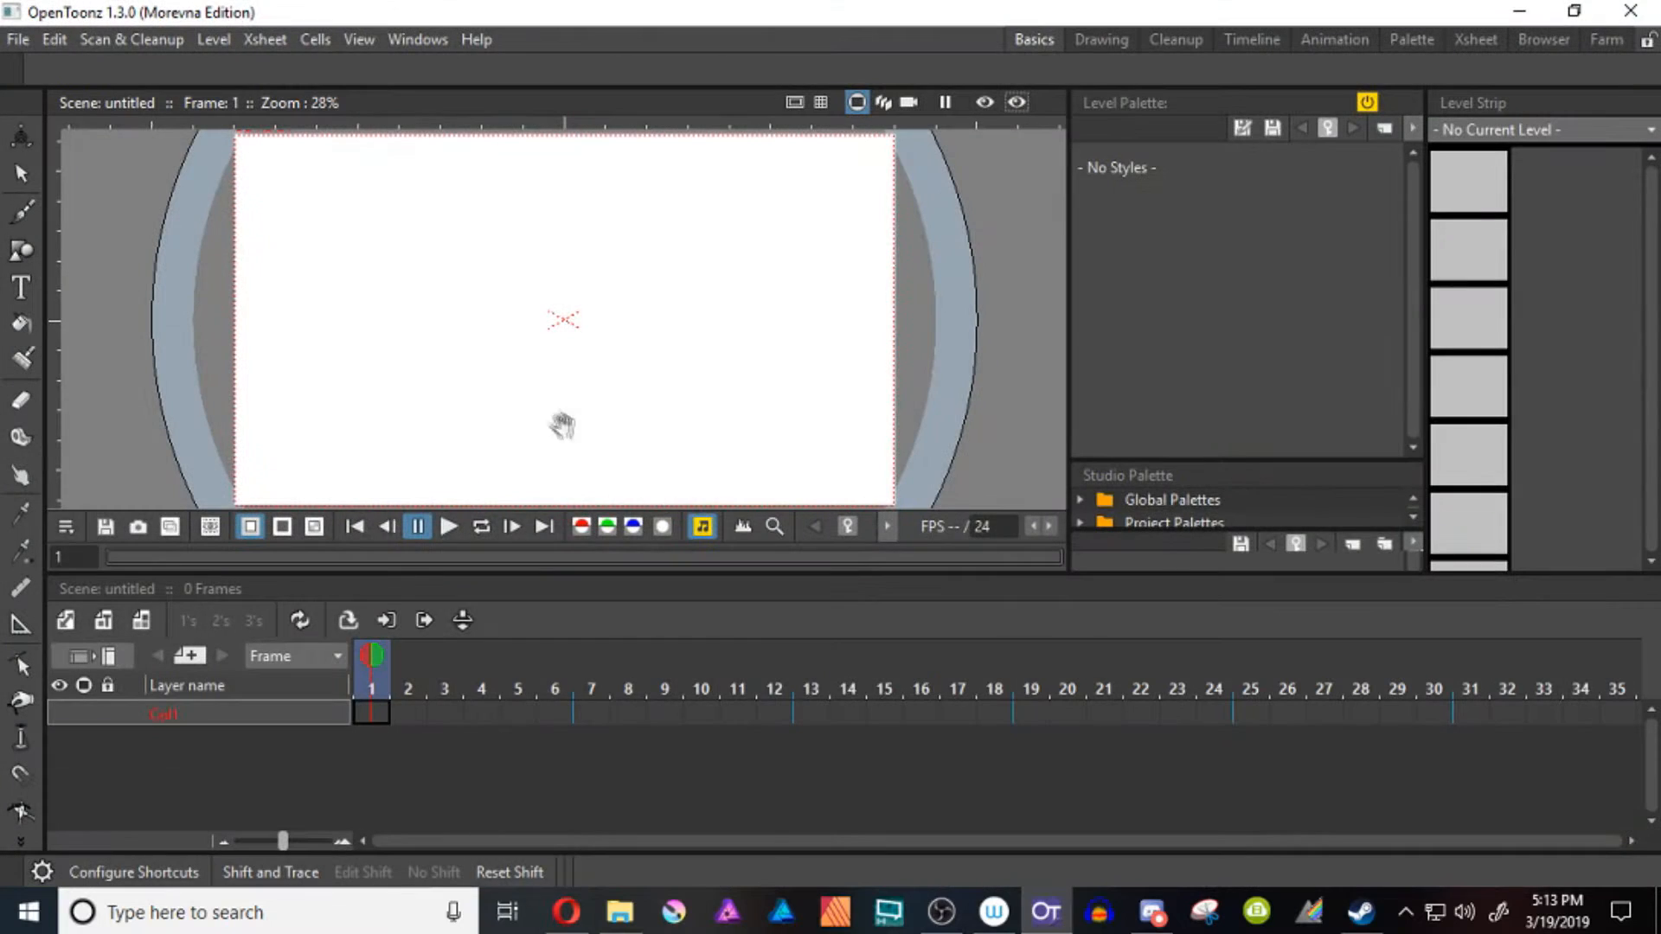
# Draw a large freehand circle around the centre of the frame 1 canvas with the Brush tool
pyautogui.press('b')
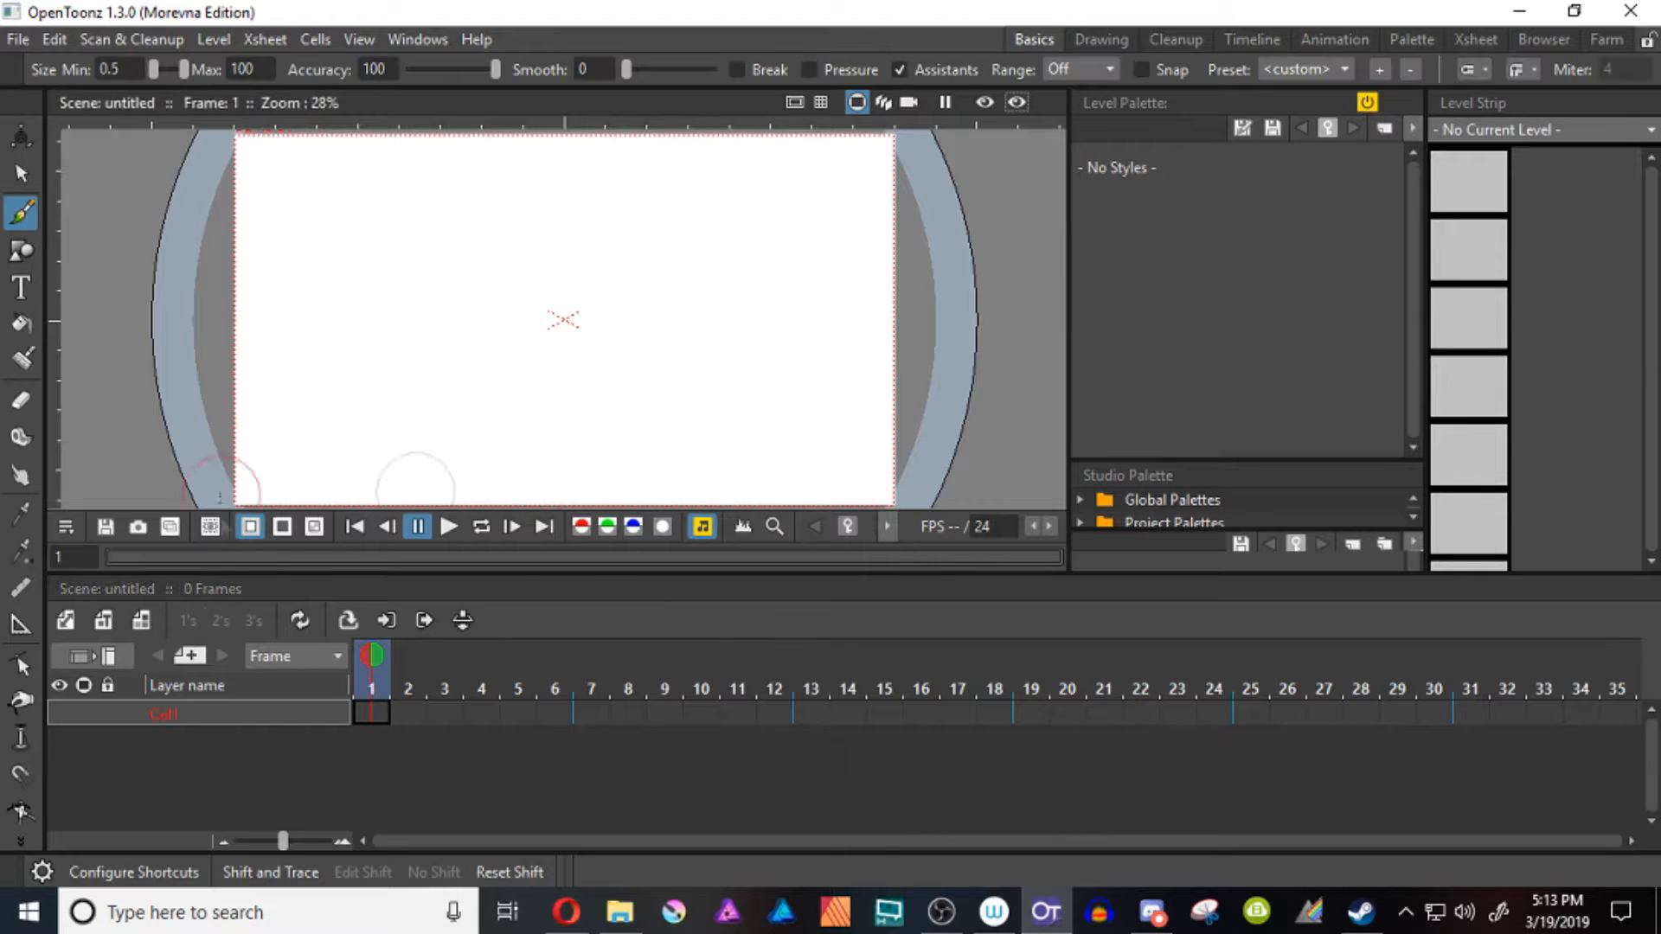
pyautogui.hotkey('alt', 'n')
pyautogui.click(1045, 731)
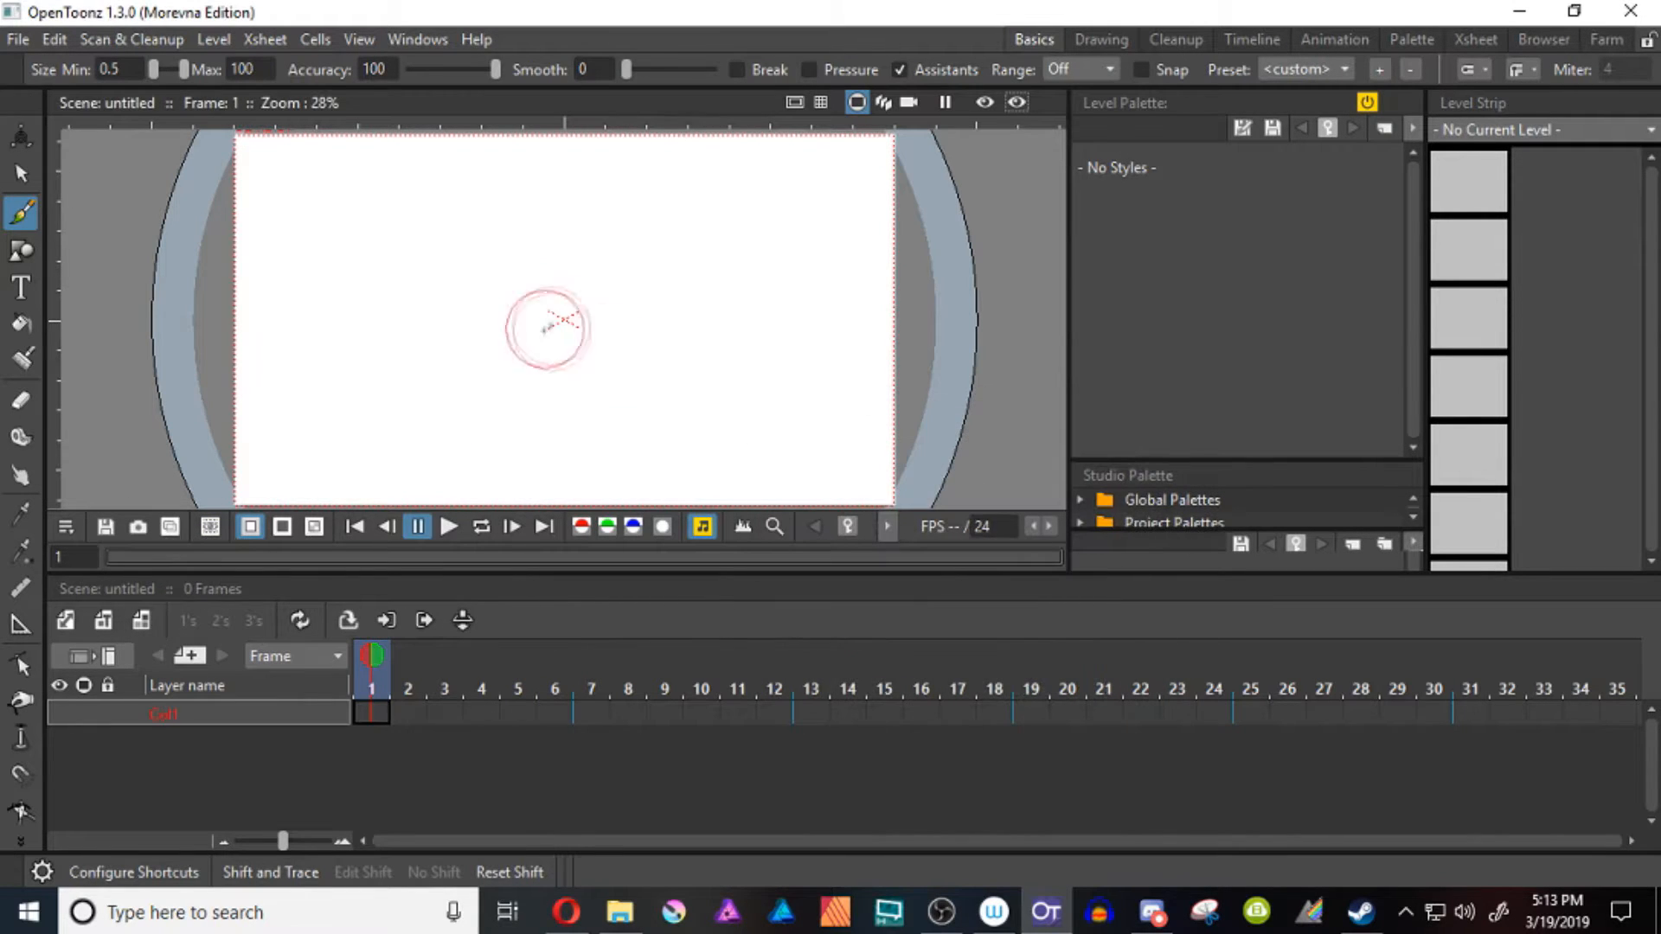
pyautogui.moveTo(540, 270)
pyautogui.mouseDown()
pyautogui.moveTo(481, 294)
pyautogui.moveTo(422, 257)
pyautogui.mouseUp()
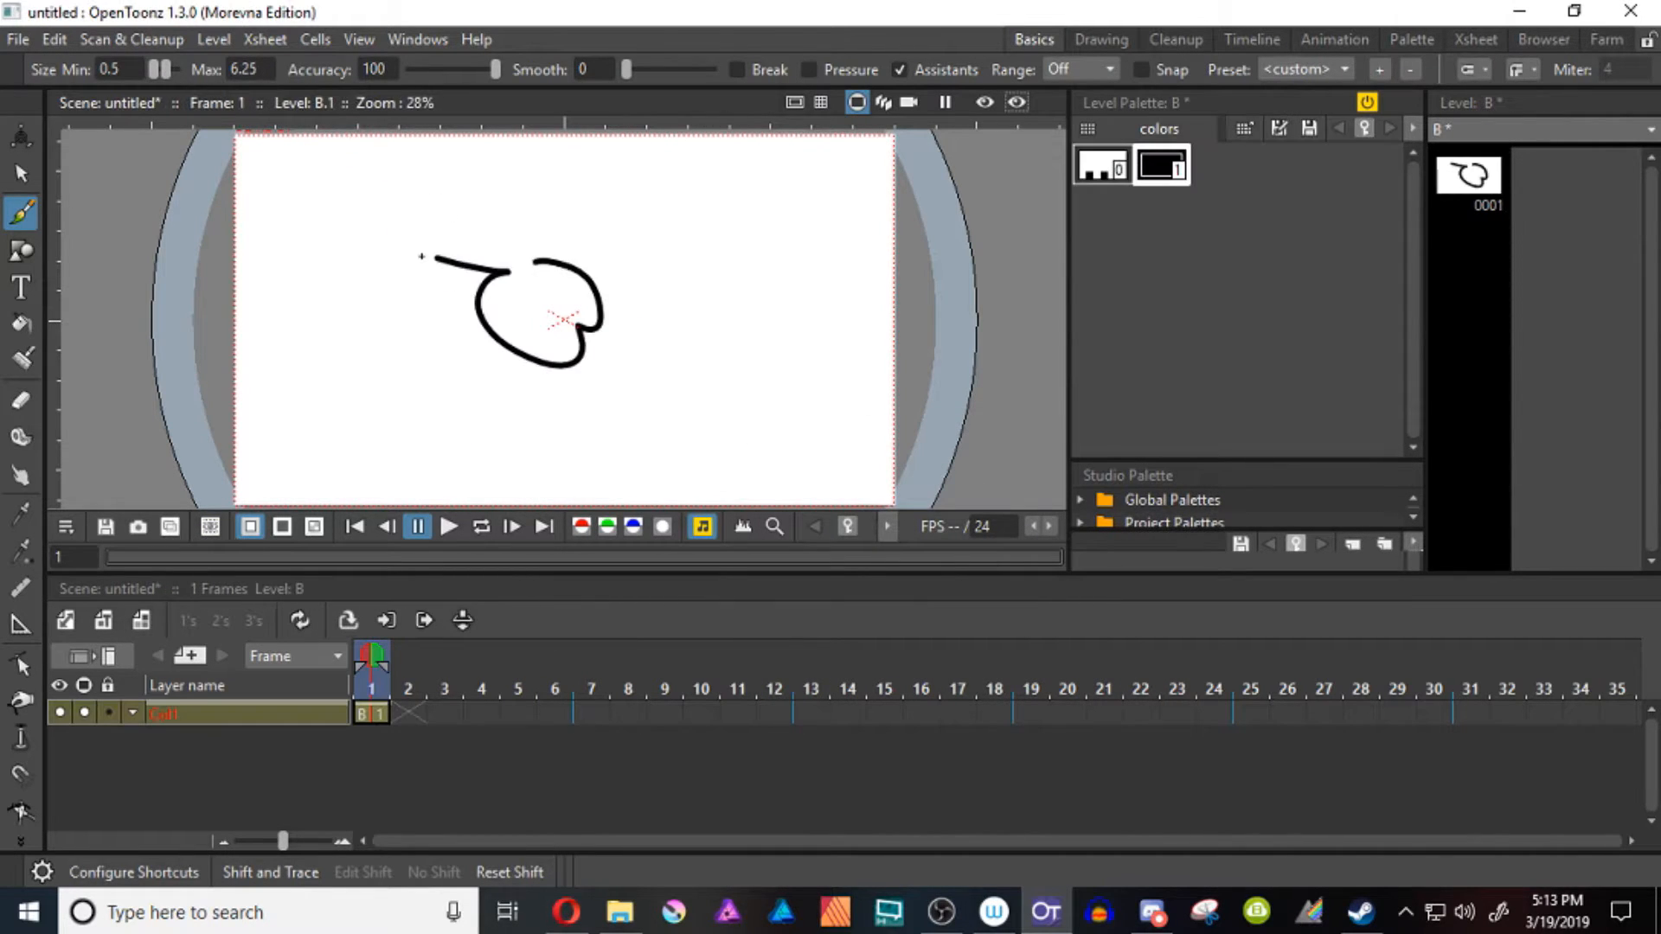
pyautogui.hotkey('ctrl', 'z')
pyautogui.moveTo(550, 223)
pyautogui.mouseDown()
pyautogui.moveTo(600, 205)
pyautogui.moveTo(581, 199)
pyautogui.moveTo(583, 228)
pyautogui.mouseUp()
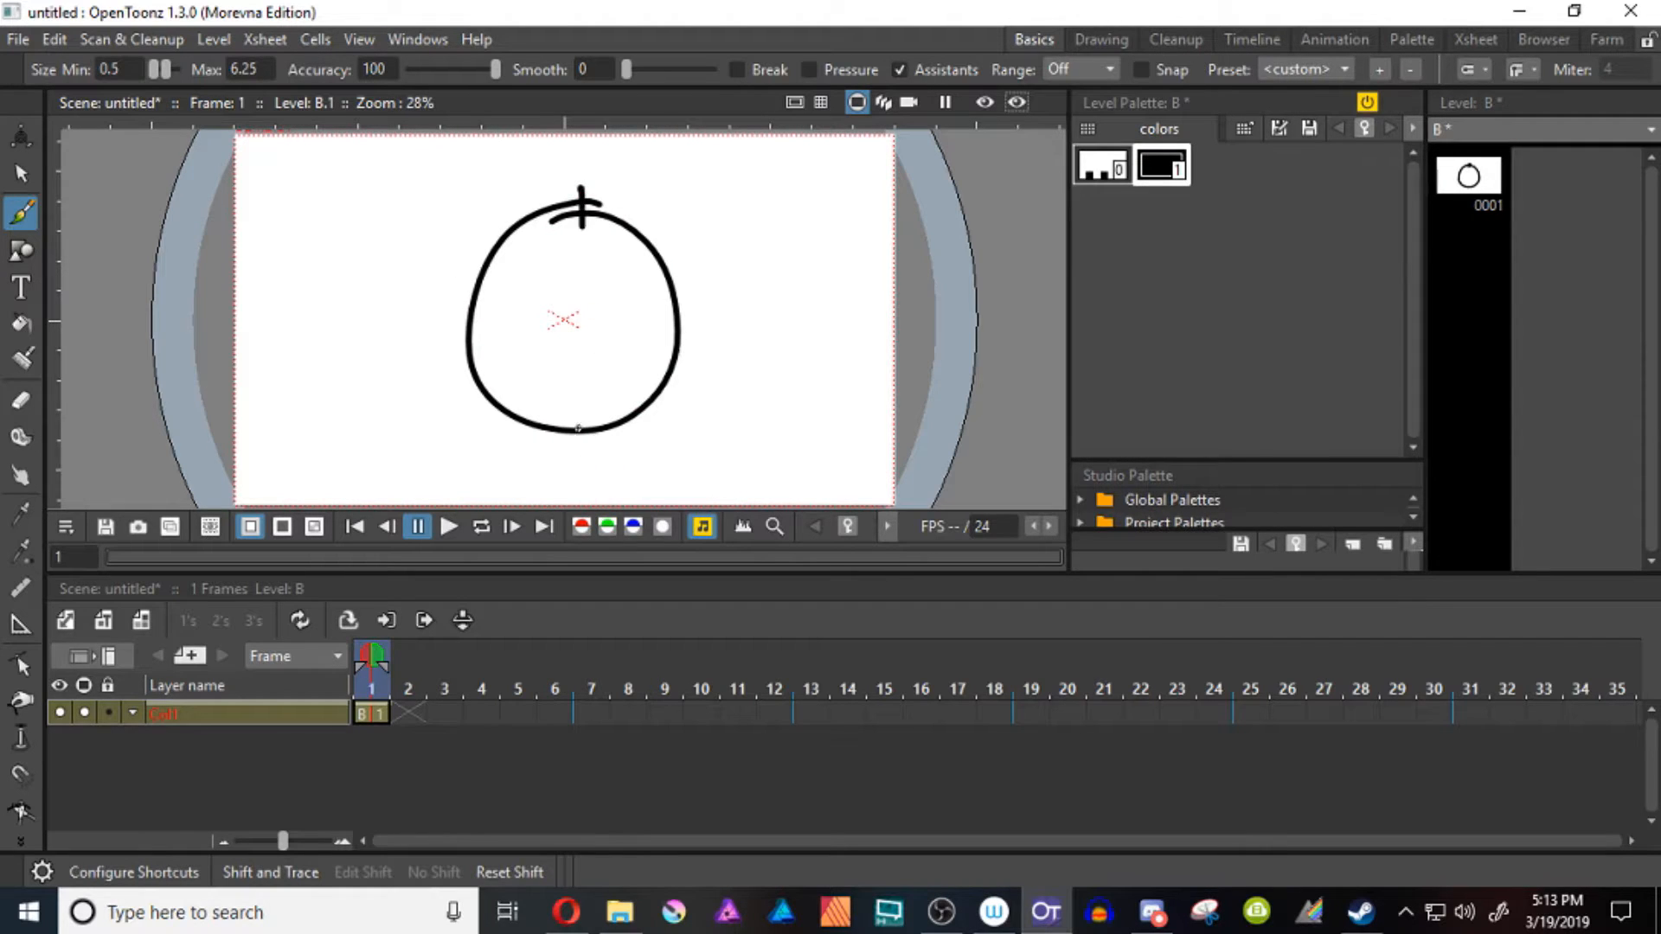
# Add tick marks at the circle's bottom and sides and sketch a horizontal and a vertical ellipse inside it
pyautogui.moveTo(580, 421); pyautogui.dragTo(582, 474)
pyautogui.moveTo(666, 324); pyautogui.dragTo(709, 332)
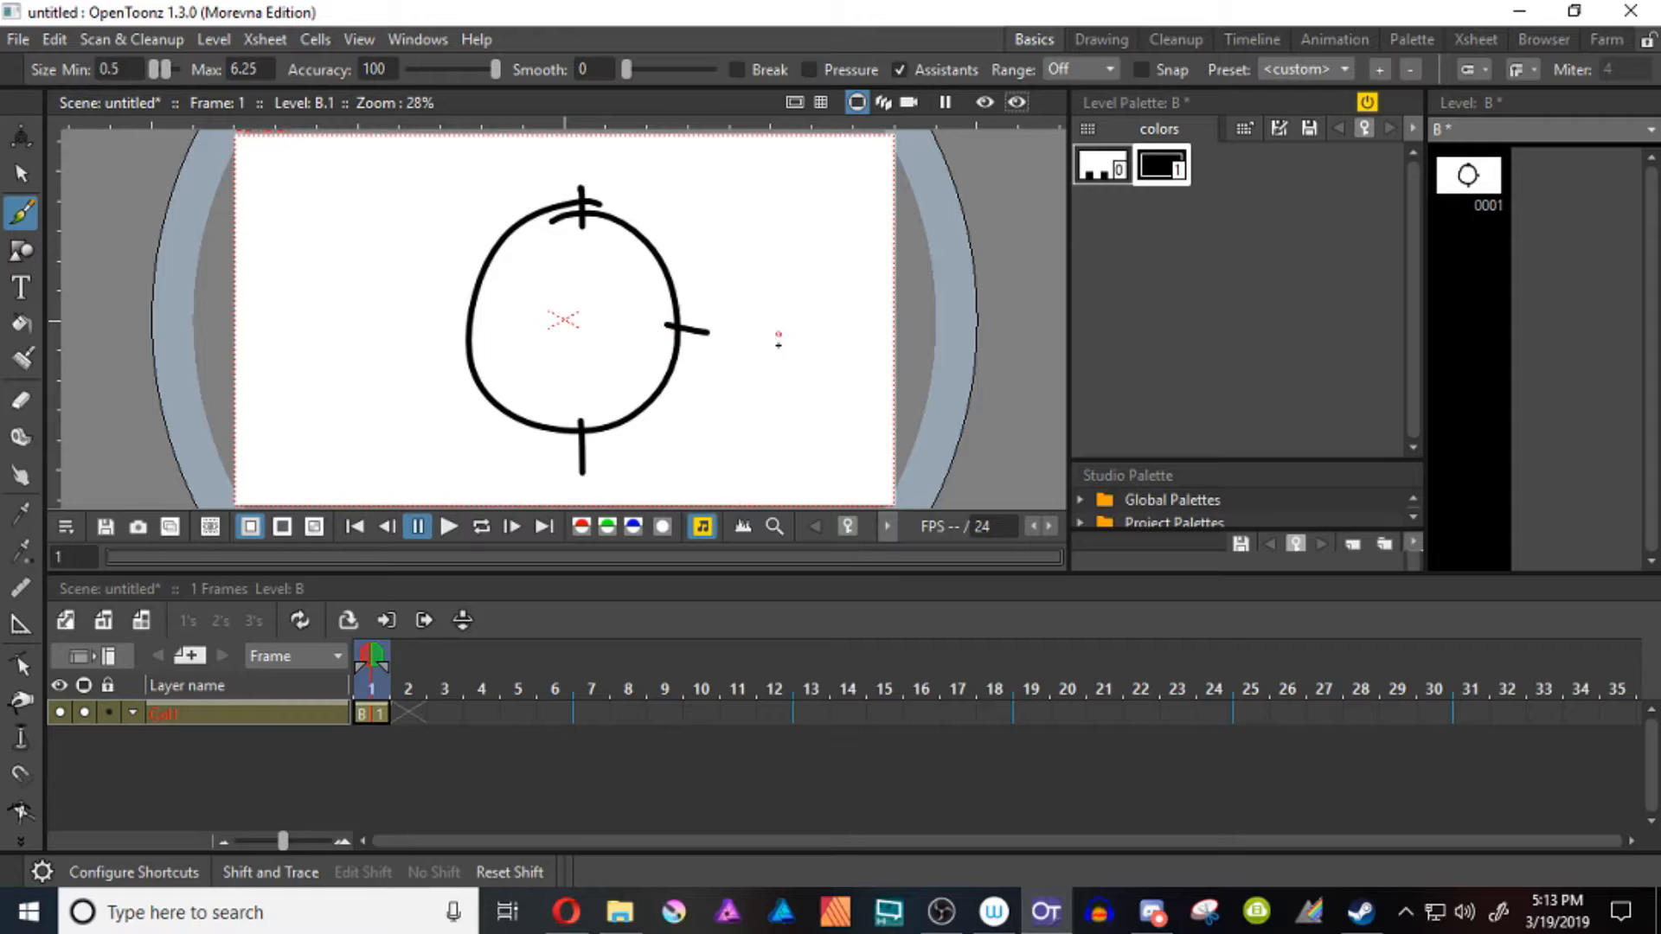
pyautogui.moveTo(481, 327); pyautogui.dragTo(439, 329)
pyautogui.moveTo(673, 326); pyautogui.dragTo(474, 331)
pyautogui.moveTo(474, 330)
pyautogui.mouseDown()
pyautogui.moveTo(606, 380)
pyautogui.moveTo(672, 327)
pyautogui.mouseUp()
pyautogui.moveTo(585, 427)
pyautogui.mouseDown()
pyautogui.moveTo(576, 218)
pyautogui.moveTo(578, 426)
pyautogui.mouseUp()
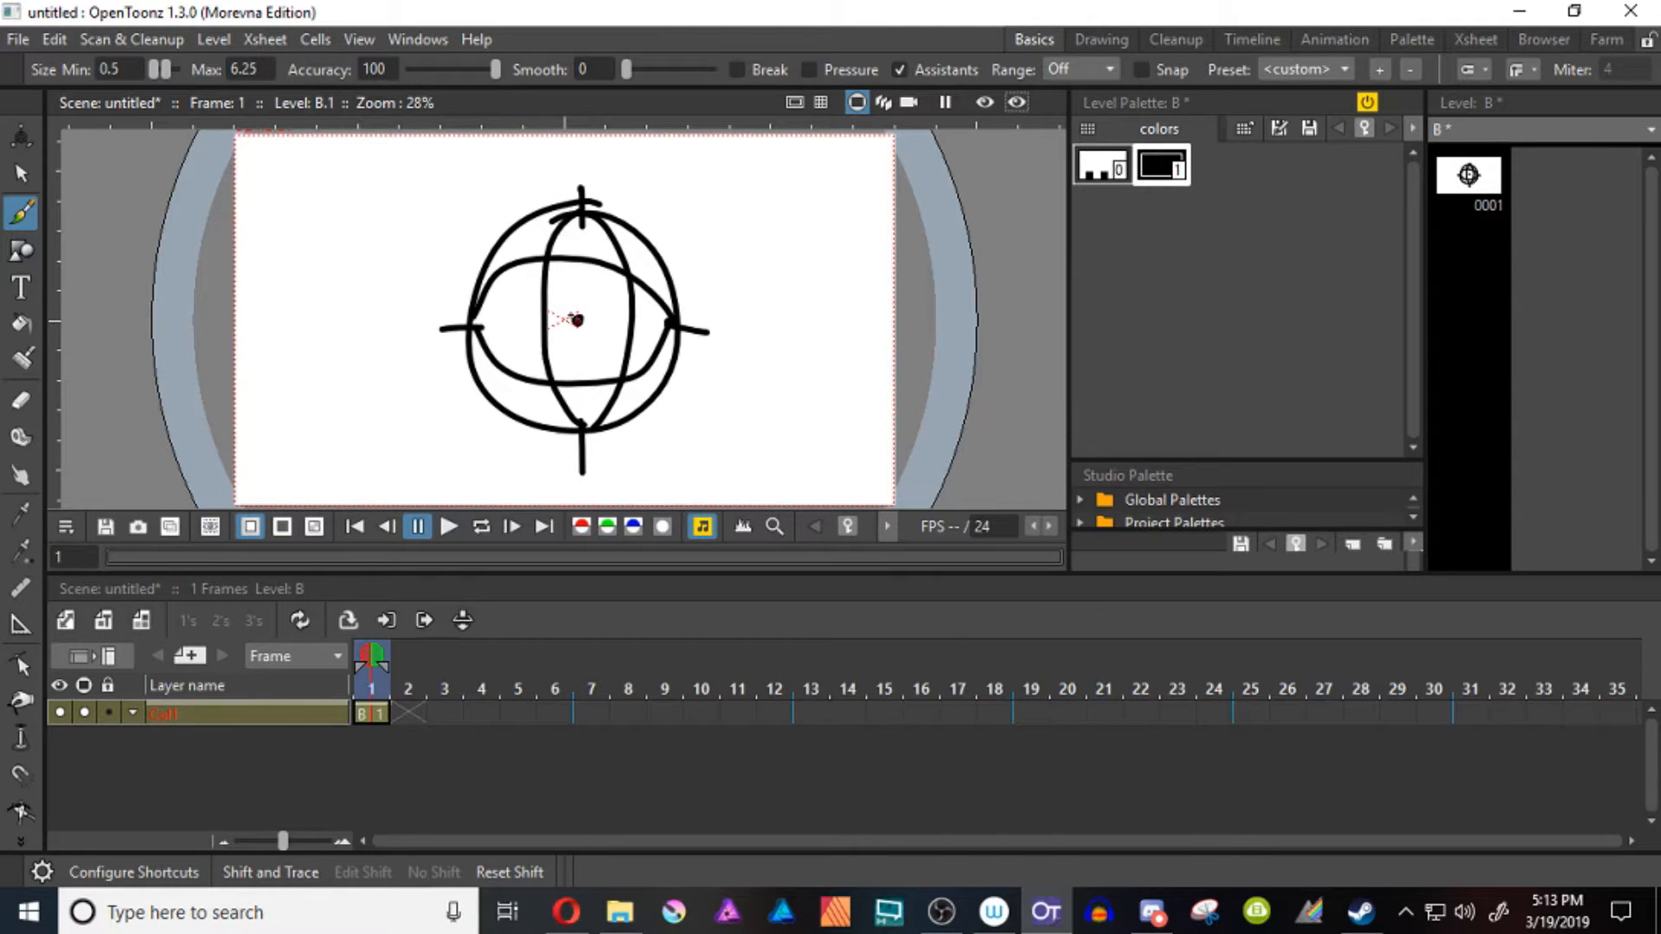
# Draw diagonal lines radiating from the circle's centre point out past its edge
pyautogui.moveTo(578, 320); pyautogui.dragTo(417, 183)
pyautogui.moveTo(579, 321)
pyautogui.mouseDown()
pyautogui.moveTo(729, 170)
pyautogui.moveTo(734, 422)
pyautogui.mouseUp()
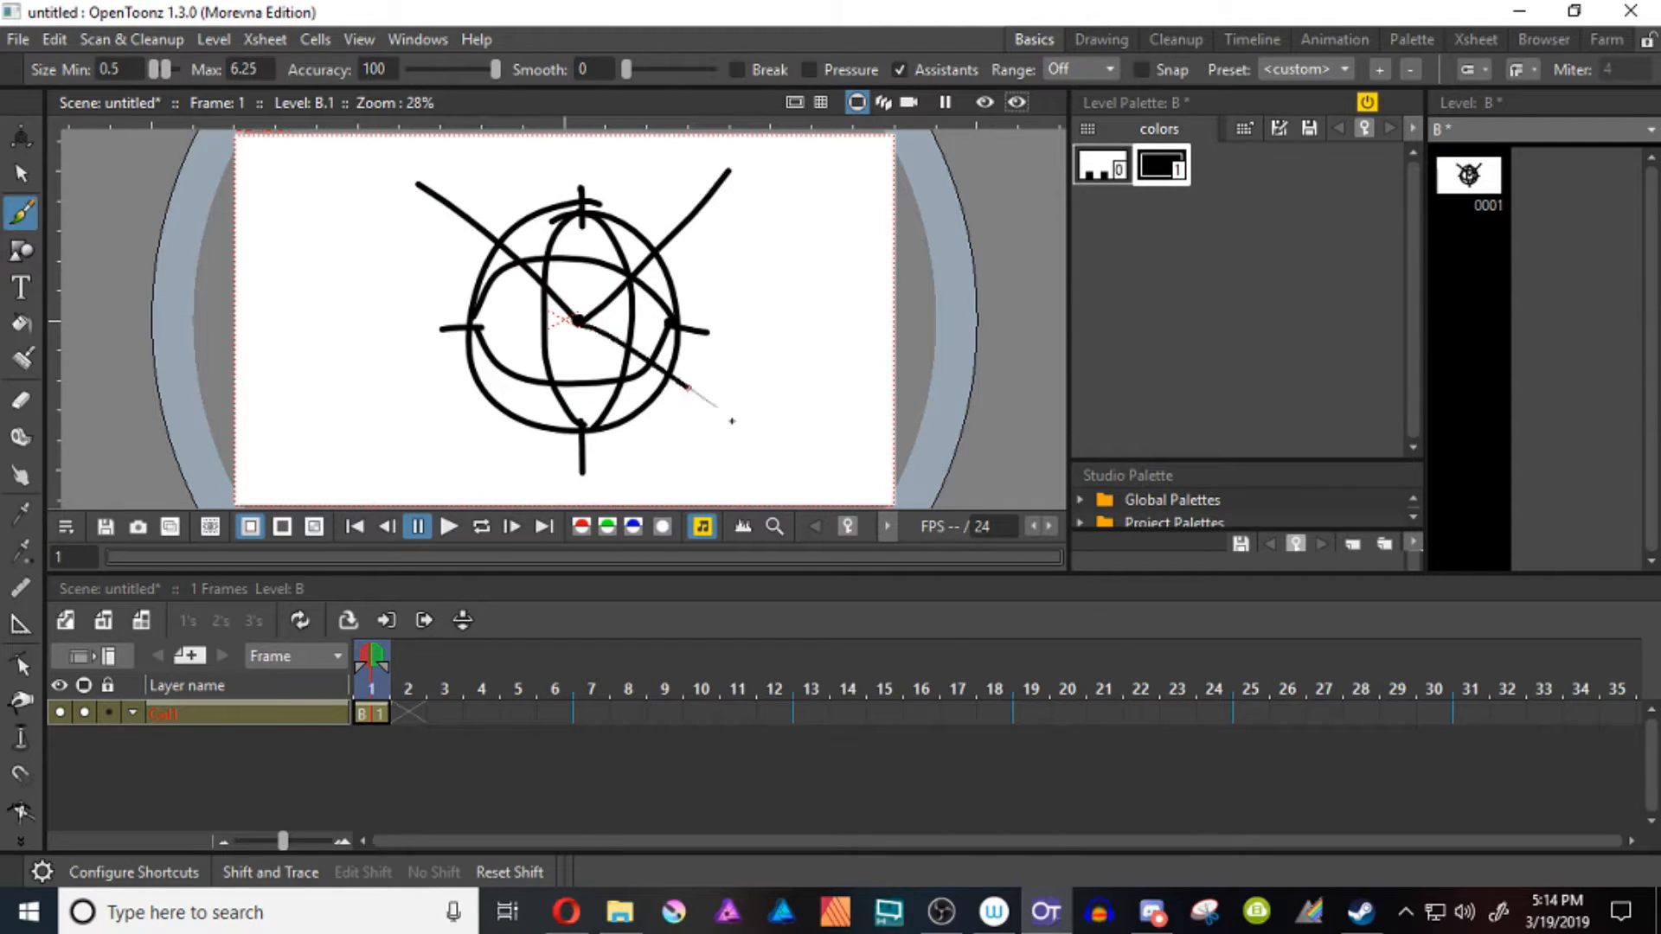
pyautogui.moveTo(578, 323)
pyautogui.mouseDown()
pyautogui.moveTo(489, 427)
pyautogui.moveTo(412, 378)
pyautogui.mouseUp()
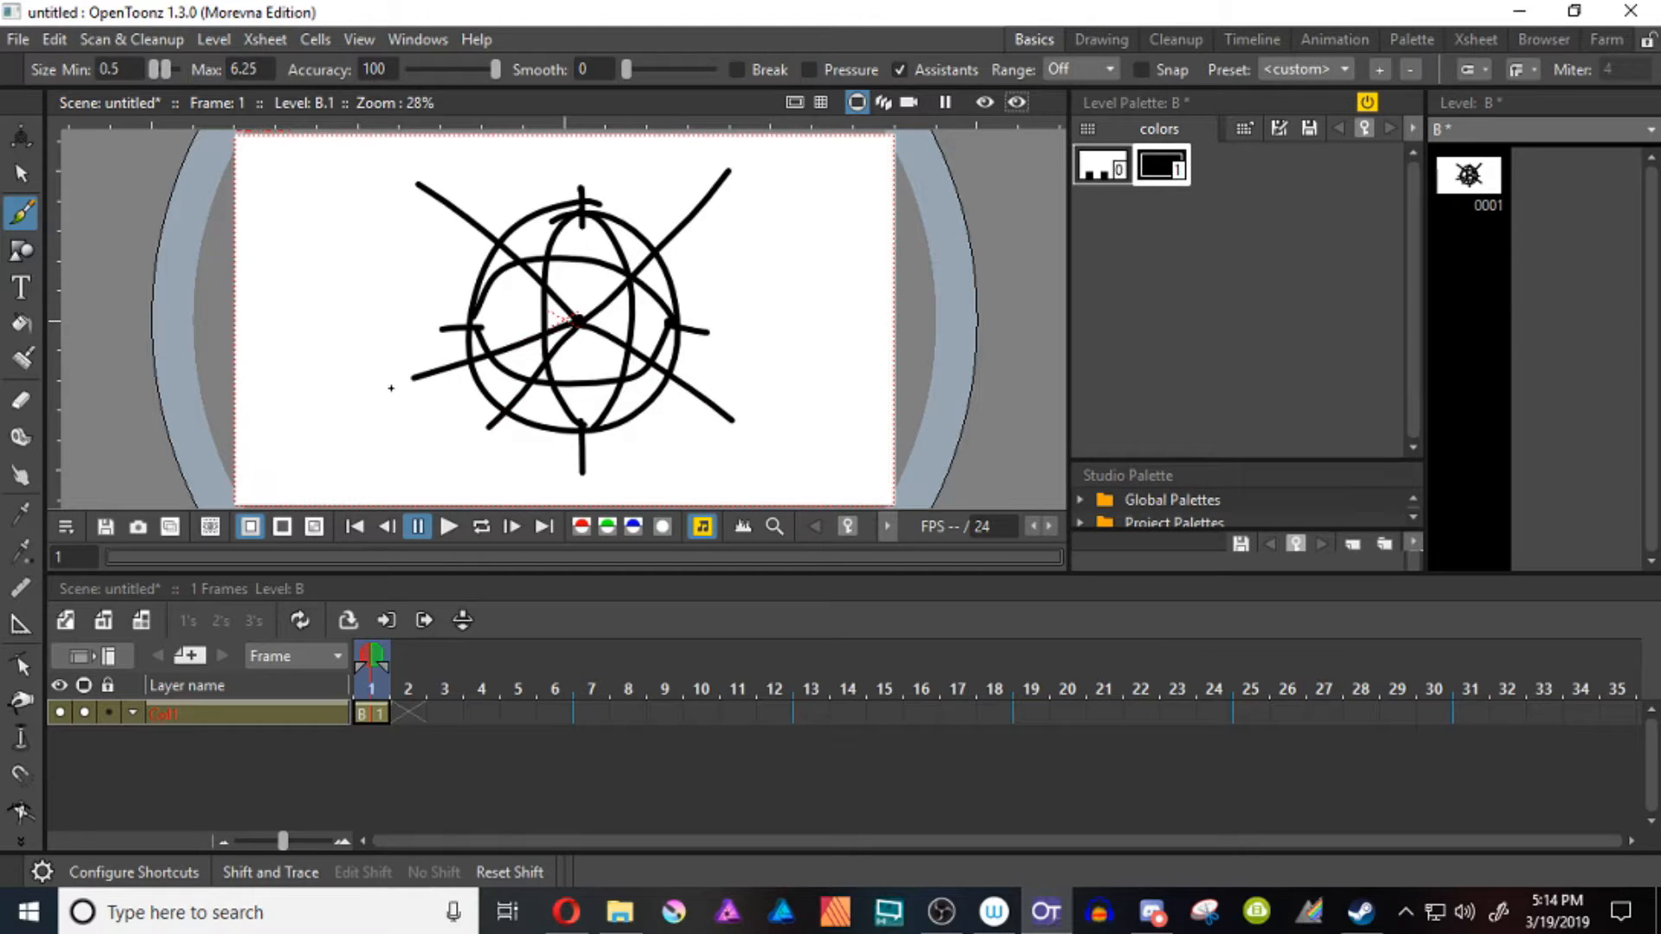
# Undo the radial lines, centre point, inner ellipses and tick marks, leaving only the plain circle
pyautogui.hotkey('ctrl', 'z')
pyautogui.hotkey('ctrl', 'z')
pyautogui.hotkey('ctrl', 'z')
pyautogui.hotkey('ctrl', 'z')
pyautogui.hotkey('ctrl', 'z')
pyautogui.hotkey('ctrl', 'z')
pyautogui.hotkey('ctrl', 'z')
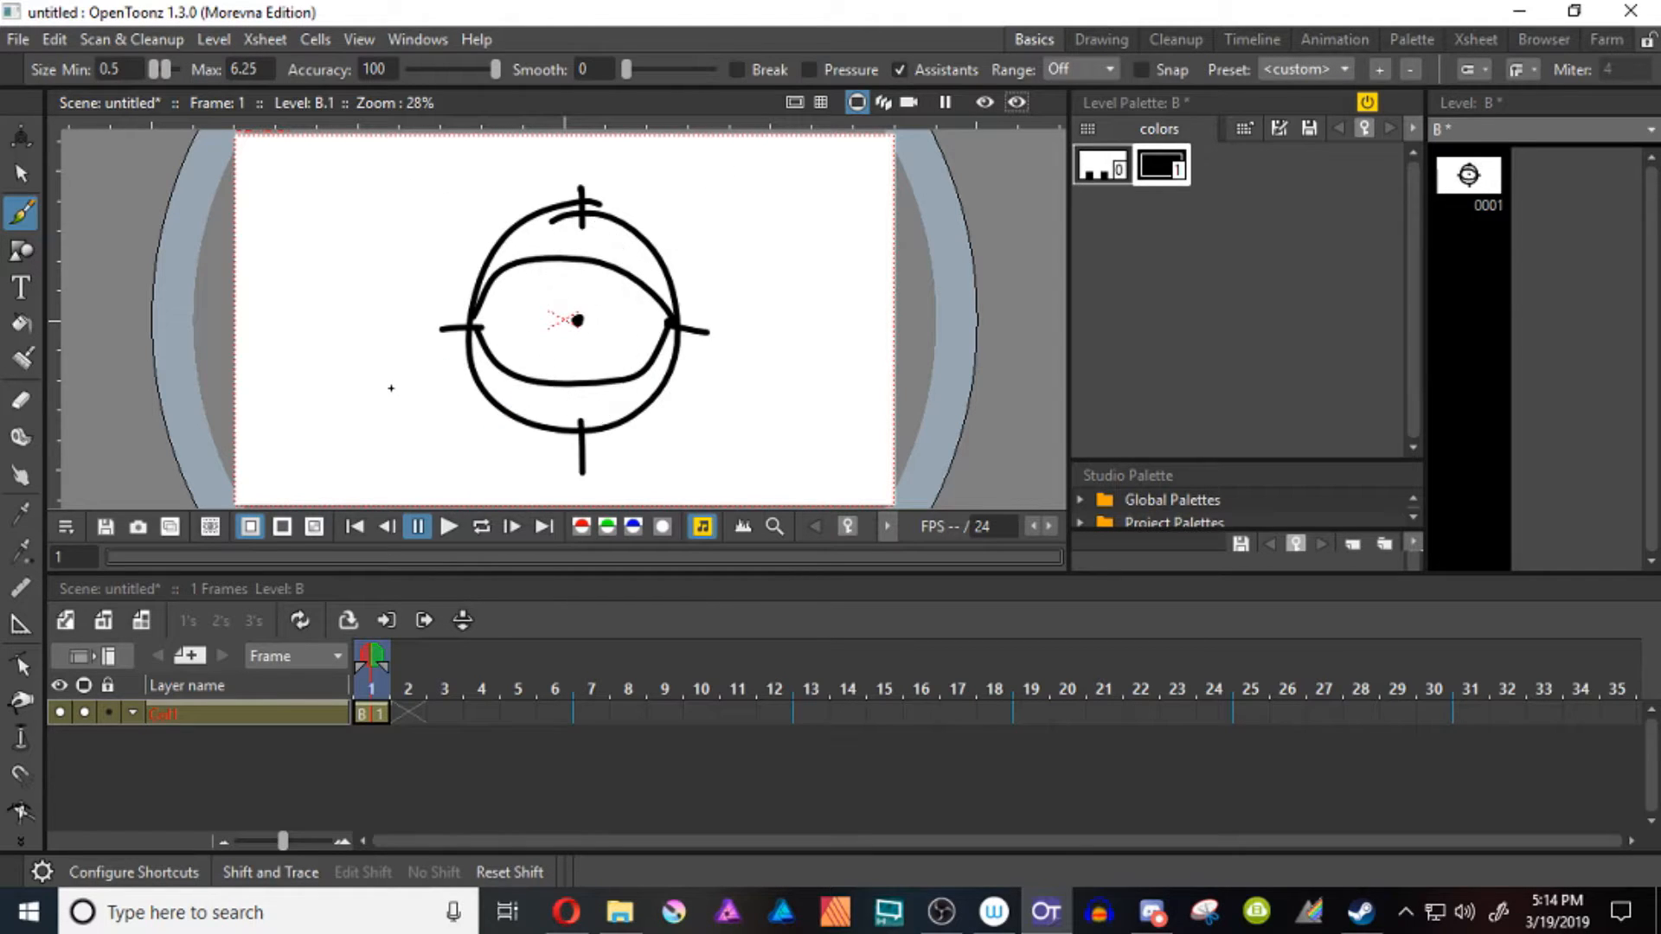
pyautogui.hotkey('ctrl', 'z')
pyautogui.hotkey('ctrl', 'z')
pyautogui.hotkey('ctrl', 'z')
pyautogui.hotkey('ctrl', 'z')
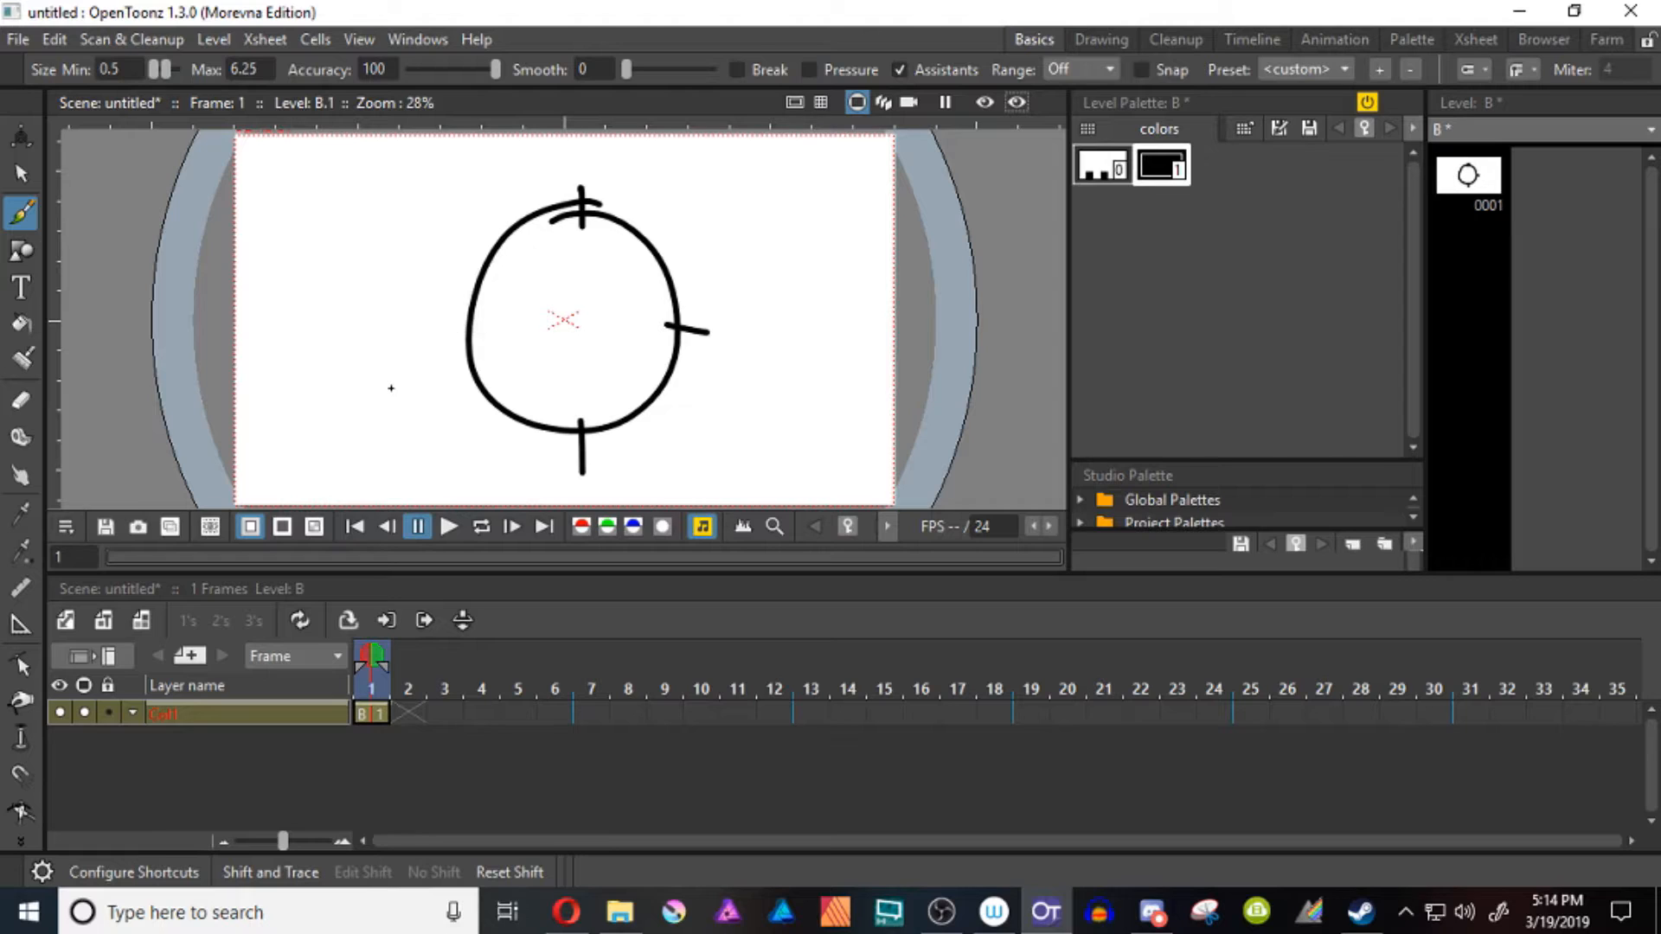
pyautogui.hotkey('ctrl', 'z')
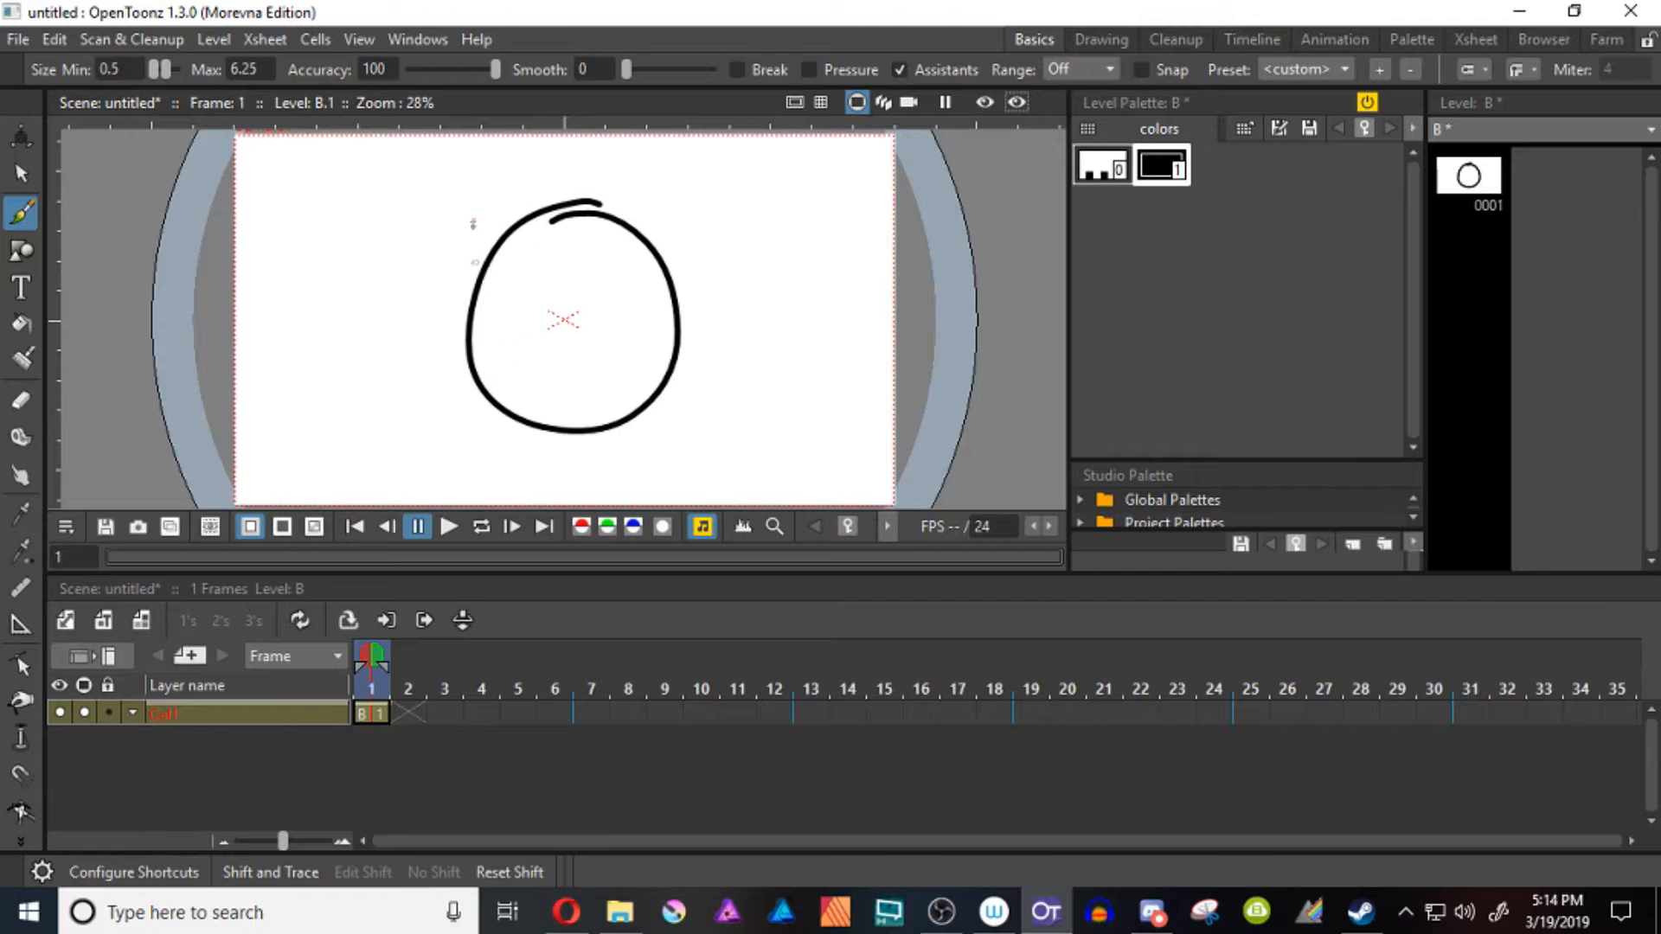
# Draw an overlapping circle on each side of the central one, meeting at its middle, and label both 90°
pyautogui.moveTo(587, 325)
pyautogui.mouseDown()
pyautogui.moveTo(808, 346)
pyautogui.moveTo(767, 219)
pyautogui.moveTo(701, 191)
pyautogui.moveTo(642, 210)
pyautogui.moveTo(605, 251)
pyautogui.moveTo(552, 363)
pyautogui.moveTo(409, 386)
pyautogui.moveTo(394, 262)
pyautogui.moveTo(515, 211)
pyautogui.moveTo(579, 291)
pyautogui.mouseUp()
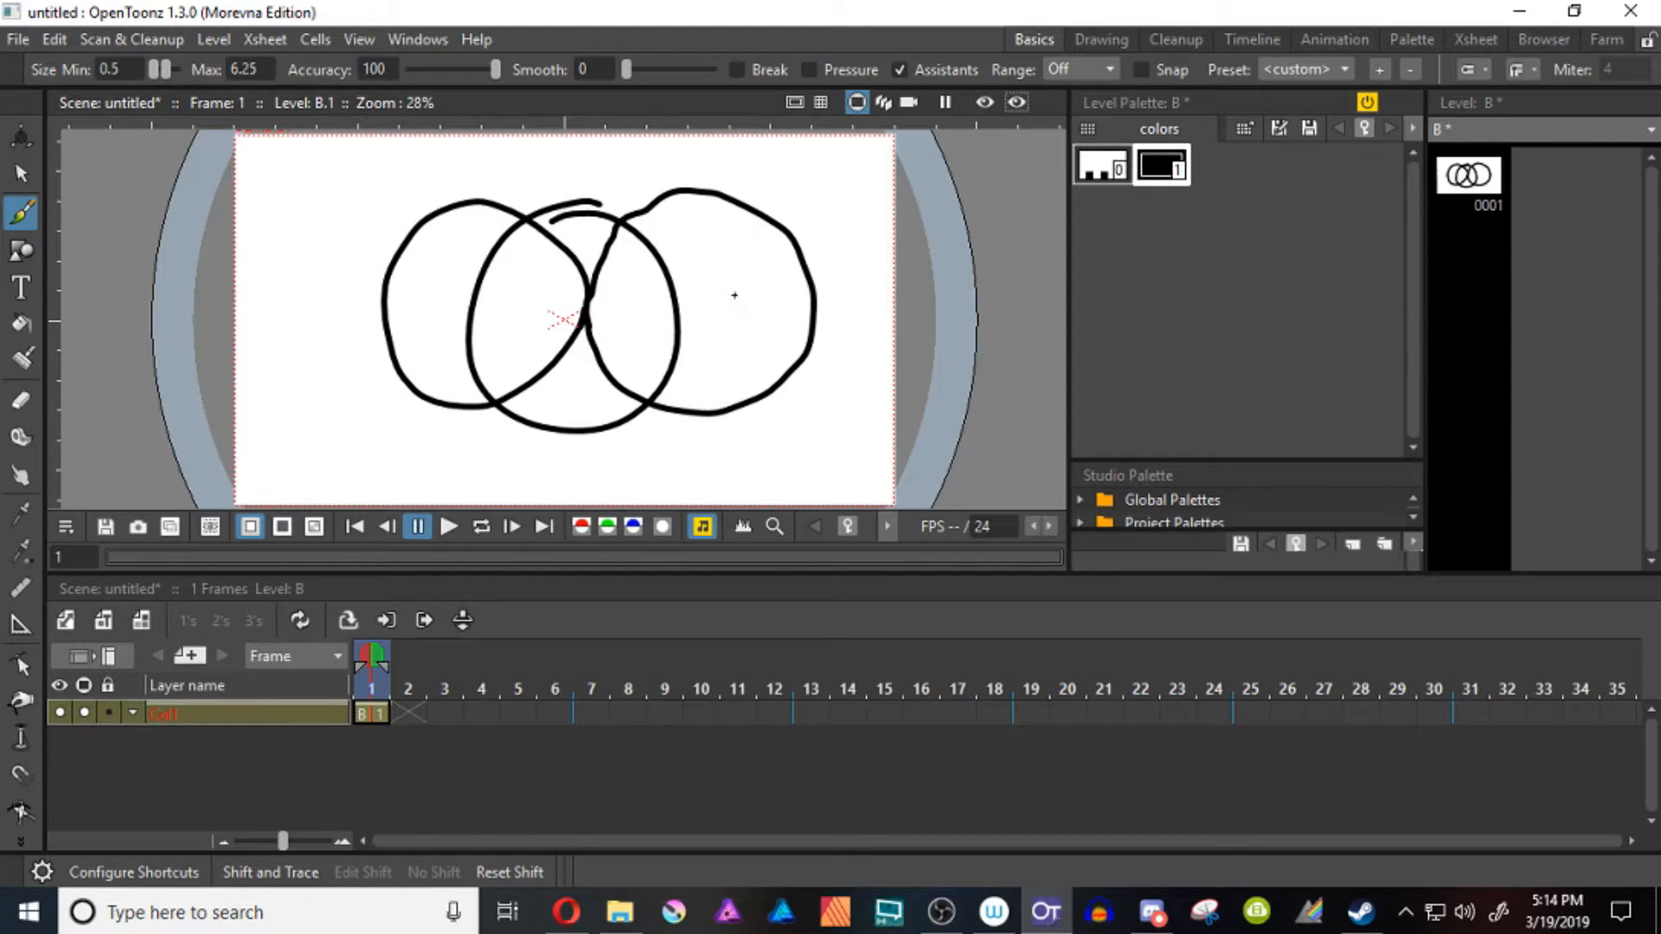
pyautogui.moveTo(742, 284); pyautogui.dragTo(746, 318)
pyautogui.moveTo(779, 275)
pyautogui.mouseDown()
pyautogui.moveTo(768, 298)
pyautogui.moveTo(778, 279)
pyautogui.mouseUp()
pyautogui.moveTo(789, 263); pyautogui.dragTo(786, 265)
pyautogui.moveTo(412, 301)
pyautogui.mouseDown()
pyautogui.moveTo(420, 321)
pyautogui.moveTo(460, 279)
pyautogui.mouseUp()
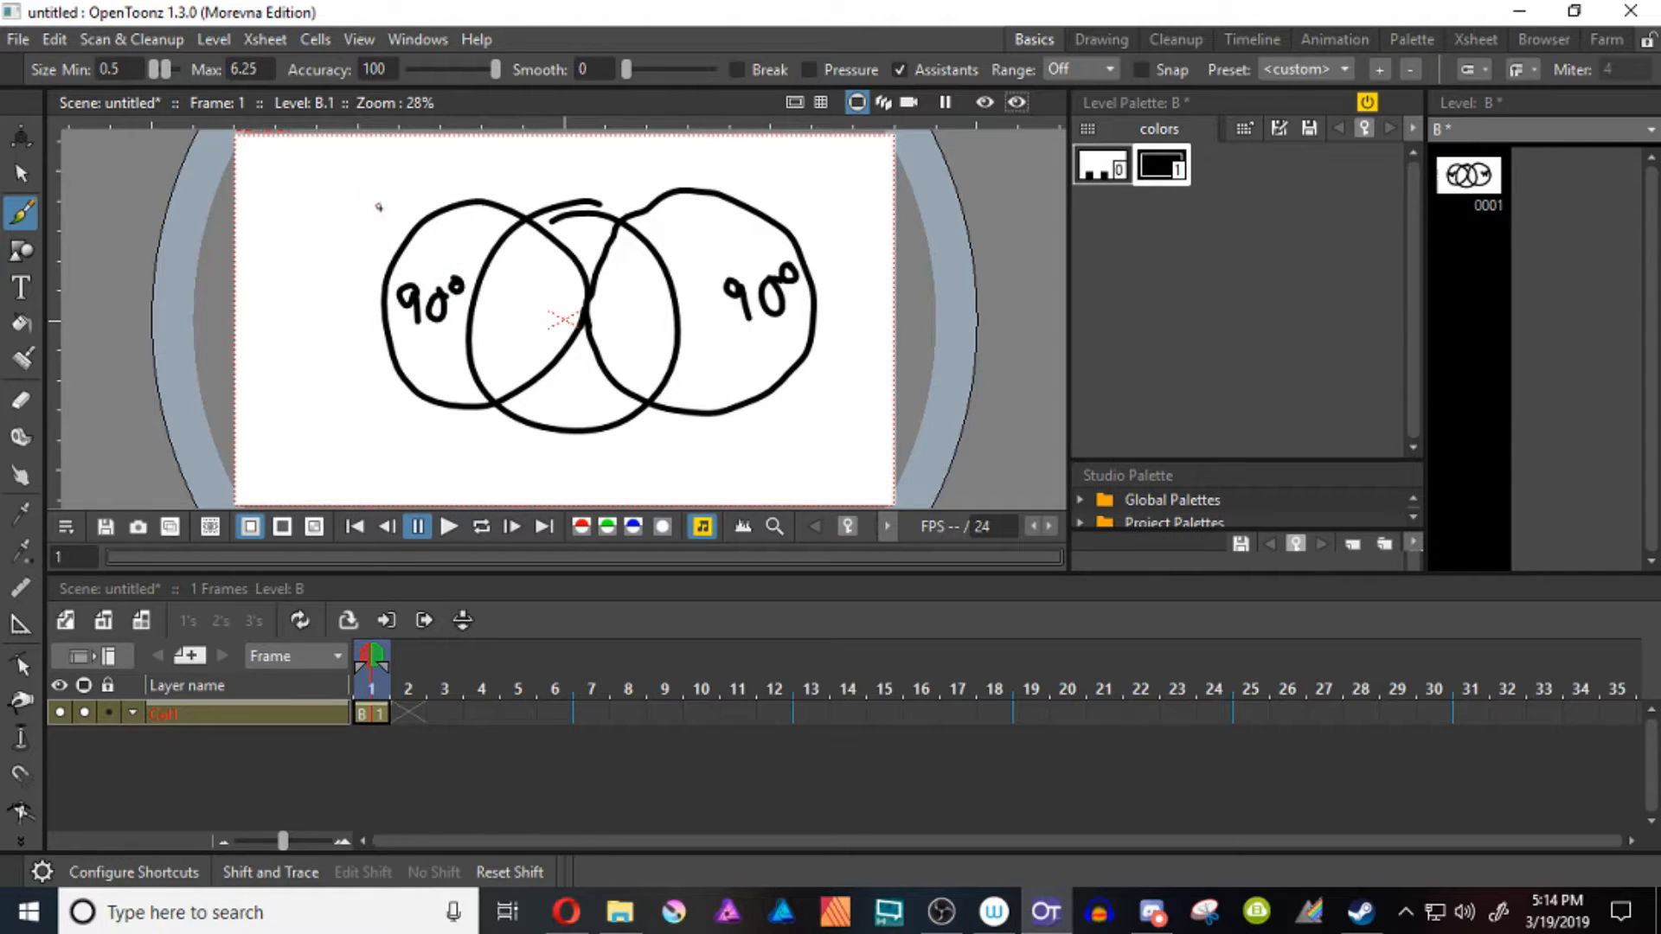
# Draw arcs through both side circles touching the central circle's edges, and add flattened horizontal curves across the two side circles
pyautogui.moveTo(387, 207)
pyautogui.mouseDown()
pyautogui.moveTo(443, 238)
pyautogui.moveTo(470, 333)
pyautogui.moveTo(418, 448)
pyautogui.mouseUp()
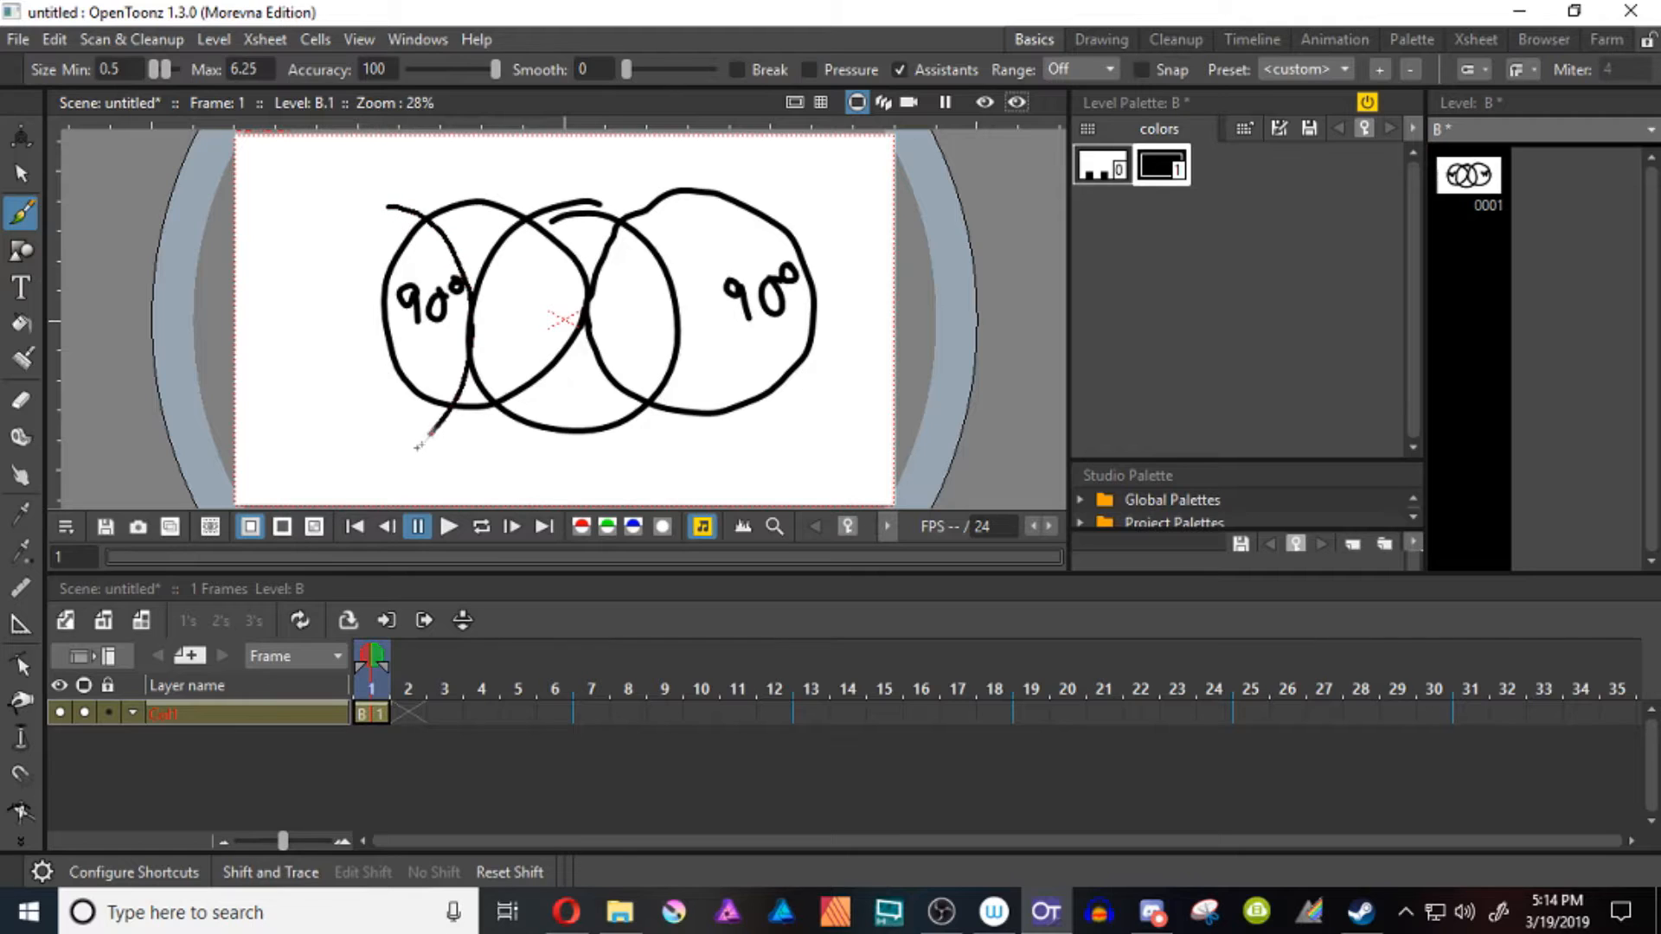
pyautogui.moveTo(799, 196); pyautogui.dragTo(691, 276)
pyautogui.moveTo(725, 406); pyautogui.dragTo(813, 434)
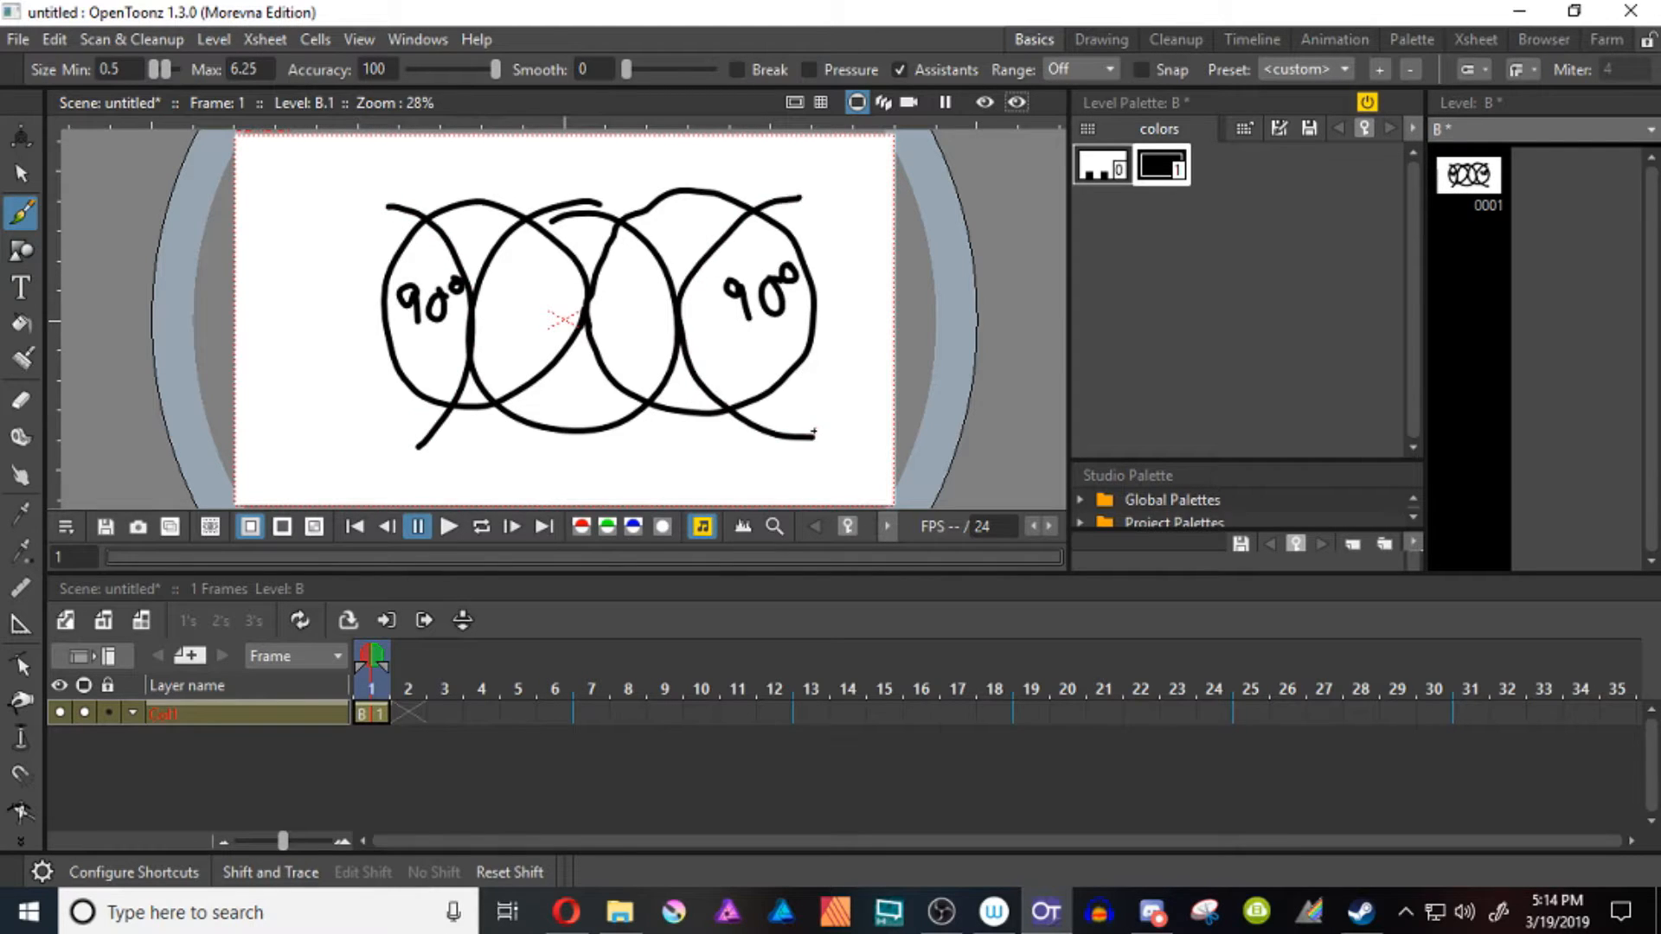
pyautogui.moveTo(524, 274)
pyautogui.mouseDown()
pyautogui.moveTo(391, 304)
pyautogui.moveTo(416, 329)
pyautogui.moveTo(498, 344)
pyautogui.moveTo(640, 278)
pyautogui.moveTo(729, 267)
pyautogui.moveTo(813, 308)
pyautogui.mouseUp()
pyautogui.moveTo(589, 308)
pyautogui.mouseDown()
pyautogui.moveTo(617, 337)
pyautogui.moveTo(745, 347)
pyautogui.moveTo(774, 322)
pyautogui.mouseUp()
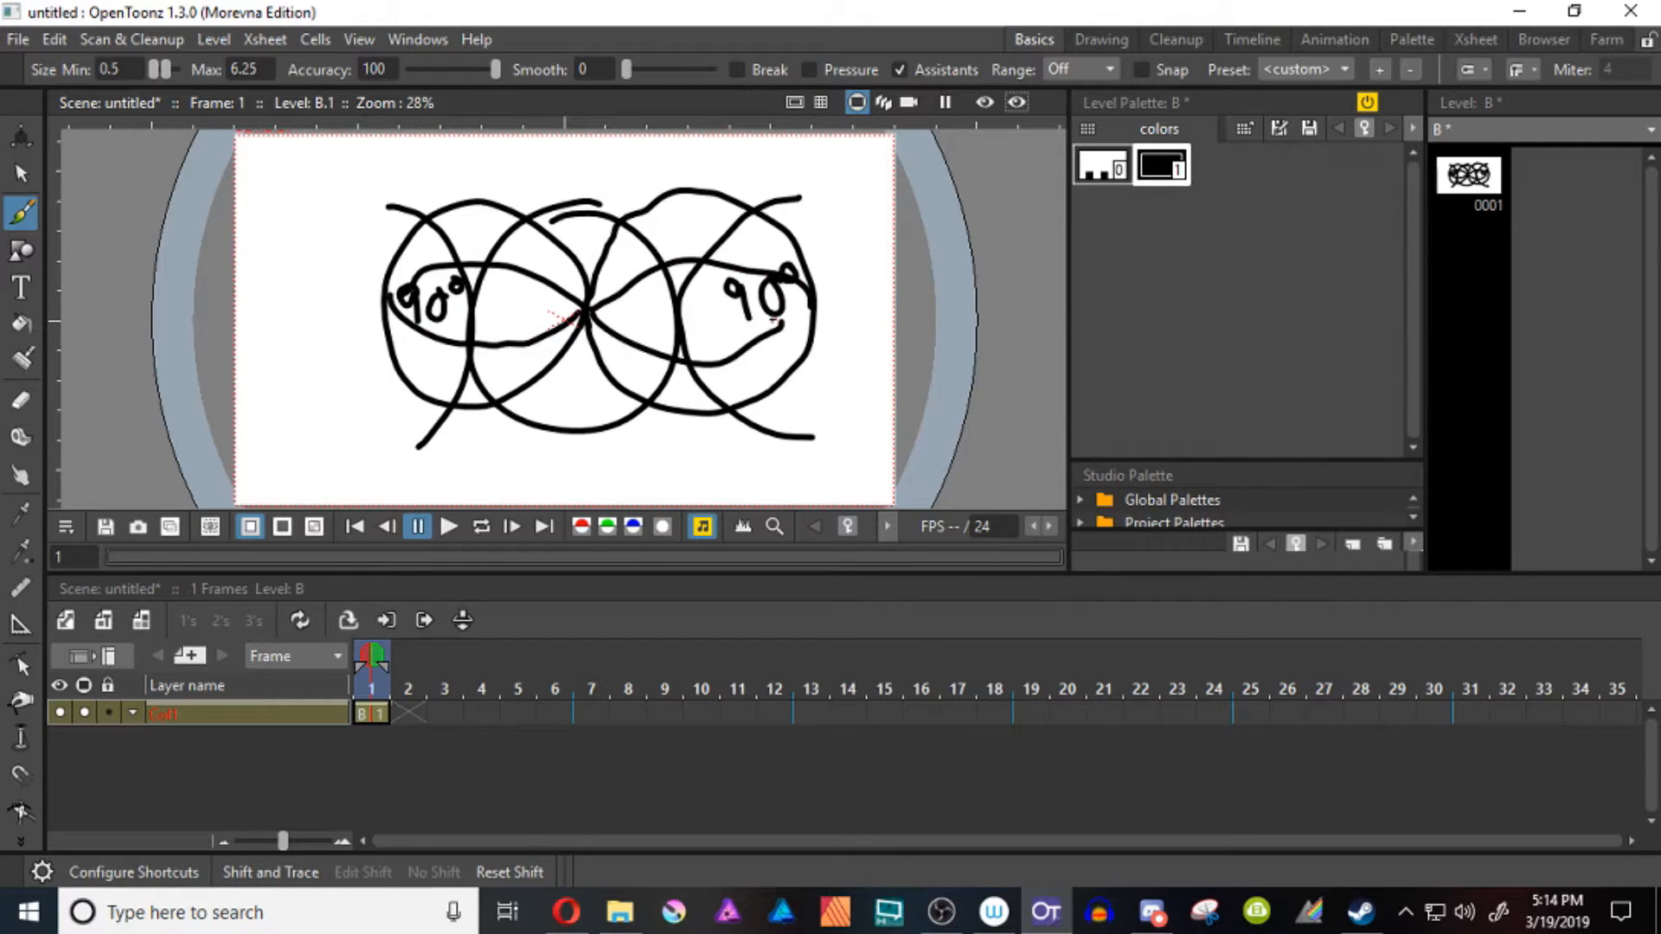
# Undo the added arcs and horizontal curves, keeping the three overlapping circles and their 90° labels
pyautogui.hotkey('ctrl', 'z')
pyautogui.hotkey('ctrl', 'z')
pyautogui.hotkey('ctrl', 'z')
pyautogui.hotkey('ctrl', 'z')
pyautogui.hotkey('ctrl', 'z')
pyautogui.hotkey('ctrl', 'z')
pyautogui.hotkey('ctrl', 'z')
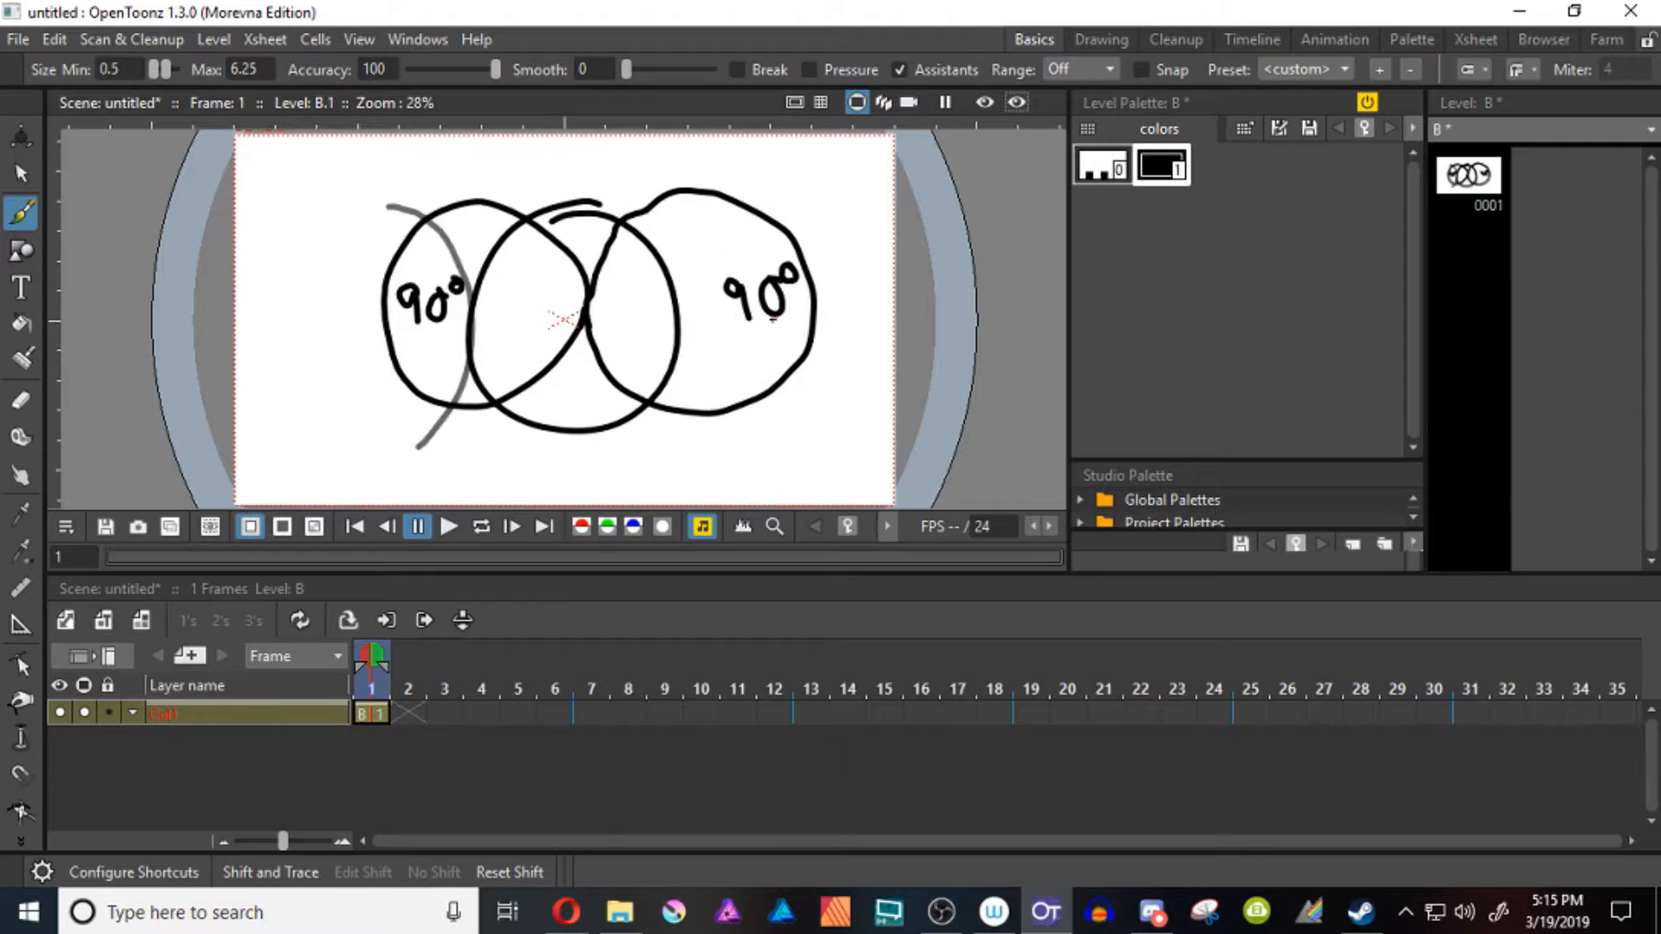
# Undo the remaining strokes of the overlapping-circle sketch until the canvas is empty
pyautogui.hotkey('ctrl', 'z')
pyautogui.hotkey('ctrl', 'z')
pyautogui.hotkey('ctrl', 'z')
pyautogui.hotkey('ctrl', 'z')
pyautogui.hotkey('ctrl', 'z')
pyautogui.hotkey('ctrl', 'z')
pyautogui.hotkey('ctrl', 'z')
pyautogui.hotkey('ctrl', 'z')
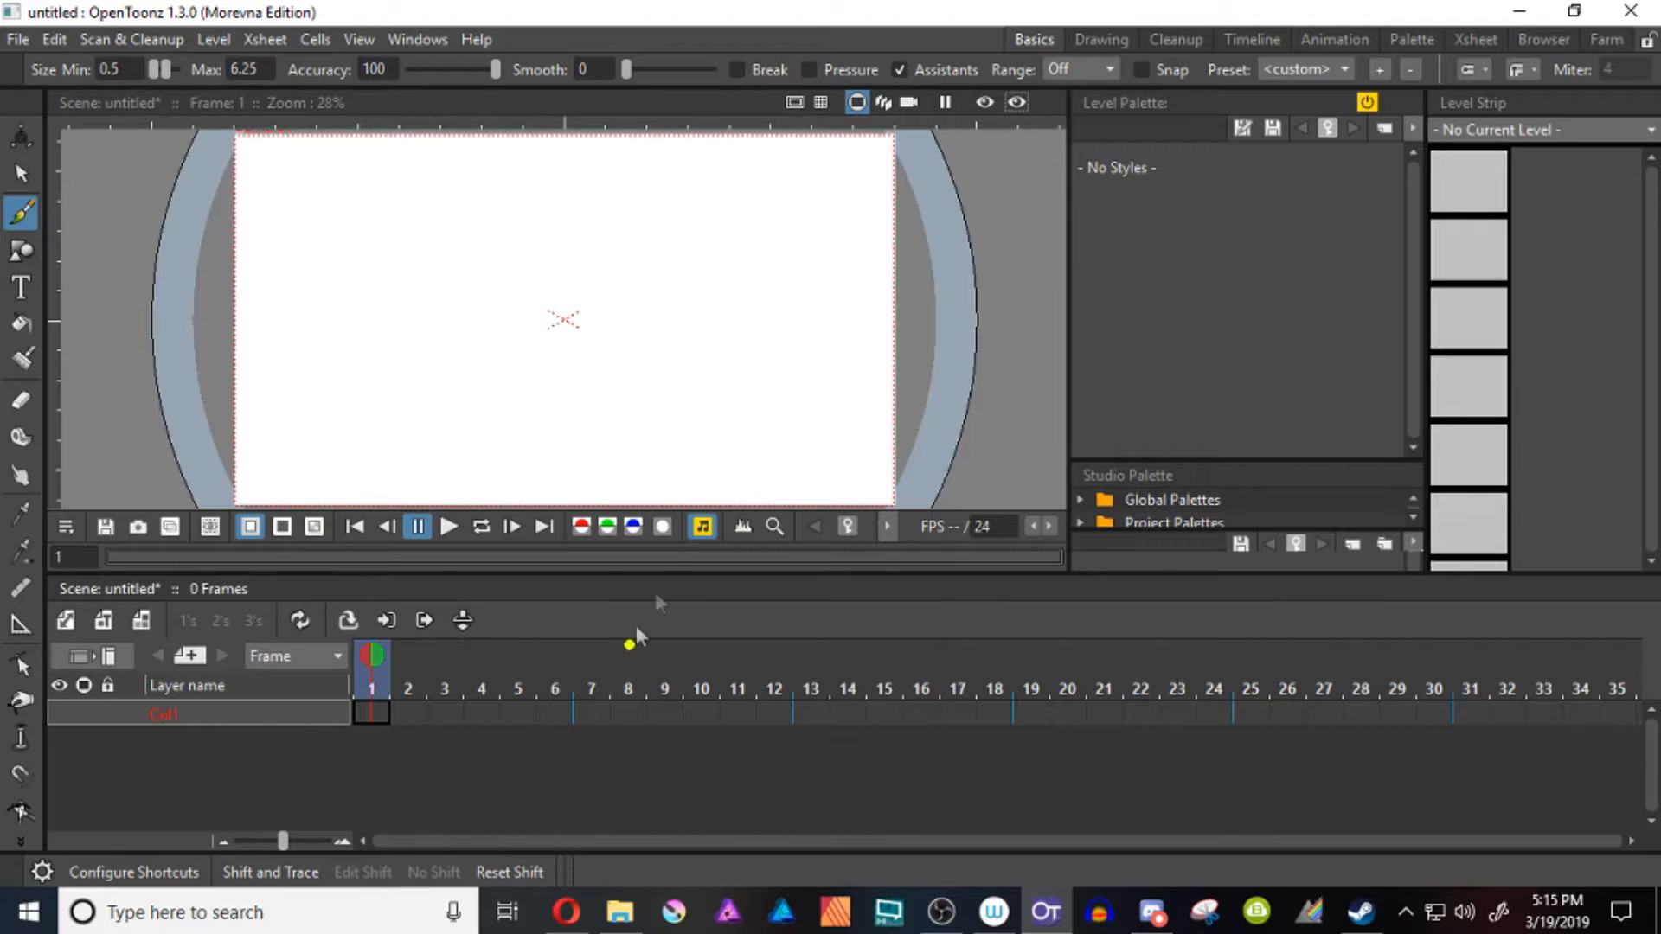
# Create a new assistants level in frame 1 of Col1 with the Assistant tool
pyautogui.hotkey('shift', 'space')
pyautogui.moveTo(598, 299); pyautogui.dragTo(598, 357)
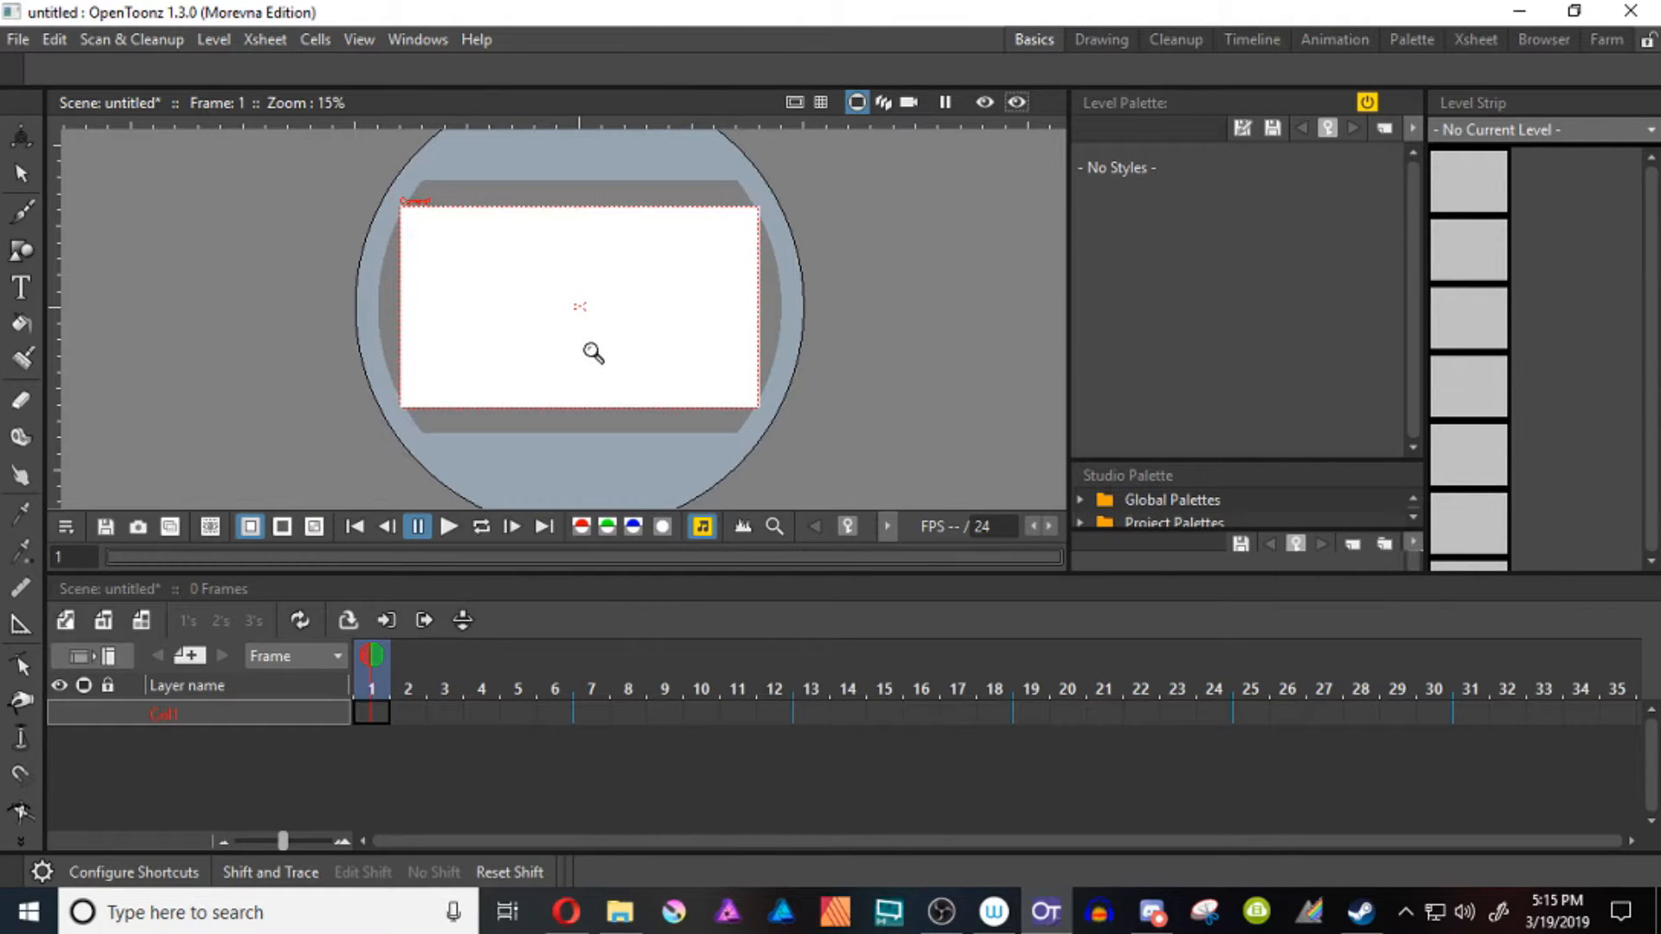
pyautogui.click(20, 624)
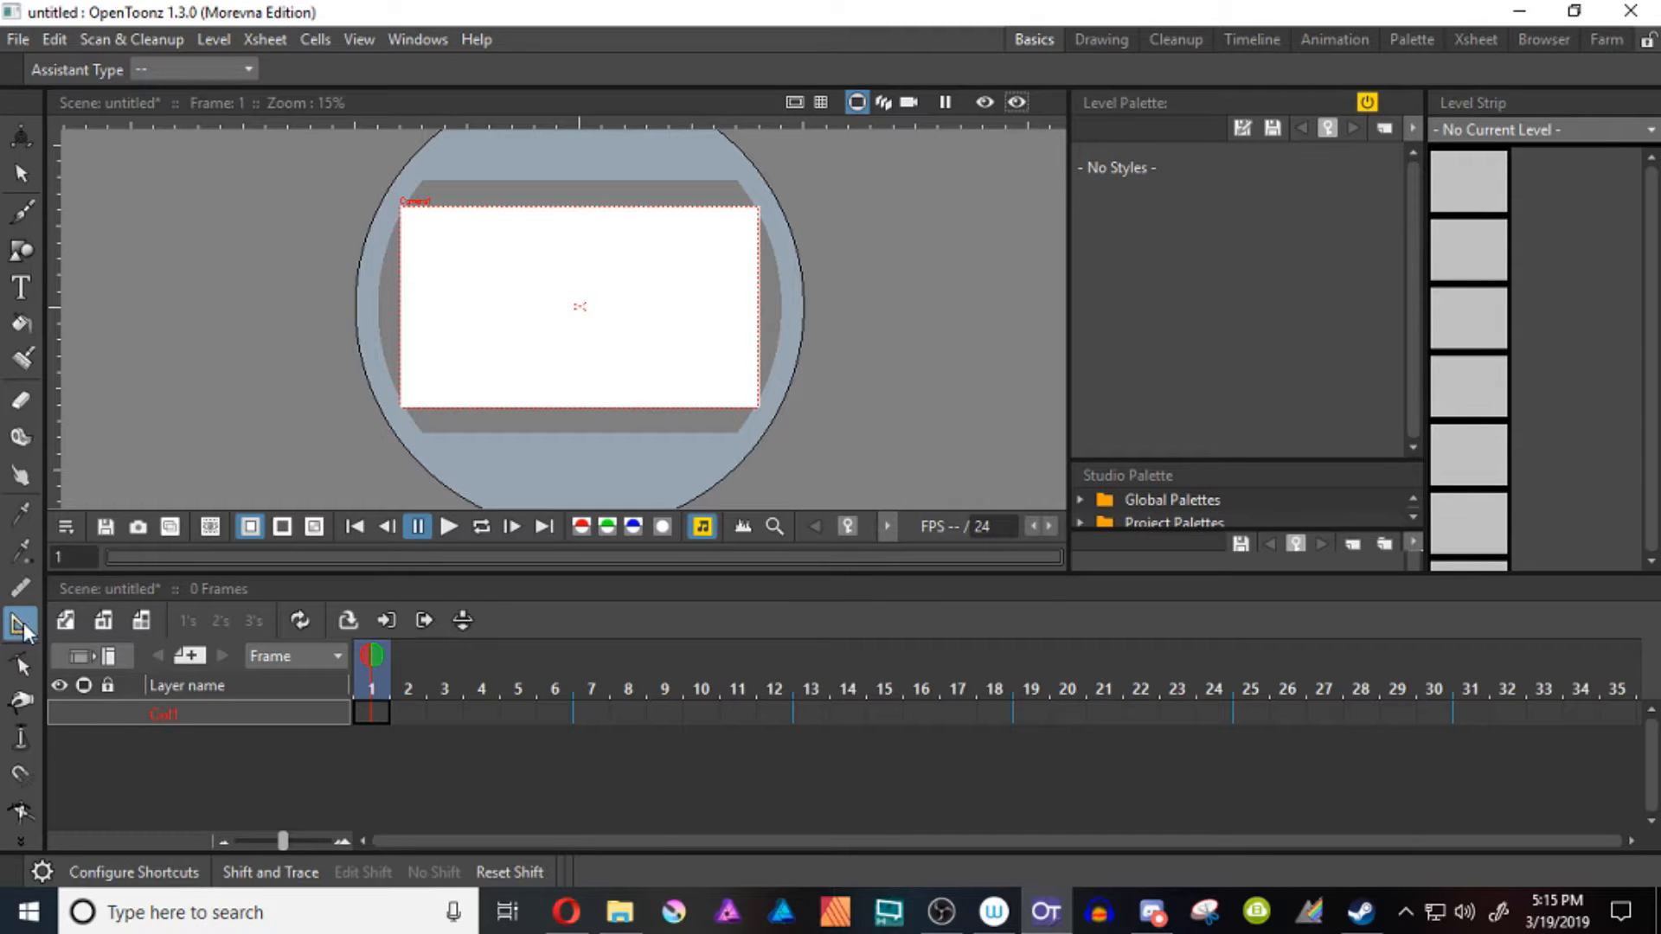
pyautogui.click(342, 386)
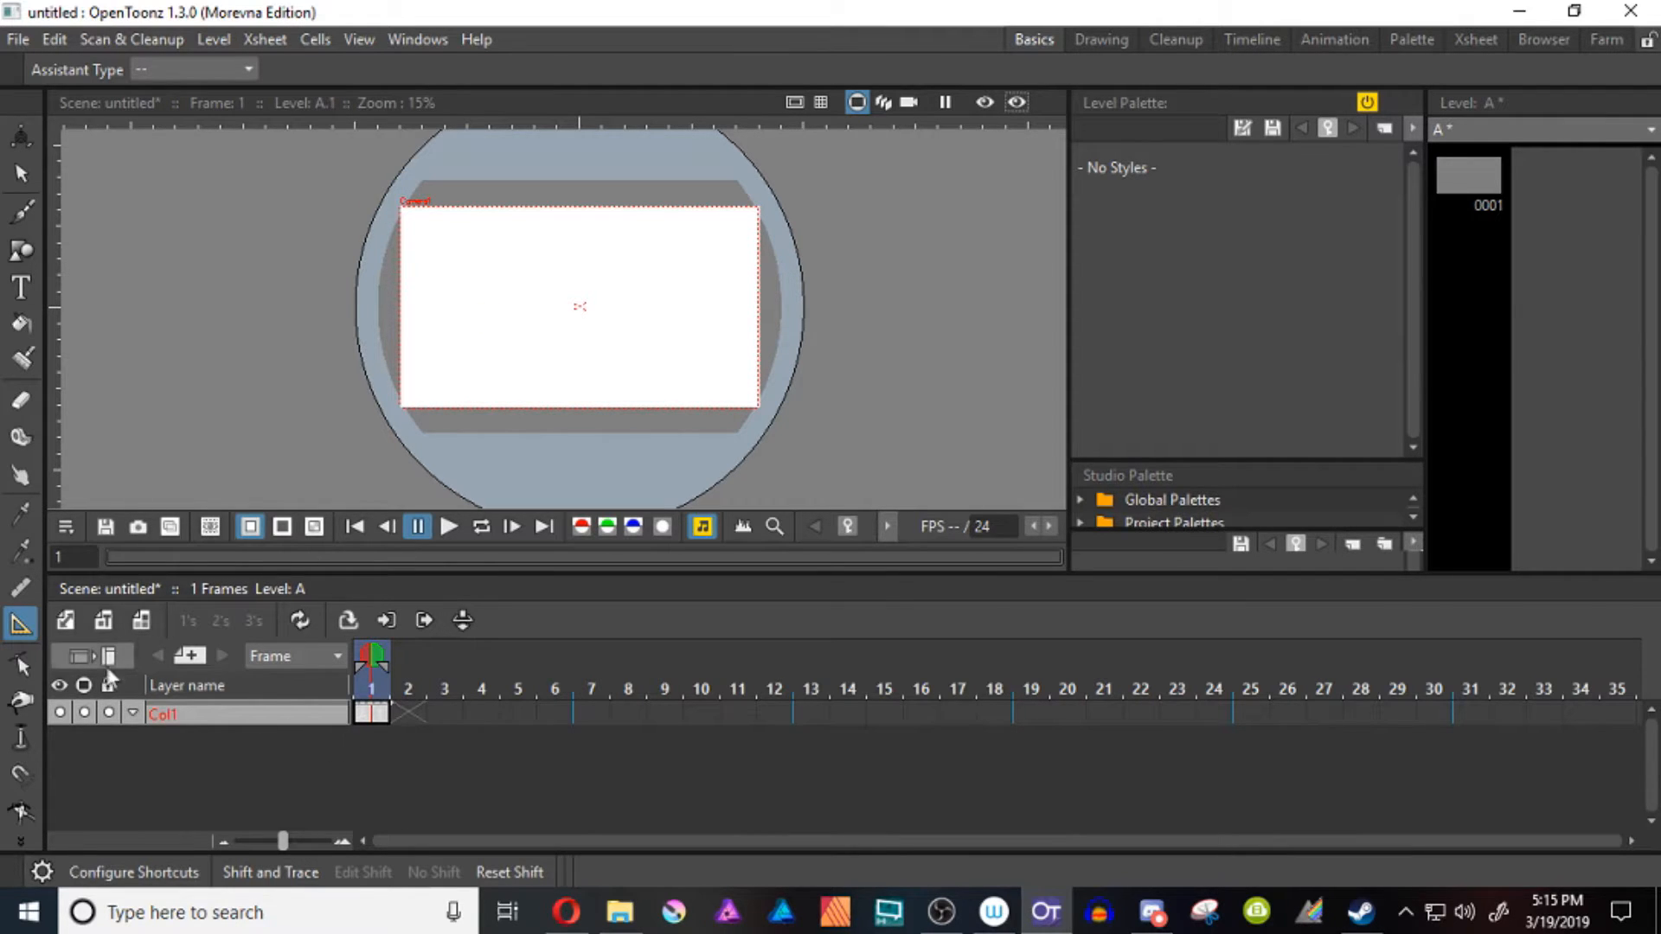
pyautogui.click(102, 630)
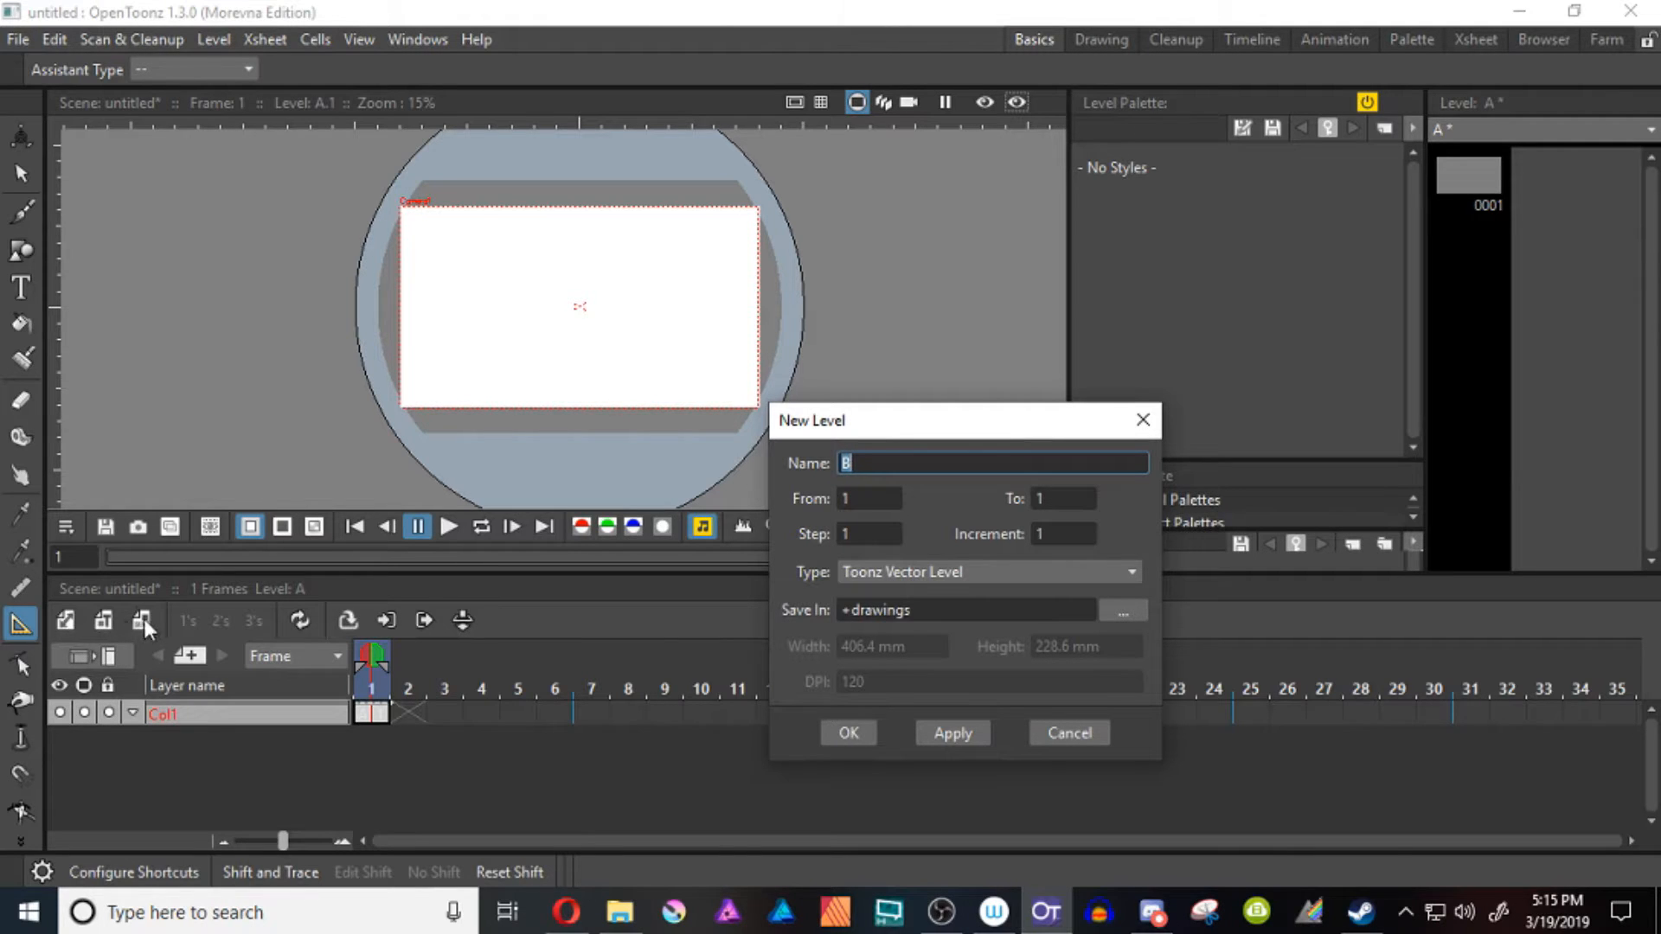
pyautogui.click(951, 571)
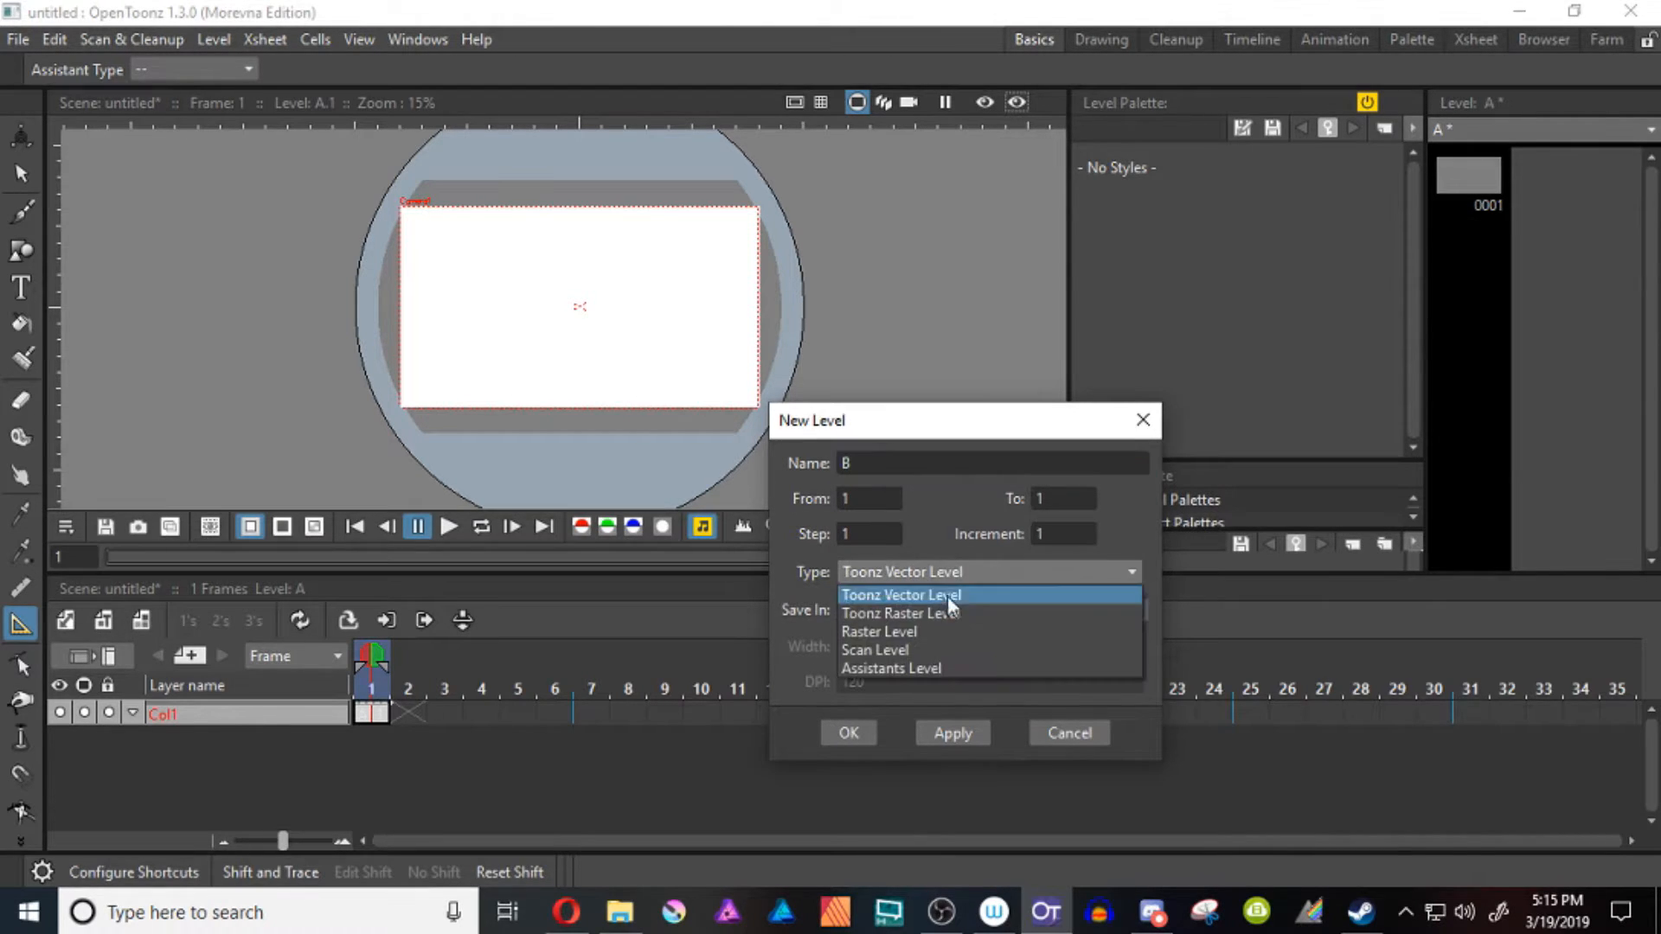
pyautogui.click(941, 668)
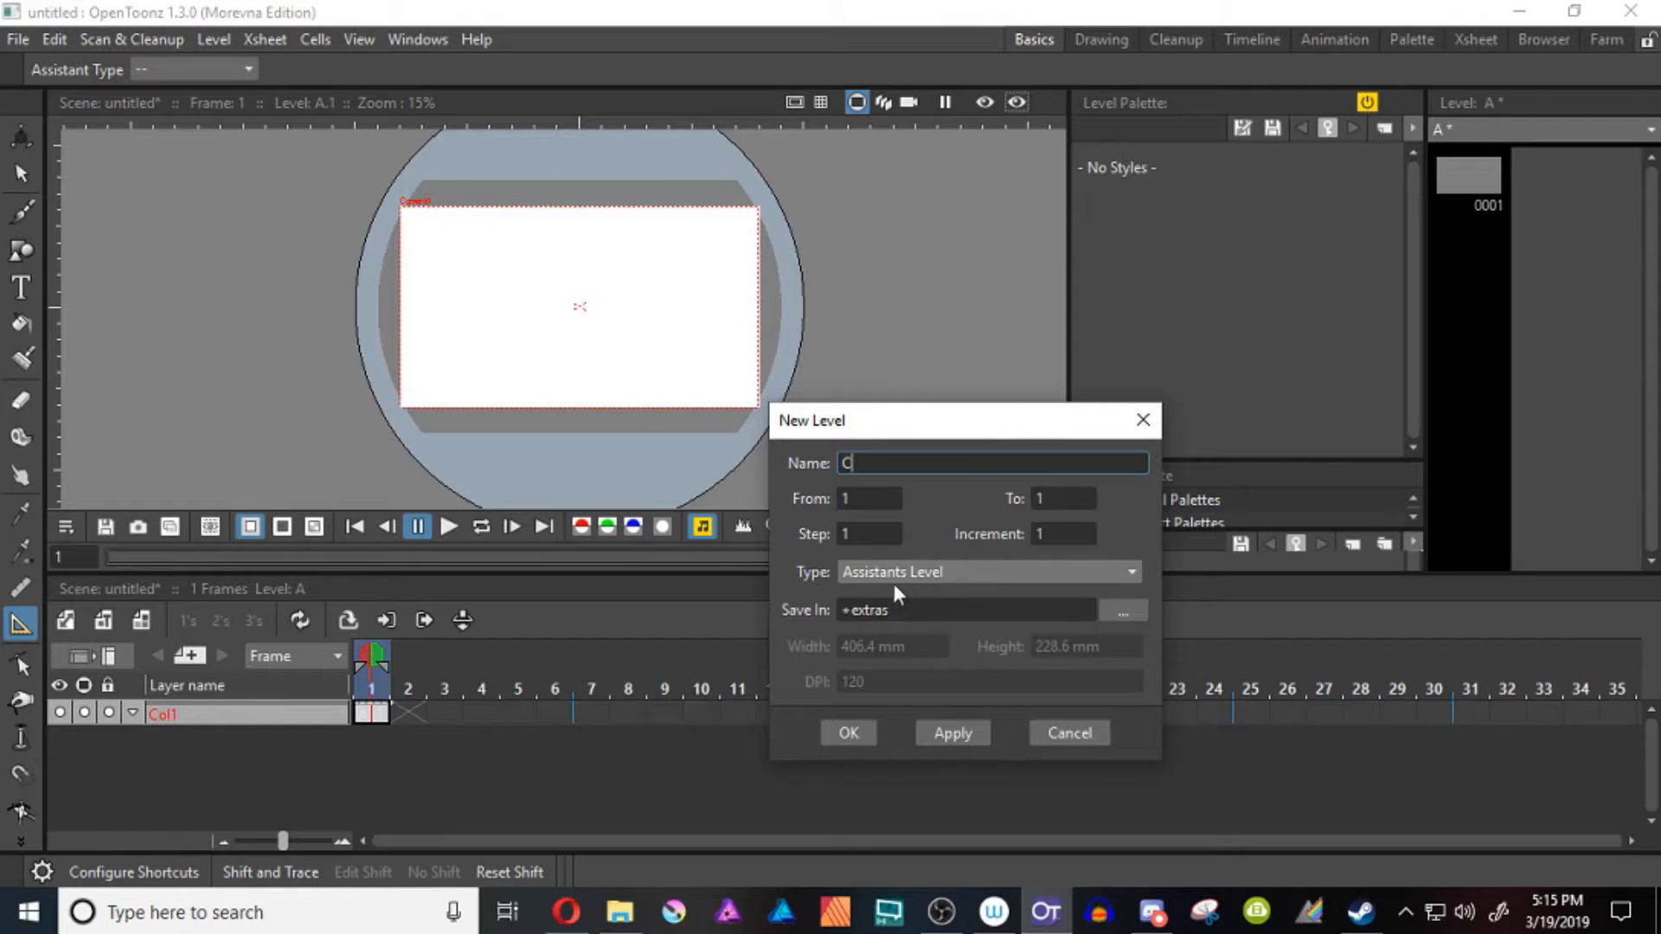
pyautogui.click(1066, 731)
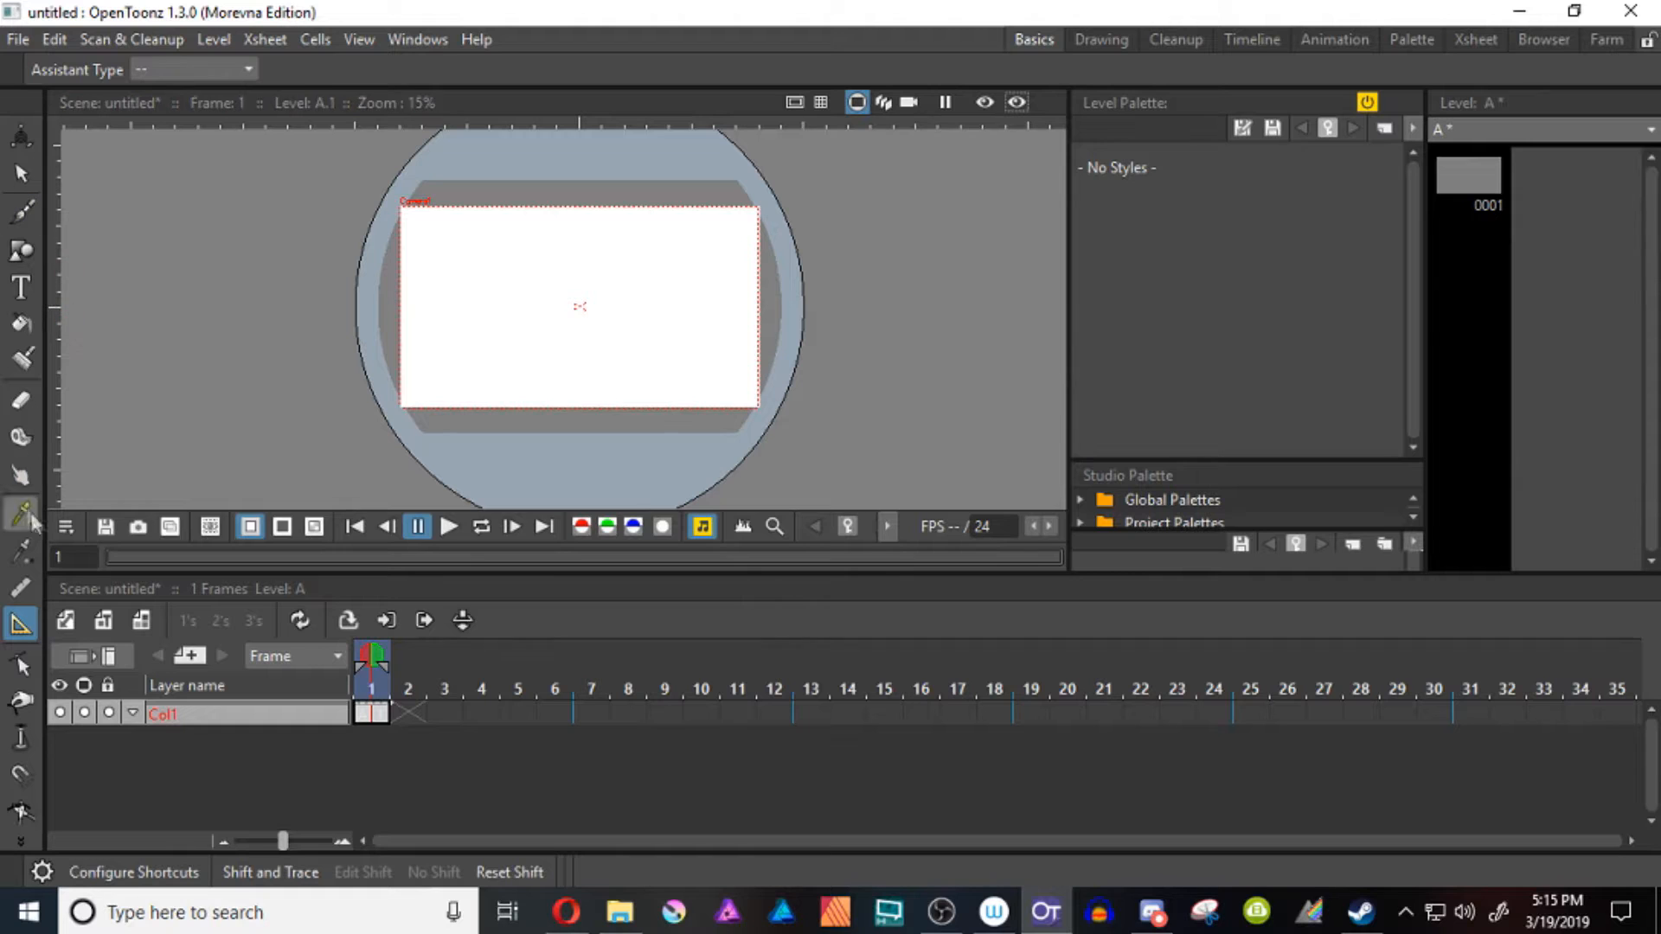
# Unlock Col1 and place a Line assistant running diagonally through the camera frame's lower-left corner
pyautogui.click(374, 715)
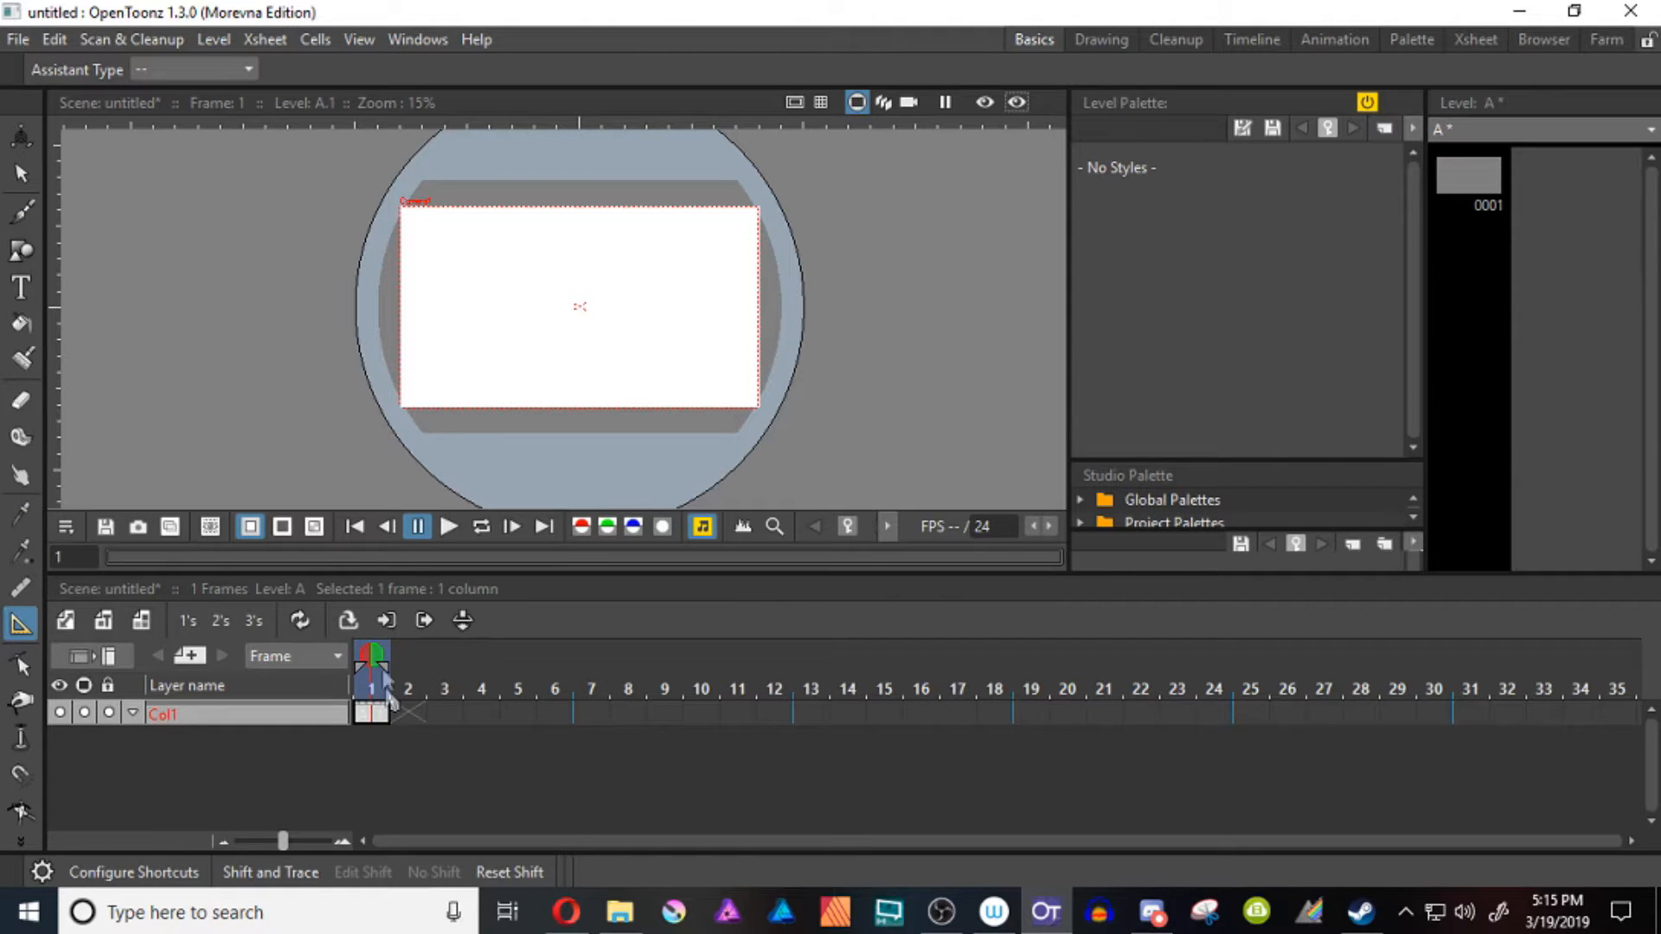
pyautogui.click(178, 69)
pyautogui.click(160, 130)
pyautogui.click(455, 238)
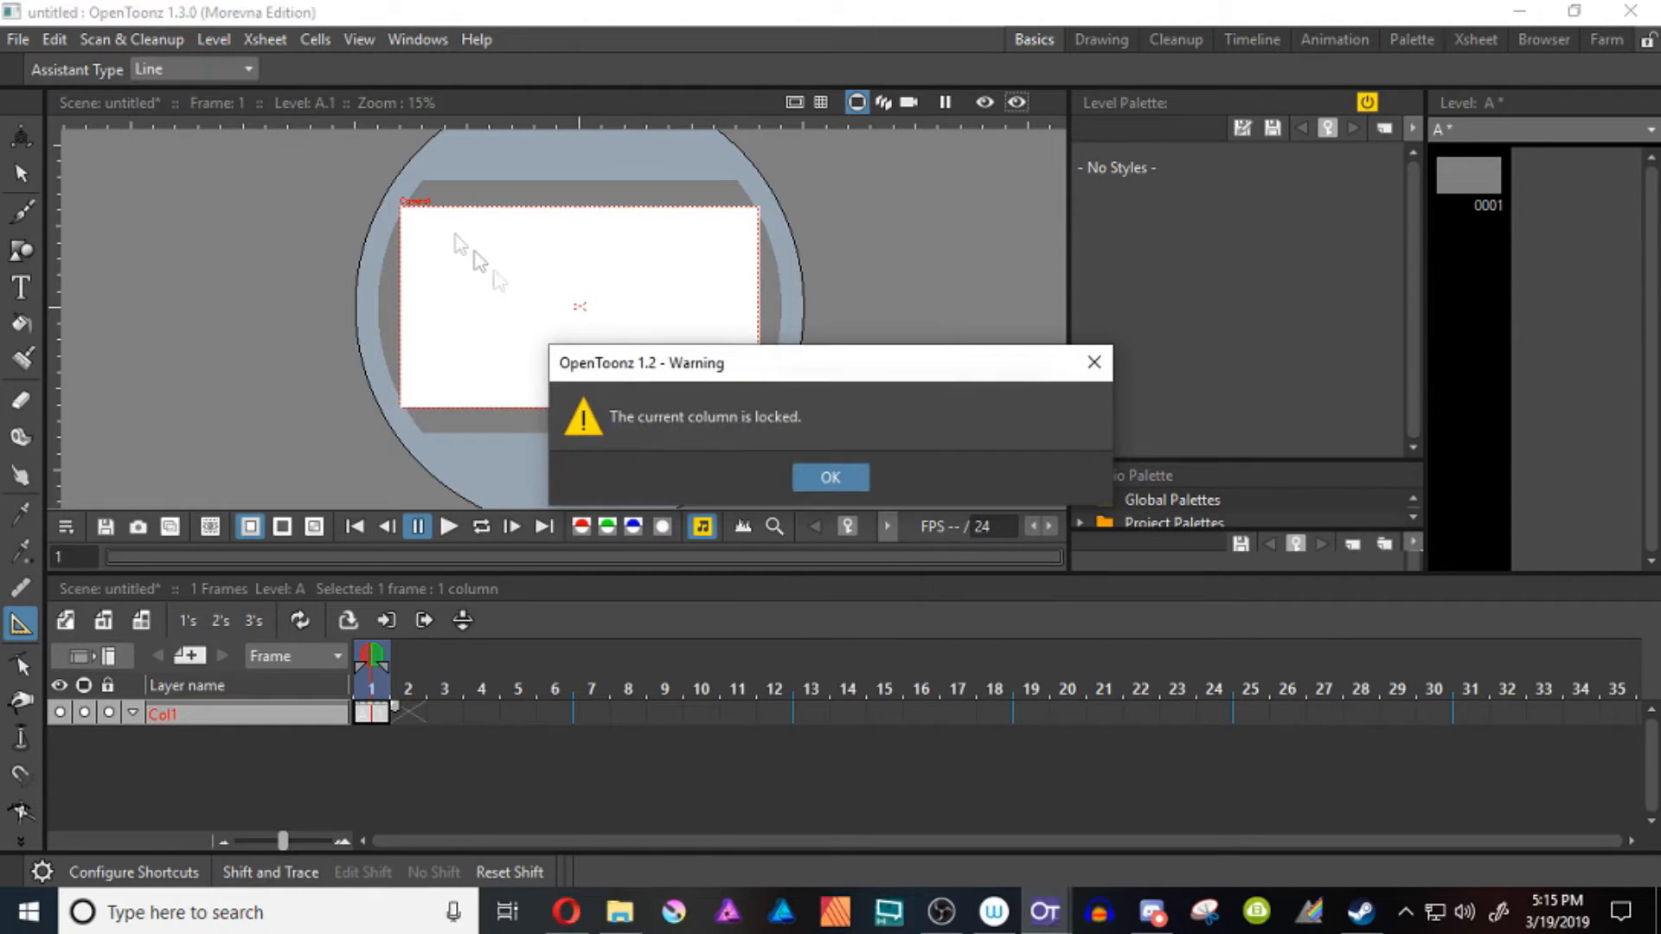
pyautogui.click(831, 475)
pyautogui.click(109, 712)
pyautogui.moveTo(455, 301); pyautogui.dragTo(398, 396)
# Align both points of the line assistant with the camera frame's left edge so the line is vertical
pyautogui.scroll(2, 382, 277)
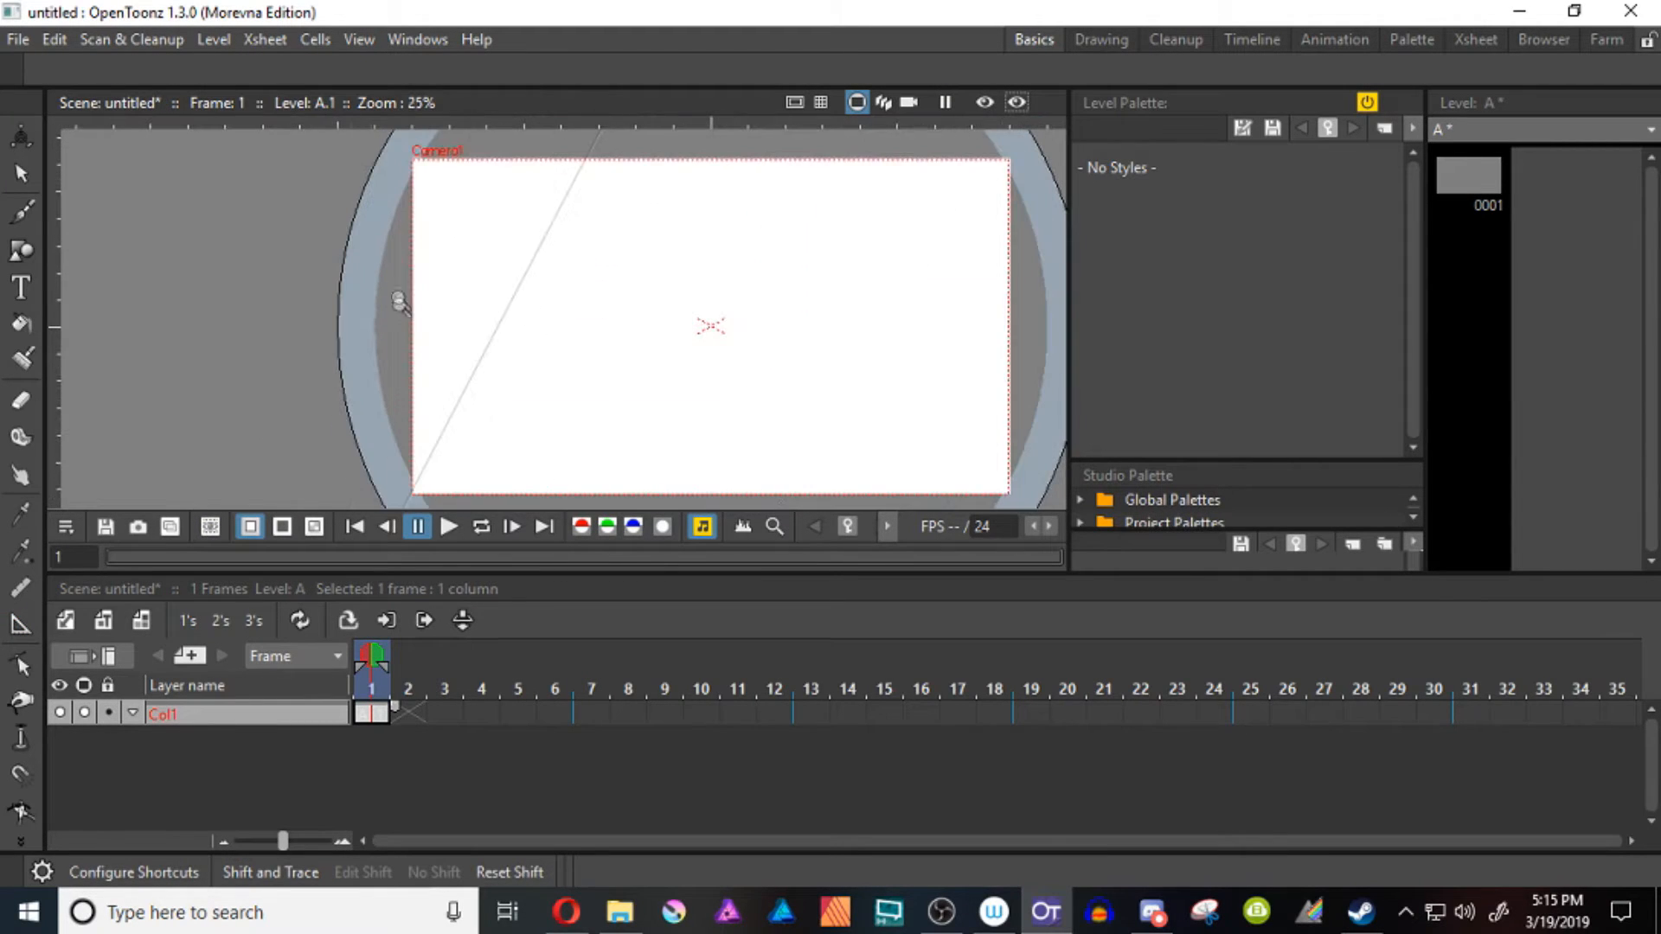
pyautogui.moveTo(504, 315); pyautogui.dragTo(413, 288)
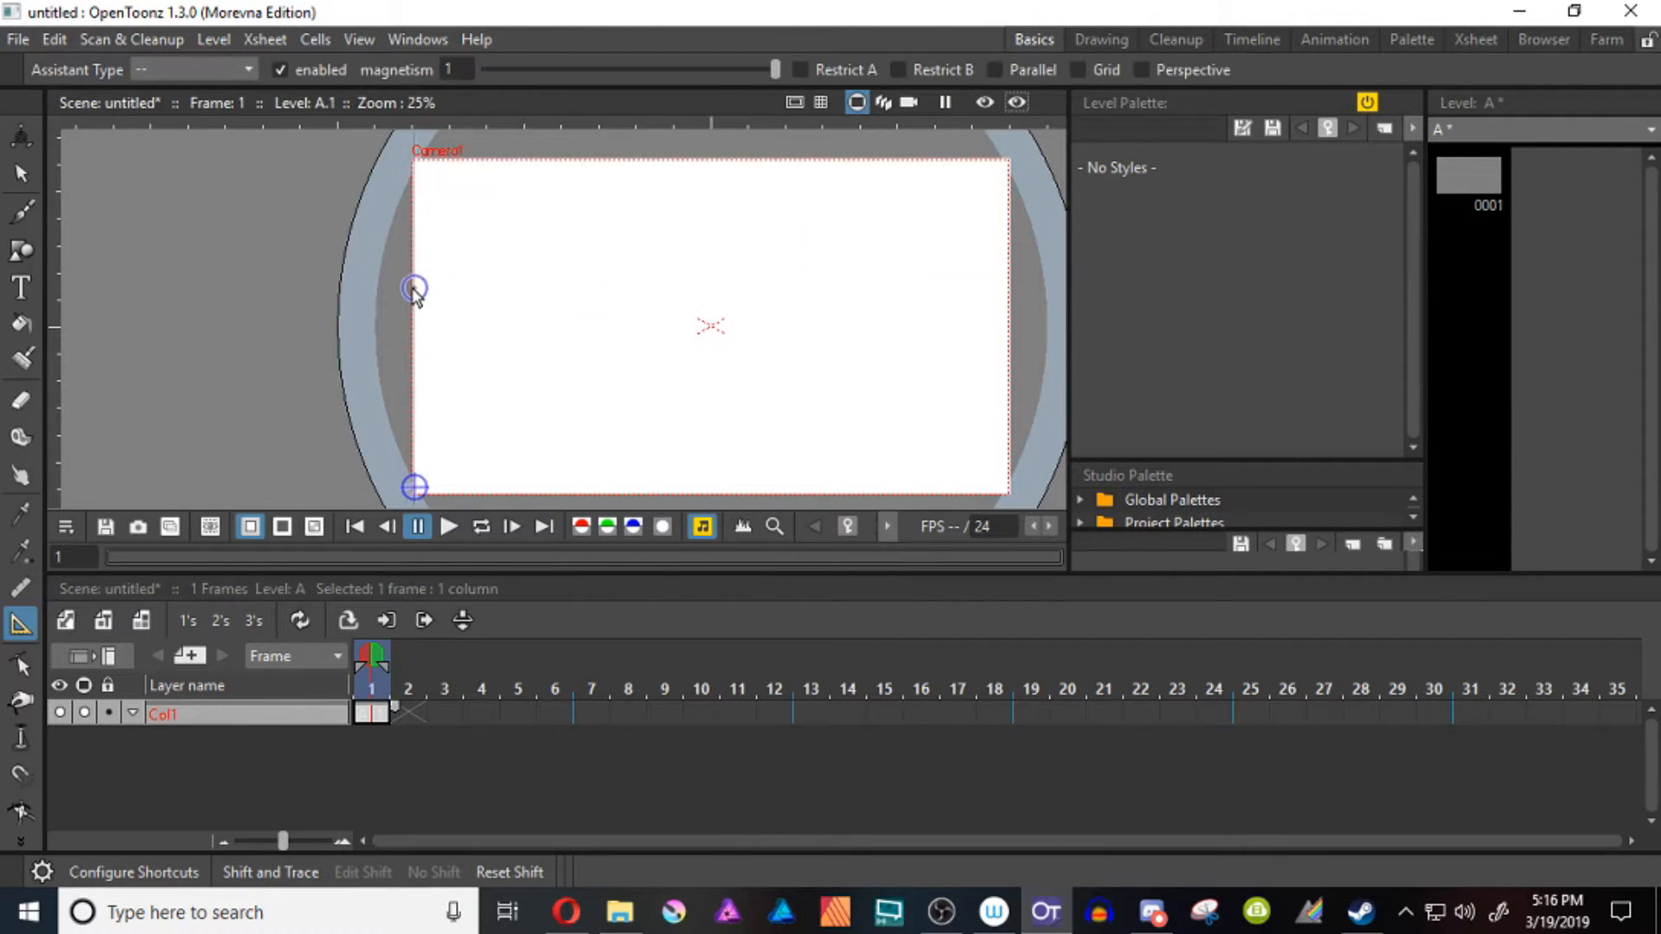
pyautogui.moveTo(413, 493); pyautogui.dragTo(409, 492)
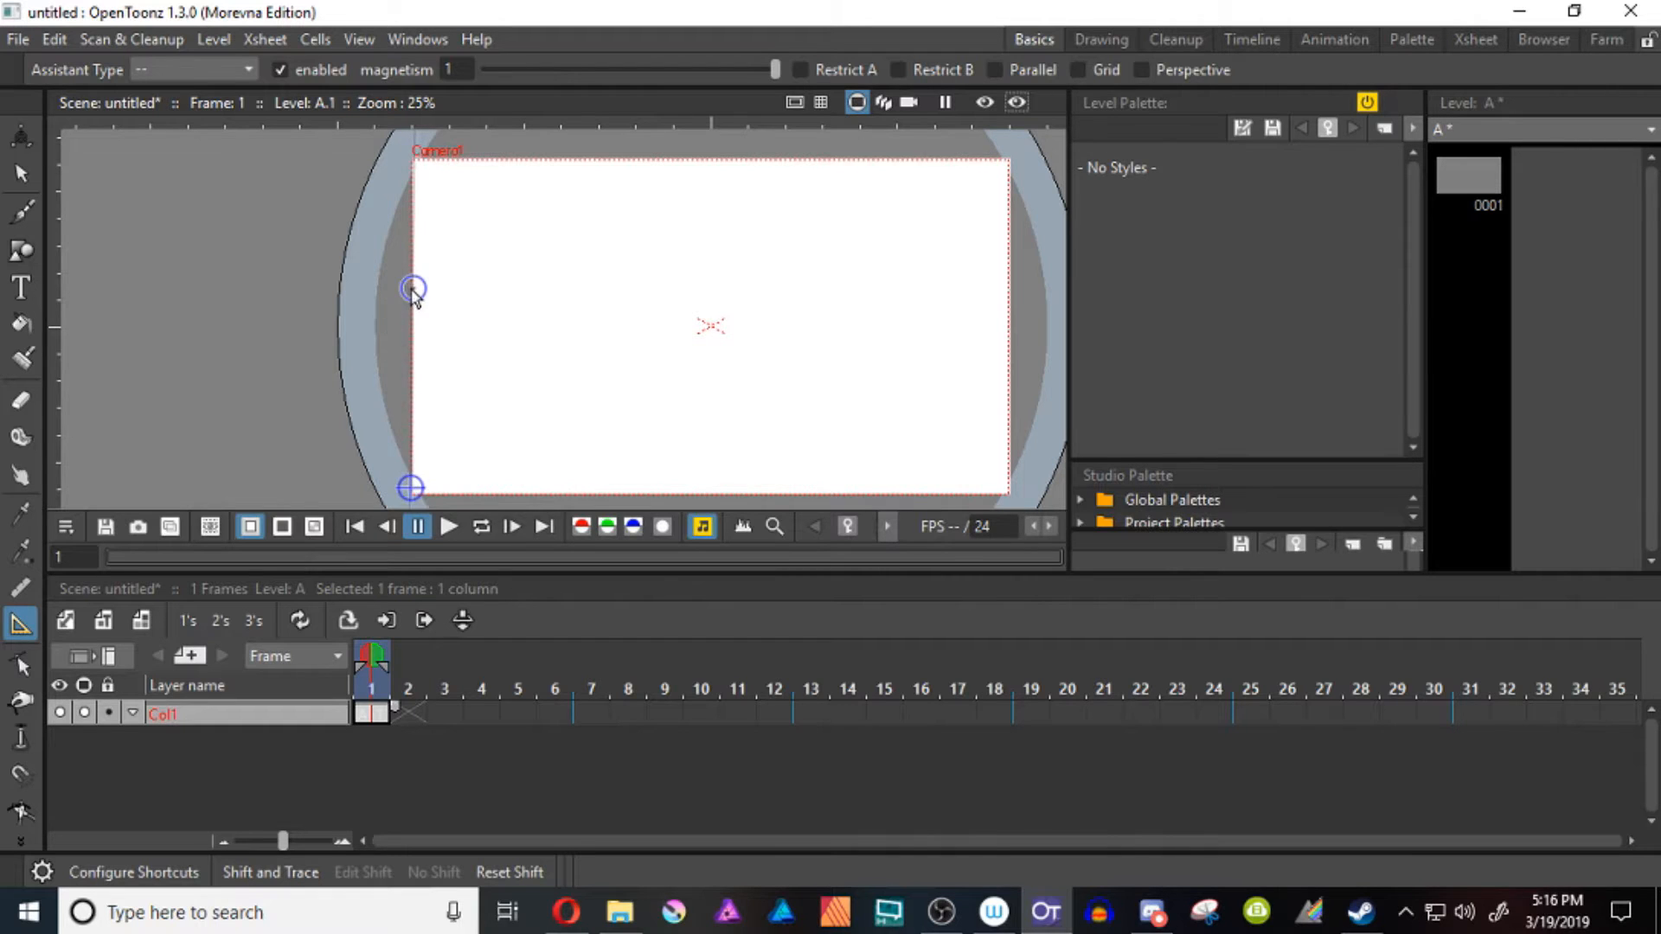
# Place an Ellipse assistant near the canvas centre and resize it to a circle extending beyond the camera frame
pyautogui.scroll(-2, 450, 346)
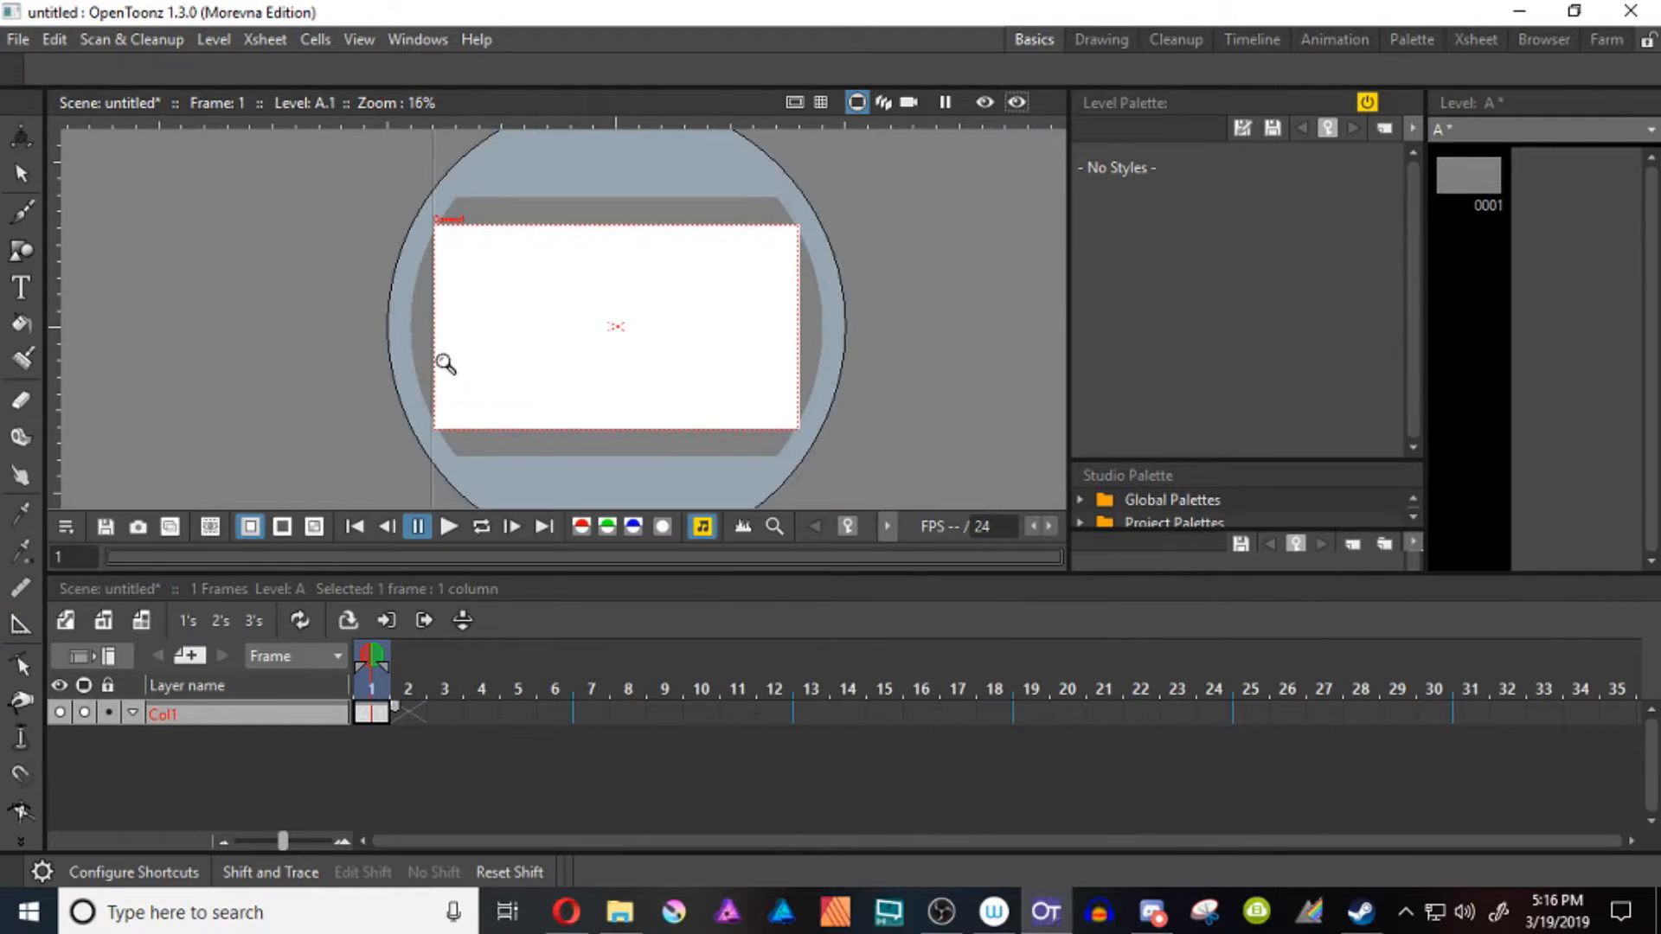
pyautogui.press('b')
pyautogui.click(20, 623)
pyautogui.click(195, 69)
pyautogui.click(164, 102)
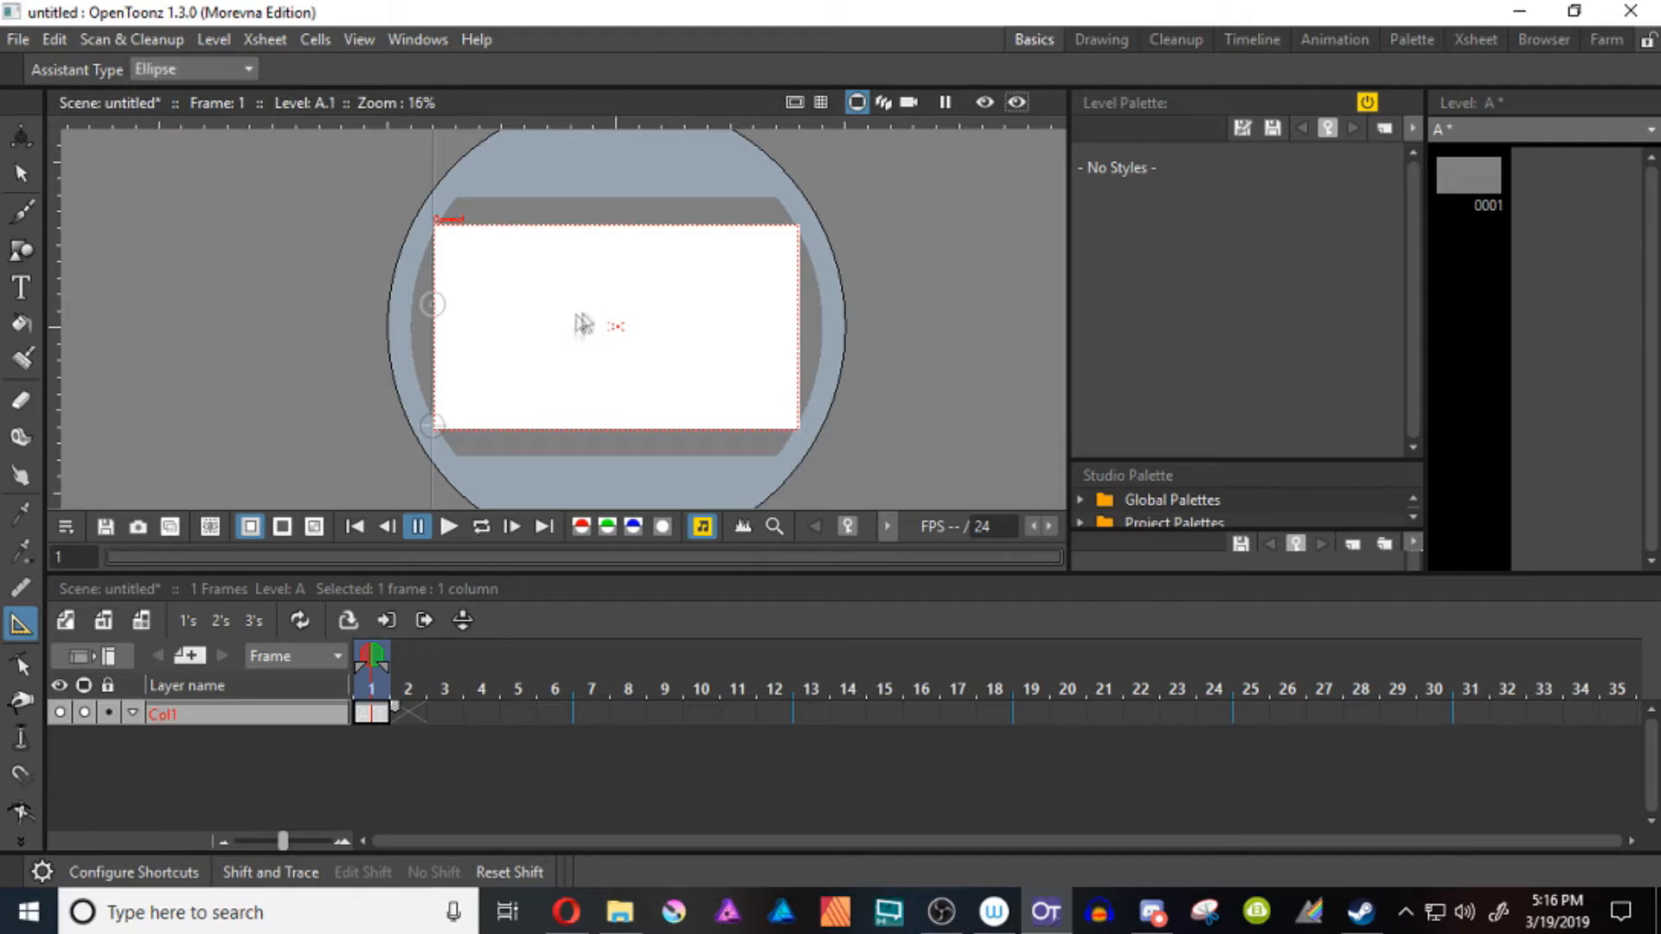
pyautogui.click(592, 315)
pyautogui.moveTo(593, 294); pyautogui.dragTo(593, 117)
pyautogui.hotkey('shift', 'space')
pyautogui.moveTo(636, 316); pyautogui.dragTo(636, 359)
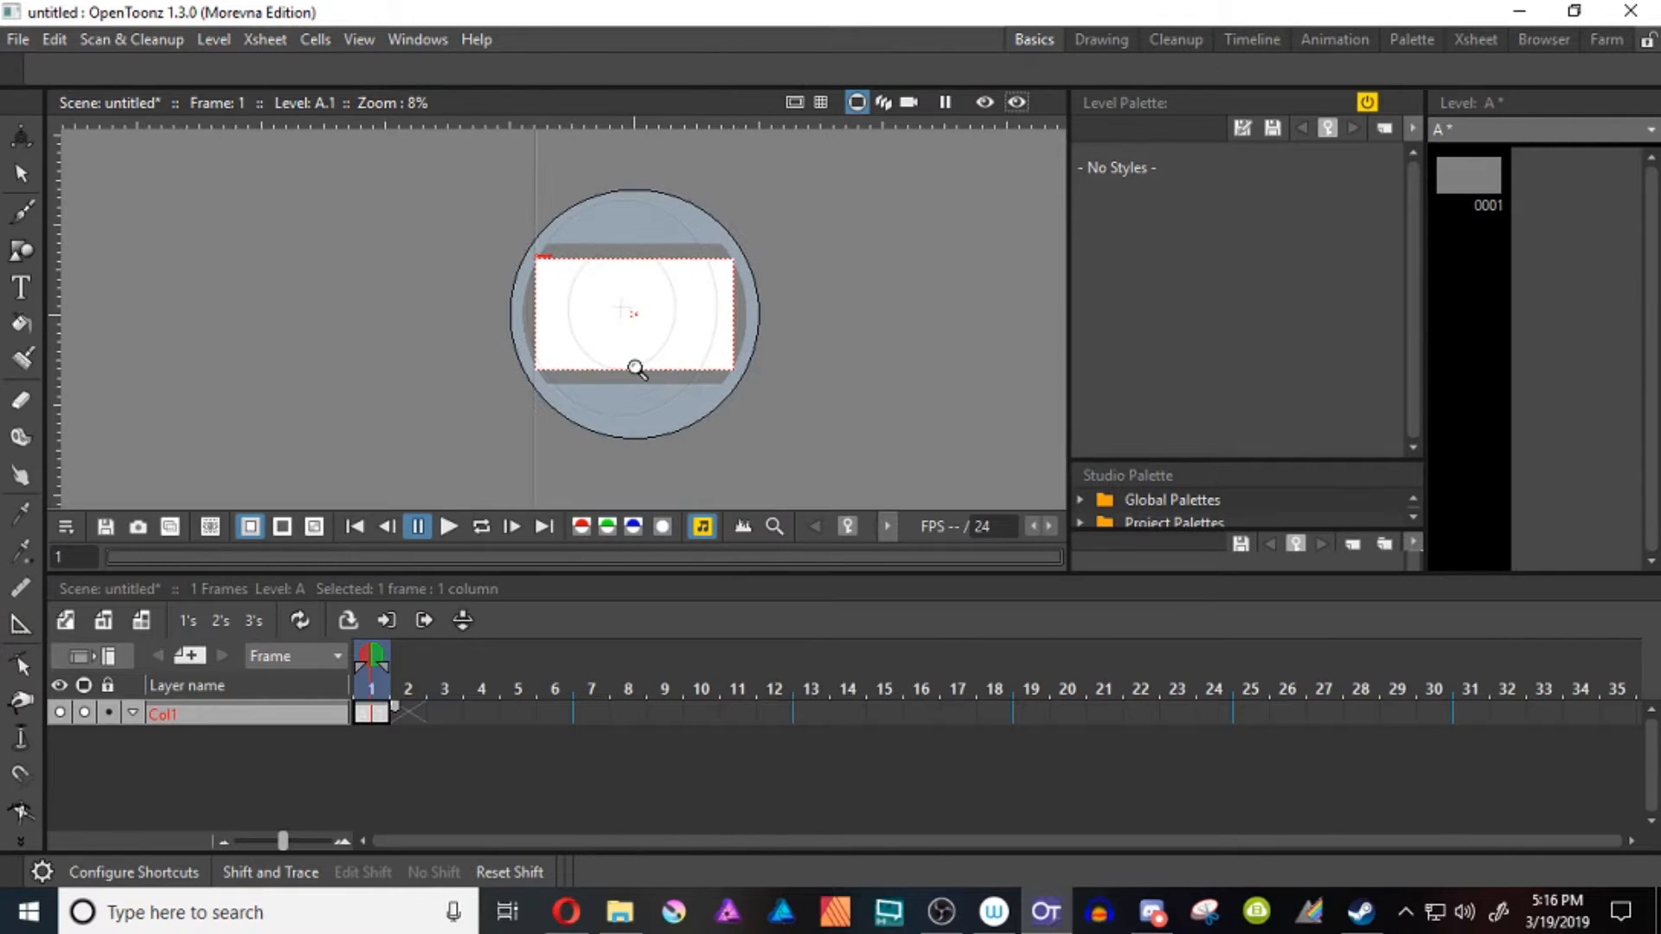
pyautogui.click(19, 622)
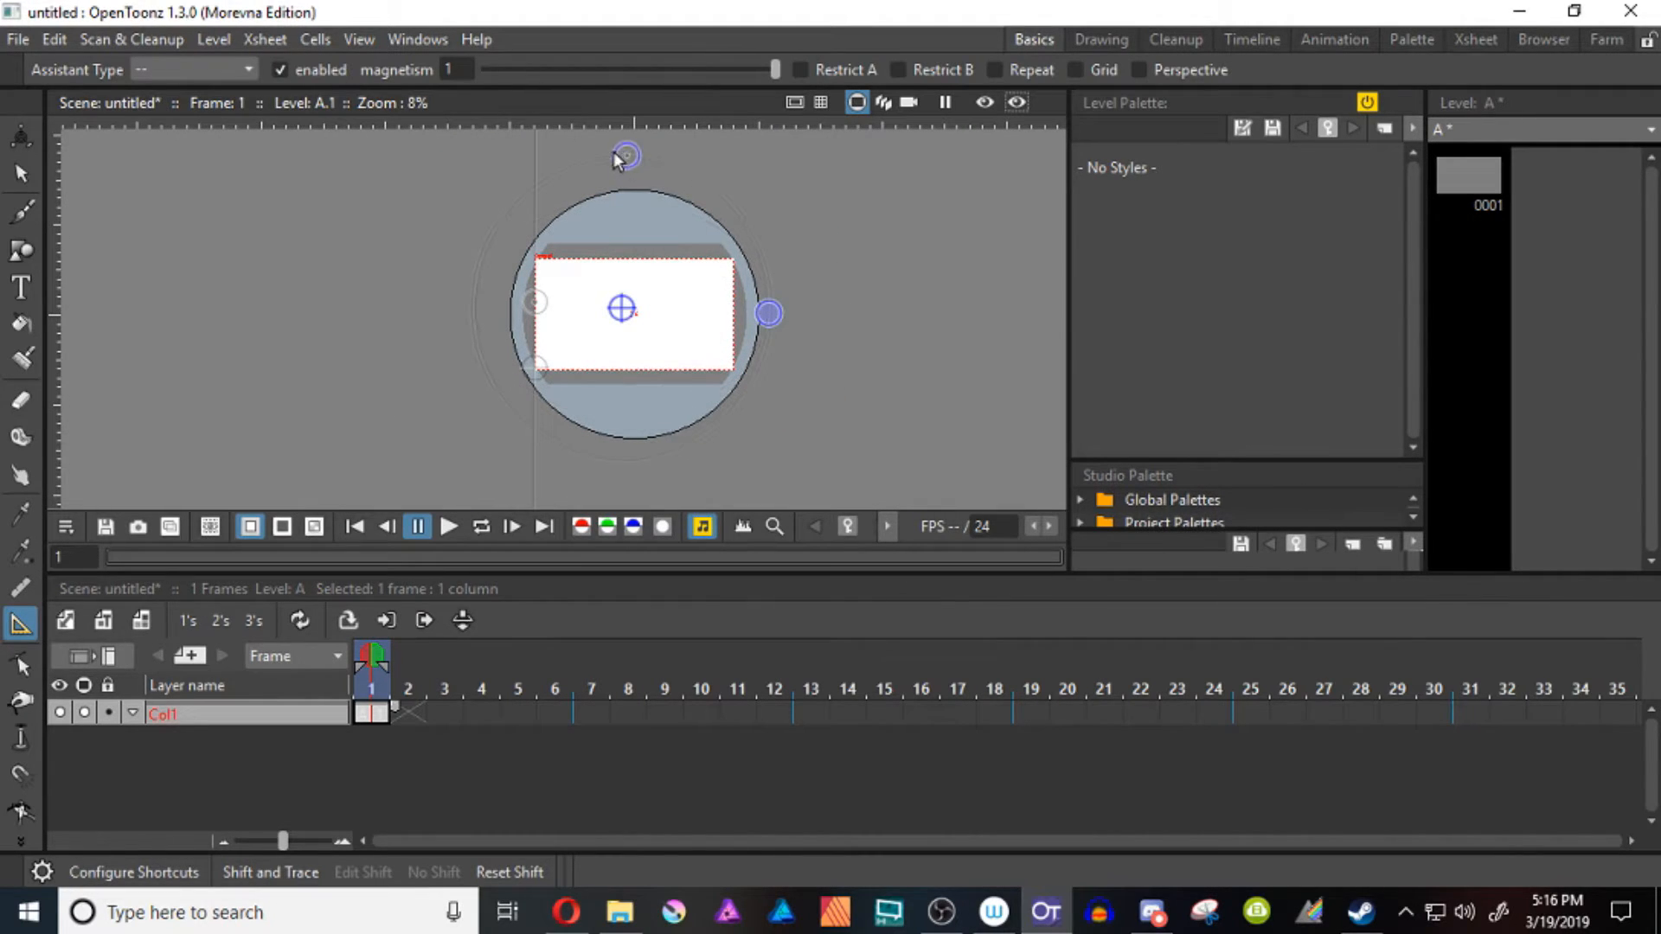
pyautogui.moveTo(789, 317); pyautogui.dragTo(795, 317)
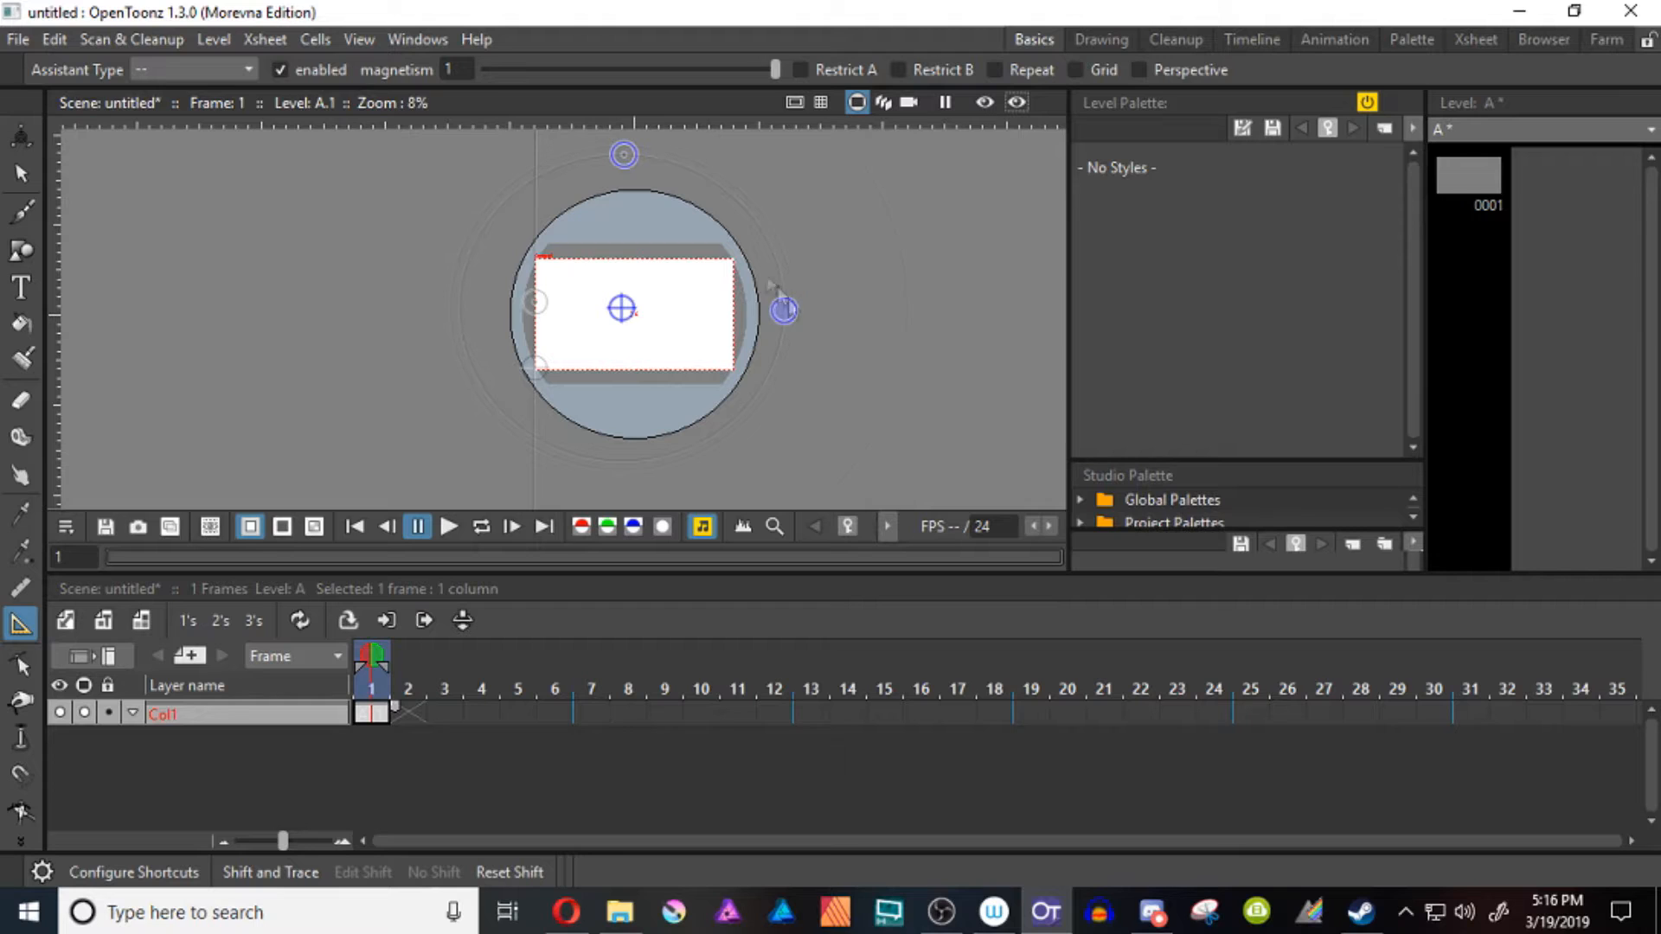
# Turn on Grid, Restrict A, Perspective and Repeat for the ellipse assistant, spacing its grid points below the centre
pyautogui.click(1073, 70)
pyautogui.moveTo(628, 329); pyautogui.dragTo(628, 382)
pyautogui.click(650, 277)
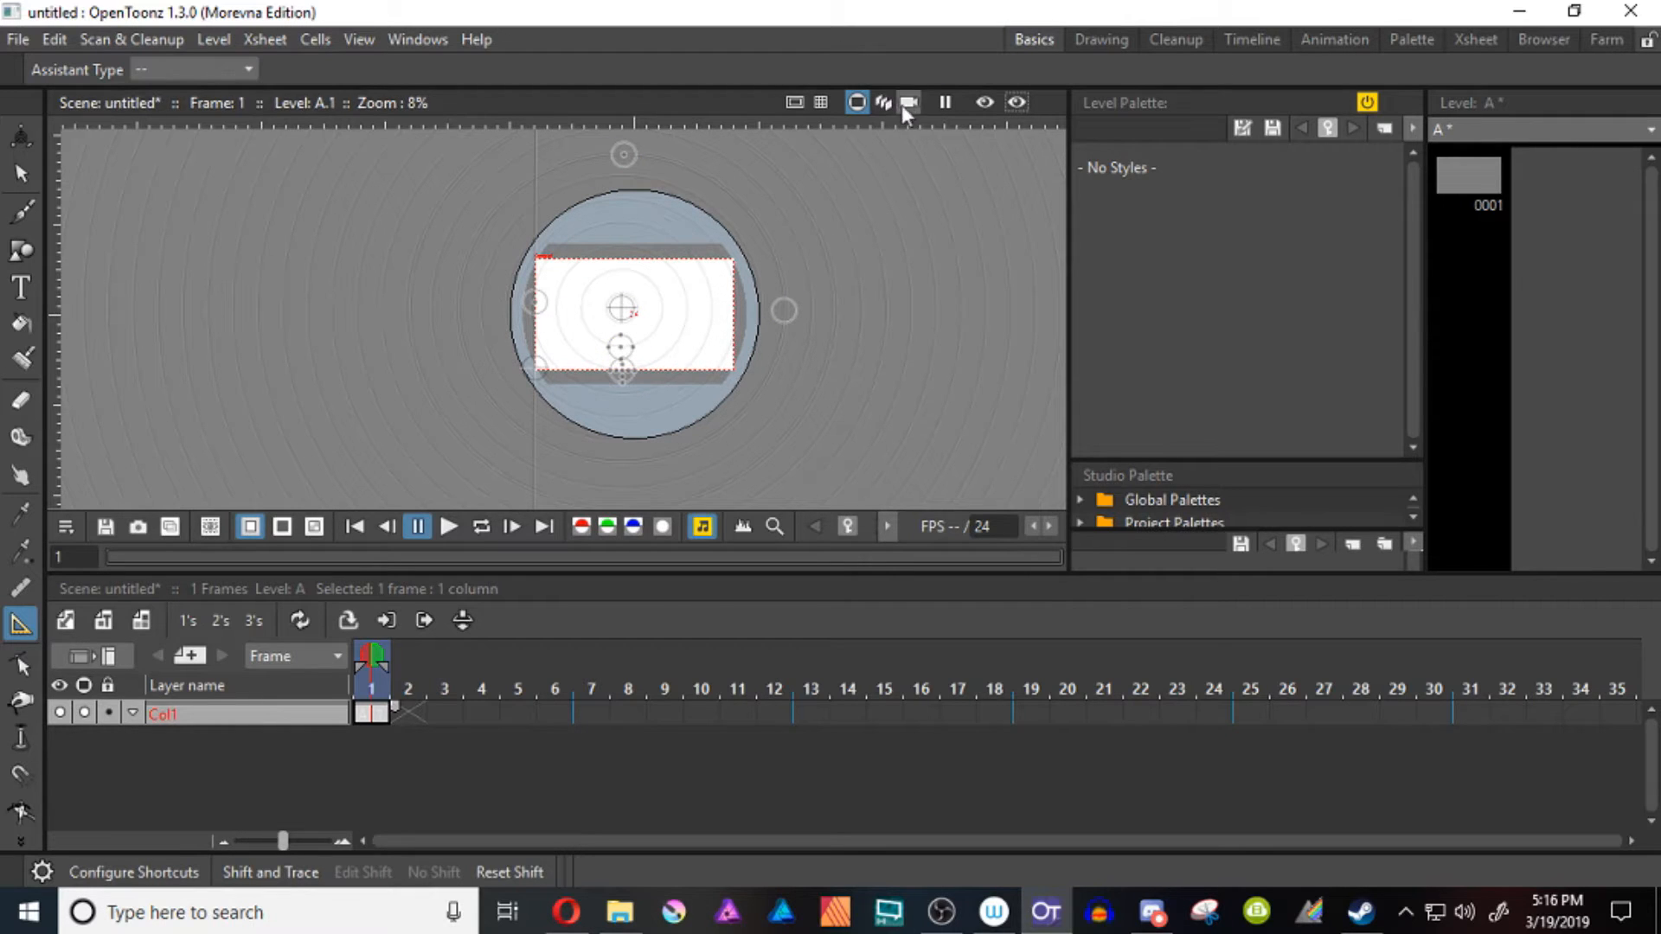
pyautogui.click(628, 310)
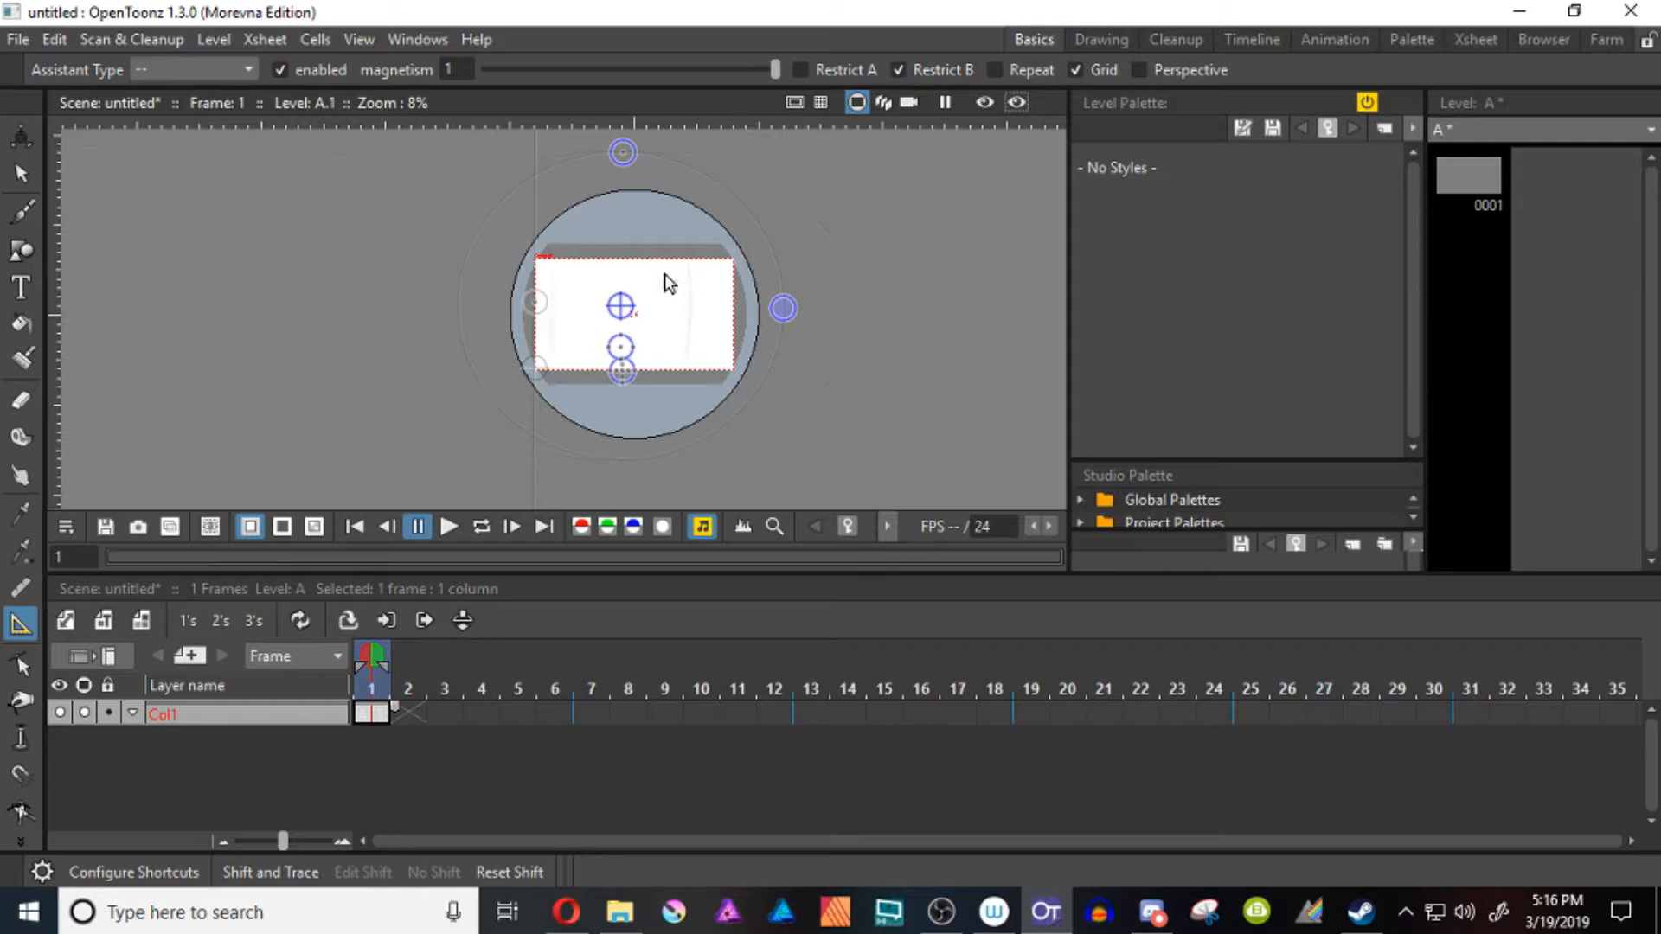
pyautogui.click(800, 70)
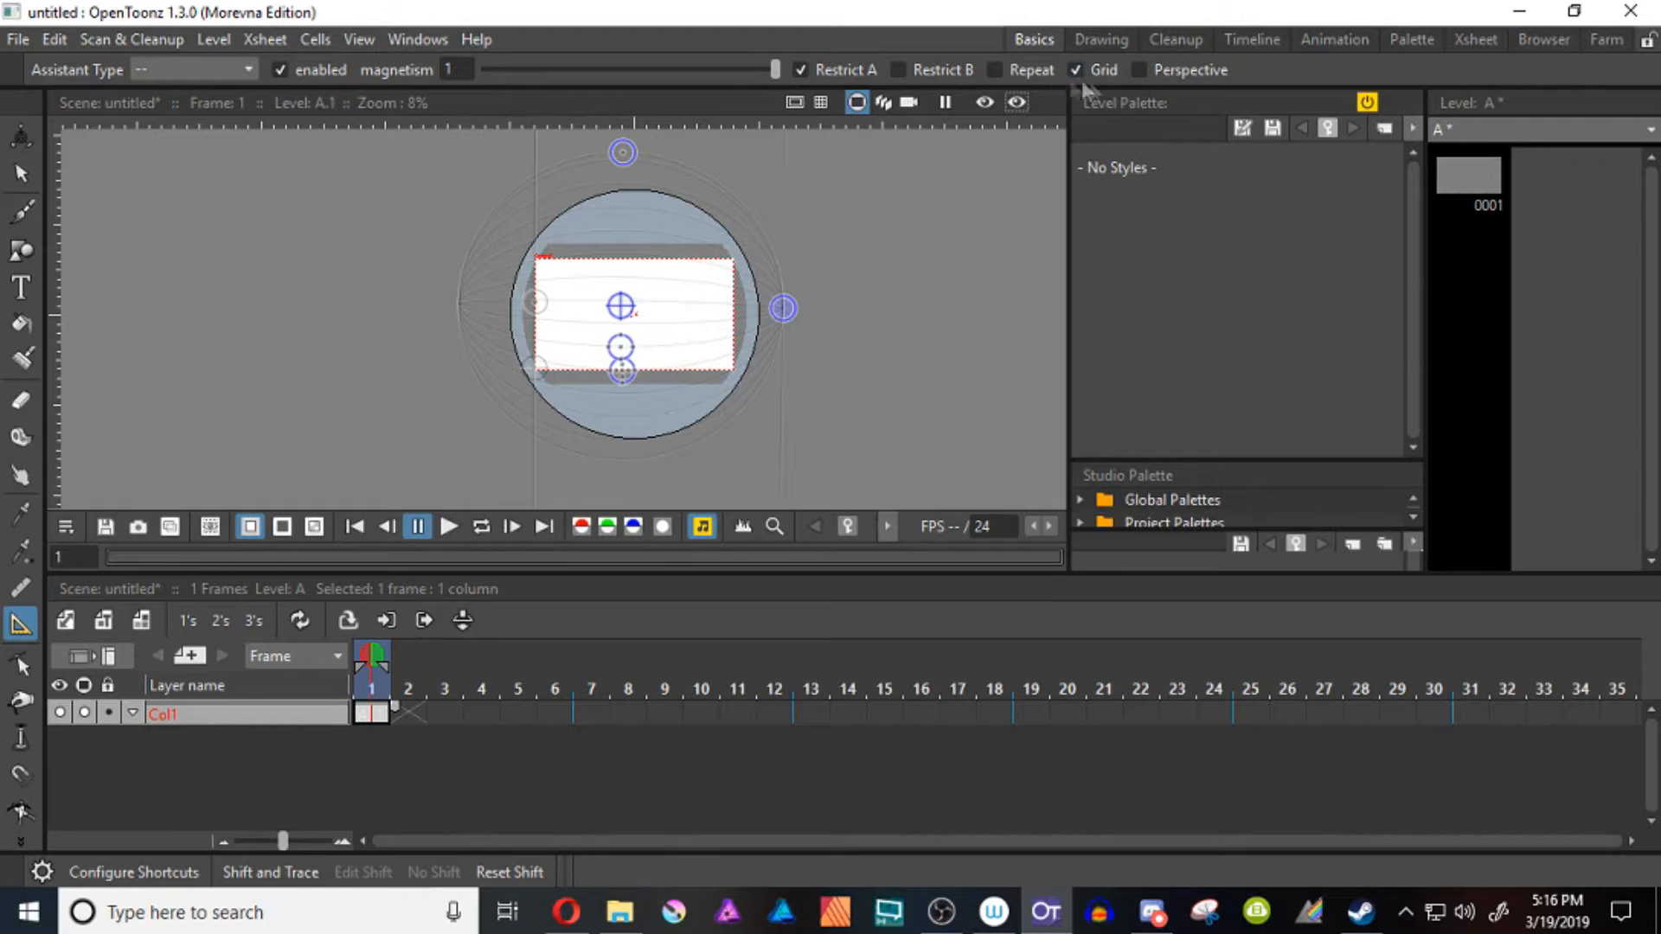
pyautogui.click(1139, 70)
pyautogui.click(995, 70)
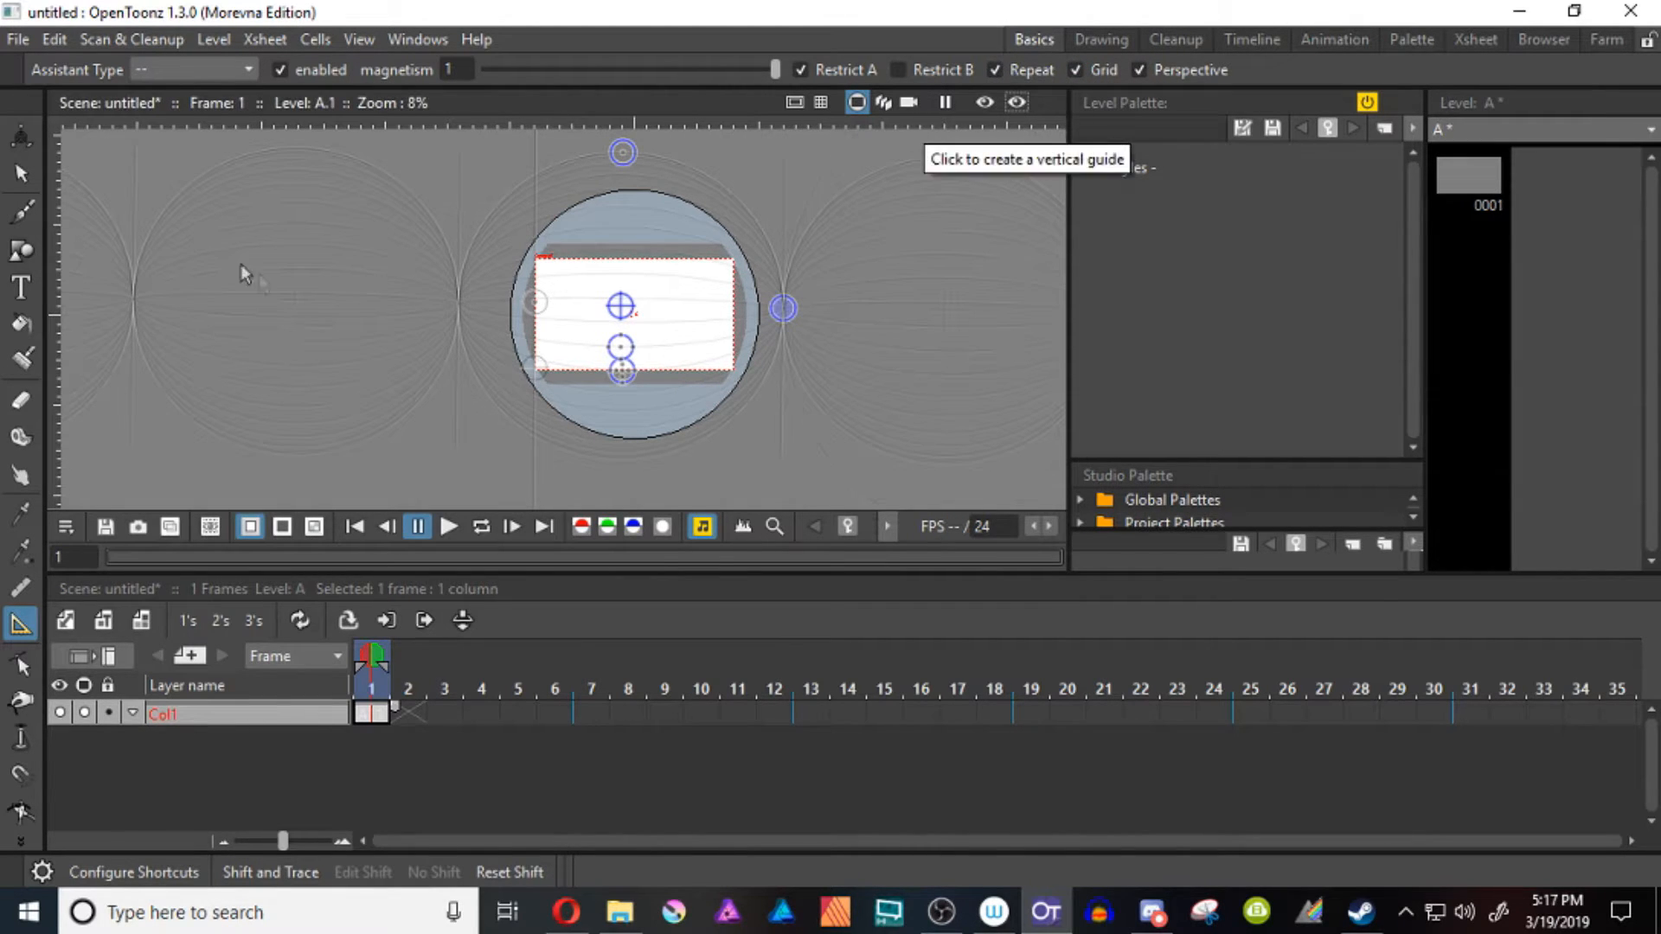
# Add a second Ellipse assistant at the centre of the repeated circle just left of the camera frame
pyautogui.hotkey('shift', 'space')
pyautogui.moveTo(433, 301); pyautogui.dragTo(439, 501)
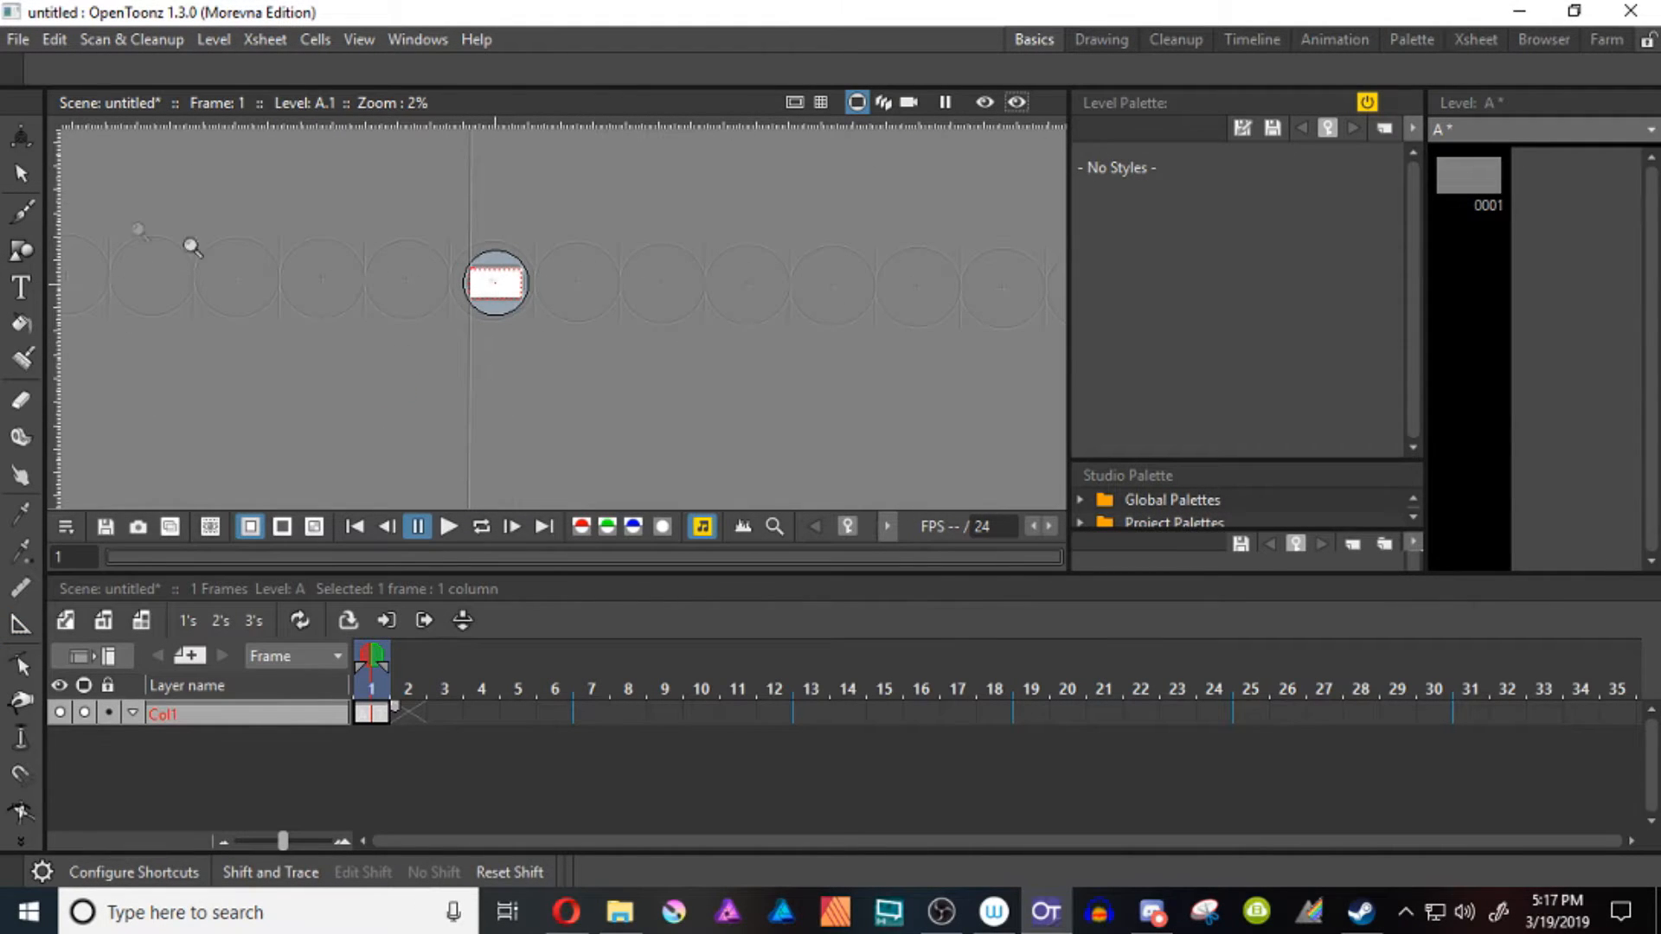
pyautogui.click(21, 141)
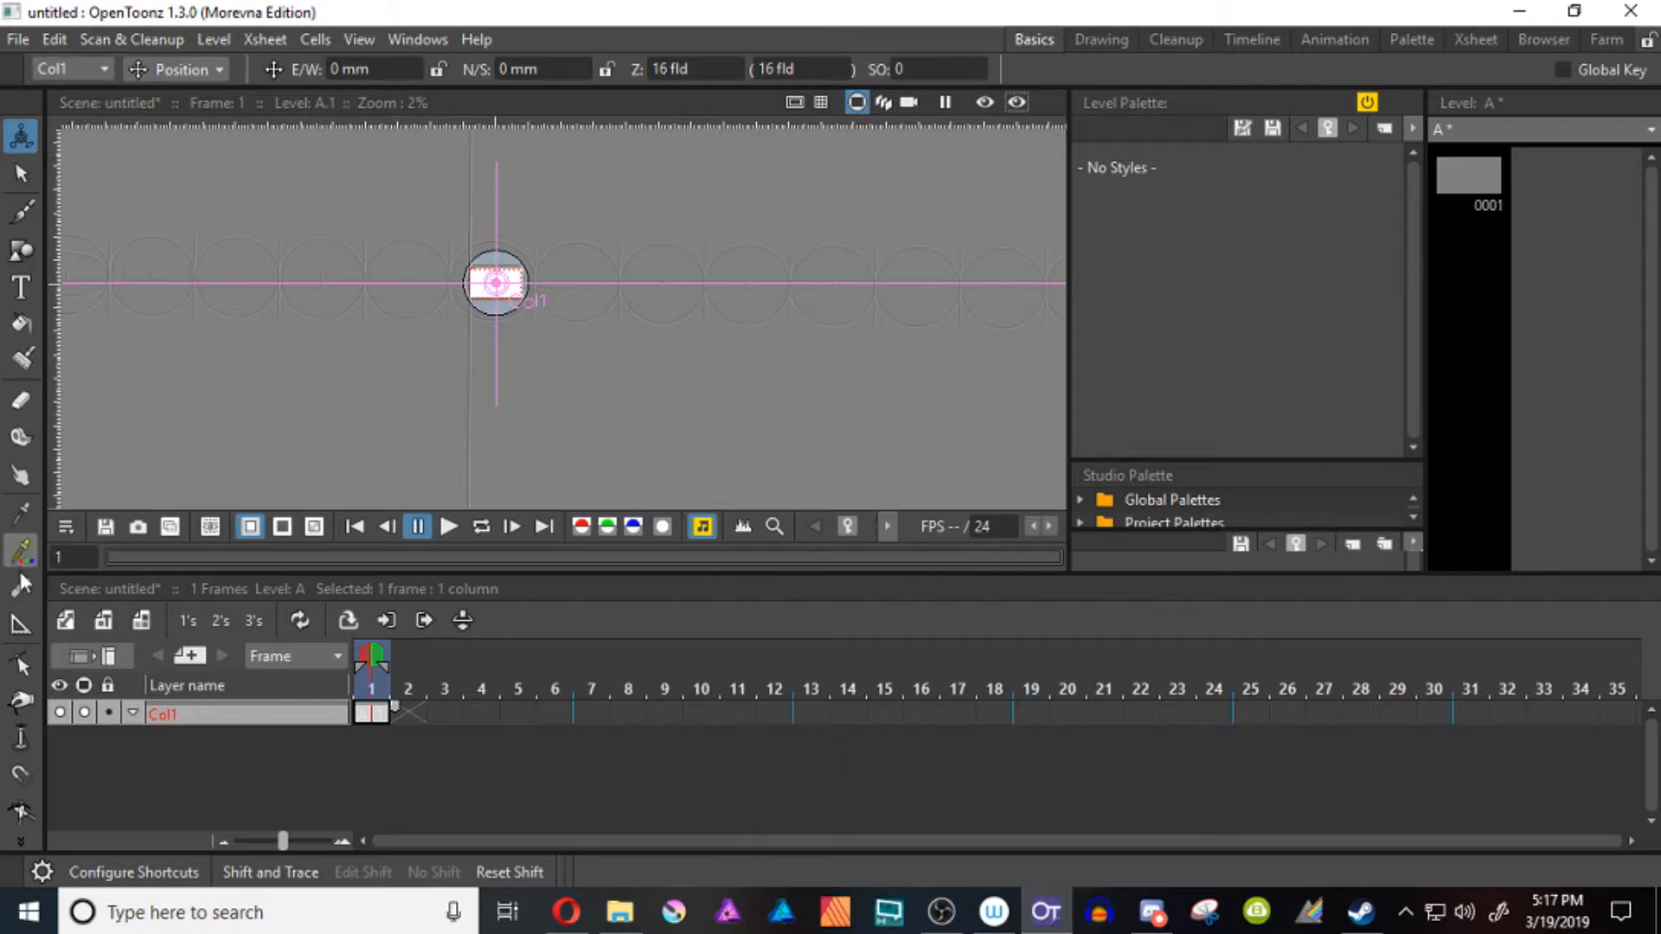
pyautogui.click(20, 622)
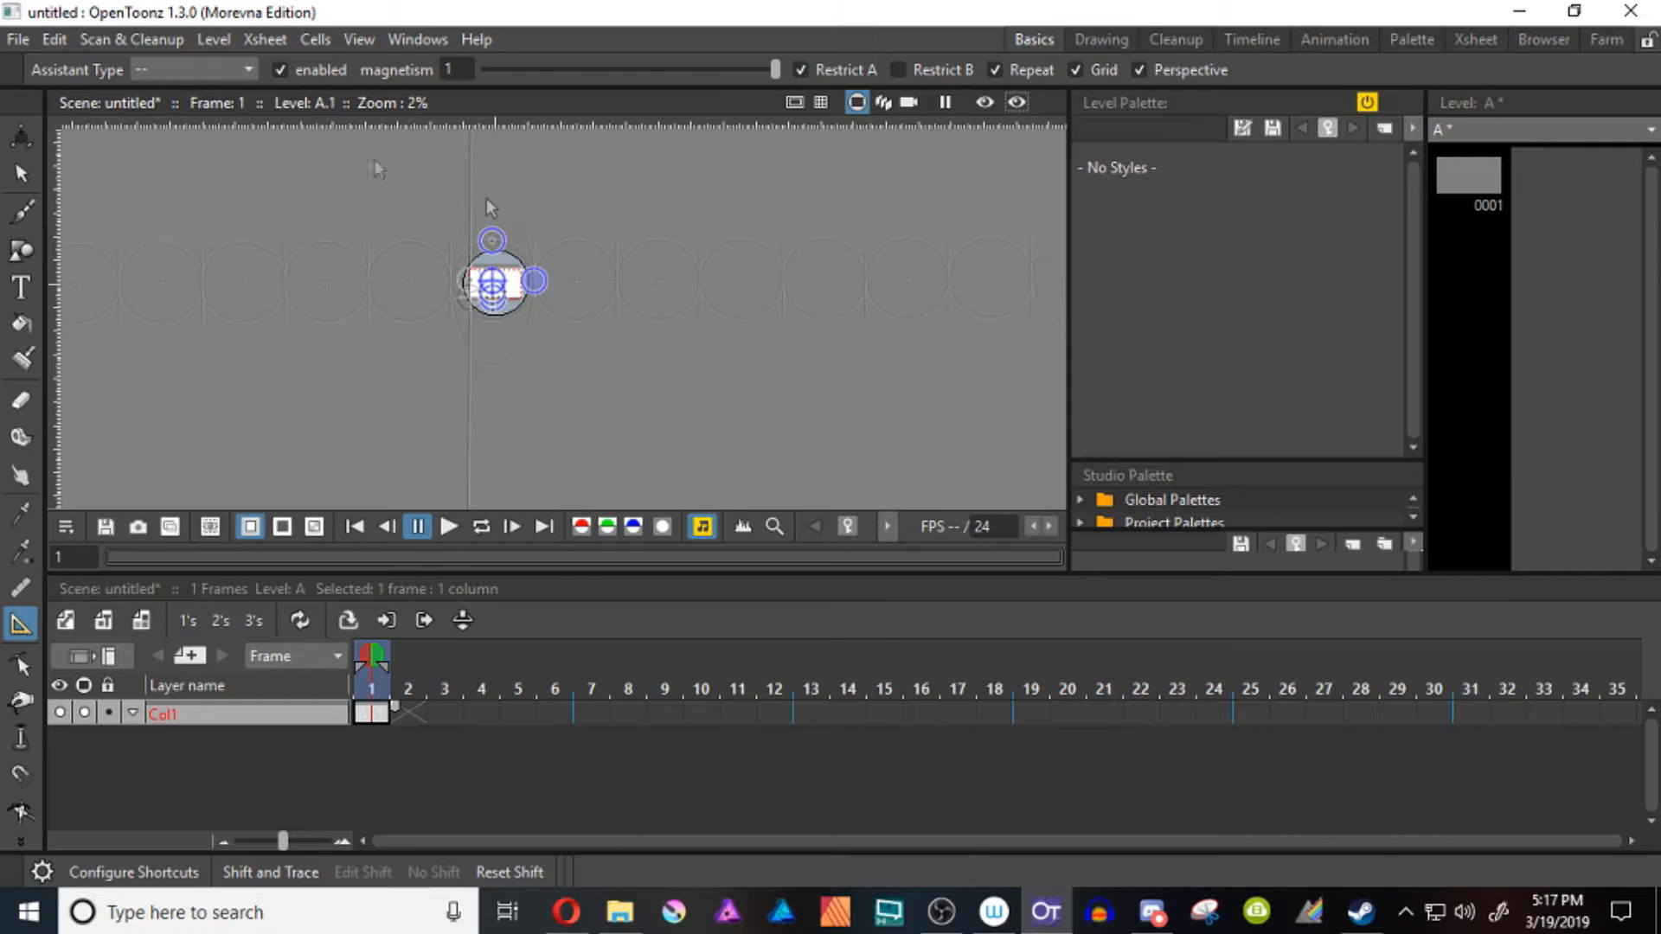
pyautogui.click(229, 69)
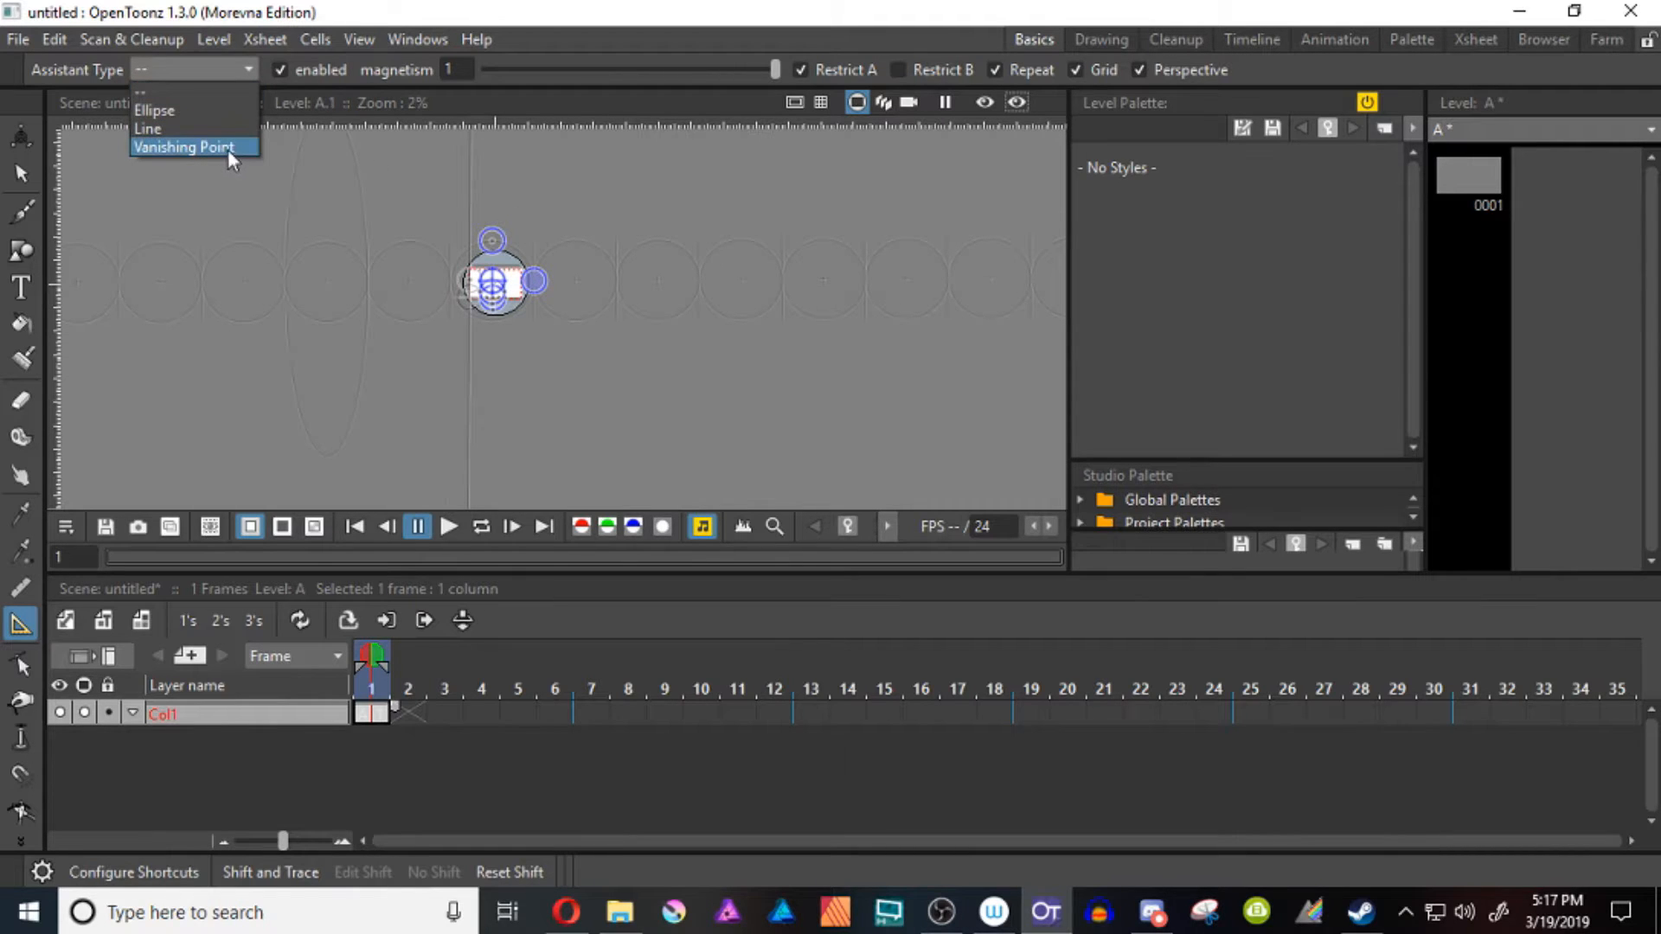
pyautogui.click(205, 110)
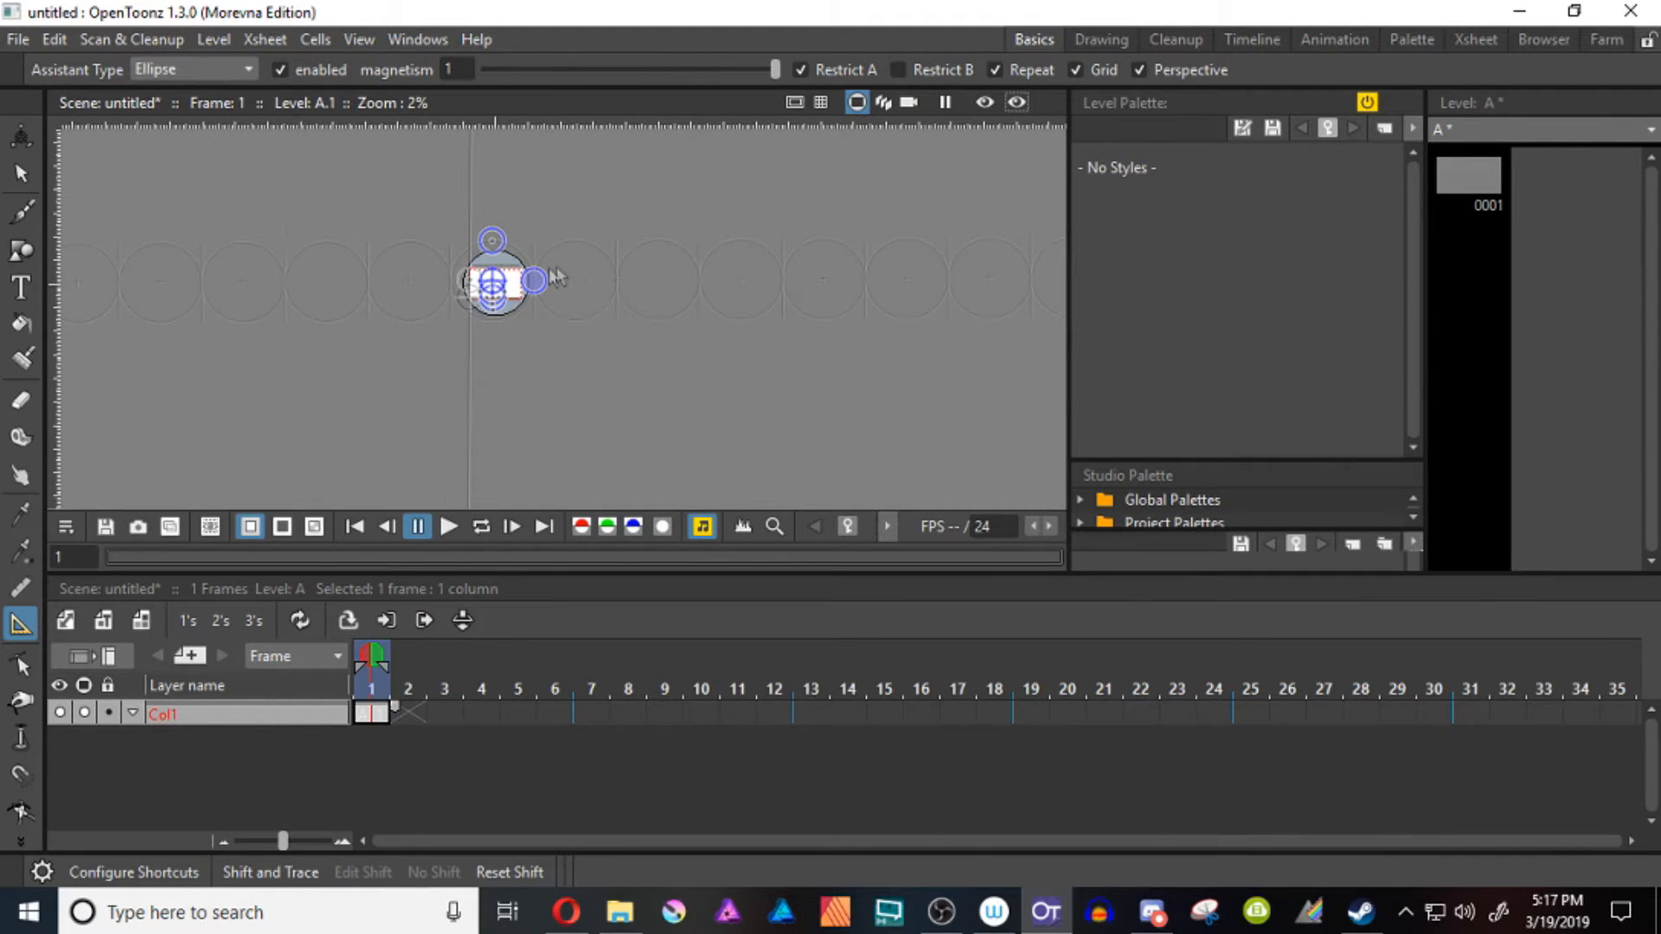
pyautogui.click(408, 282)
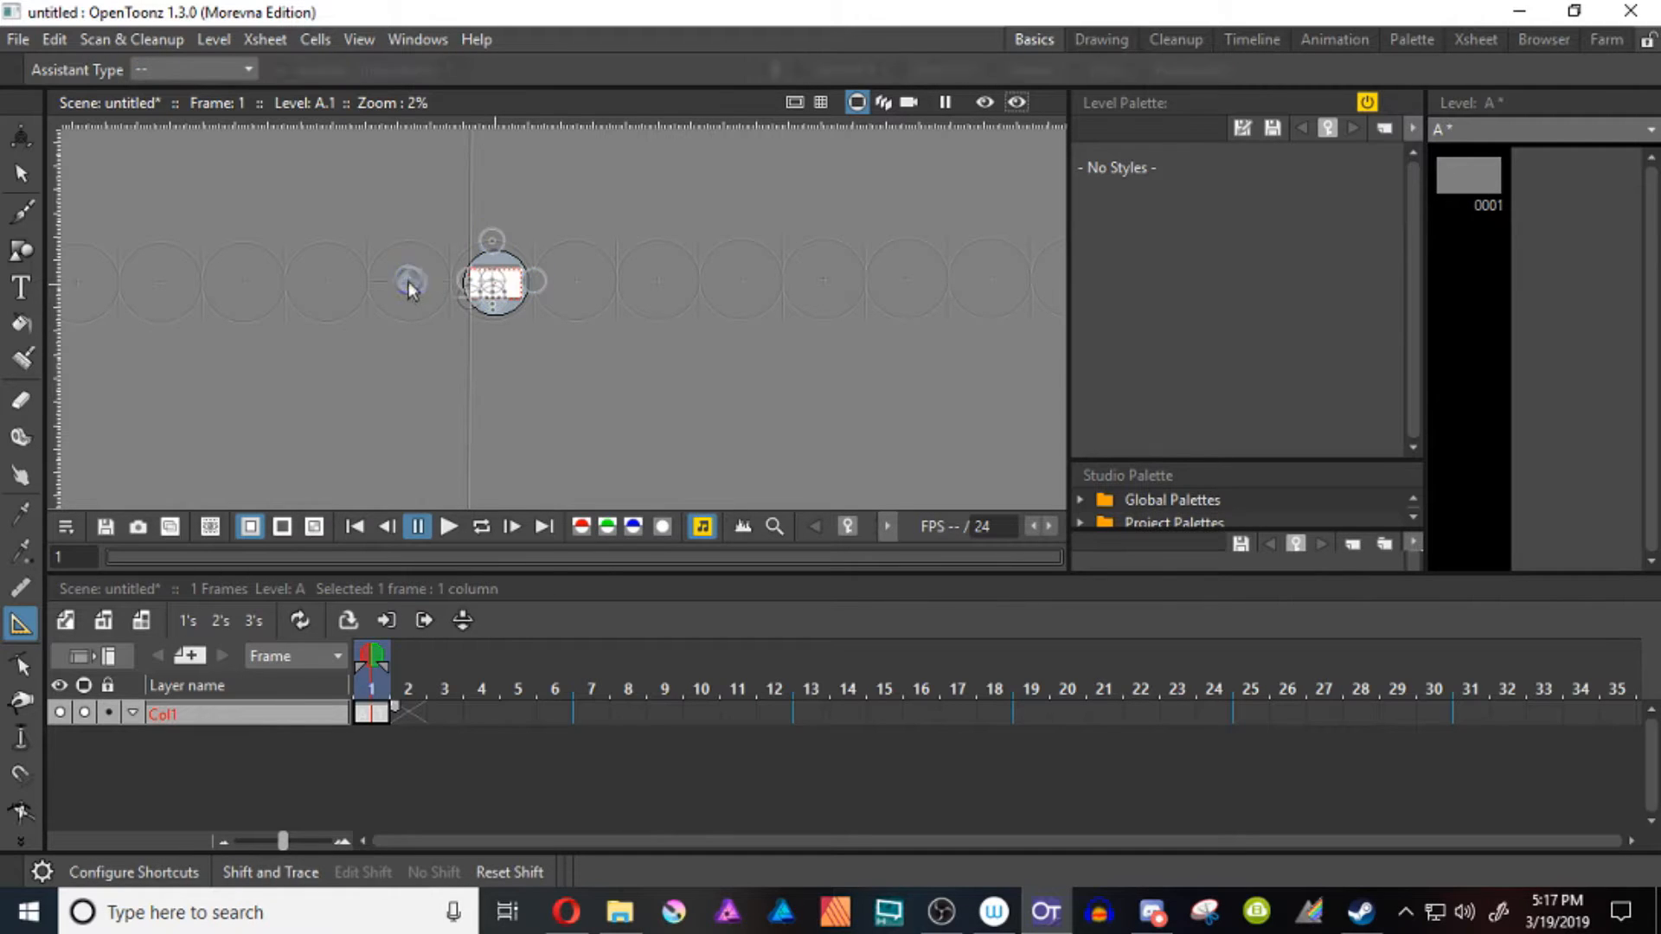
# Resize the second ellipse assistant to match the repeated circle around it, and turn on Restrict A
pyautogui.hotkey('shift', 'space')
pyautogui.moveTo(410, 274); pyautogui.dragTo(415, 157)
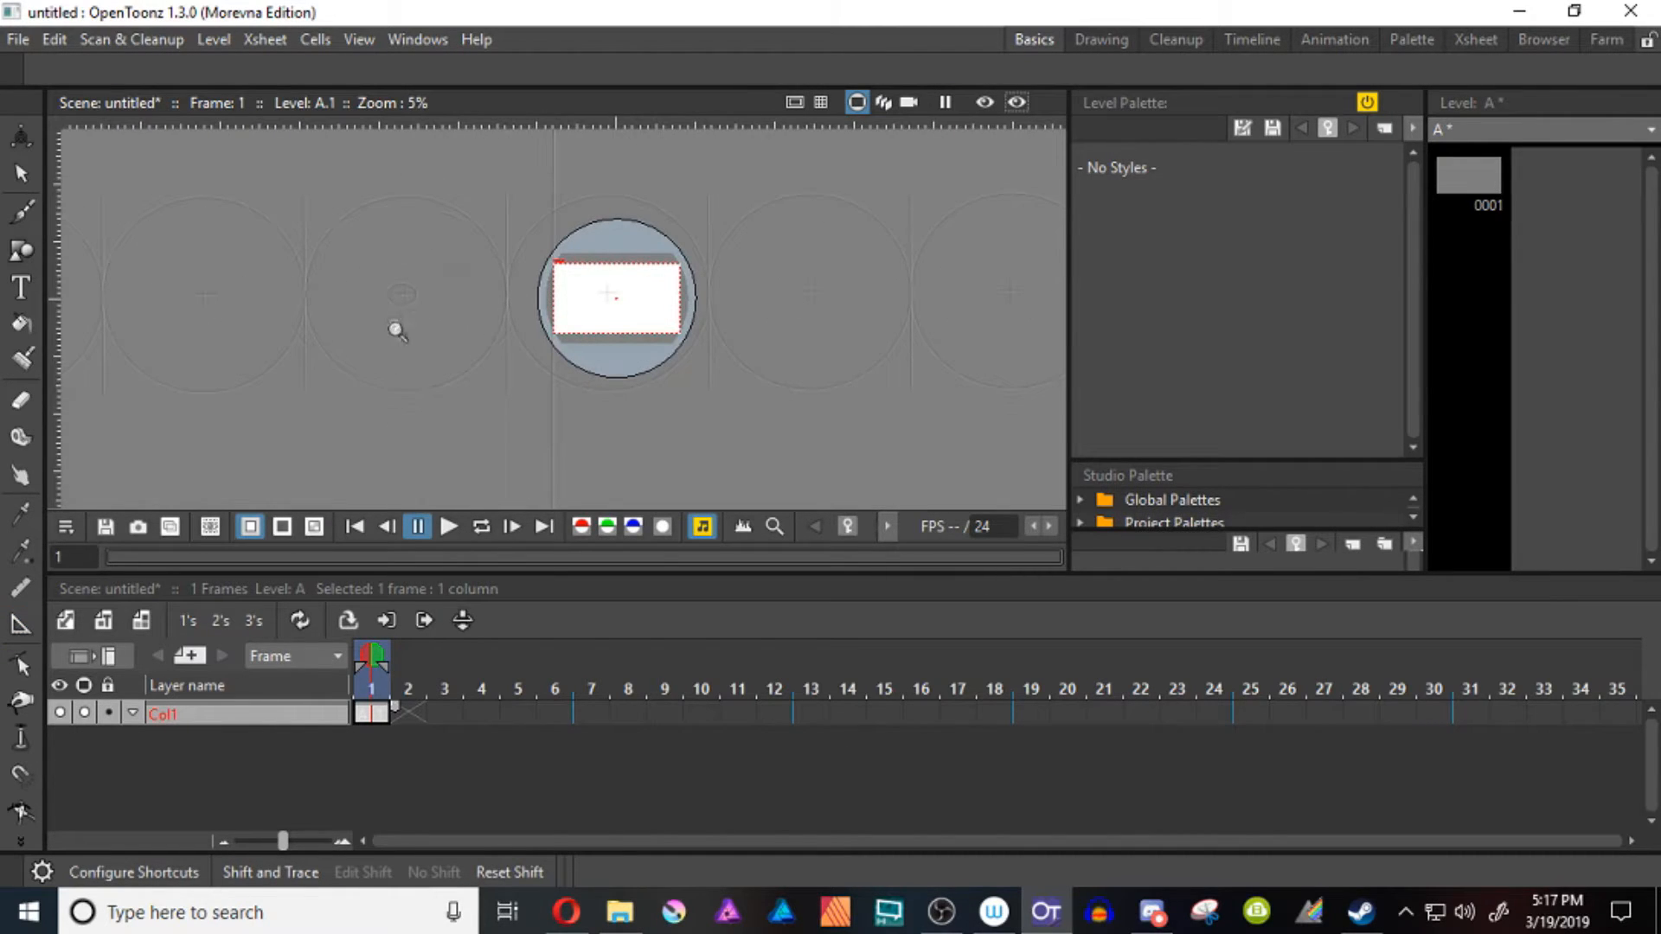
pyautogui.click(21, 623)
pyautogui.moveTo(407, 290); pyautogui.dragTo(403, 199)
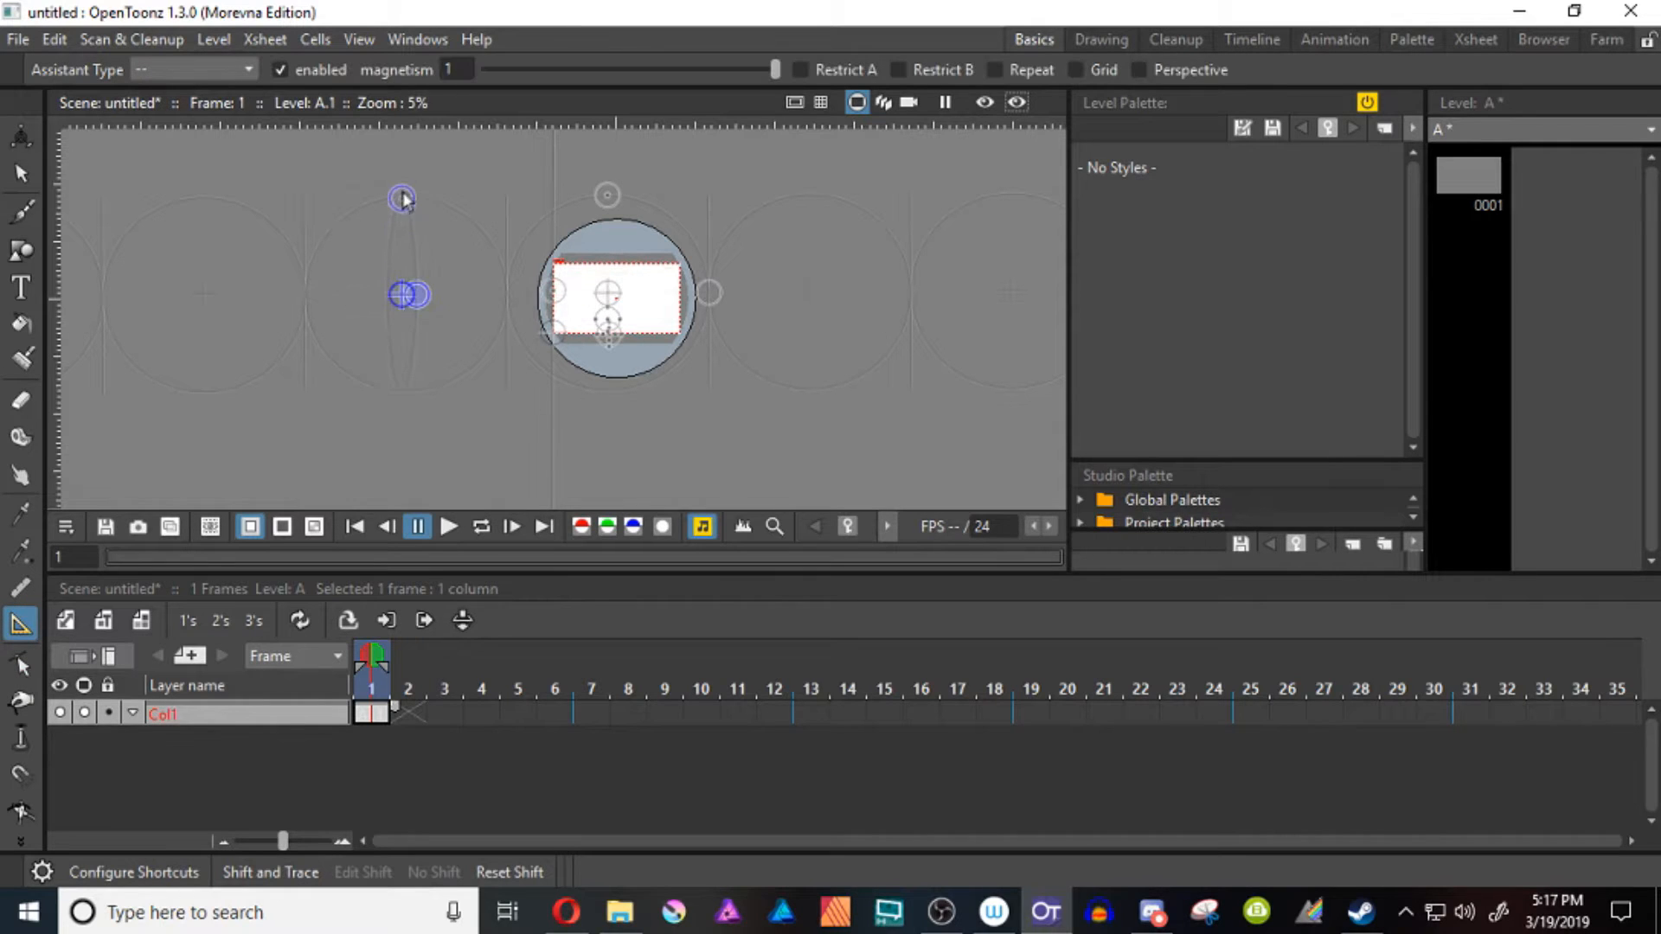
pyautogui.moveTo(420, 298); pyautogui.dragTo(507, 307)
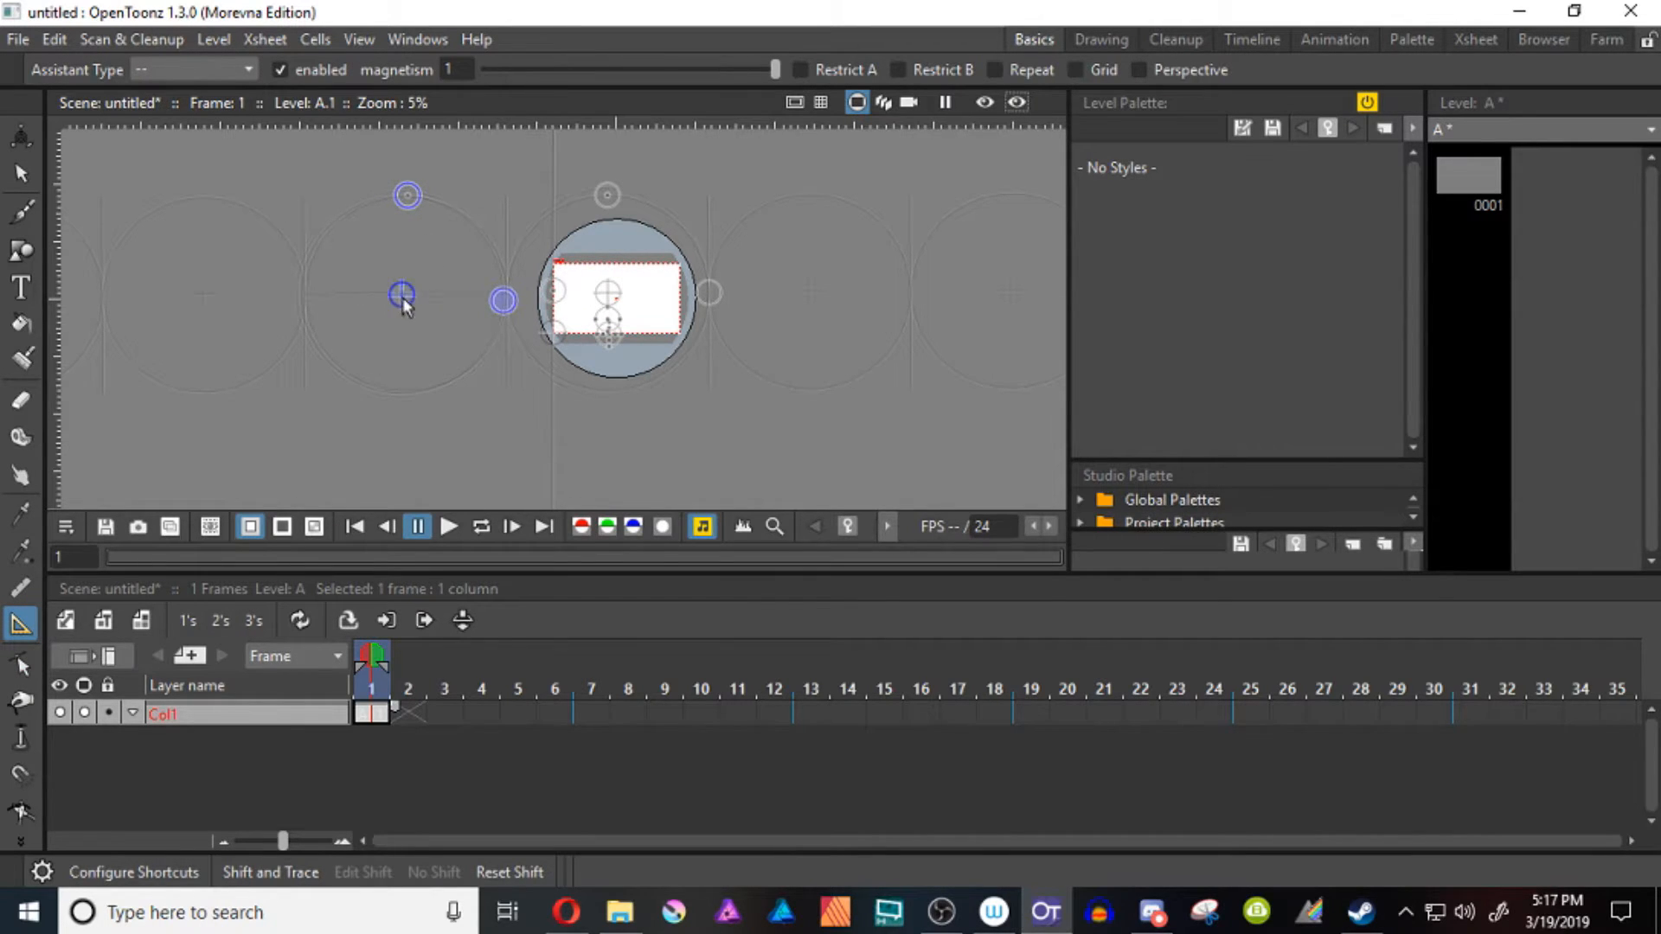
pyautogui.moveTo(403, 300); pyautogui.dragTo(407, 299)
pyautogui.click(800, 70)
pyautogui.moveTo(509, 301); pyautogui.dragTo(507, 297)
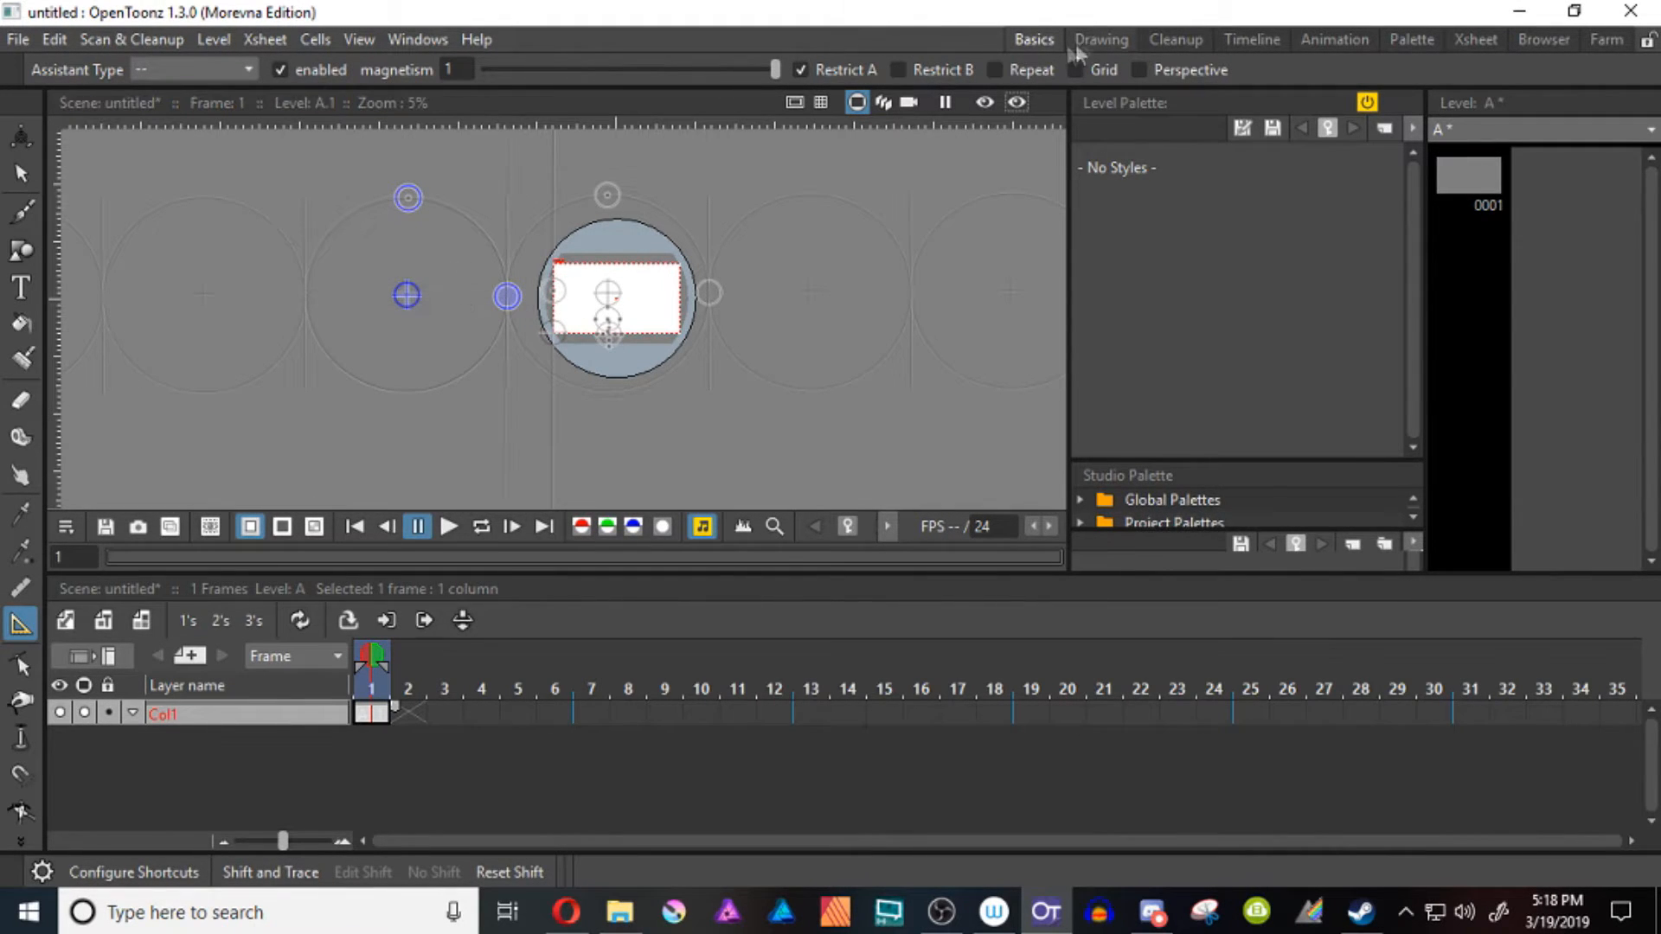
# Turn on Grid, Repeat and Perspective for the second ellipse assistant, and shift it half a circle right onto the shared edge of the neighbouring circles
pyautogui.click(1075, 69)
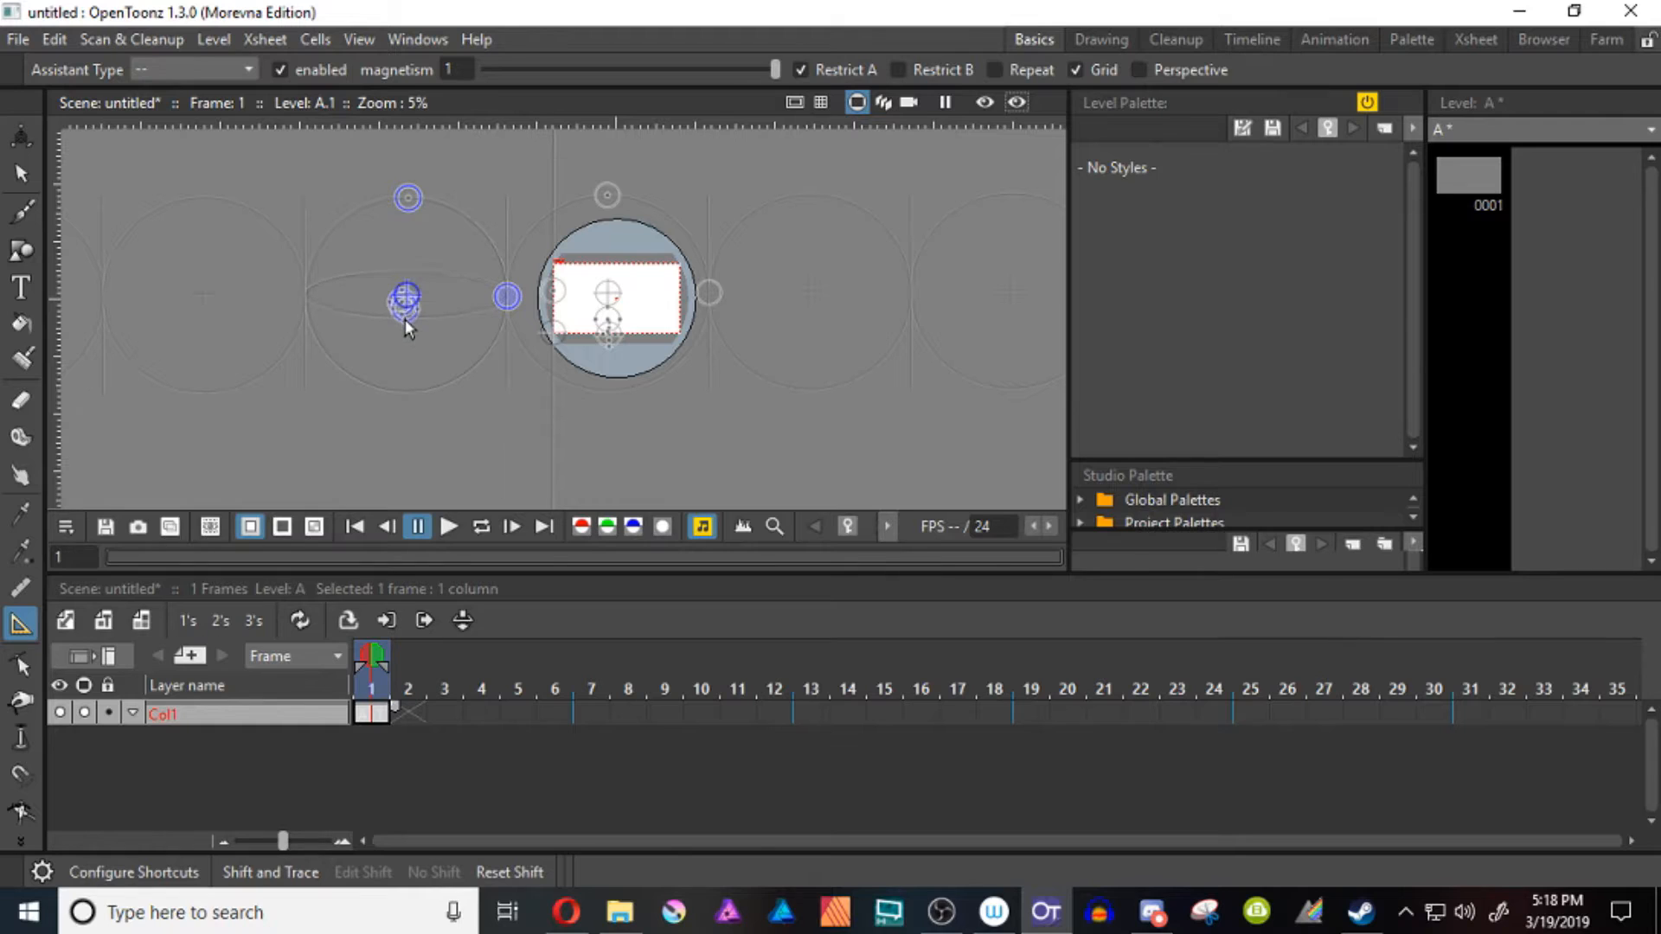
pyautogui.moveTo(405, 321); pyautogui.dragTo(401, 329)
pyautogui.moveTo(407, 296); pyautogui.dragTo(511, 301)
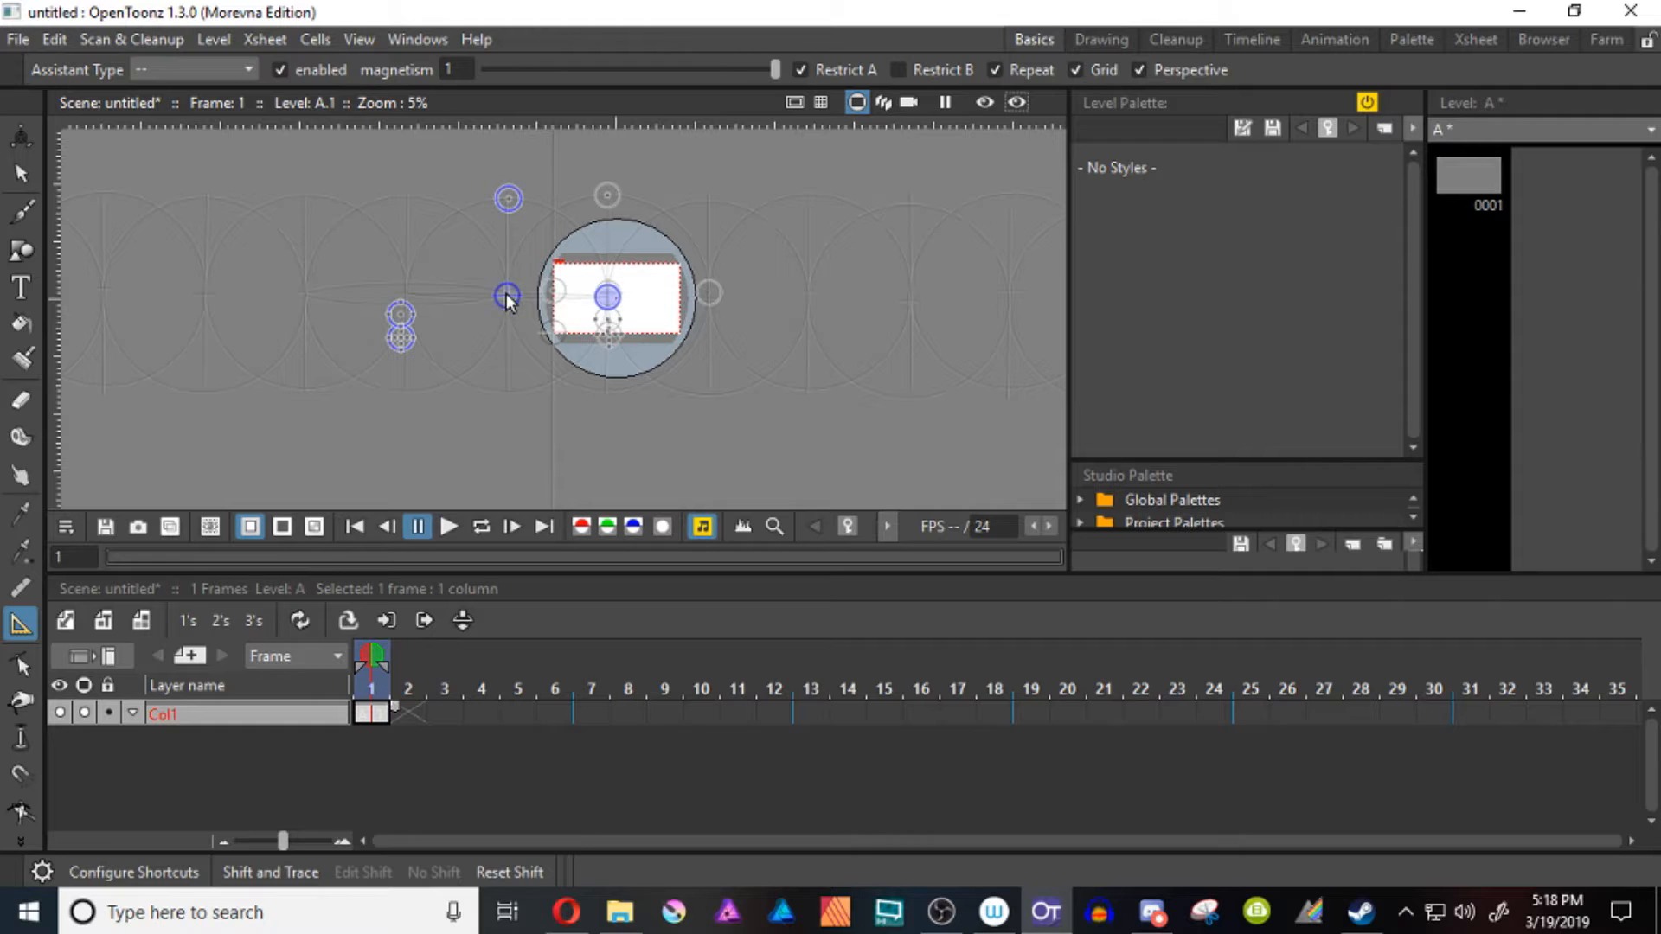
pyautogui.moveTo(509, 300); pyautogui.dragTo(511, 298)
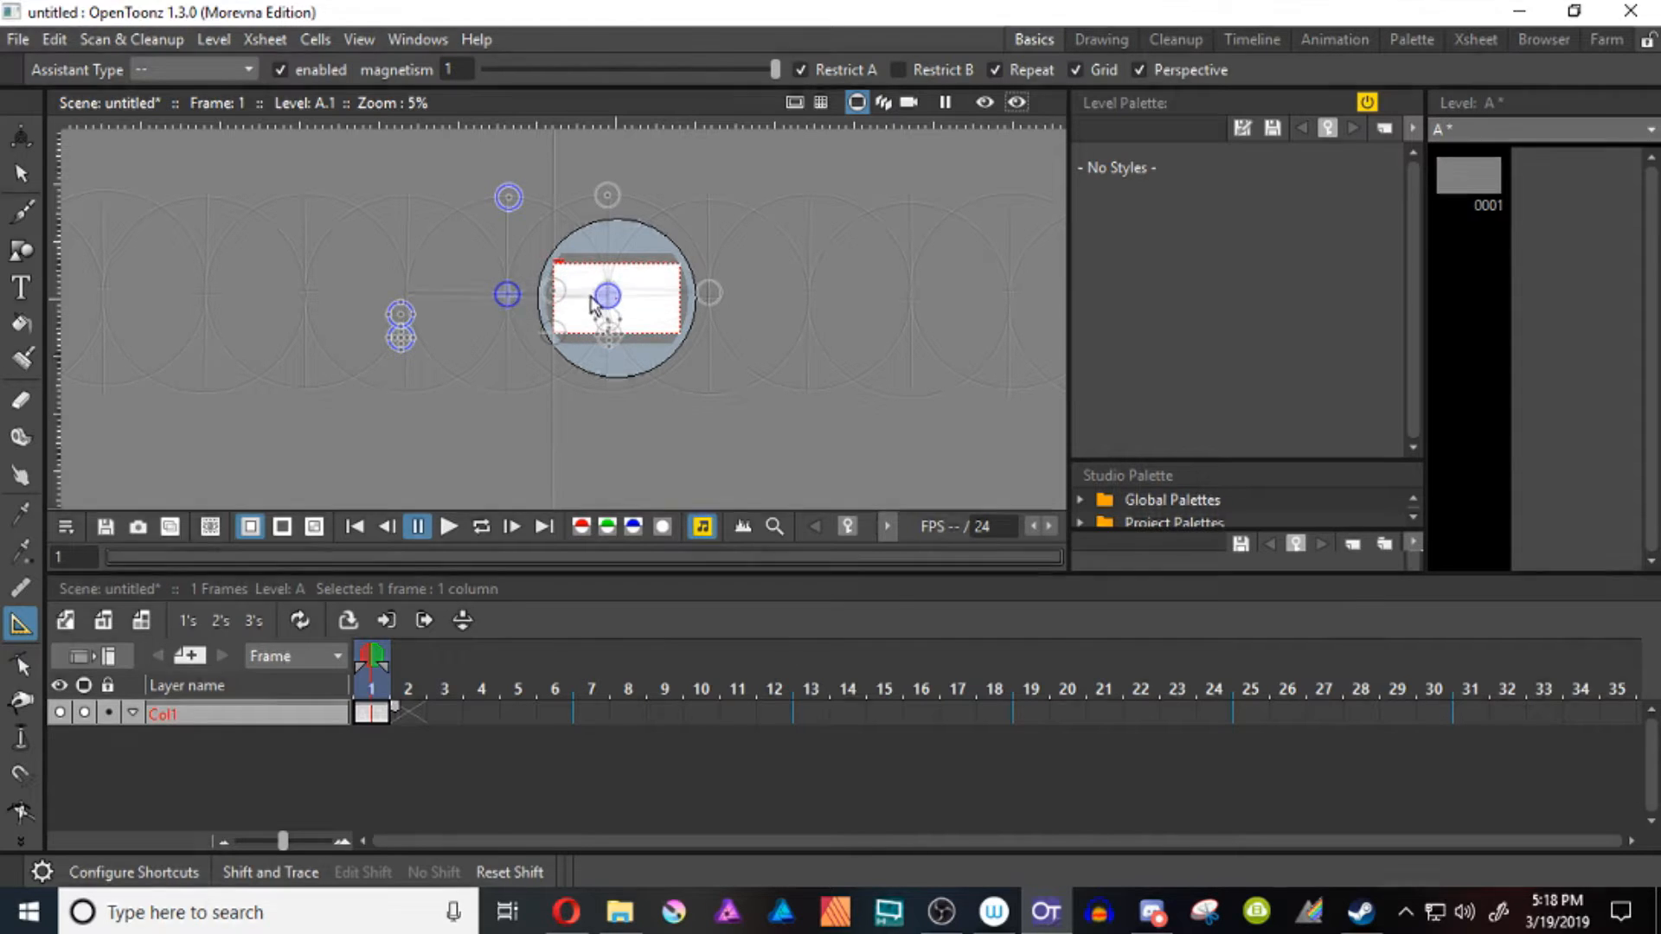
# Extend the assistant drawing in Col1 so that its exposure runs to frame 24
pyautogui.hotkey('shift', 'space')
pyautogui.moveTo(637, 304); pyautogui.dragTo(685, 482)
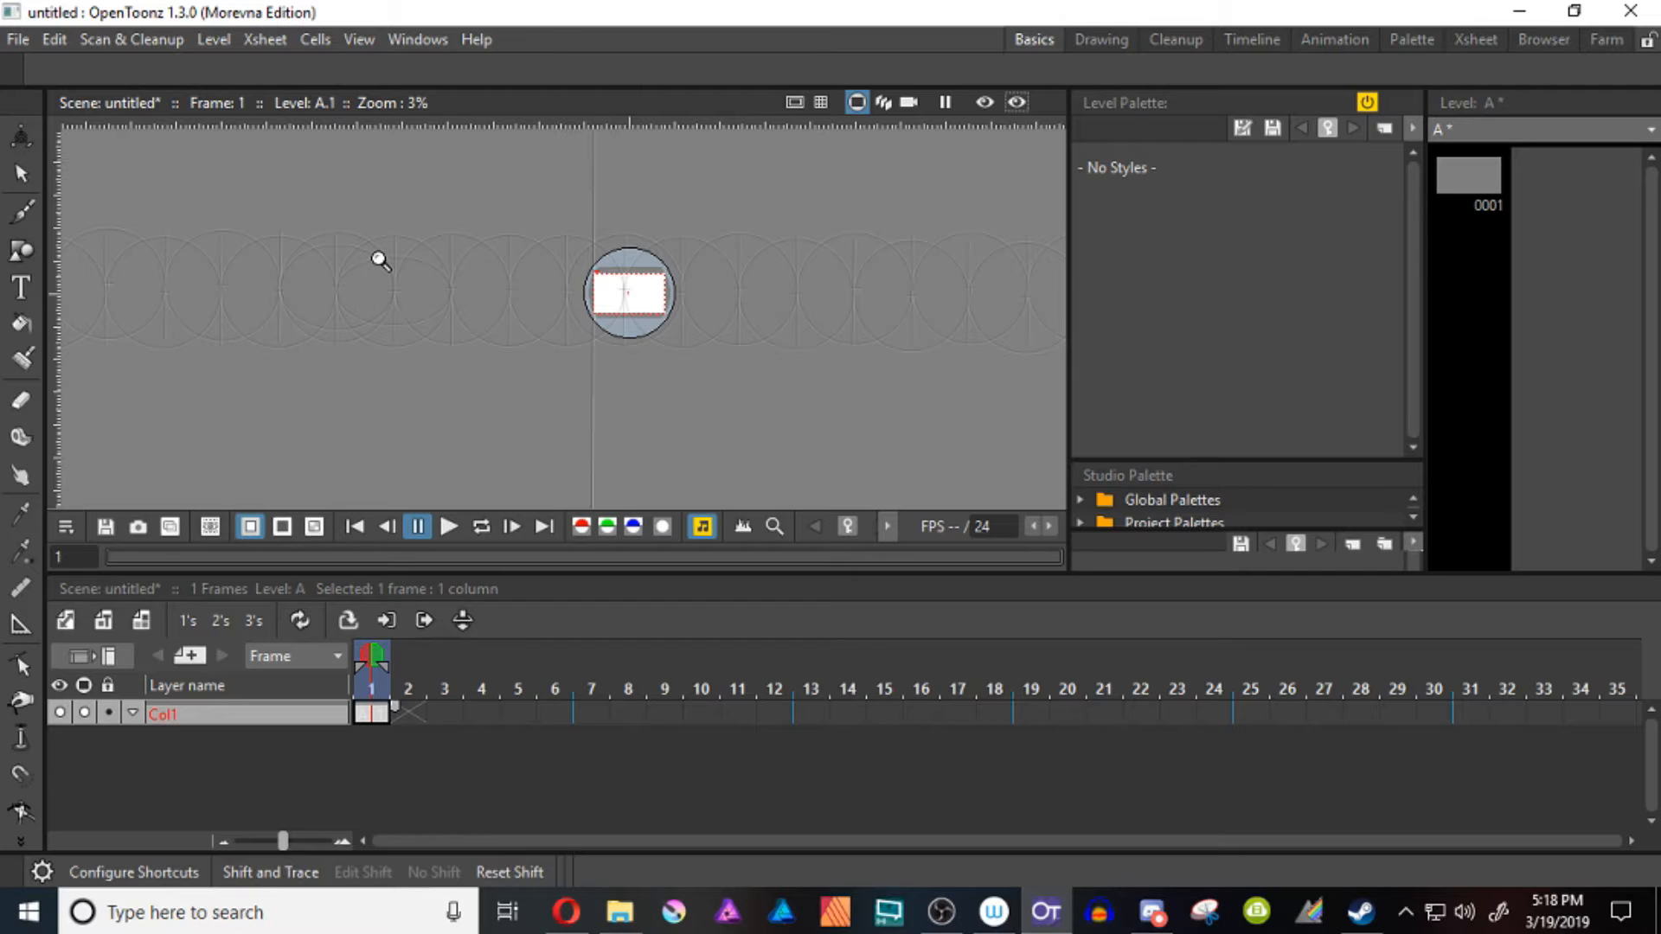
pyautogui.click(21, 136)
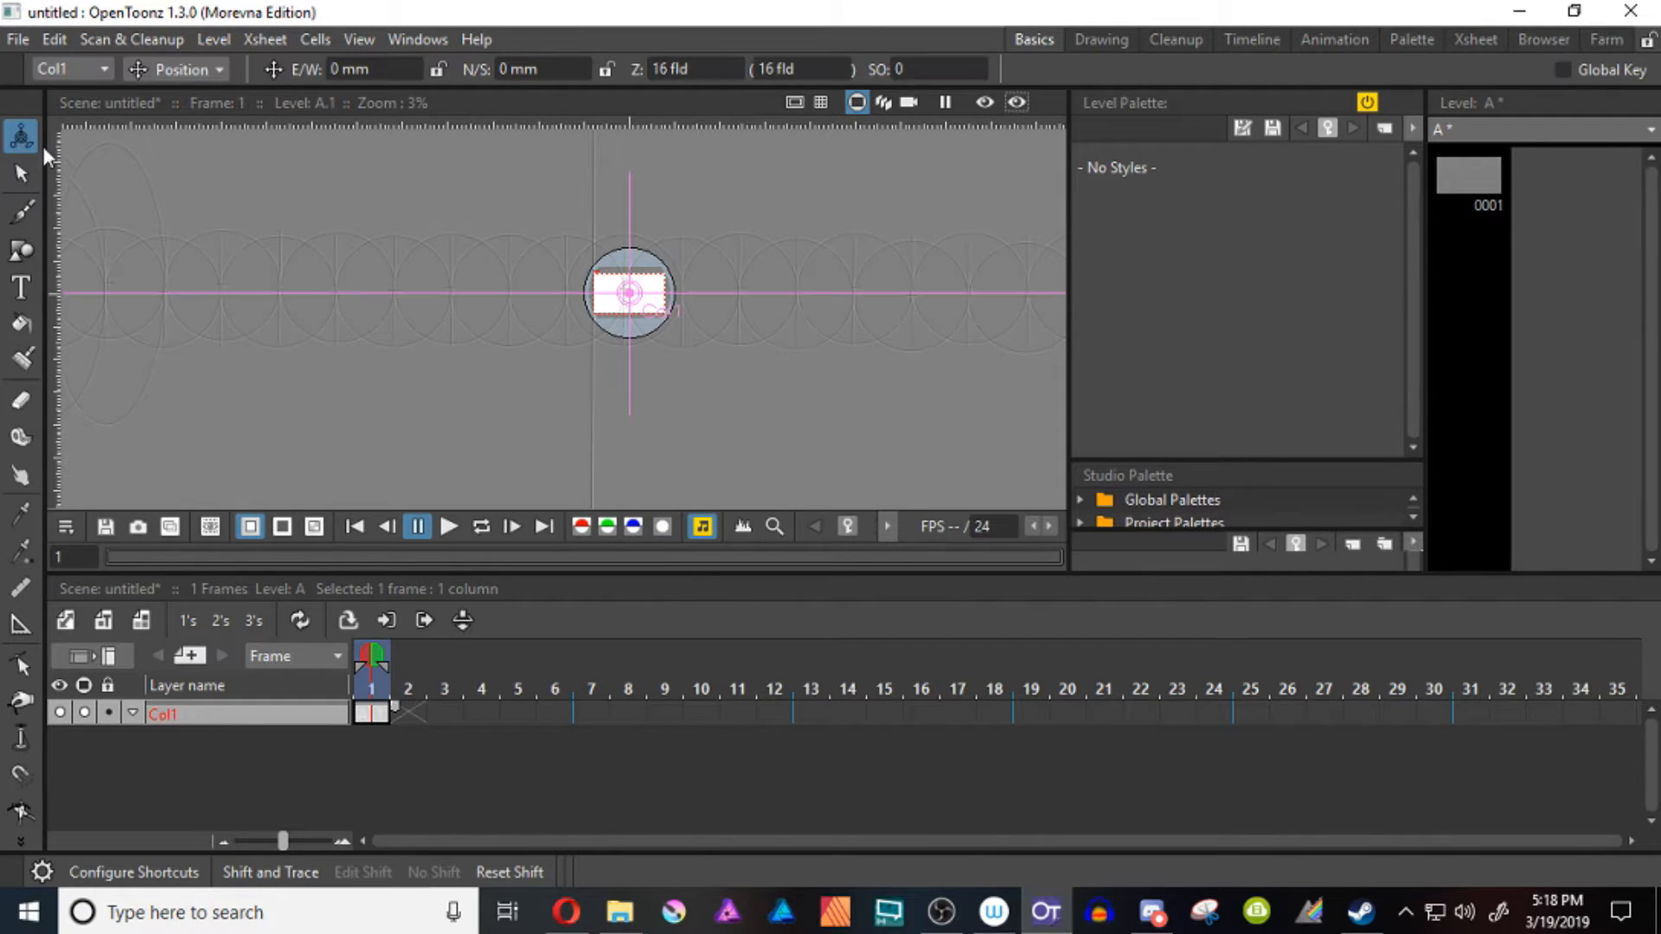
pyautogui.moveTo(392, 711); pyautogui.dragTo(1235, 714)
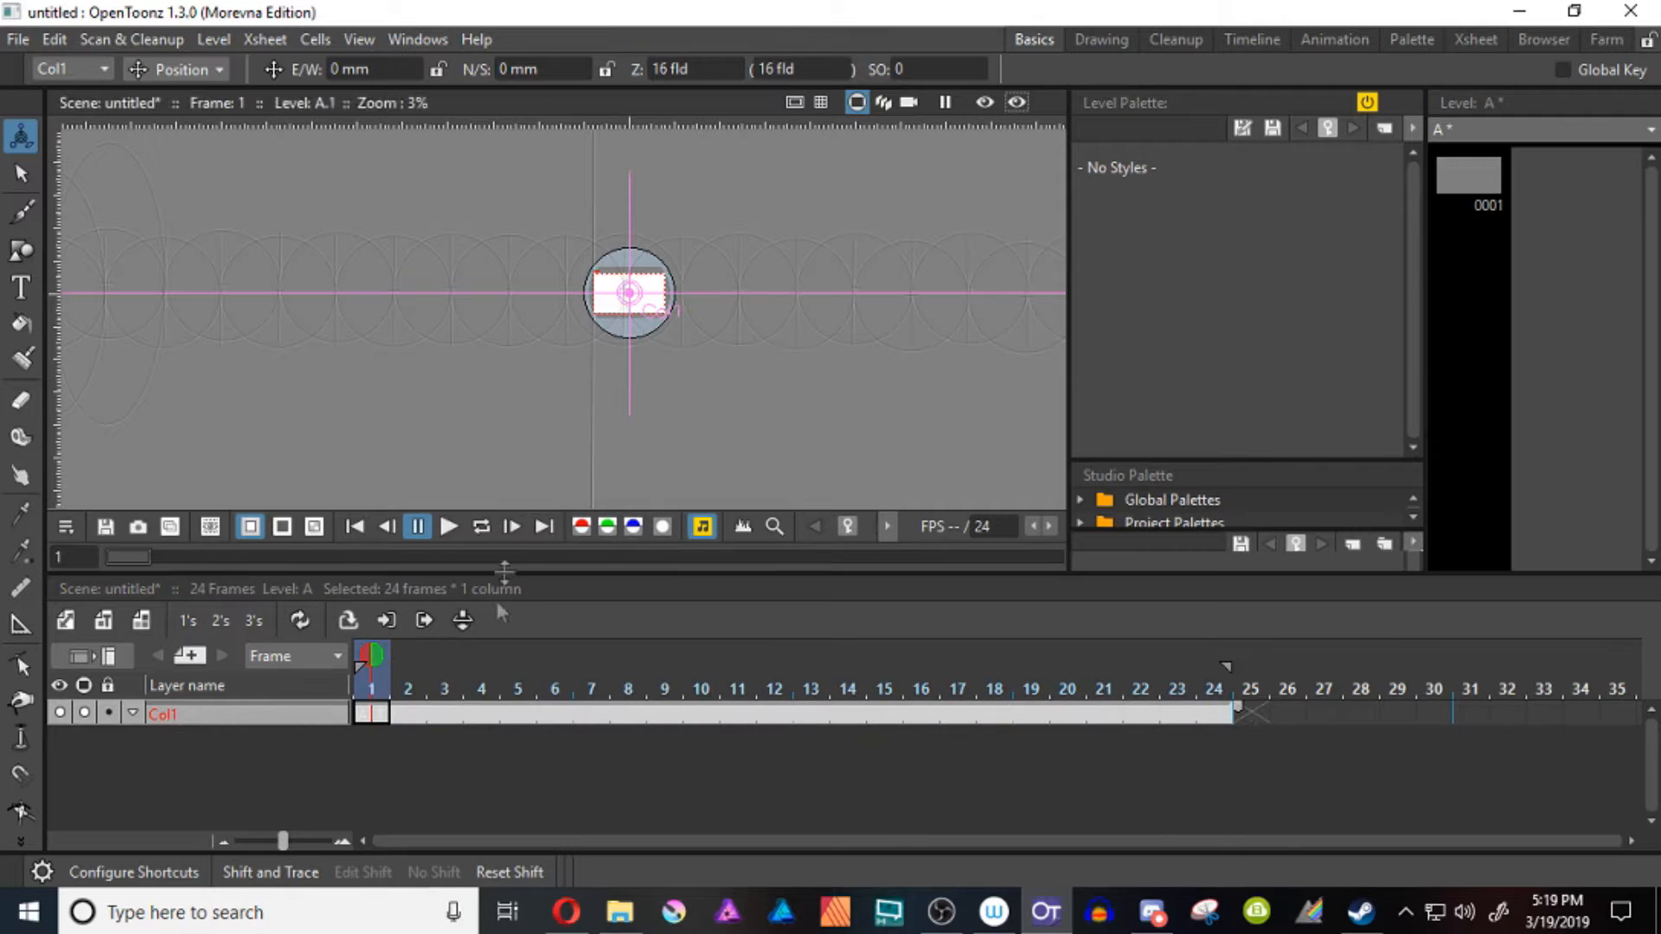
# At frame 1, move Col1 with the Animate tool to about -158 mm E/W and 79 mm N/S
pyautogui.click(375, 715)
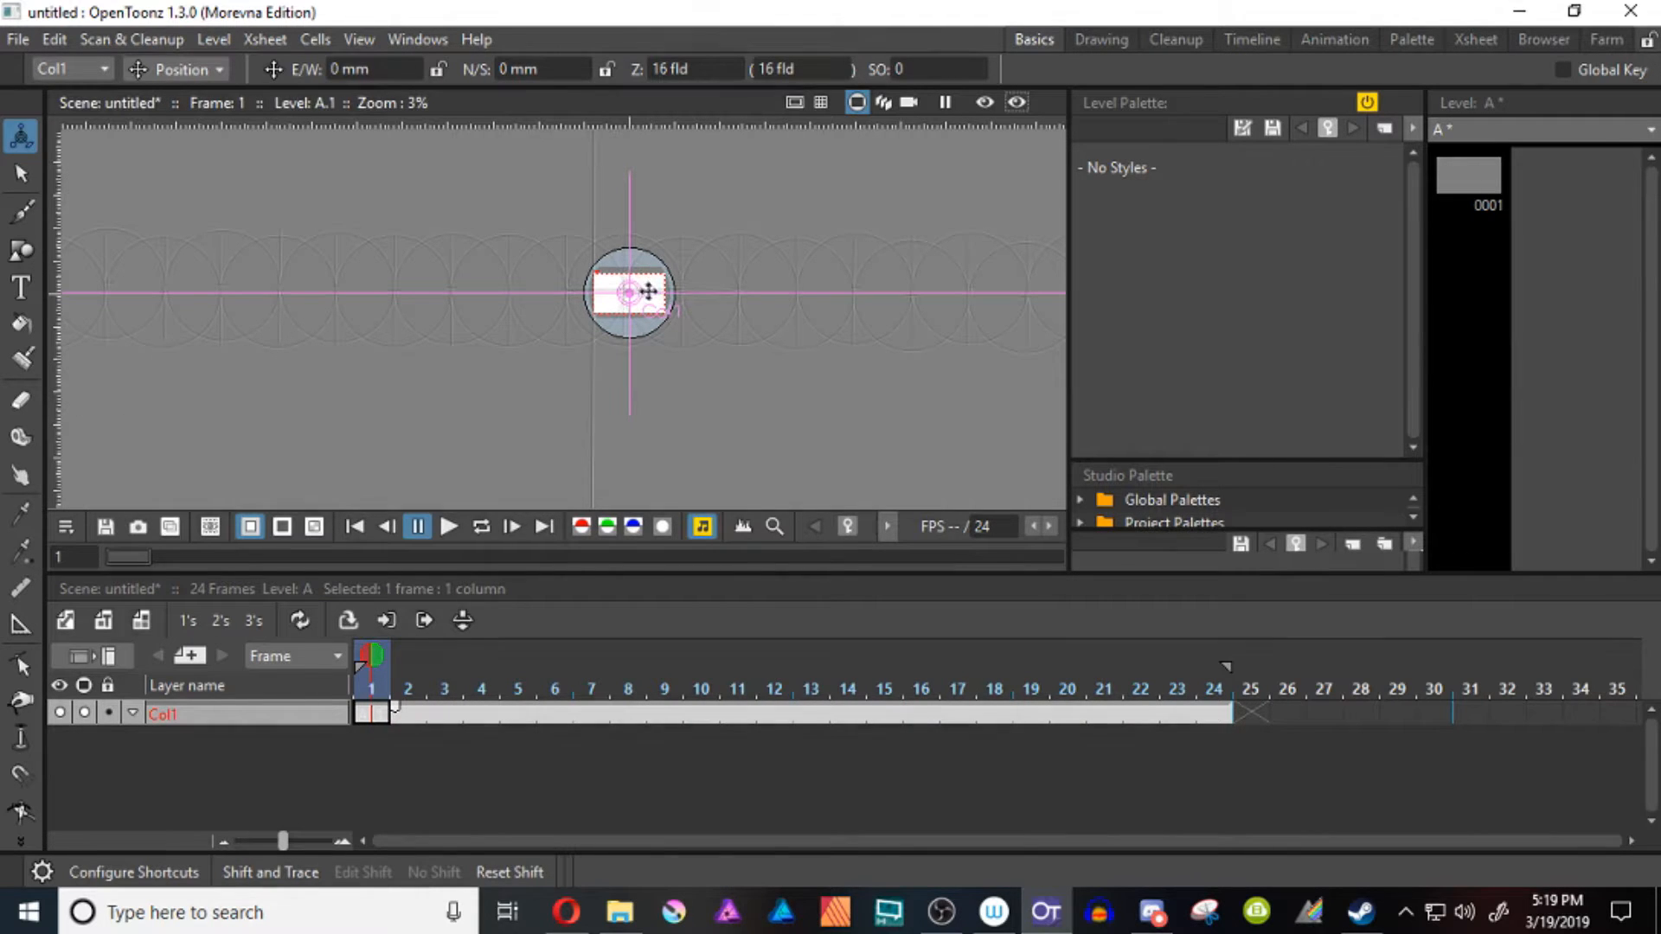
pyautogui.moveTo(649, 292); pyautogui.dragTo(582, 245)
pyautogui.hotkey('shift', 'space')
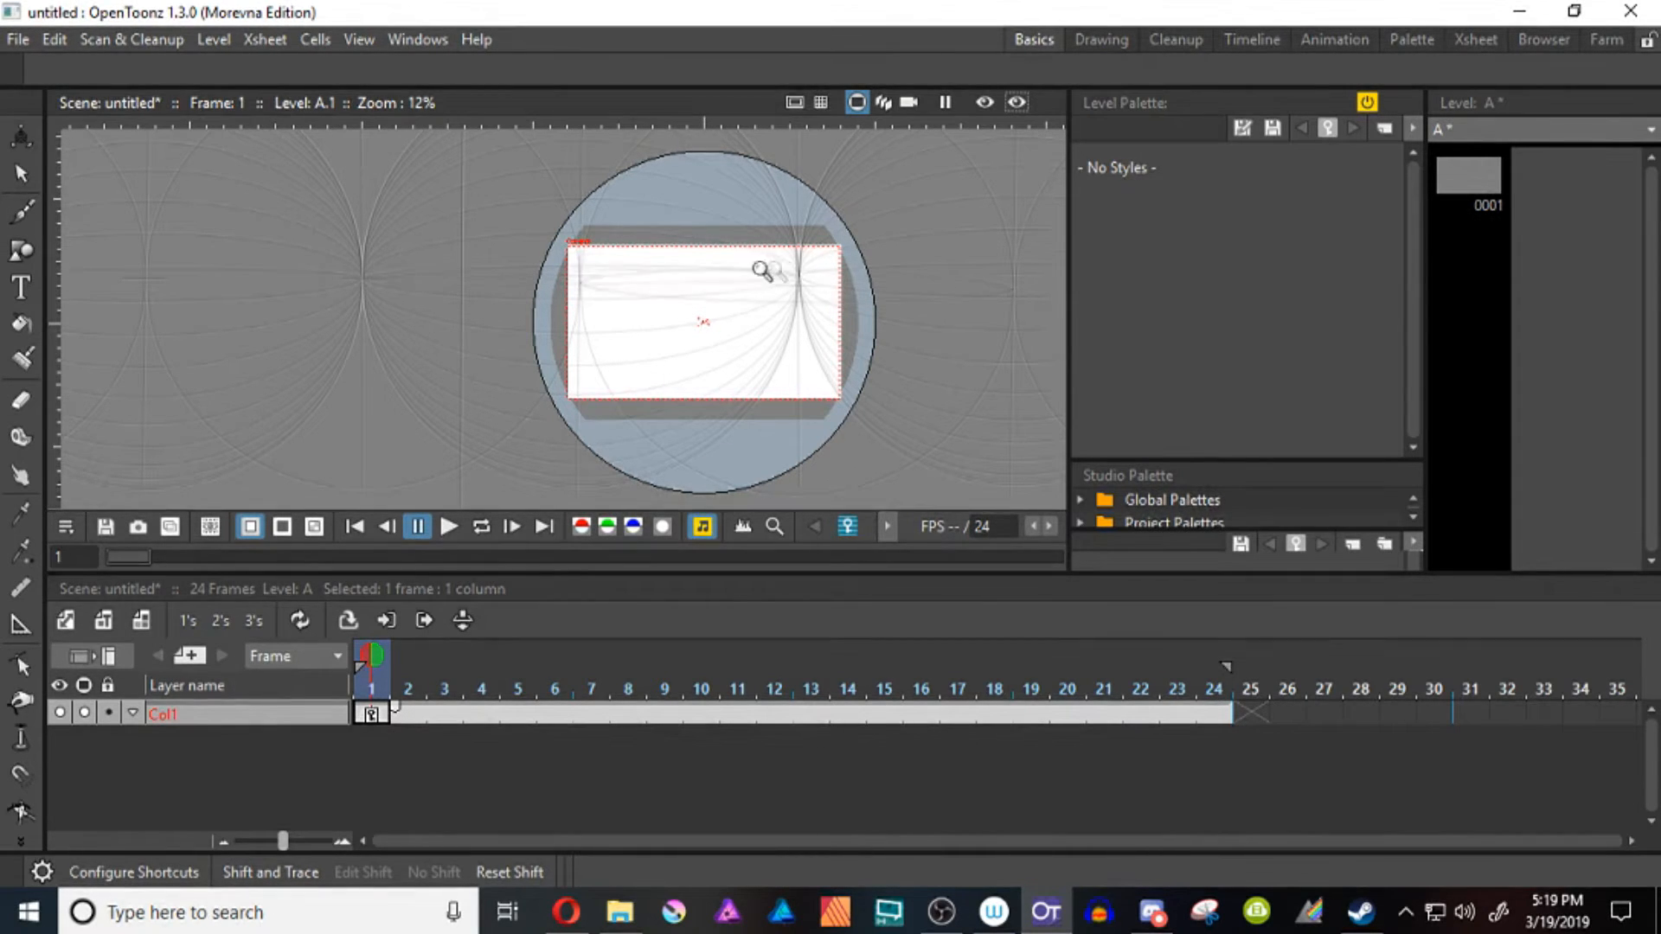
pyautogui.click(20, 137)
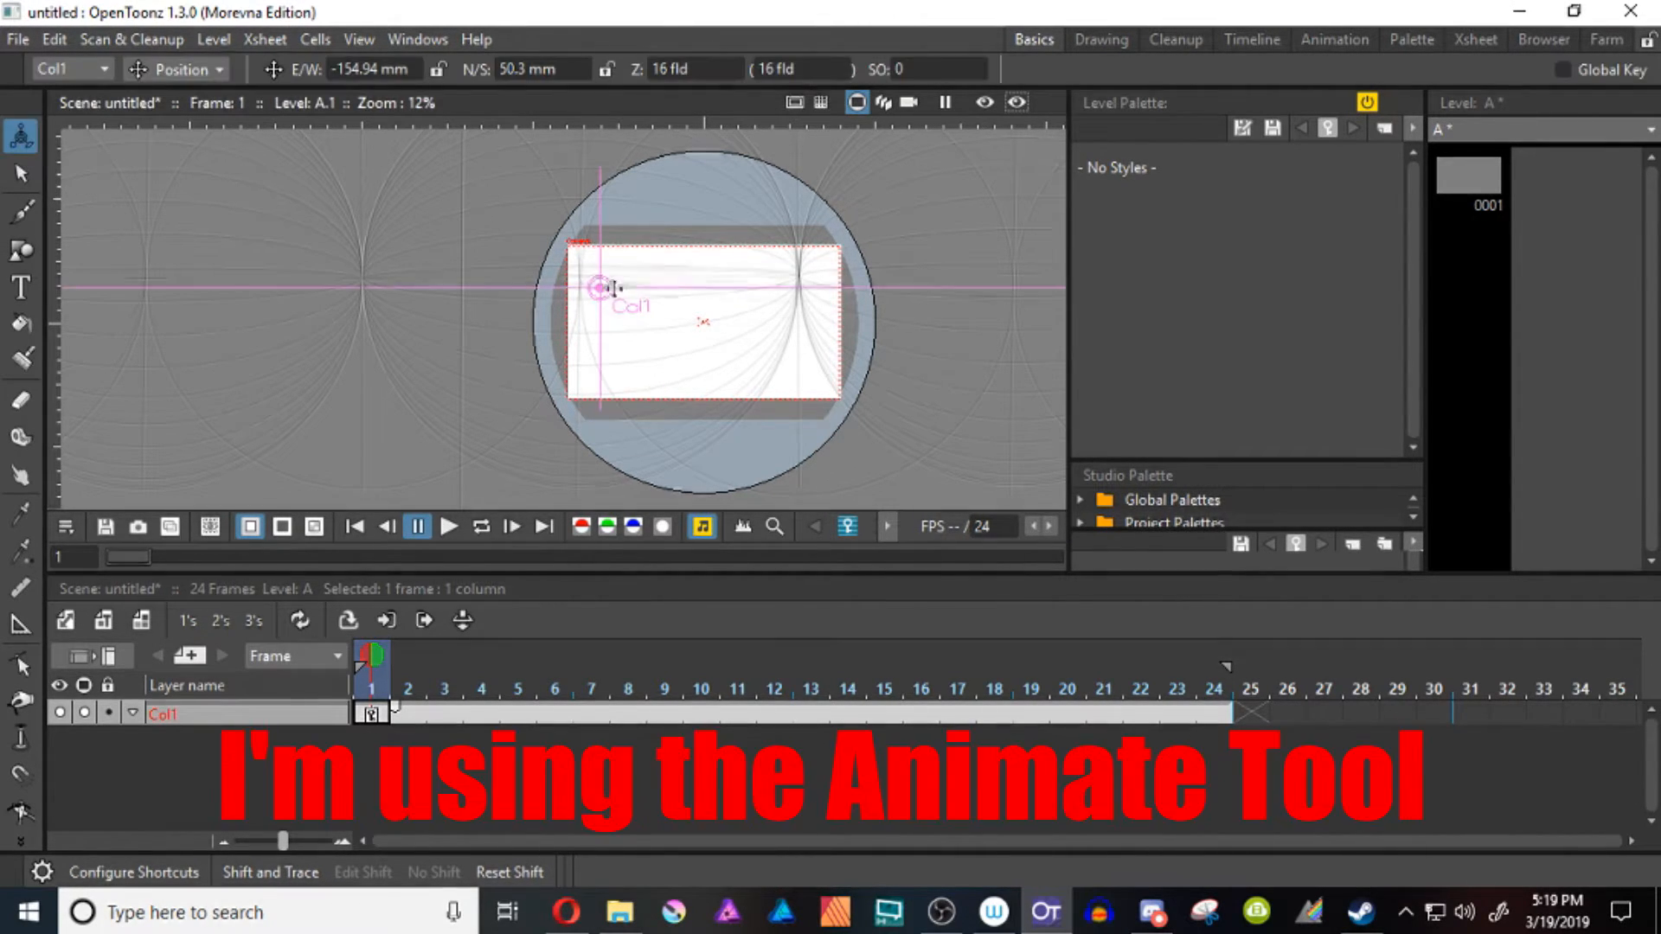
pyautogui.moveTo(616, 295); pyautogui.dragTo(615, 280)
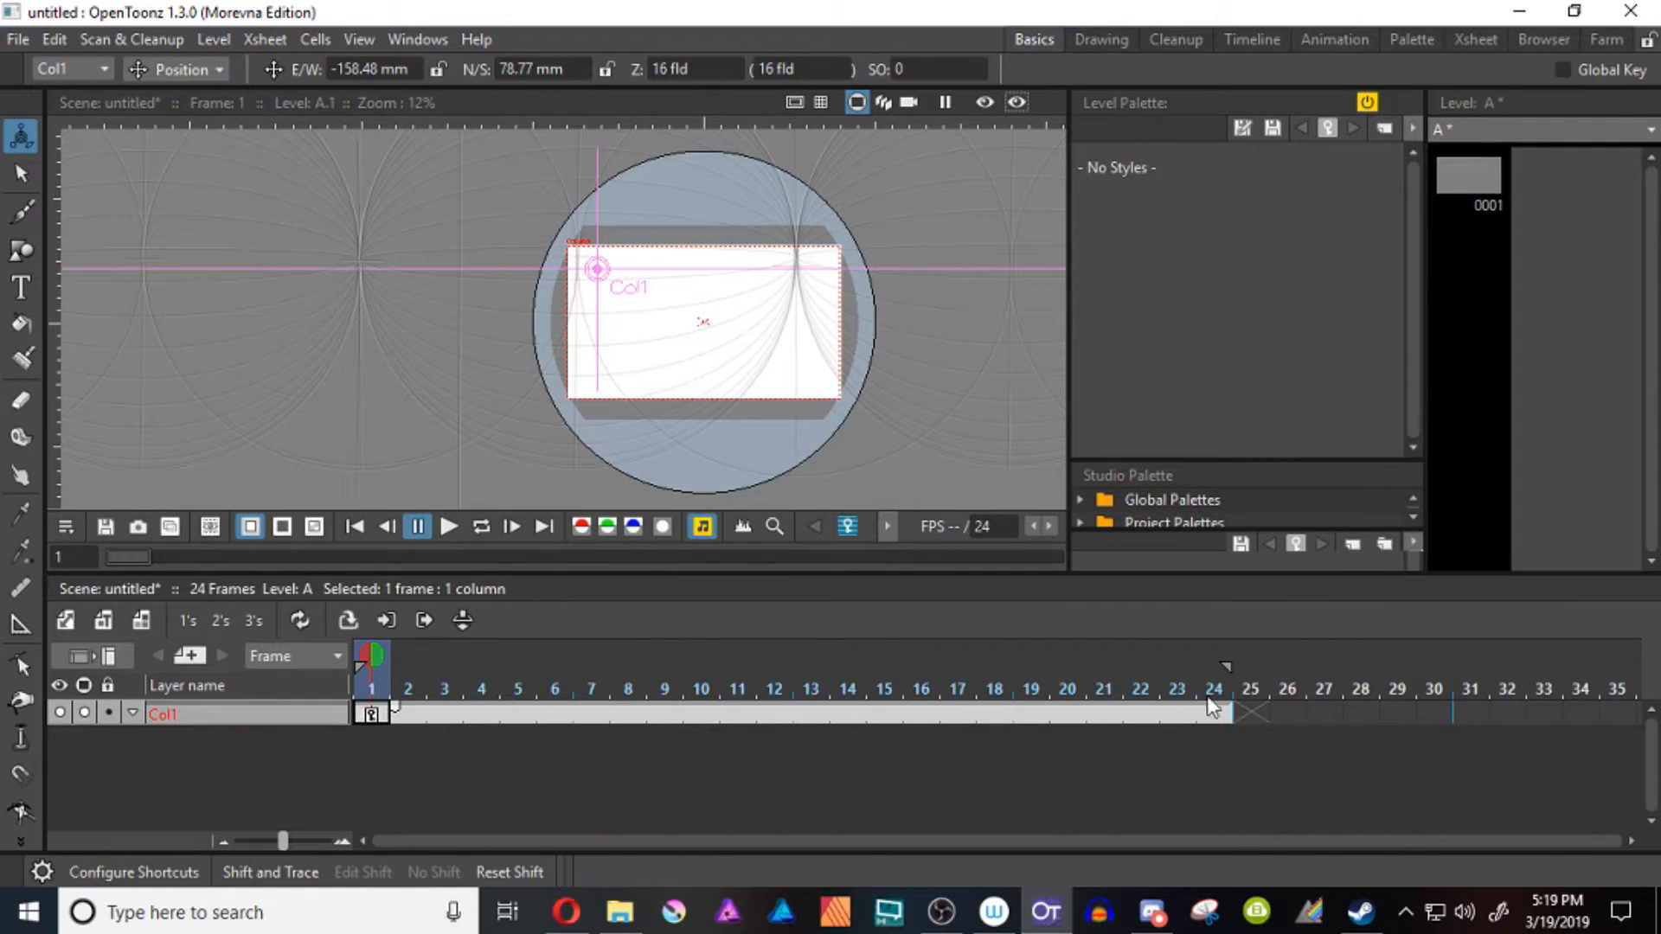
# At frame 24, move Col1 horizontally to about 2203 mm E/W to keyframe the end of the grid's pan
pyautogui.click(1228, 715)
pyautogui.moveTo(597, 270); pyautogui.dragTo(606, 445)
pyautogui.hotkey('shift', 'space')
pyautogui.moveTo(605, 336); pyautogui.dragTo(606, 411)
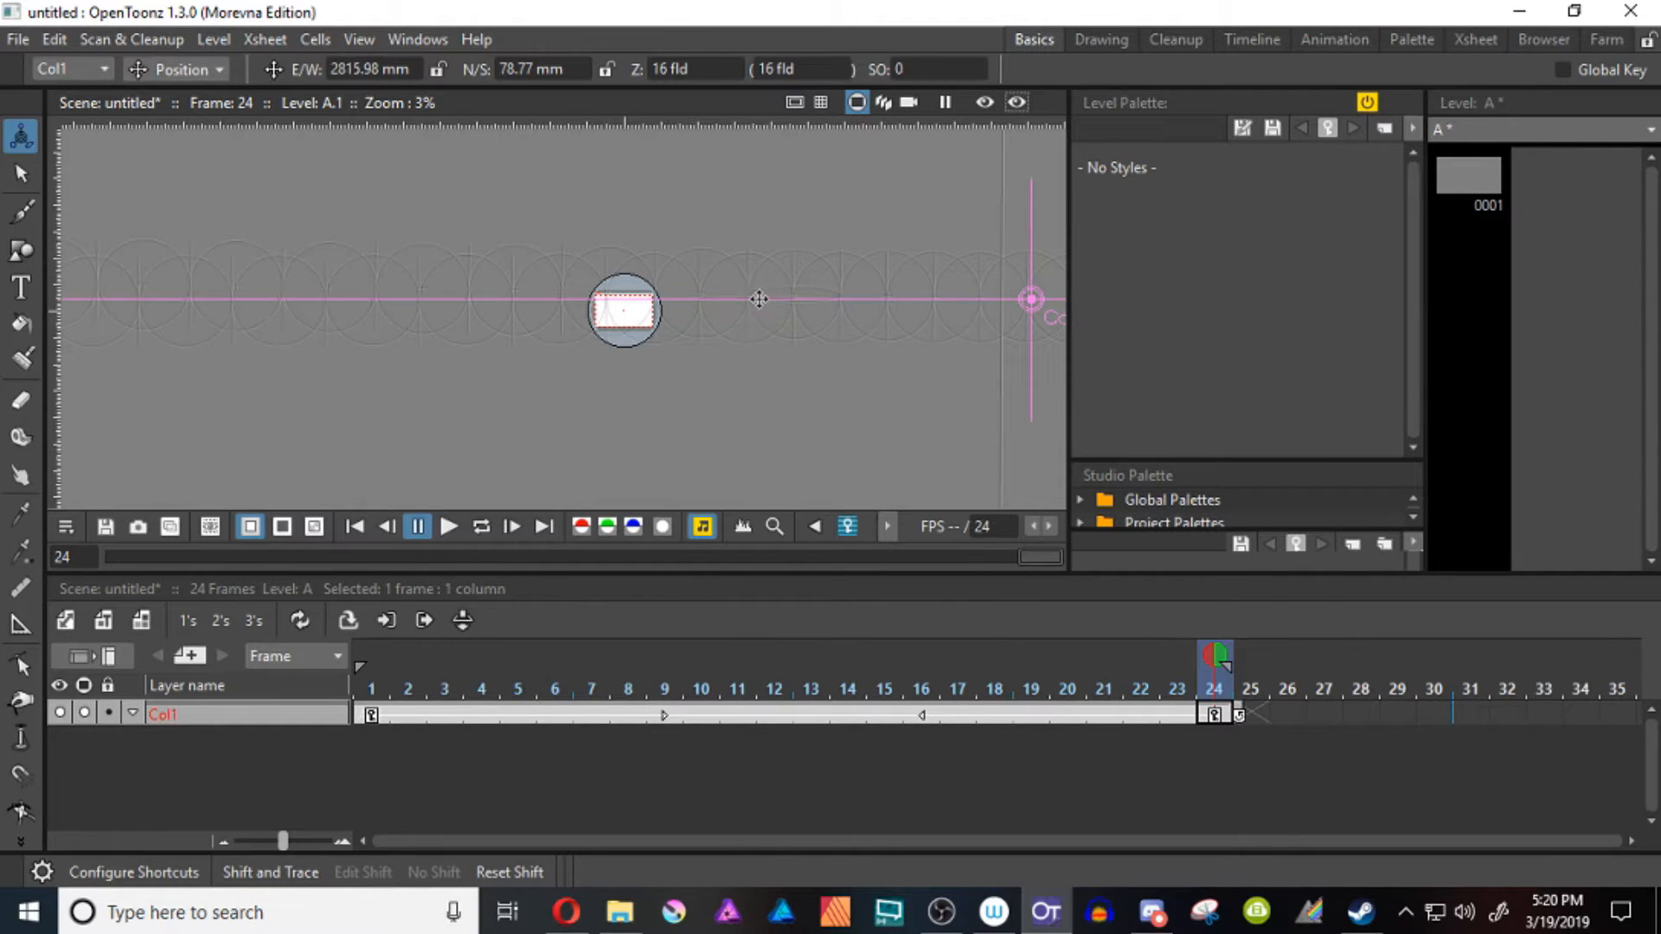
pyautogui.moveTo(758, 299); pyautogui.dragTo(667, 307)
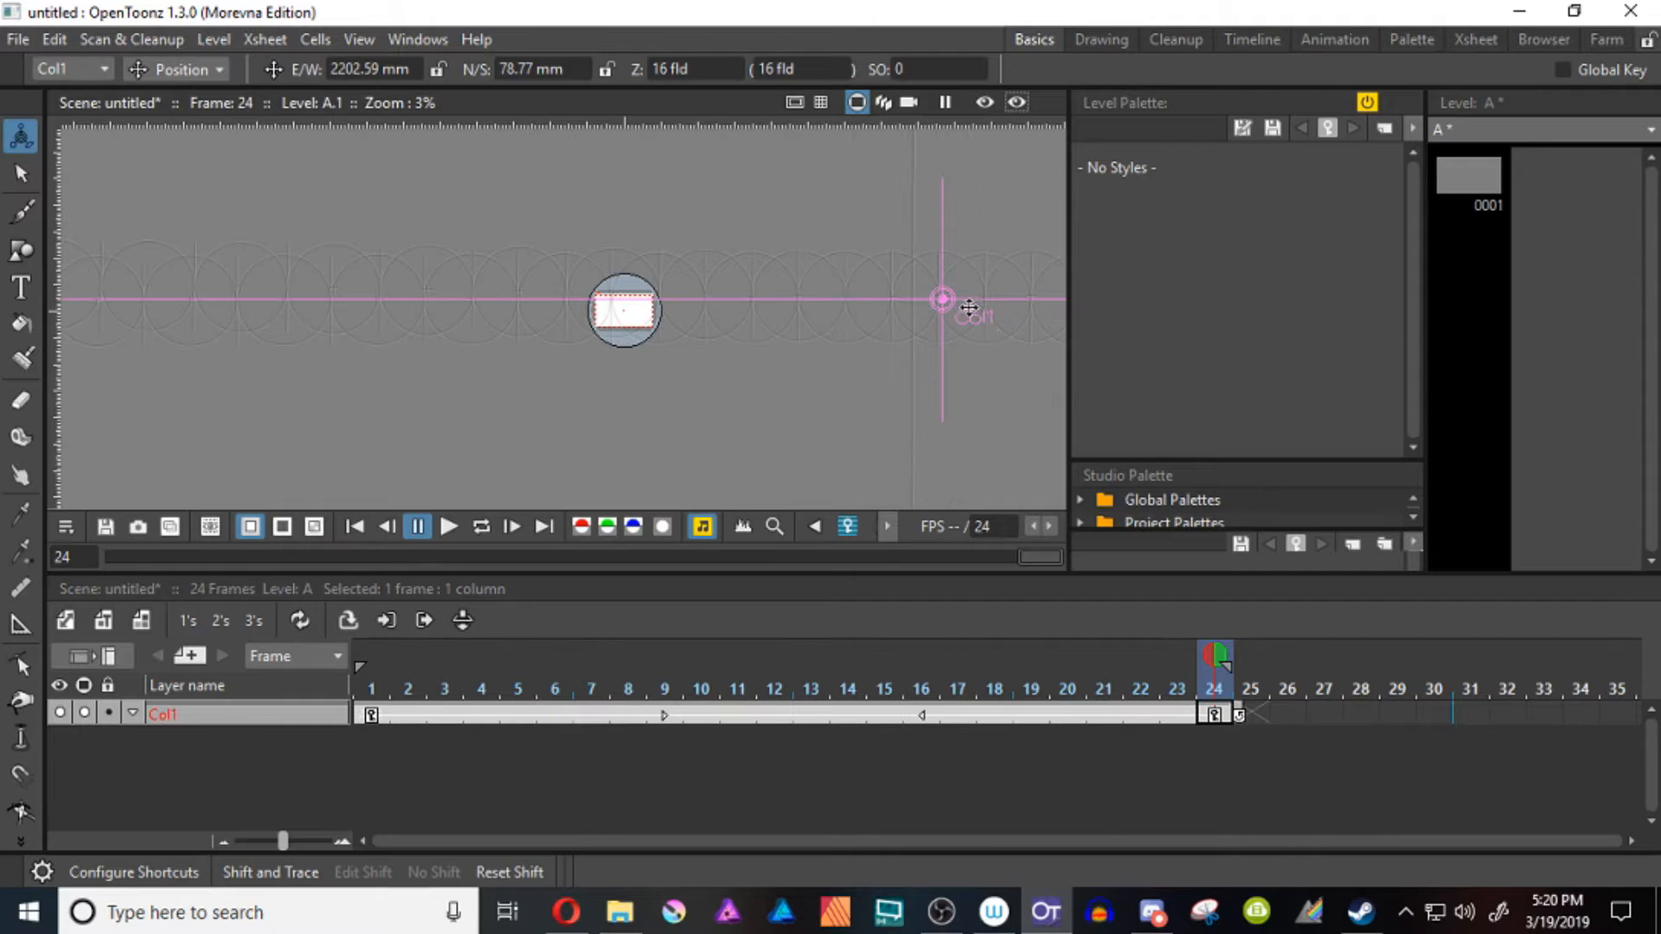
# Play the pan from frame 1, and shift its ease handles on Col1 to frames 2 and 23
pyautogui.click(384, 719)
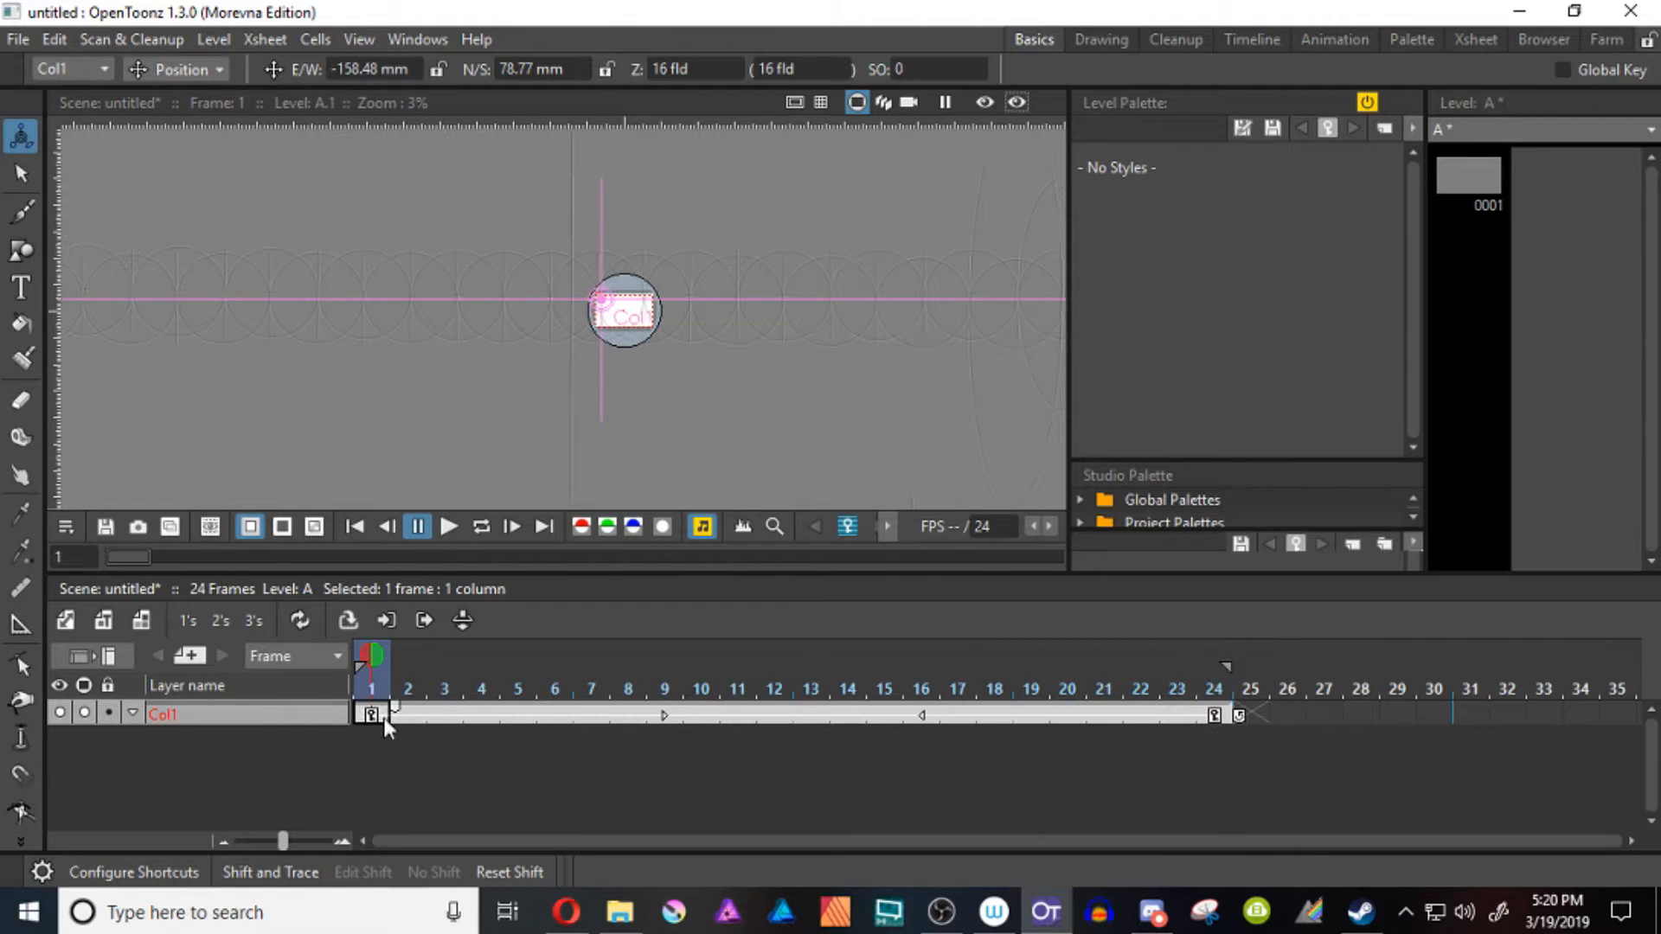
pyautogui.click(448, 527)
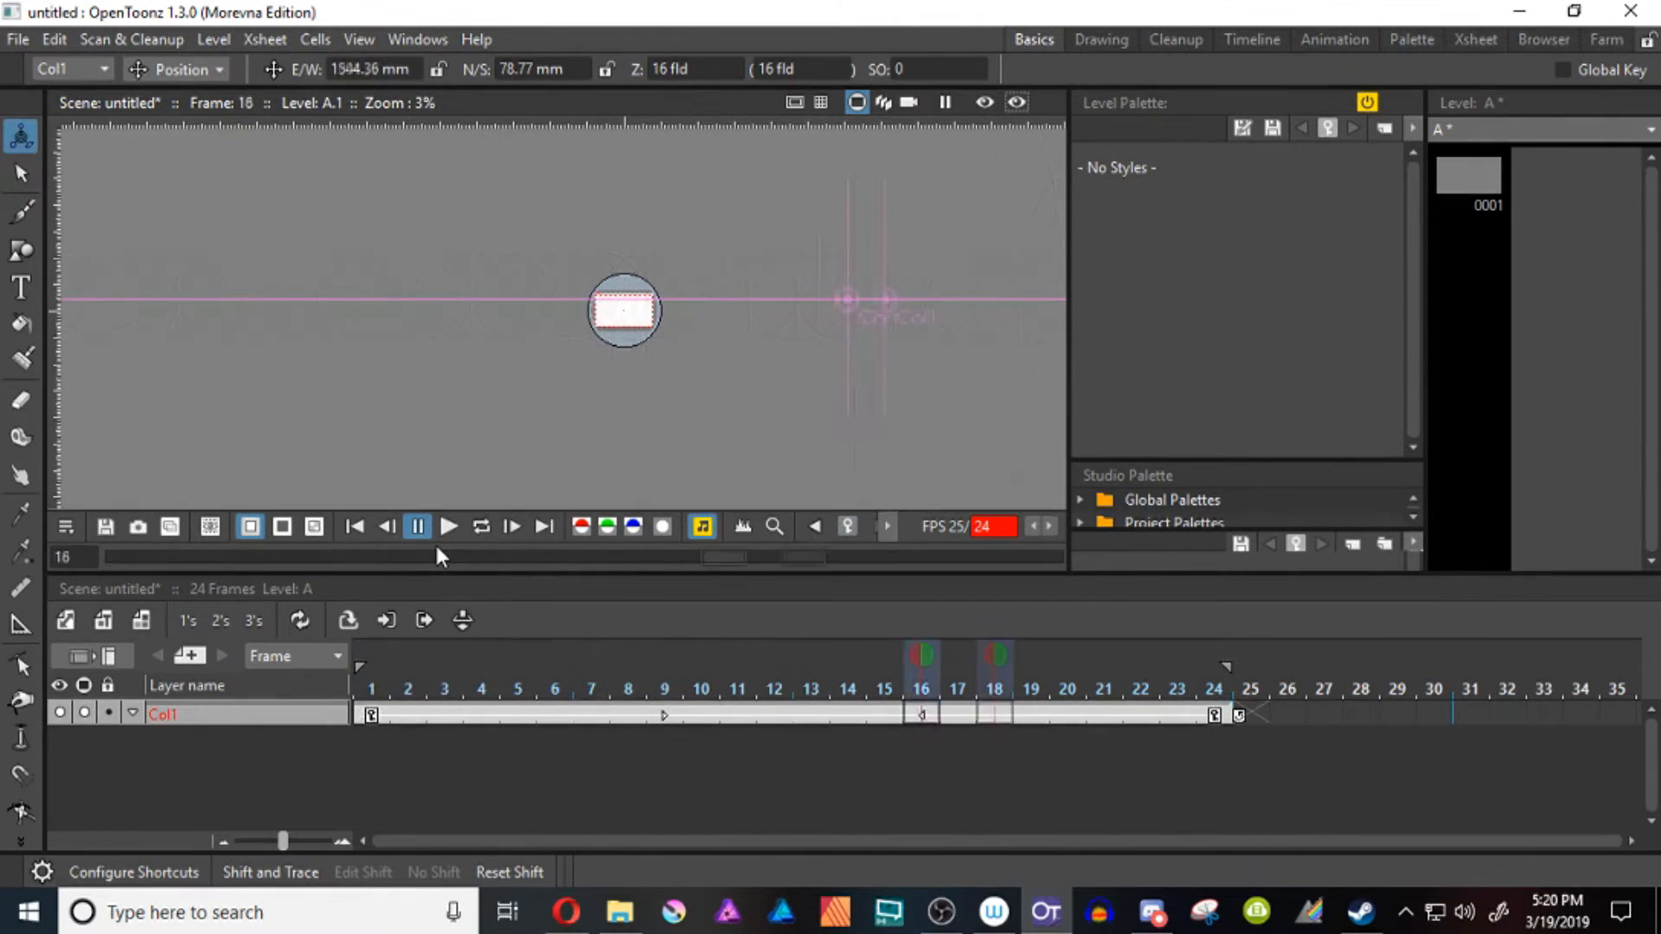
pyautogui.click(662, 716)
pyautogui.moveTo(663, 719); pyautogui.dragTo(353, 734)
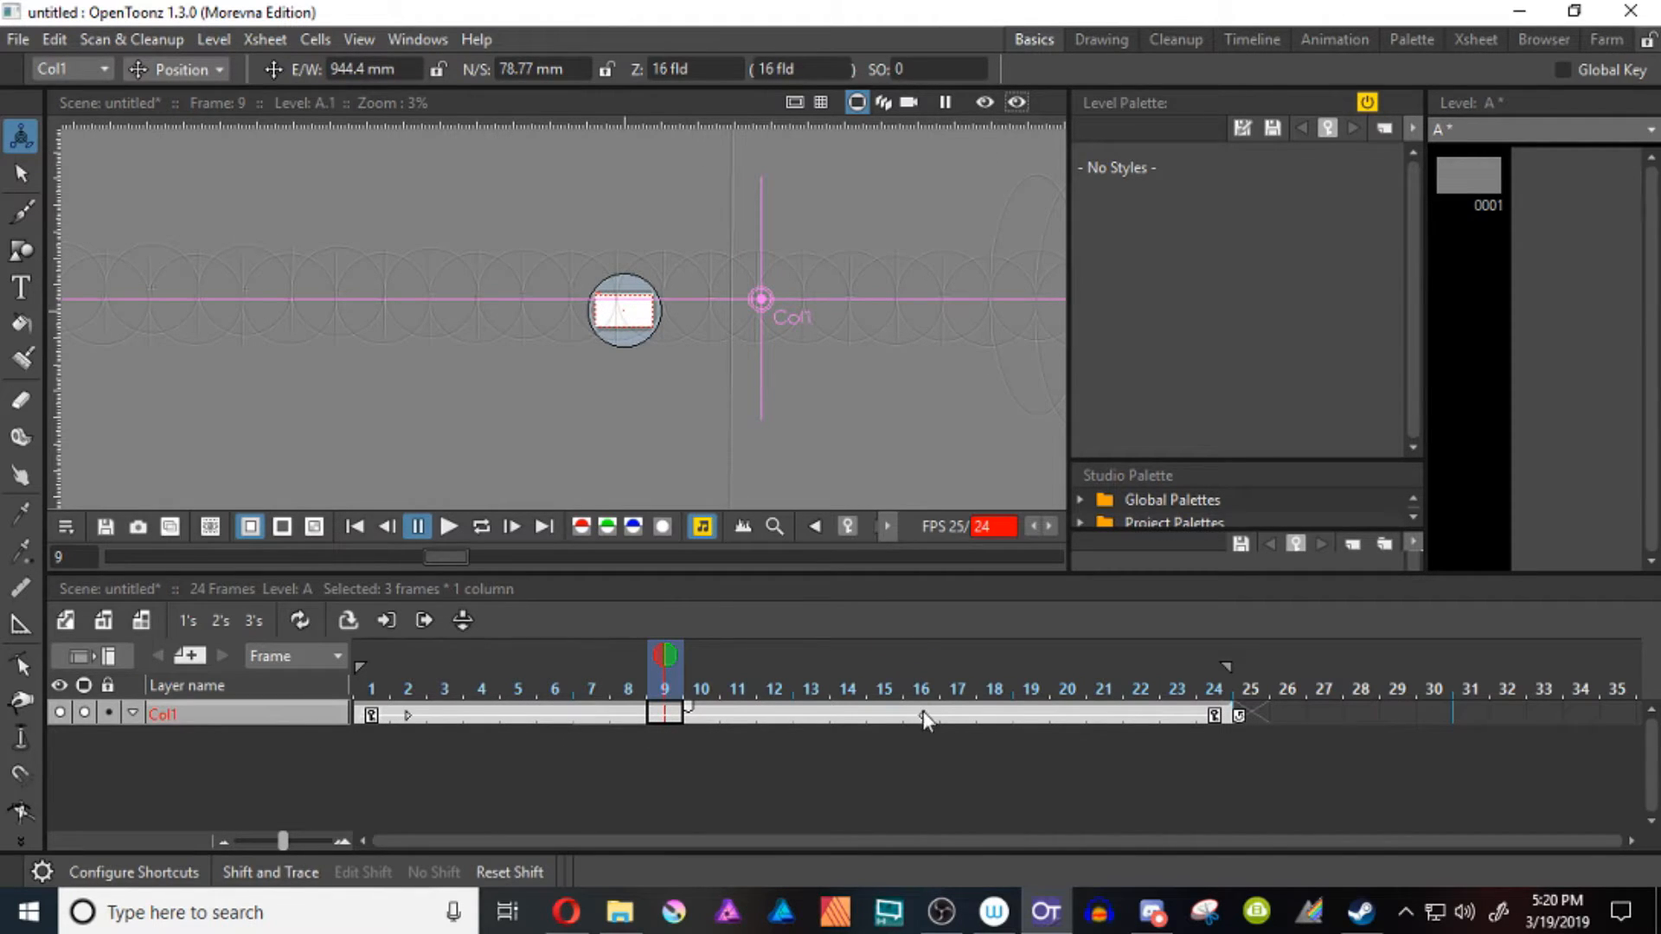
pyautogui.moveTo(926, 715); pyautogui.dragTo(1214, 719)
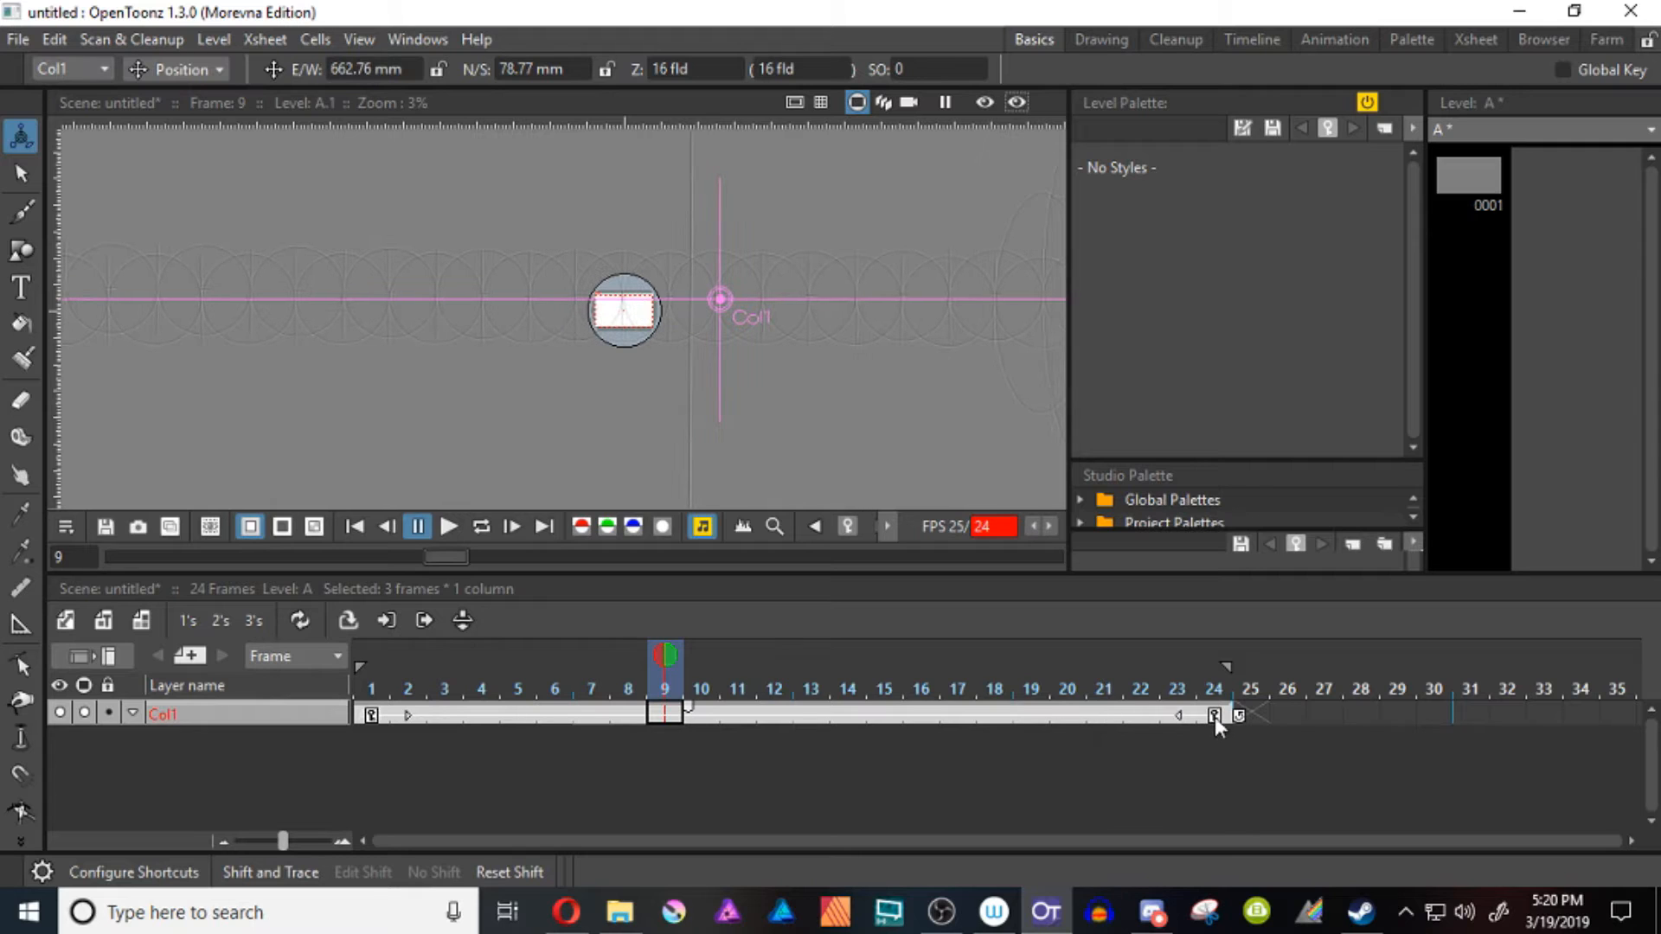
# Step back and forth through the frames to check how the grid moves past the camera
pyautogui.press('Left')
pyautogui.press('Left')
pyautogui.press('Left')
pyautogui.press('Left')
pyautogui.press('Left')
pyautogui.press('Left')
pyautogui.press('Left')
pyautogui.press('Left')
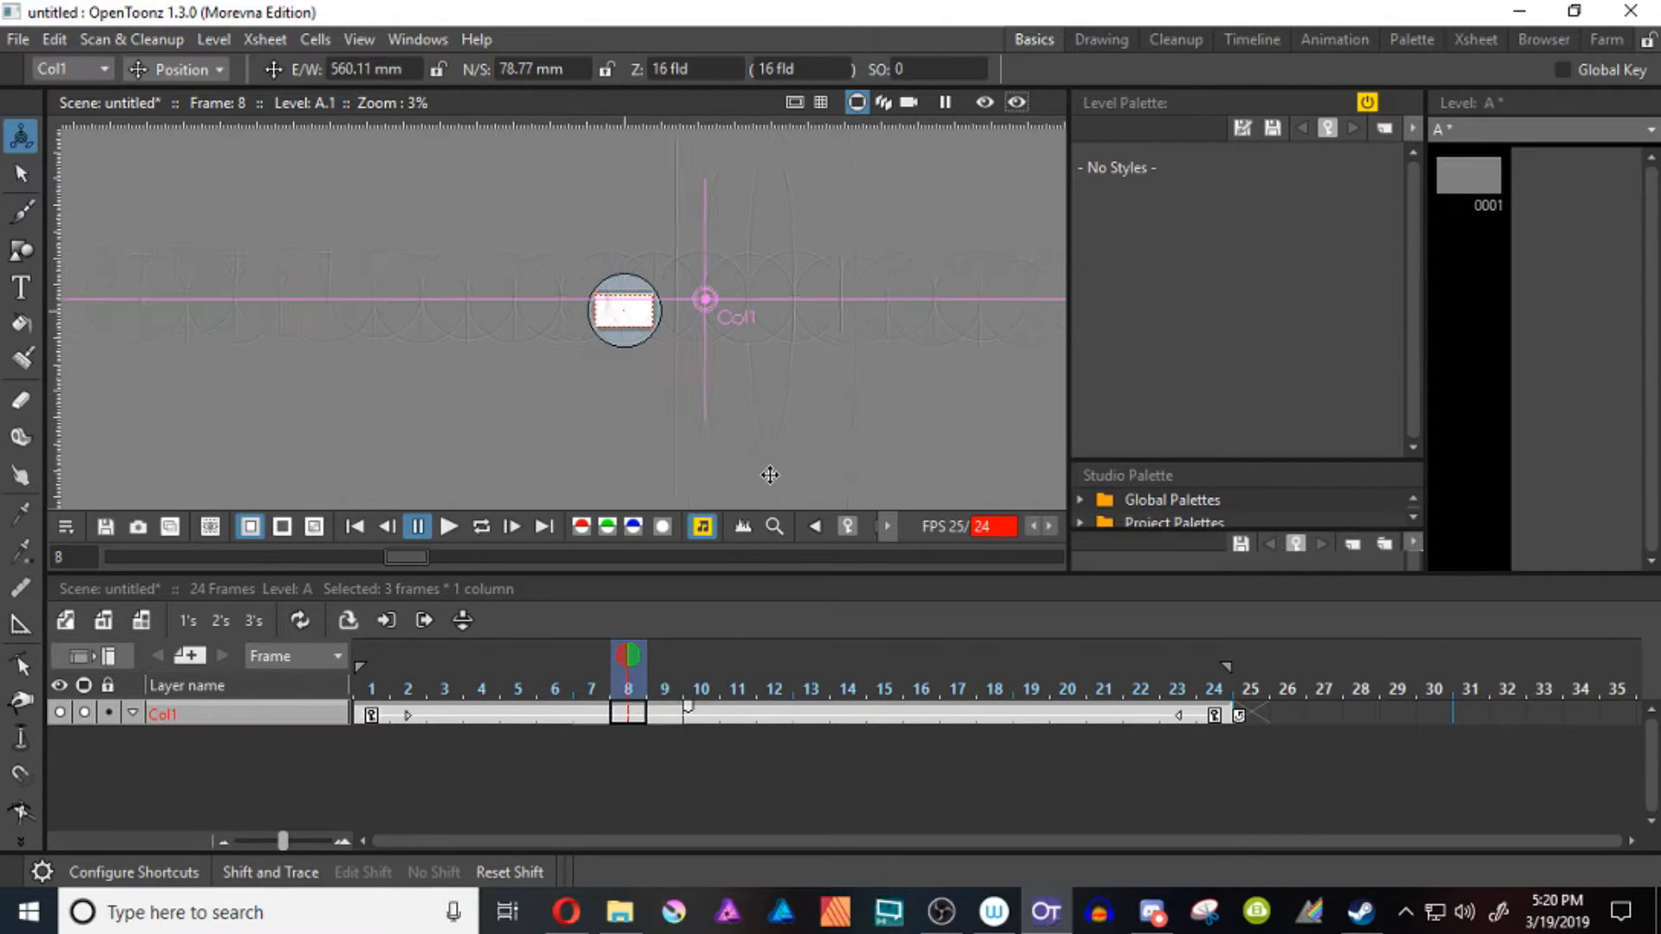
pyautogui.press('Right')
pyautogui.press('Right')
pyautogui.press('Right')
pyautogui.press('Right')
pyautogui.press('Right')
pyautogui.press('Right')
pyautogui.press('Right')
pyautogui.press('Right')
pyautogui.press('Right')
pyautogui.press('Right')
pyautogui.press('Right')
pyautogui.press('Right')
pyautogui.press('Right')
pyautogui.press('Right')
pyautogui.press('Right')
pyautogui.press('Right')
pyautogui.press('Right')
pyautogui.press('Right')
pyautogui.press('Right')
pyautogui.press('Right')
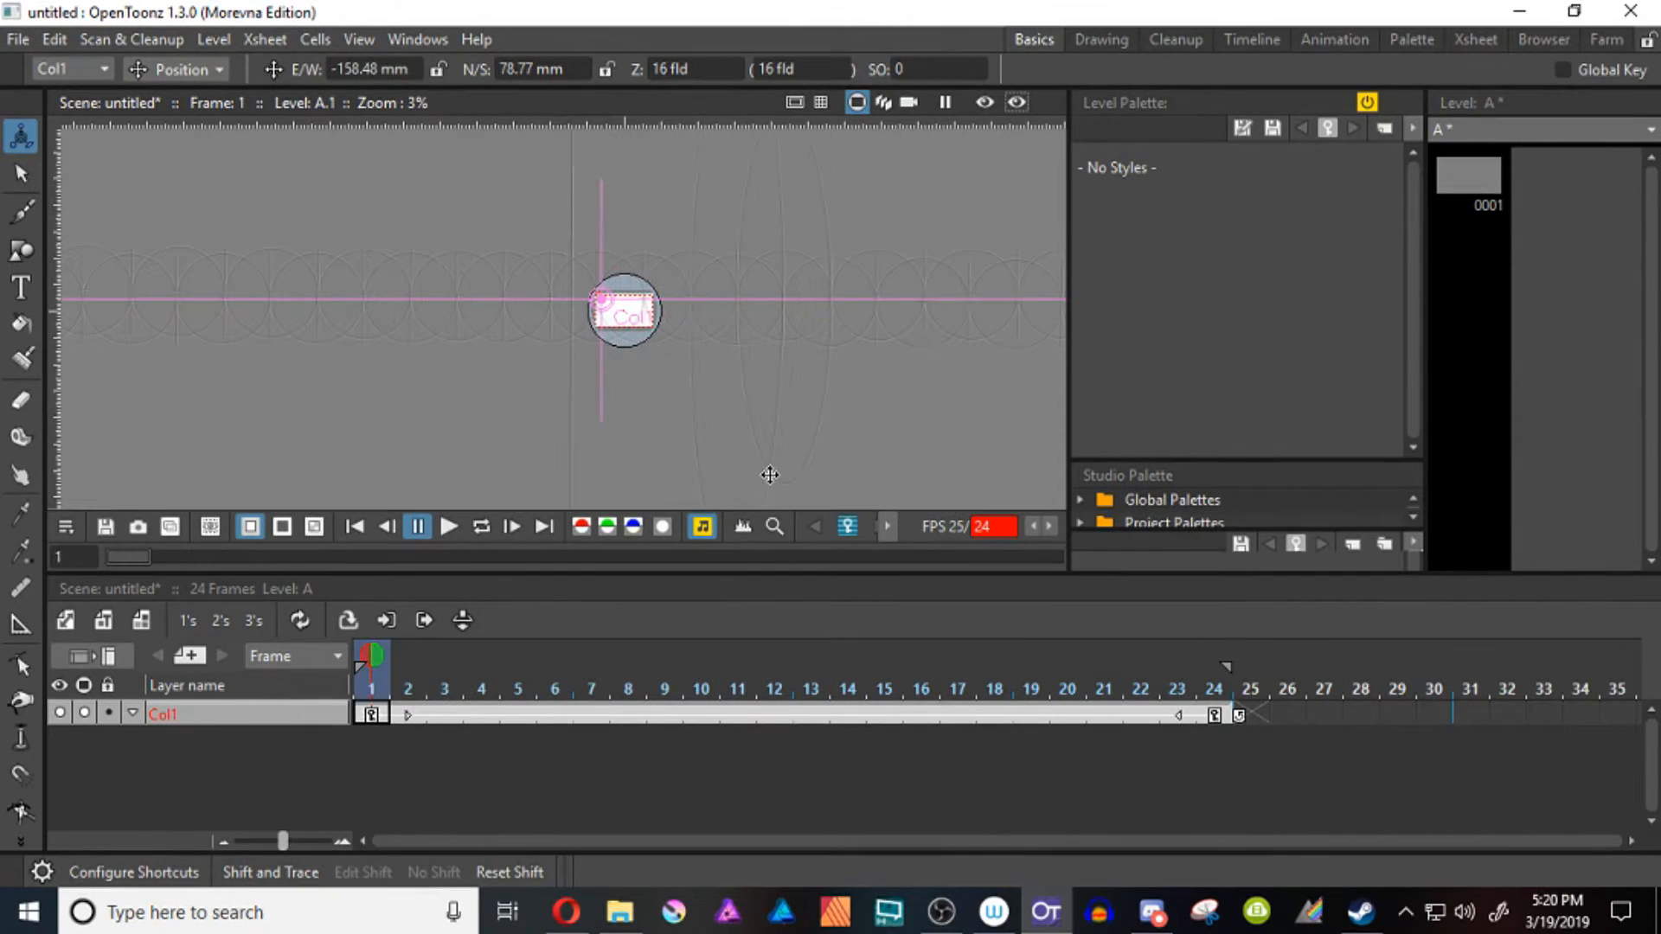
# Create a Toonz Vector Level named B, and set up the Brush tool on it with Assistants enabled
pyautogui.click(65, 620)
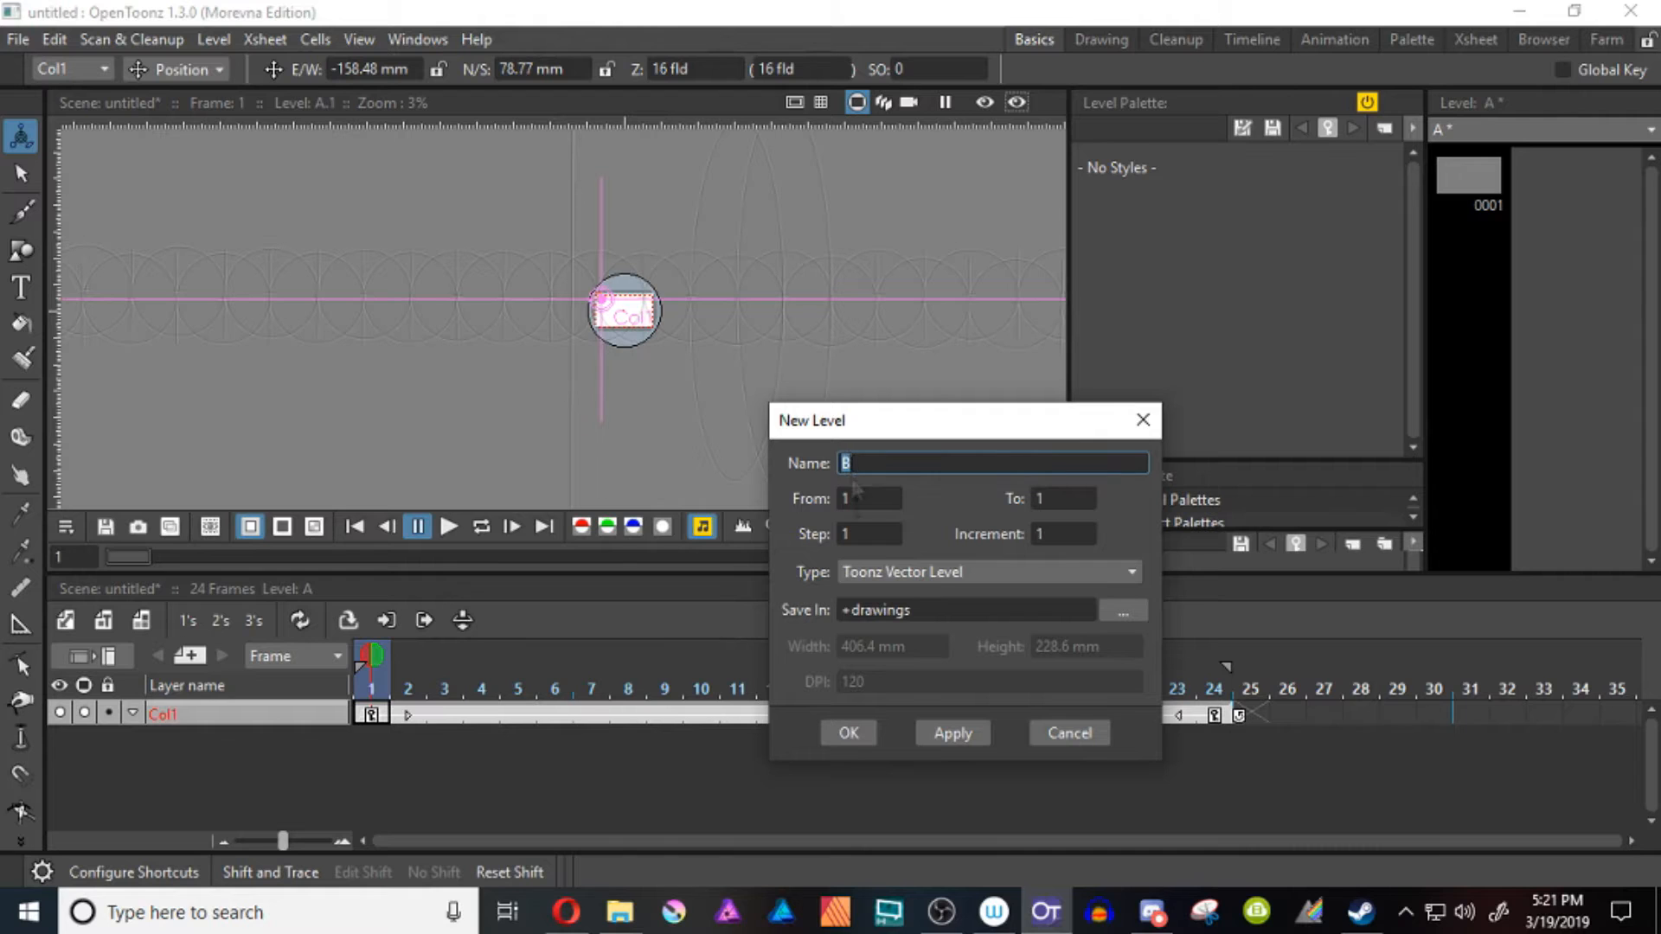
pyautogui.click(850, 734)
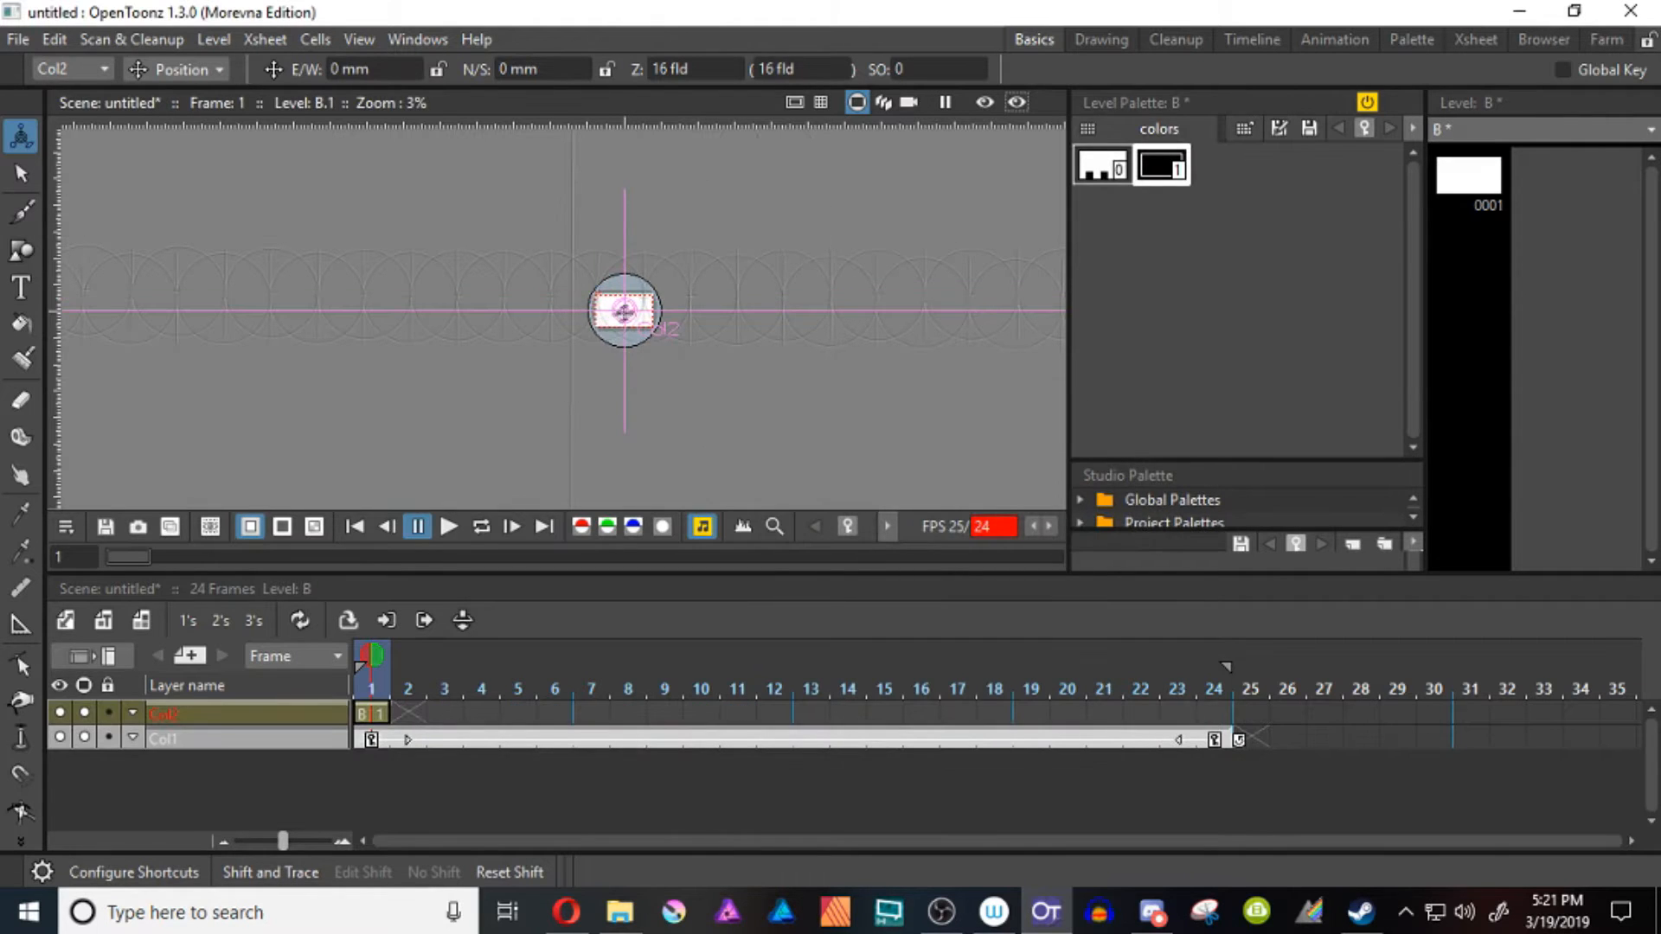
pyautogui.scroll(5, 615, 214)
pyautogui.press('b')
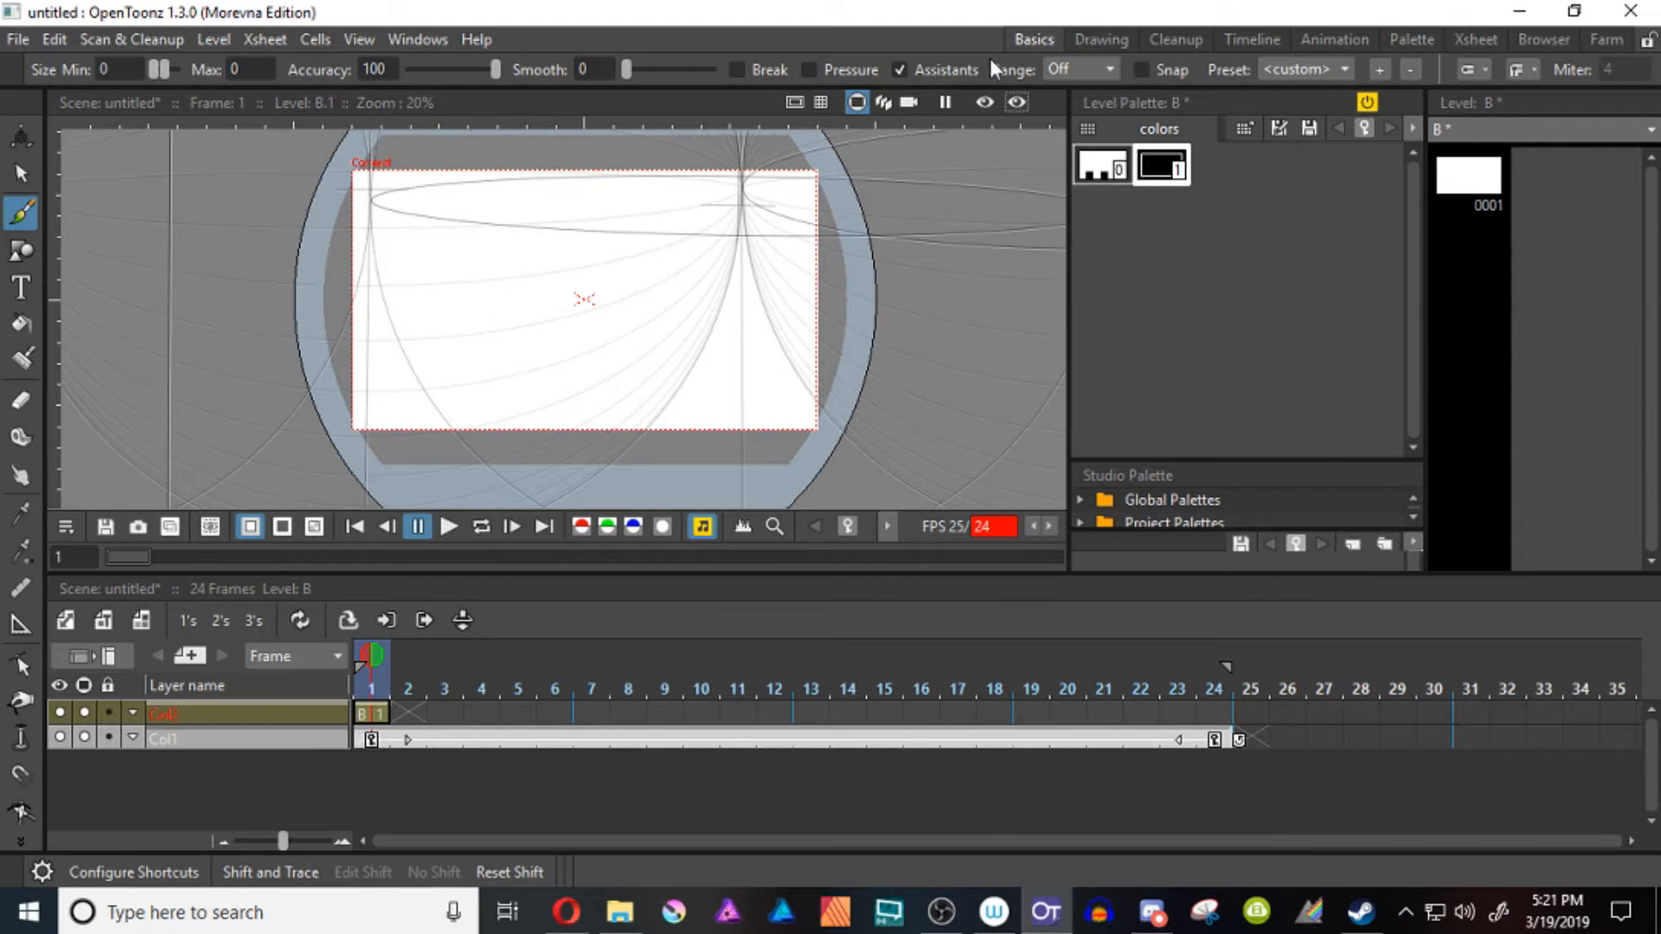
pyautogui.click(900, 69)
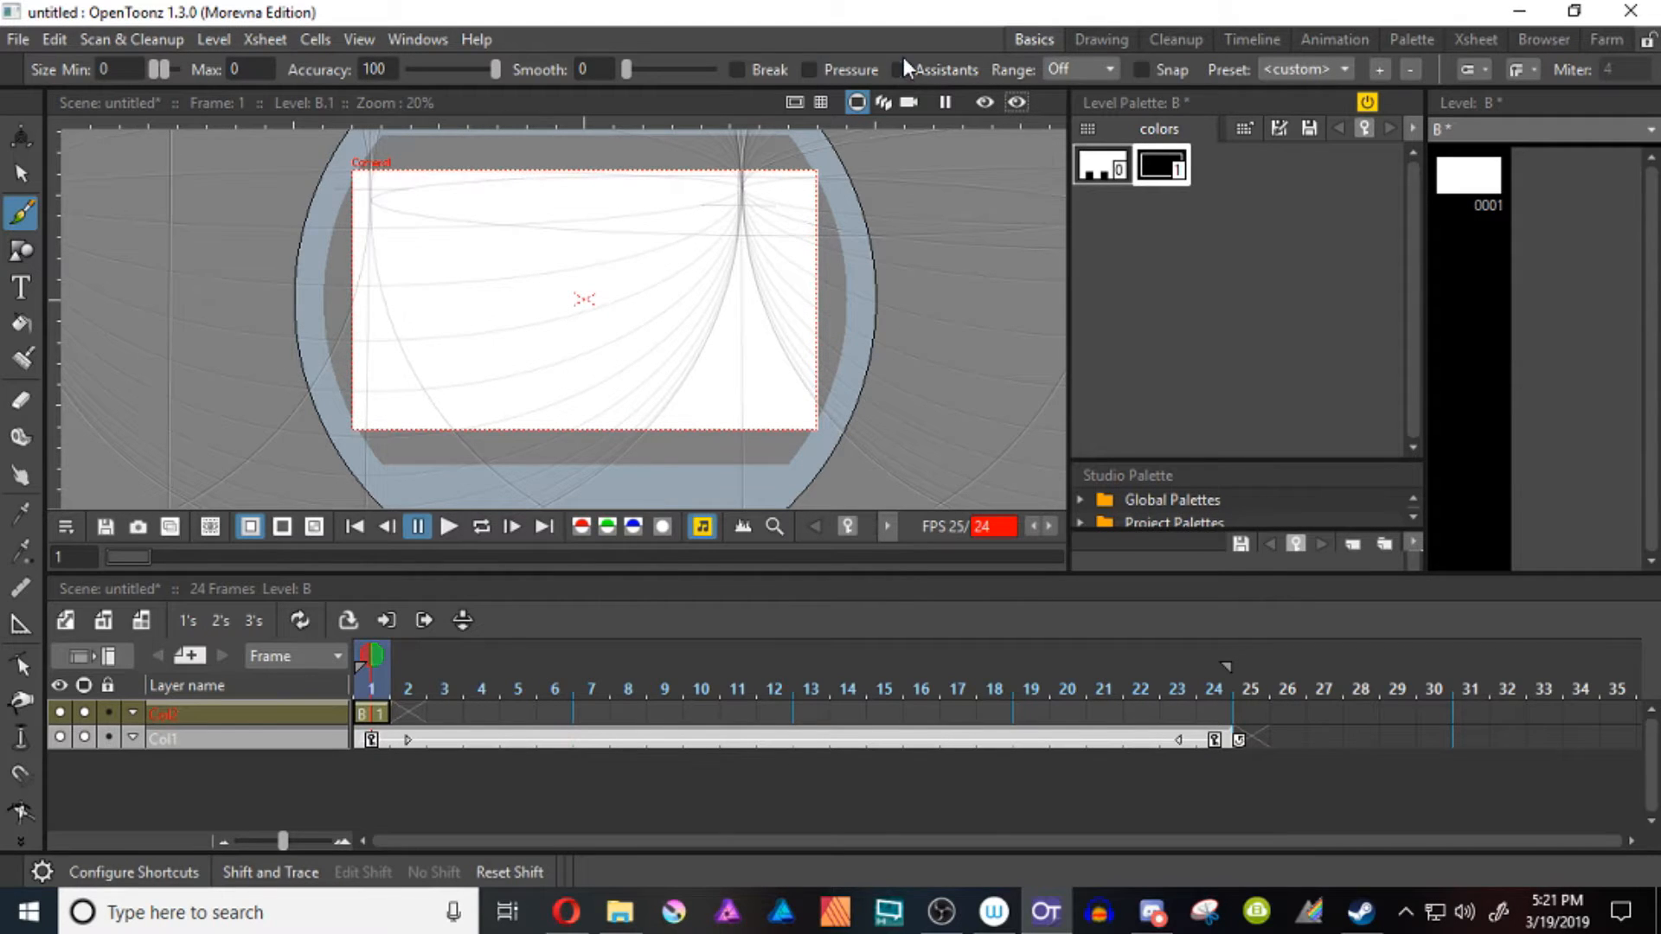
pyautogui.click(899, 71)
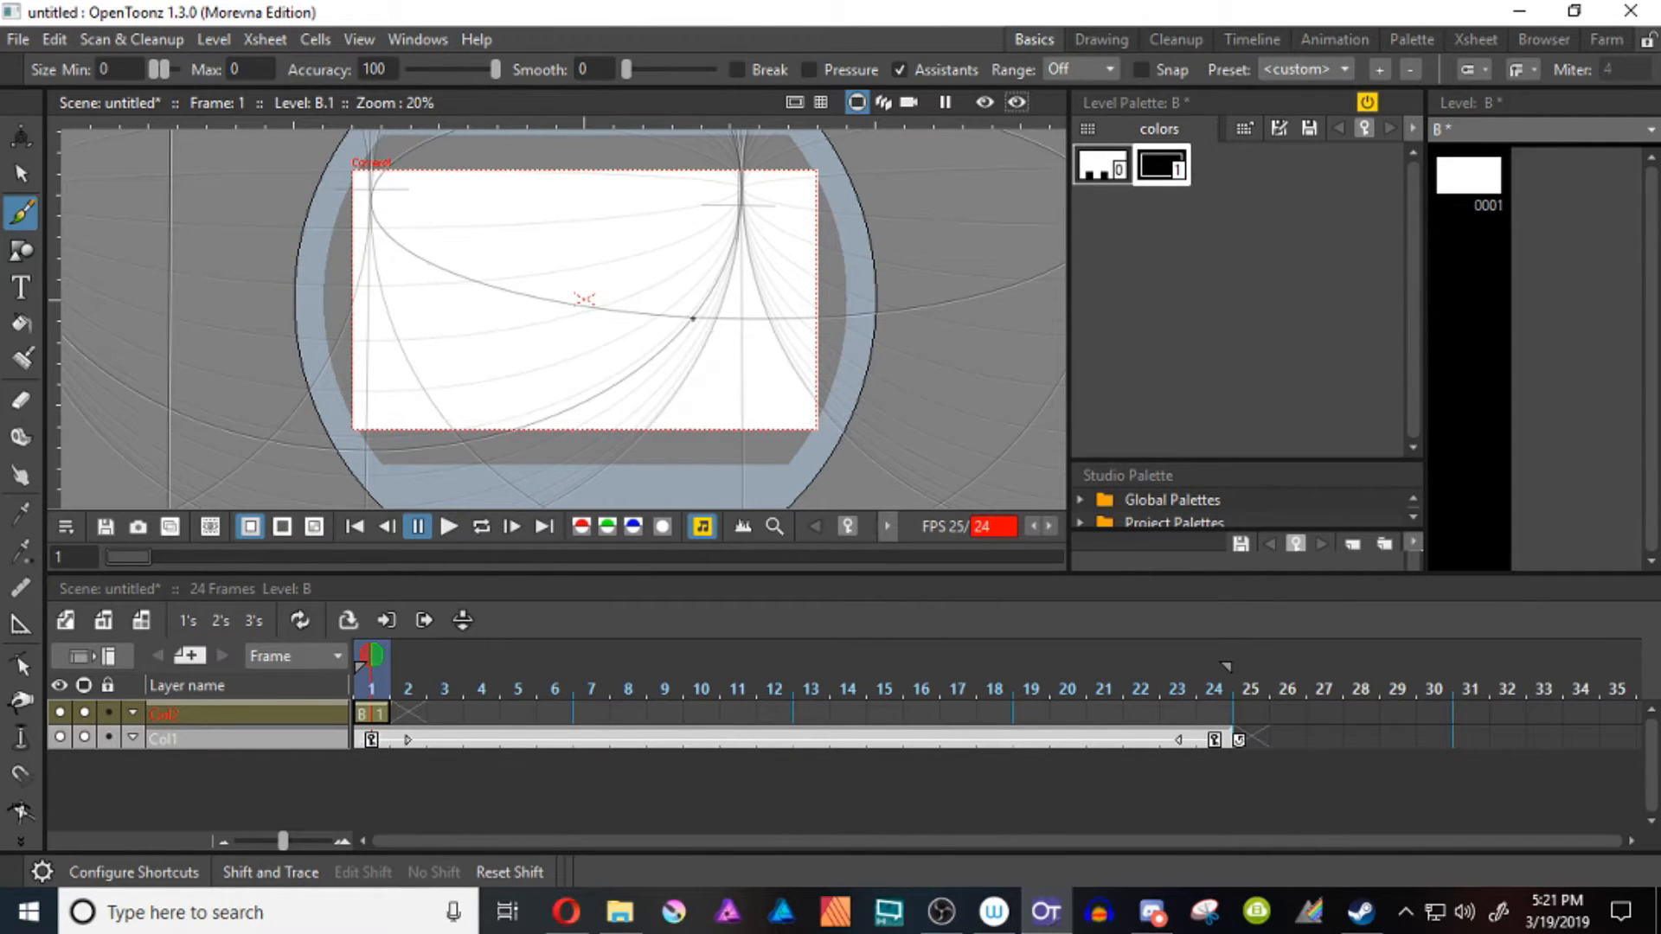
# Make Col1's vertical Line assistant guide parallel strokes at any point, and brush a curved four-sided outline on level B along the assistants
pyautogui.click(216, 738)
pyautogui.click(21, 624)
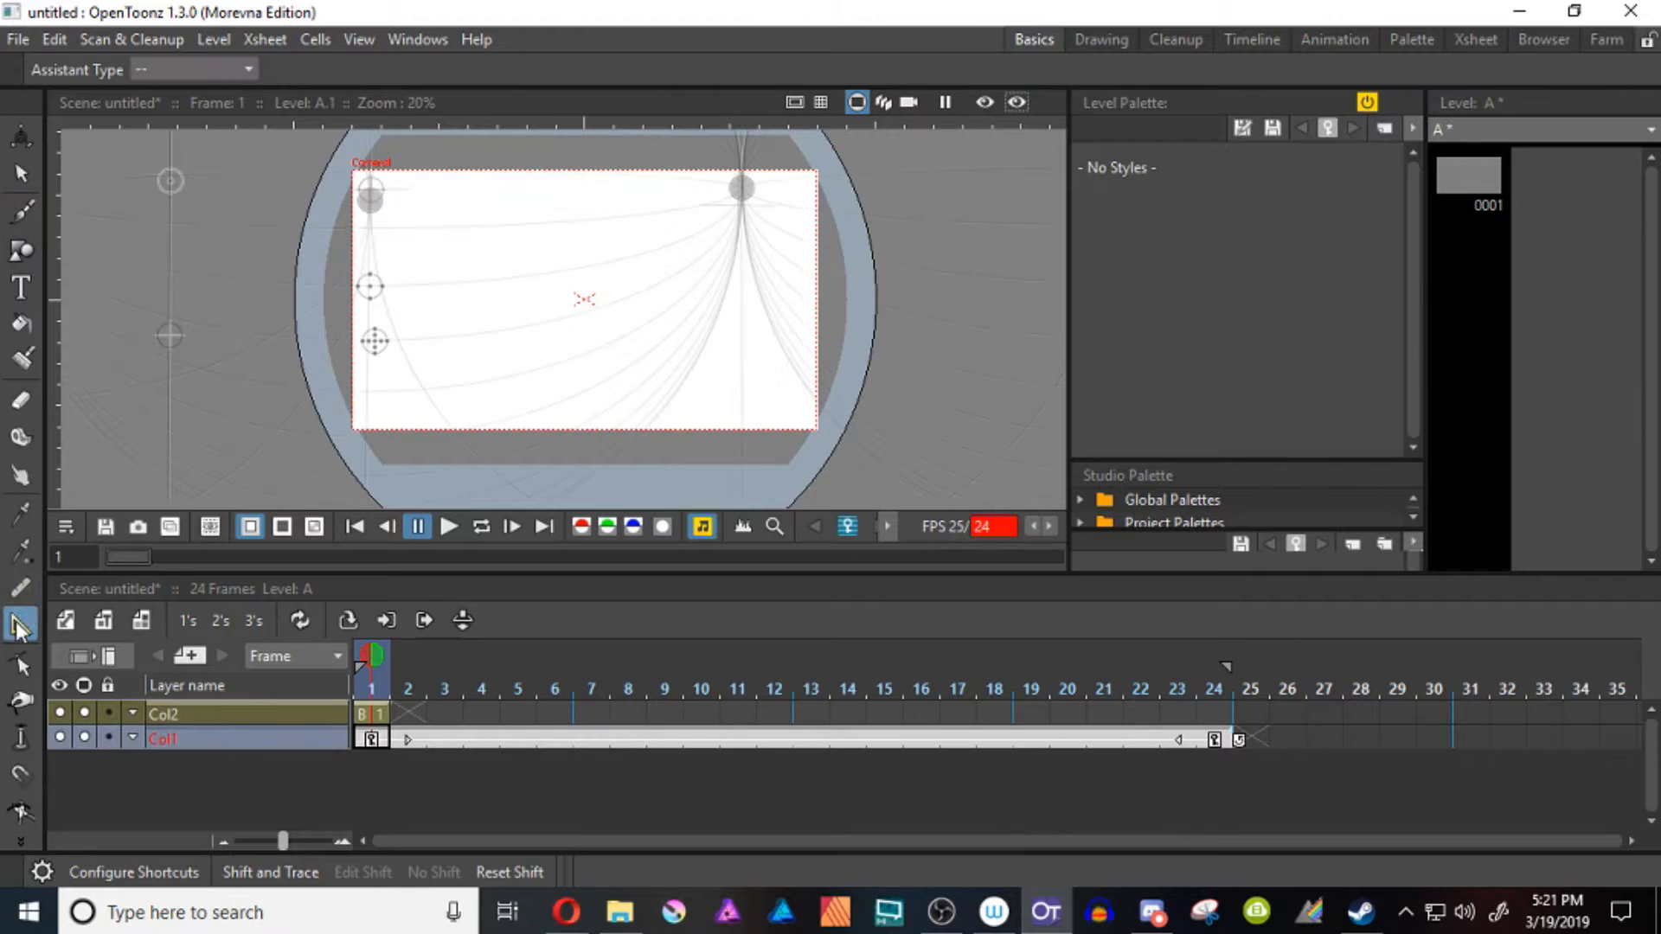
pyautogui.click(171, 335)
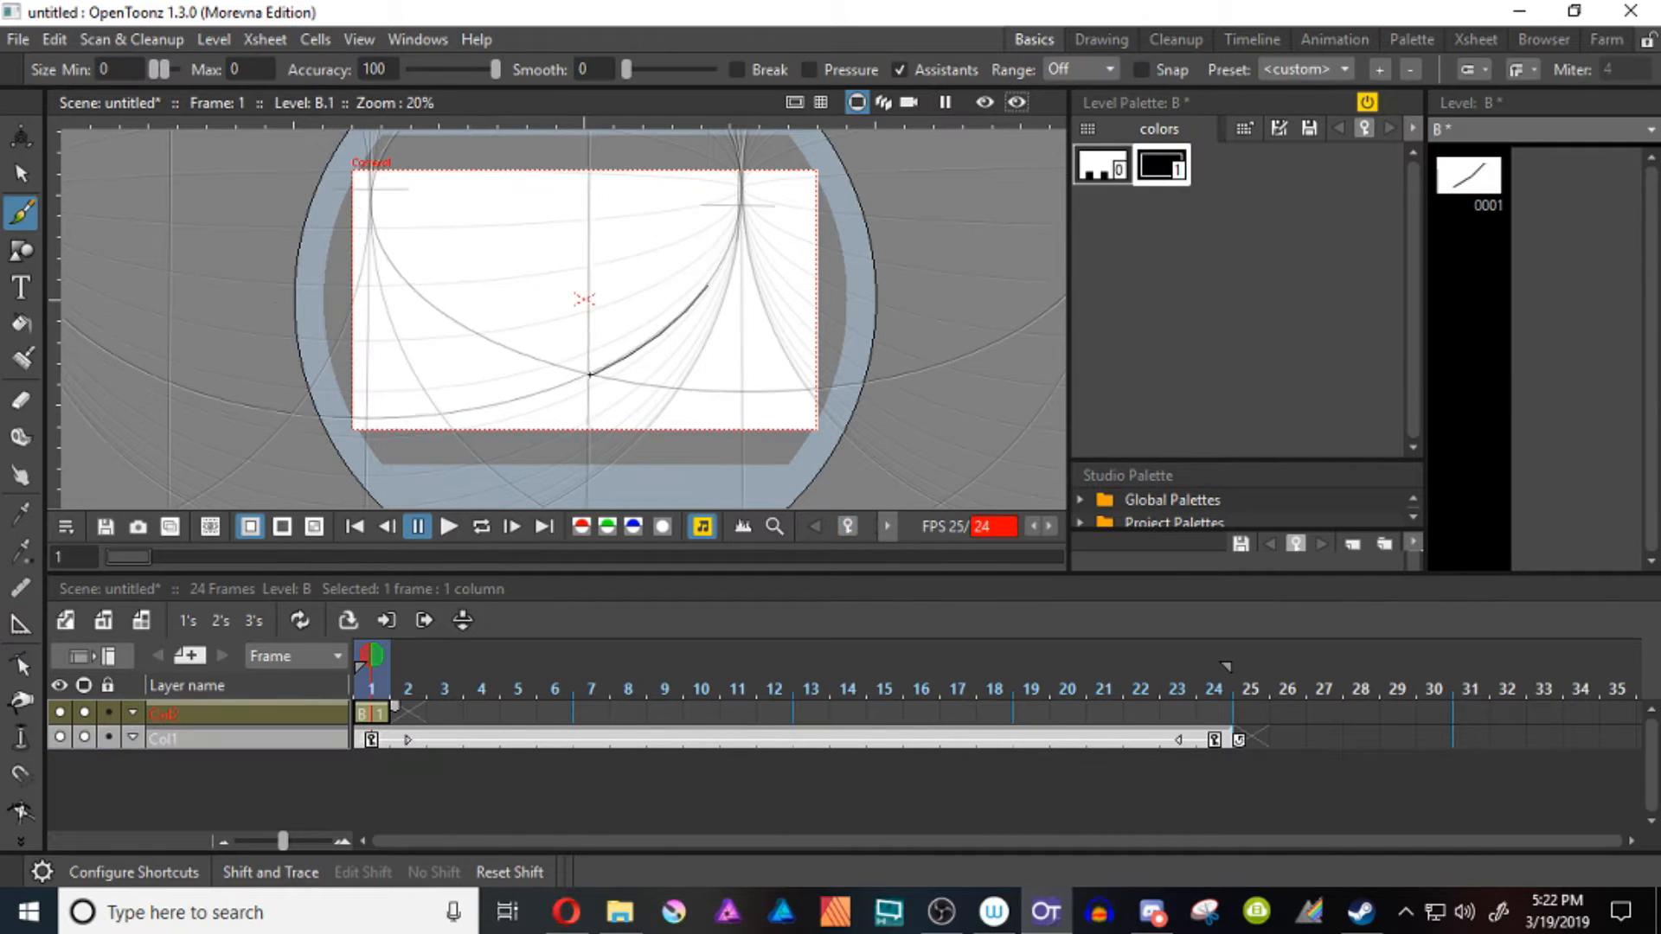
pyautogui.moveTo(499, 263)
pyautogui.mouseDown()
pyautogui.moveTo(708, 286)
pyautogui.moveTo(591, 376)
pyautogui.moveTo(407, 283)
pyautogui.moveTo(571, 277)
pyautogui.moveTo(497, 161)
pyautogui.mouseUp()
# Adjust both endpoints of the outline's upper-left edge with the Control Point Editor so they meet the neighbouring strokes
pyautogui.hotkey('shift', 'space')
pyautogui.press('c')
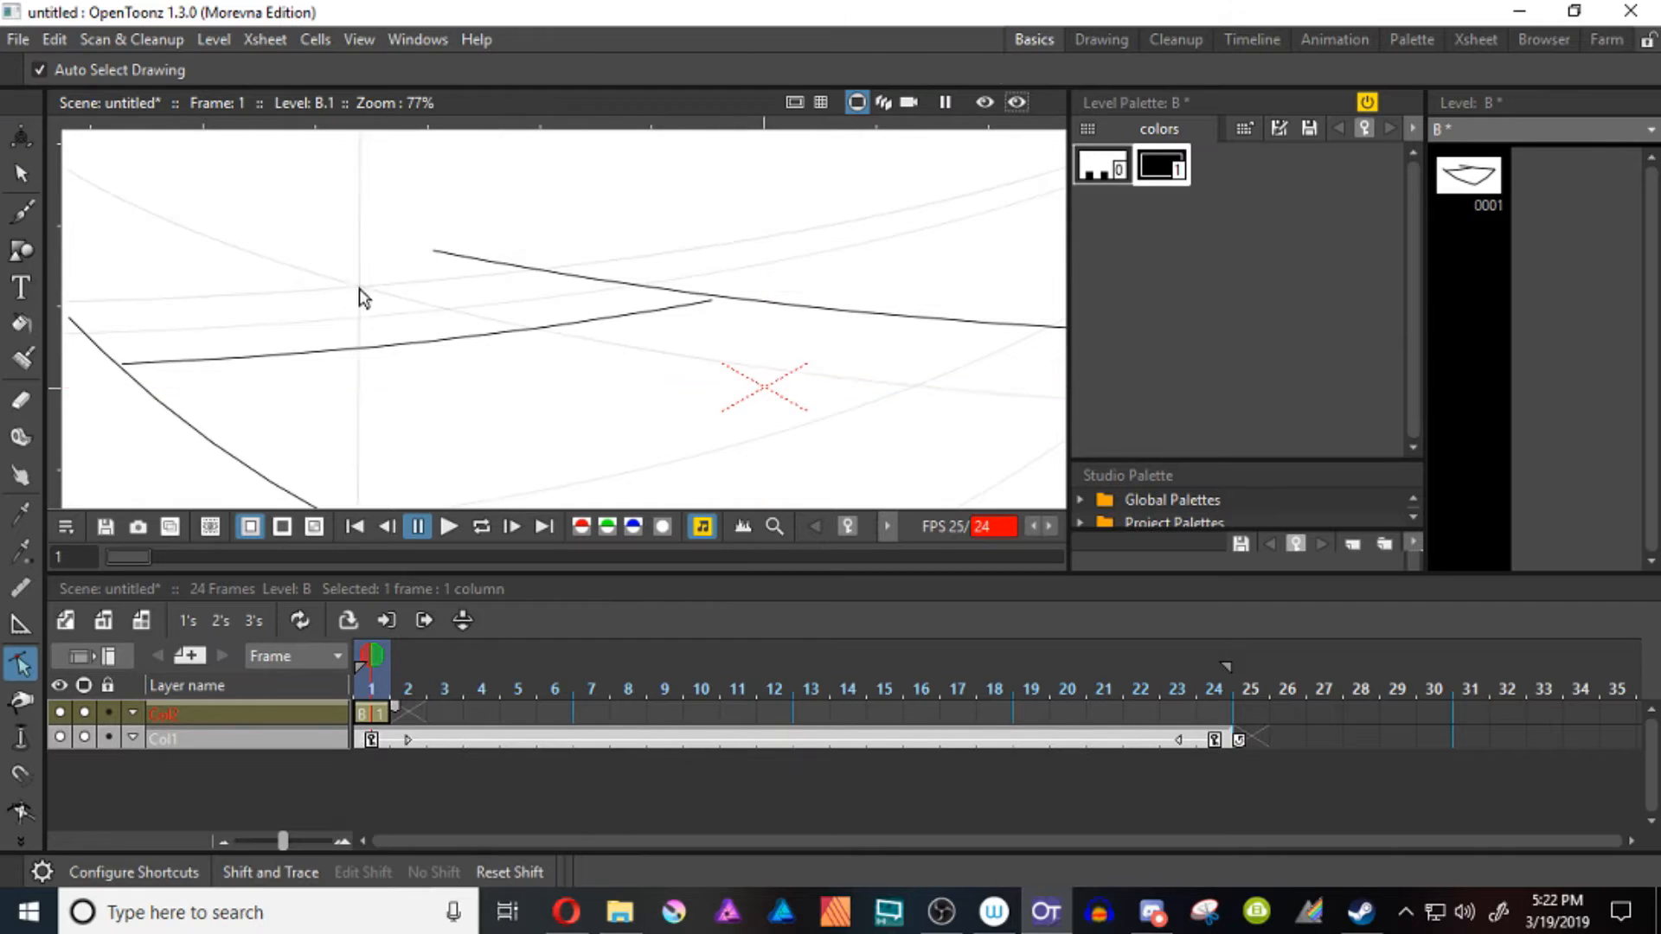
pyautogui.click(724, 299)
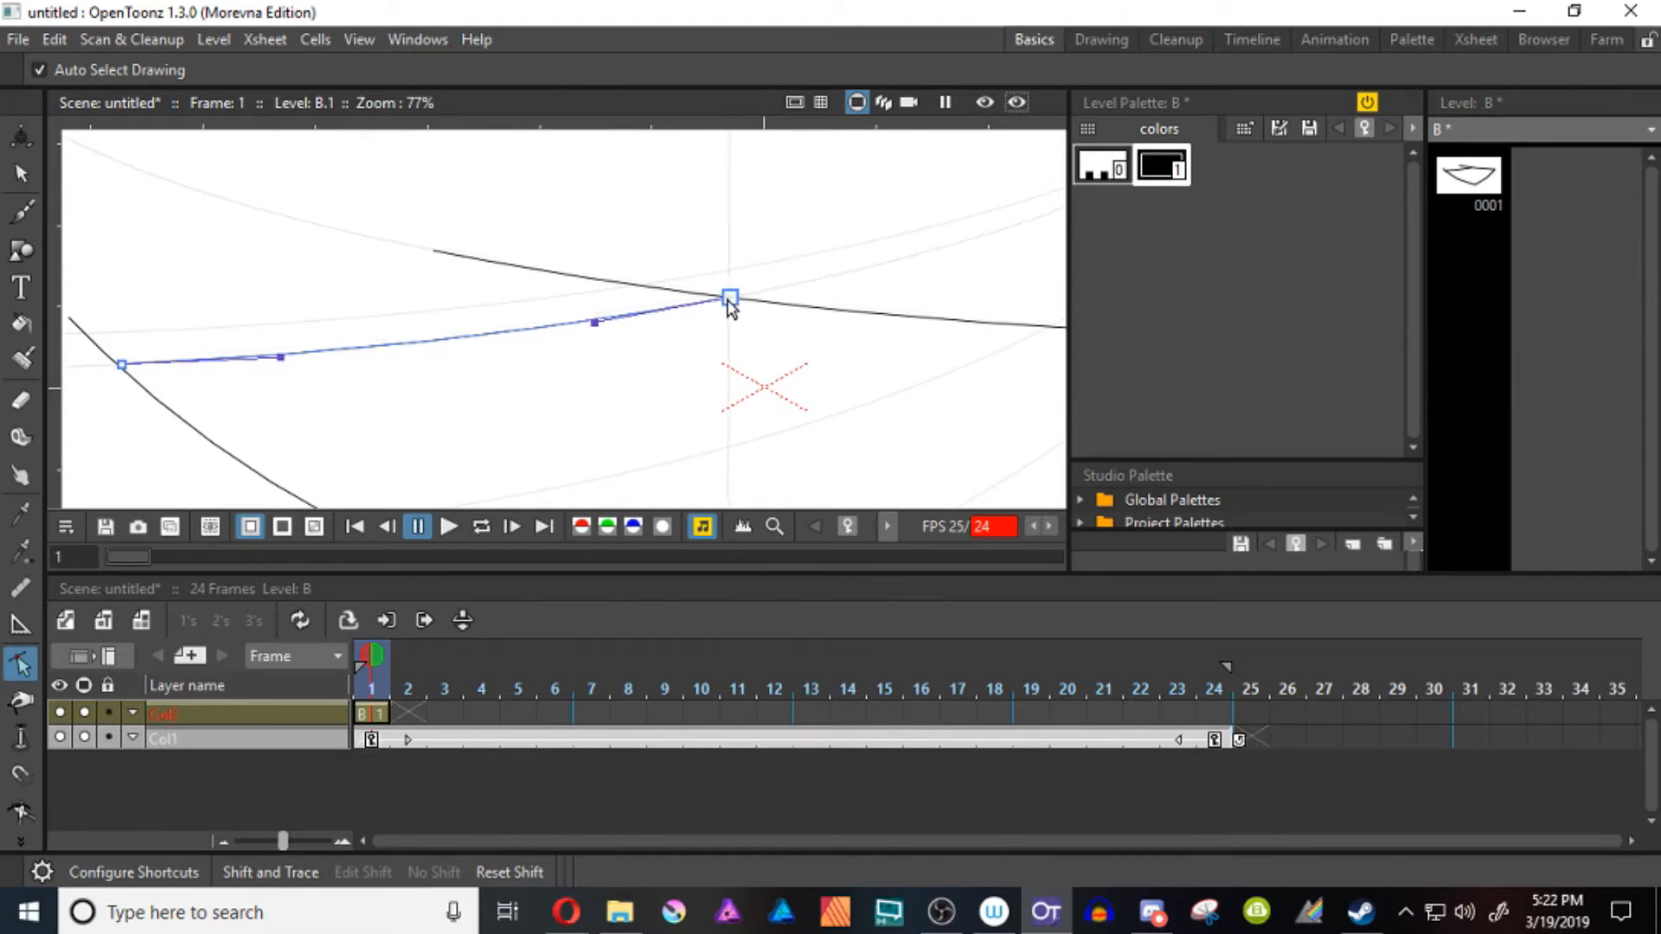
pyautogui.click(726, 339)
pyautogui.click(122, 365)
pyautogui.moveTo(122, 365); pyautogui.dragTo(119, 365)
pyautogui.press('space')
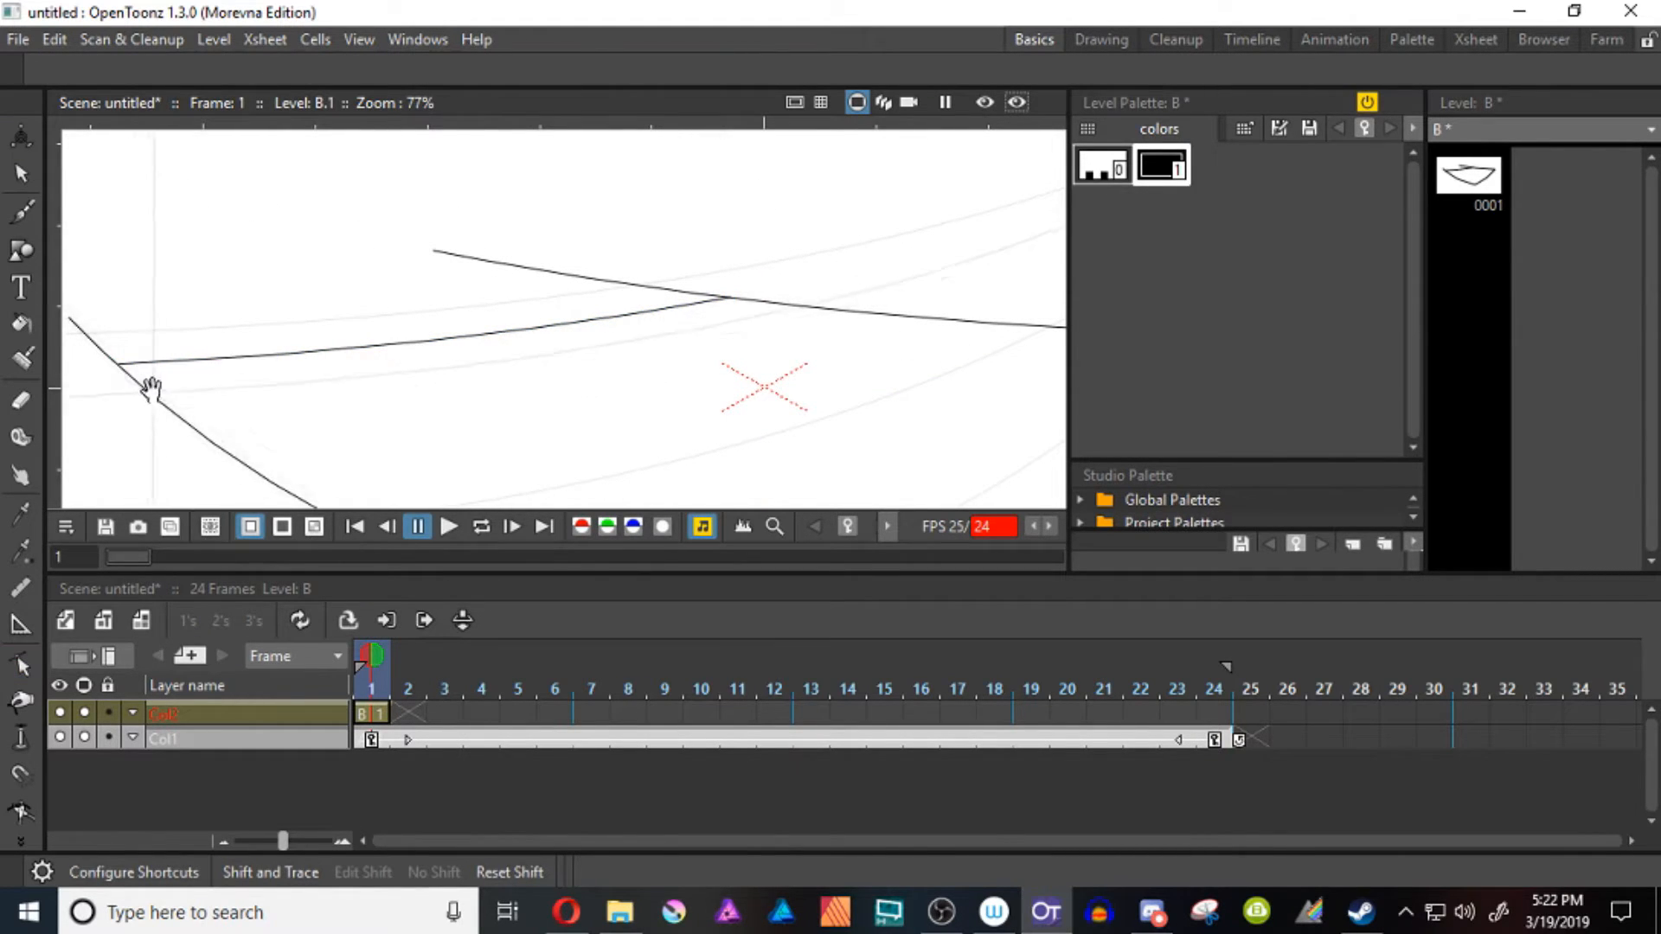
# Trim the overshoot of the lower-left stroke at the outline's left corner by deleting its excess end point
pyautogui.click(120, 368)
pyautogui.keyDown('ctrl'); pyautogui.click(117, 365); pyautogui.keyUp('ctrl')
pyautogui.click(69, 320)
pyautogui.press('Delete')
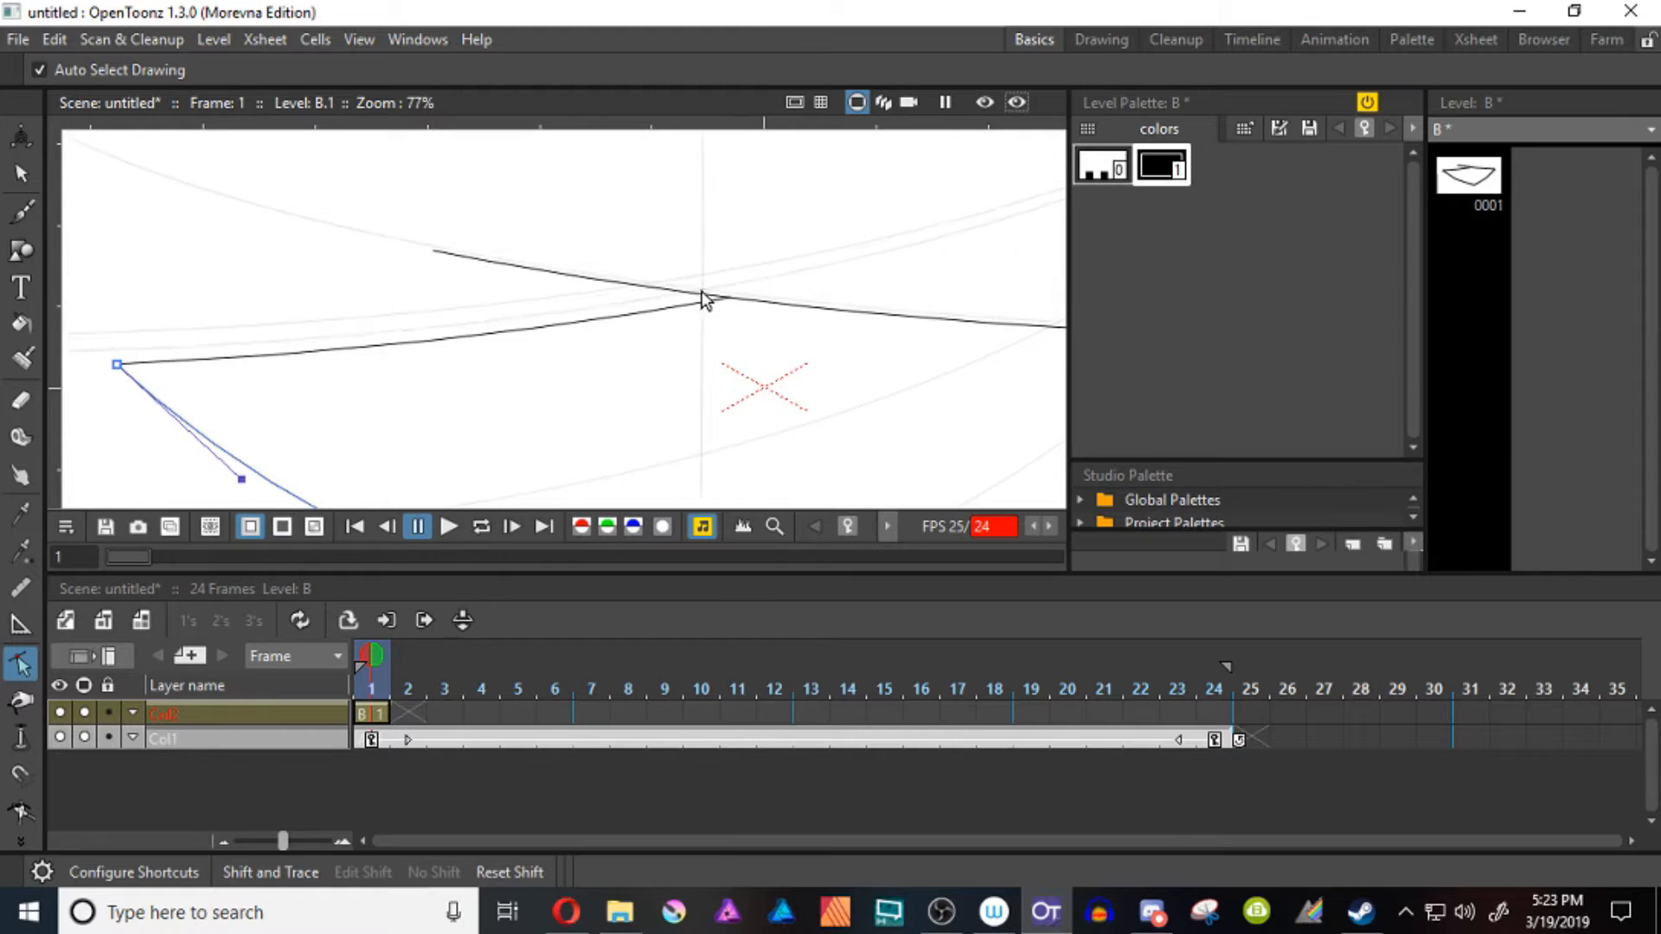
# Trim the overshoot of the upper-right stroke at the outline's top corner by deleting its excess end point
pyautogui.click(725, 297)
pyautogui.keyDown('ctrl'); pyautogui.click(729, 299); pyautogui.keyUp('ctrl')
pyautogui.click(436, 249)
pyautogui.press('Delete')
pyautogui.hotkey('ctrl', 'space')
pyautogui.moveTo(635, 361); pyautogui.dragTo(603, 378)
pyautogui.press('space')
pyautogui.hotkey('ctrl', 'space')
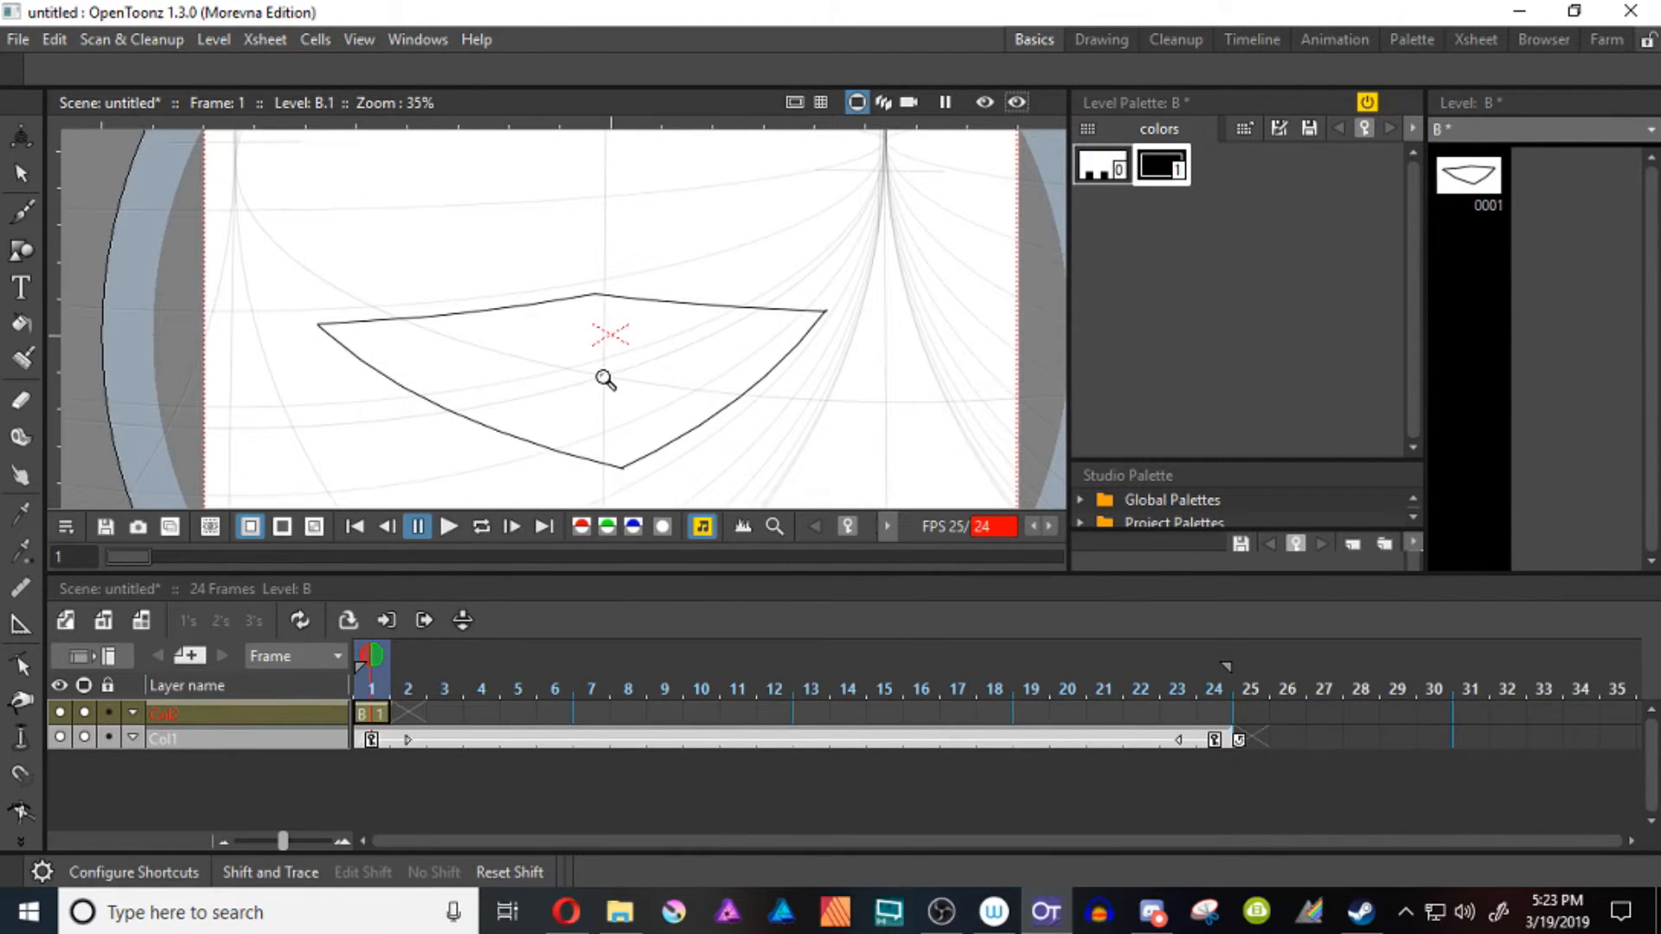
# Turn off Assistants for the Brush tool
pyautogui.press('b')
pyautogui.click(901, 69)
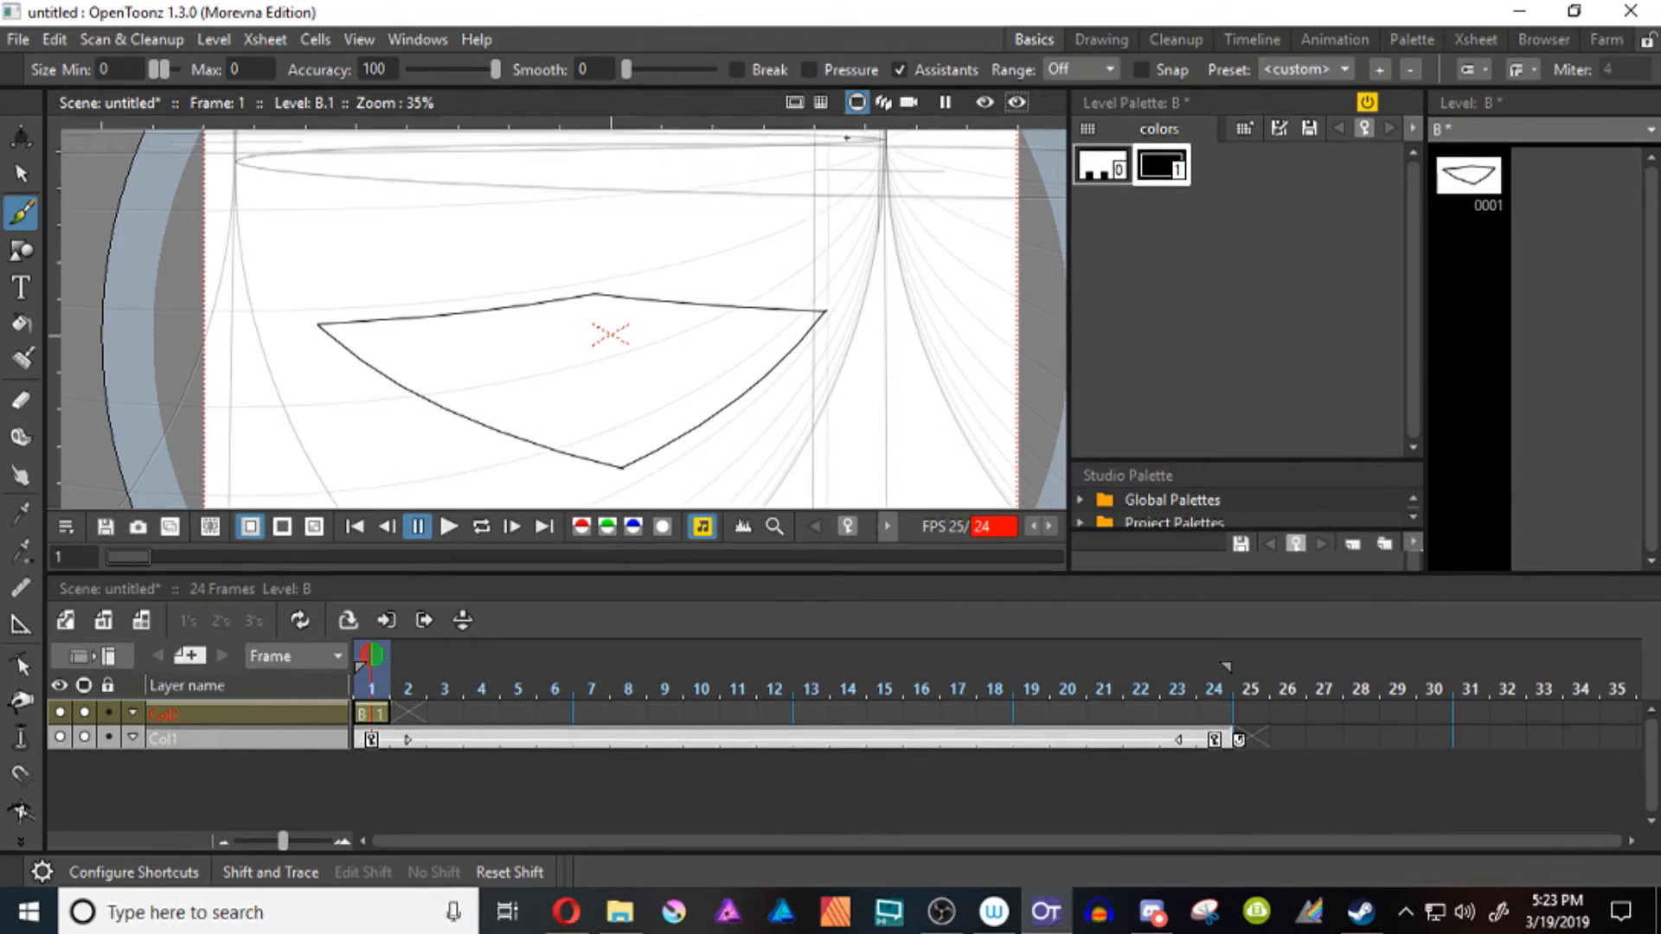
pyautogui.click(901, 70)
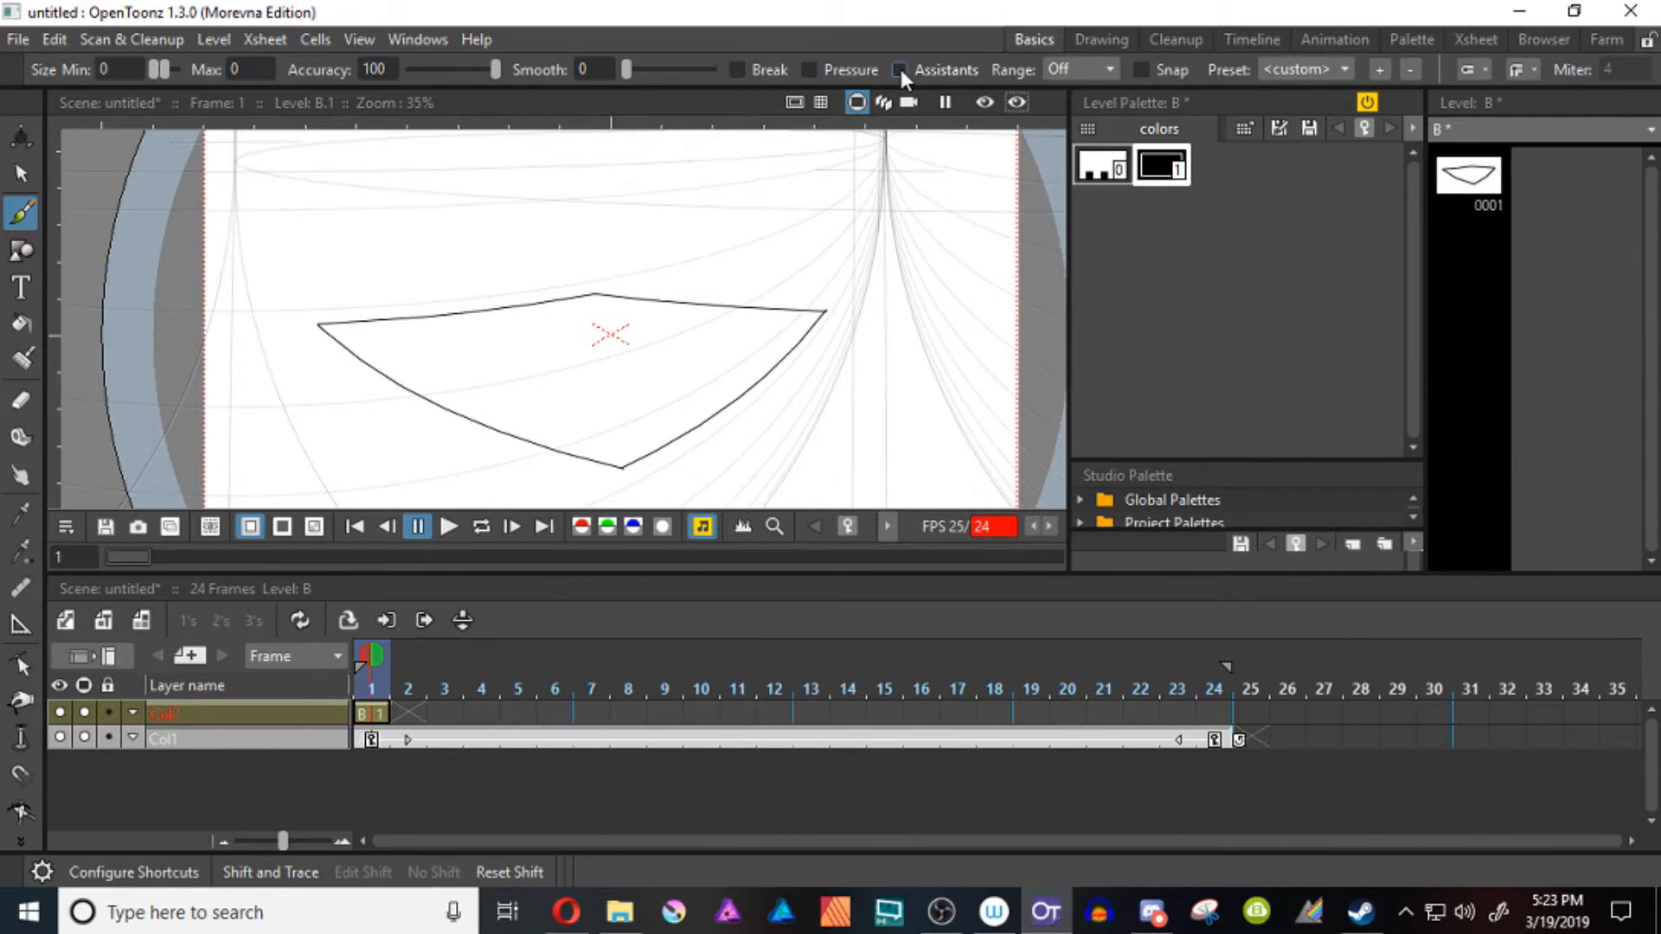
# With the Geometric tool's Polyline at size 0, draw a curved line between the top and bottom corners and a straight one between the side corners
pyautogui.click(22, 251)
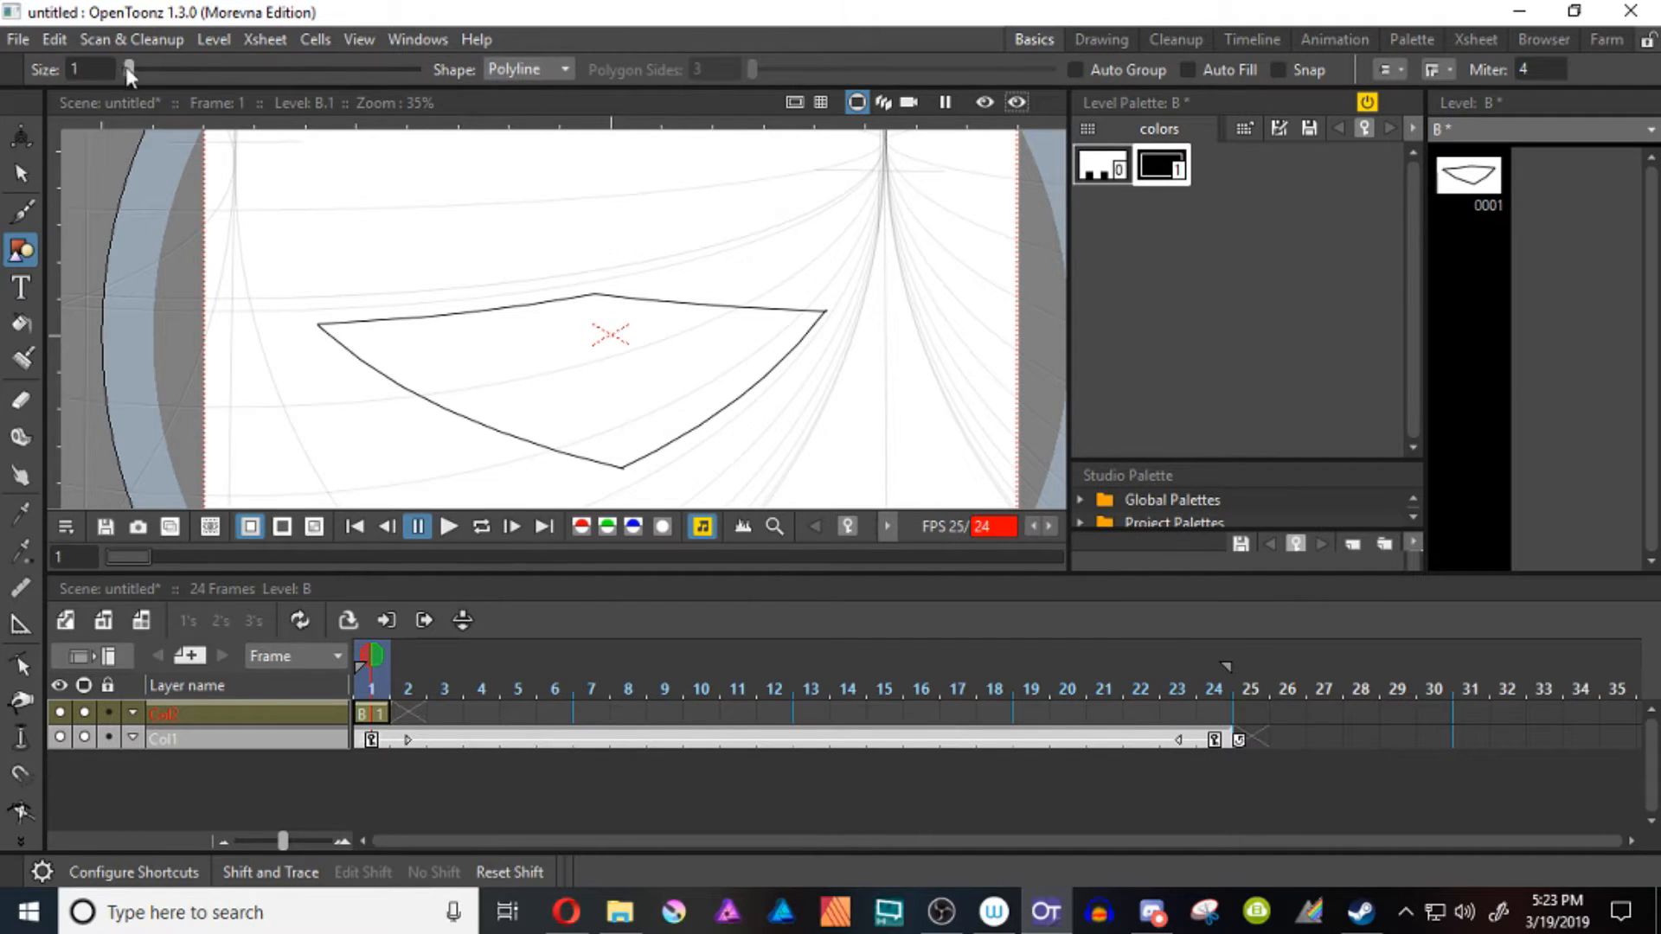
pyautogui.moveTo(126, 73); pyautogui.dragTo(121, 72)
pyautogui.click(596, 294)
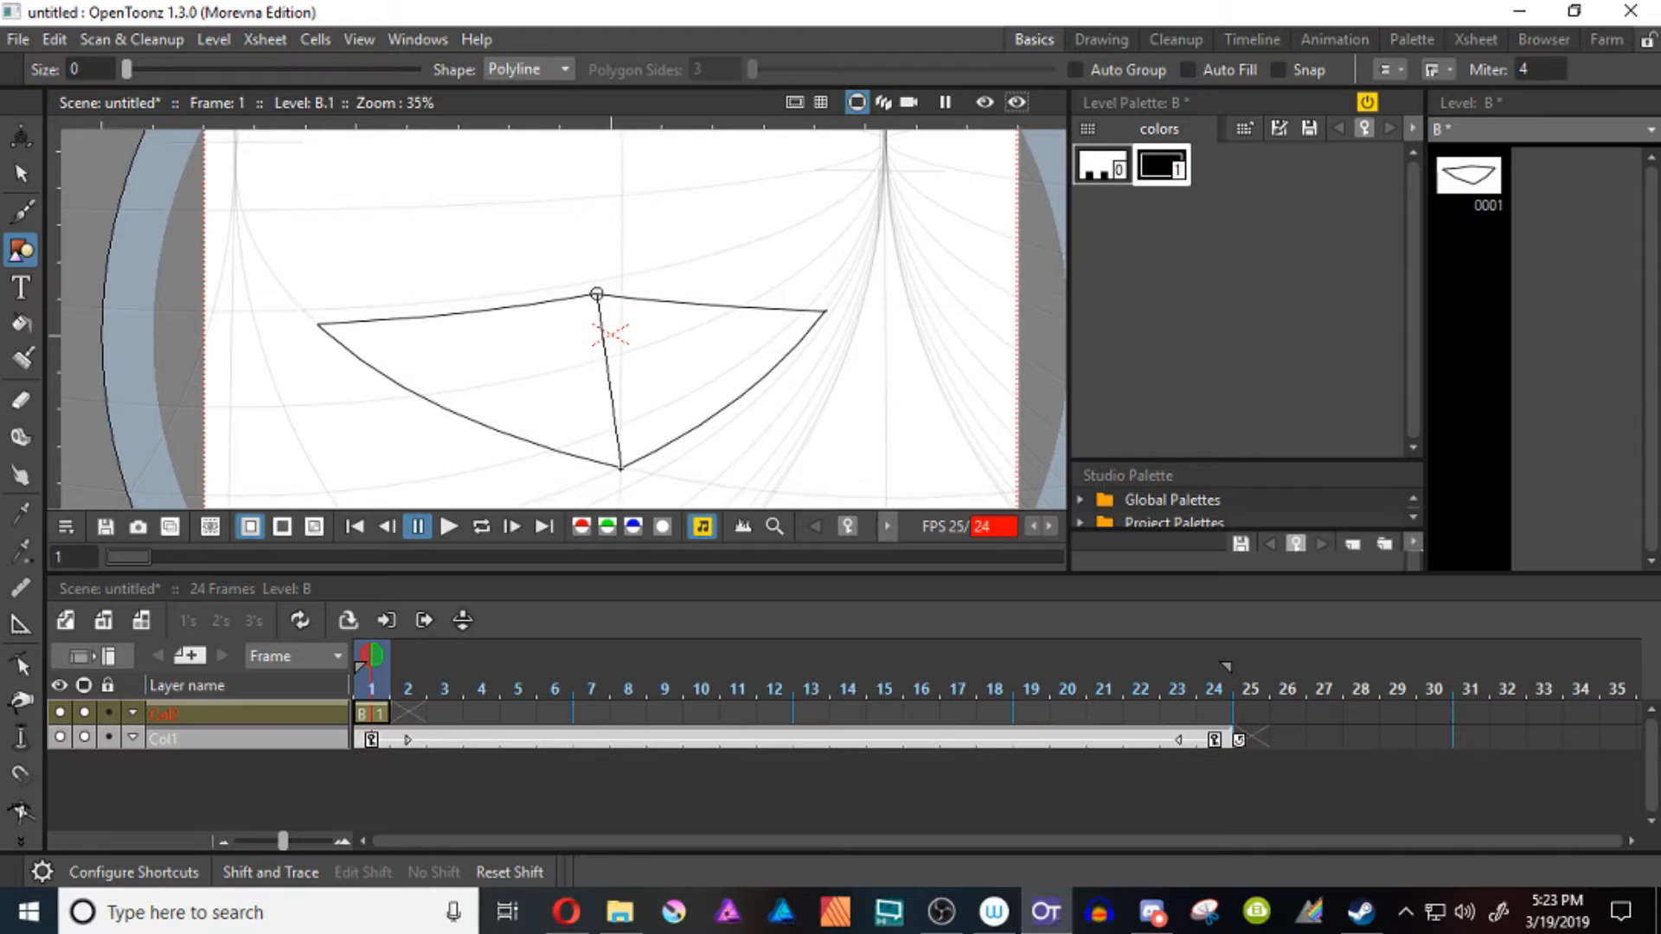
pyautogui.moveTo(620, 469); pyautogui.dragTo(644, 506)
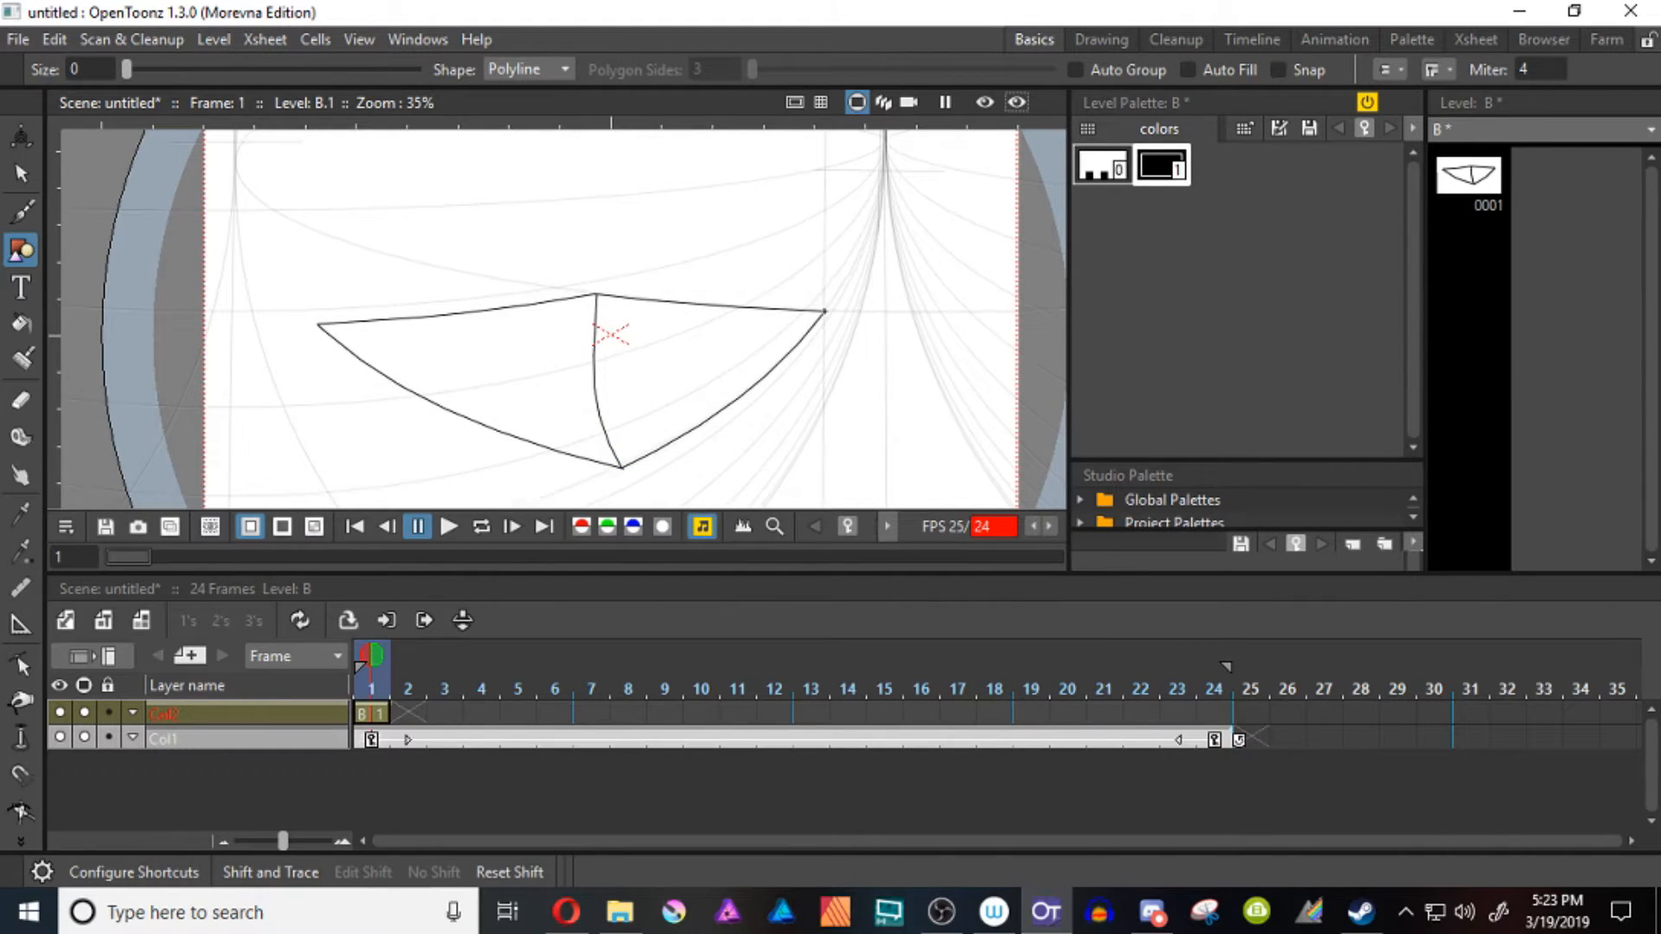
pyautogui.click(824, 310)
pyautogui.doubleClick(317, 325)
pyautogui.press('c')
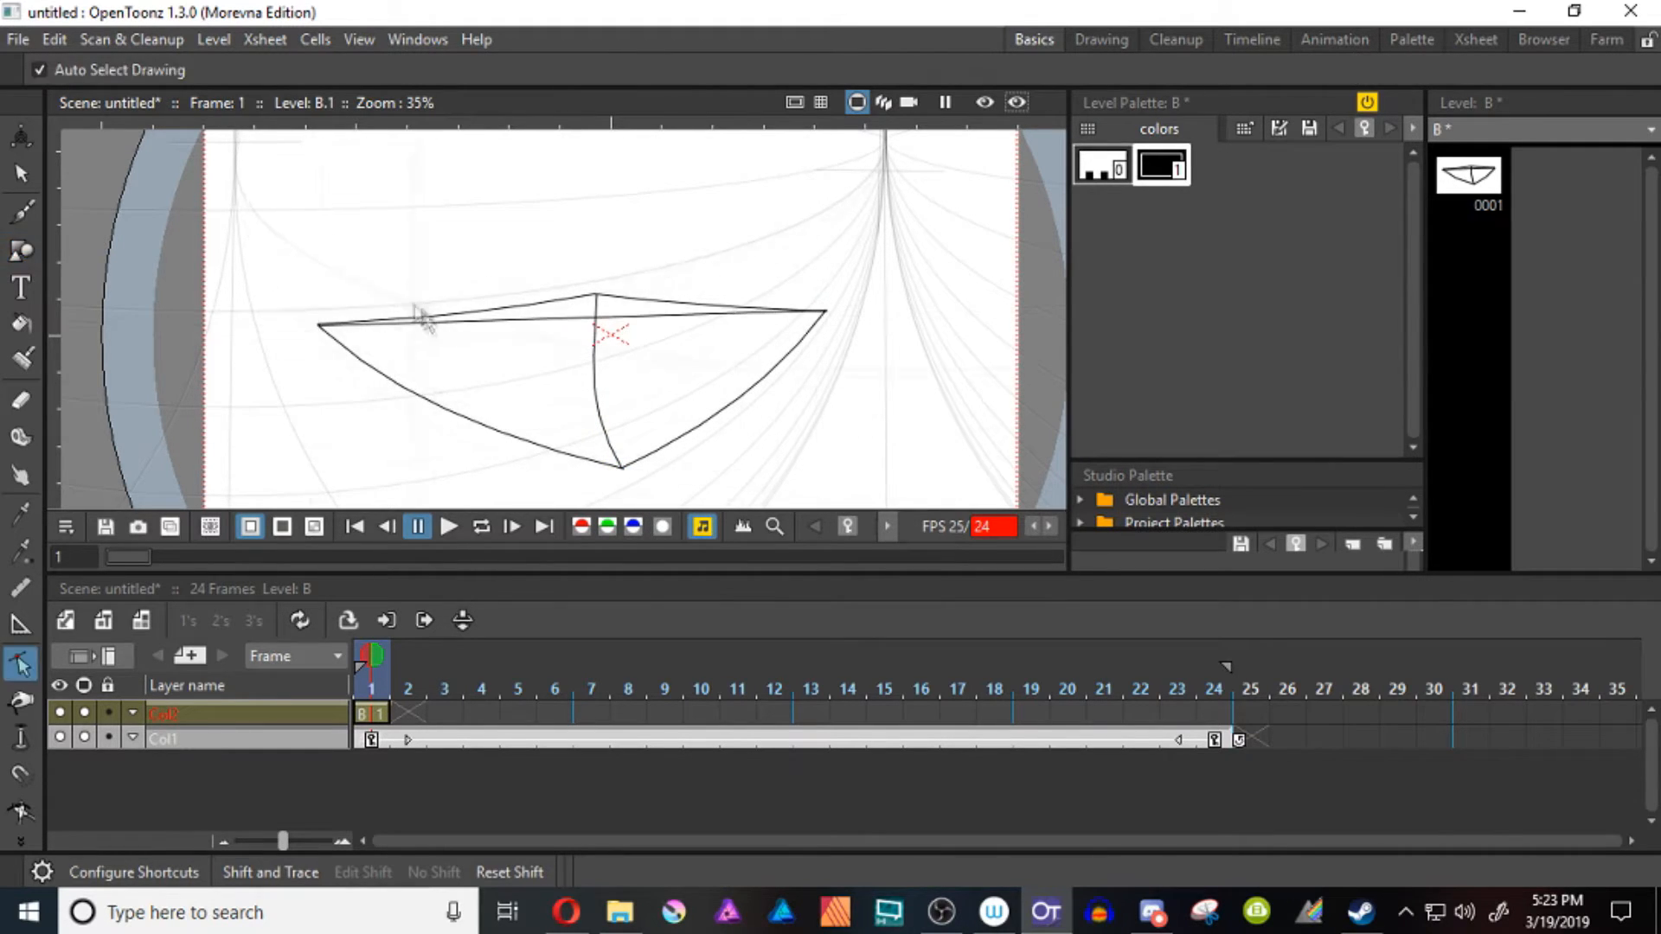
# Bend the line between the side corners slightly downward, and soften the curve of the central vertical line with their control points
pyautogui.click(316, 326)
pyautogui.moveTo(571, 318); pyautogui.dragTo(580, 333)
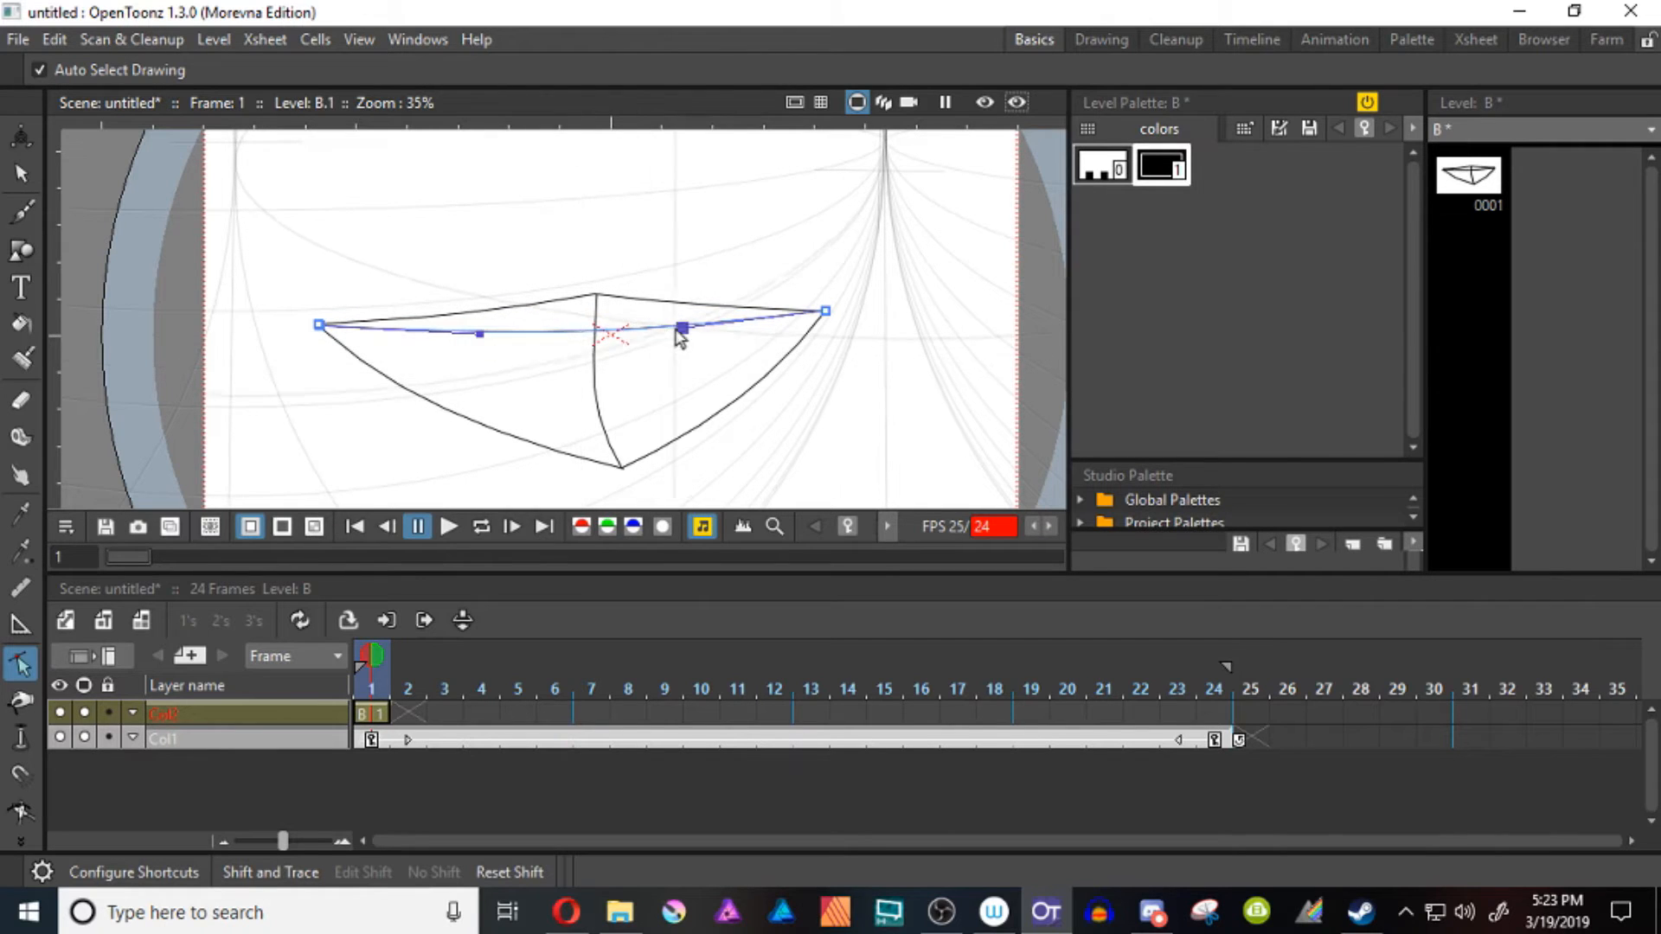
pyautogui.moveTo(682, 327); pyautogui.dragTo(689, 329)
pyautogui.click(593, 410)
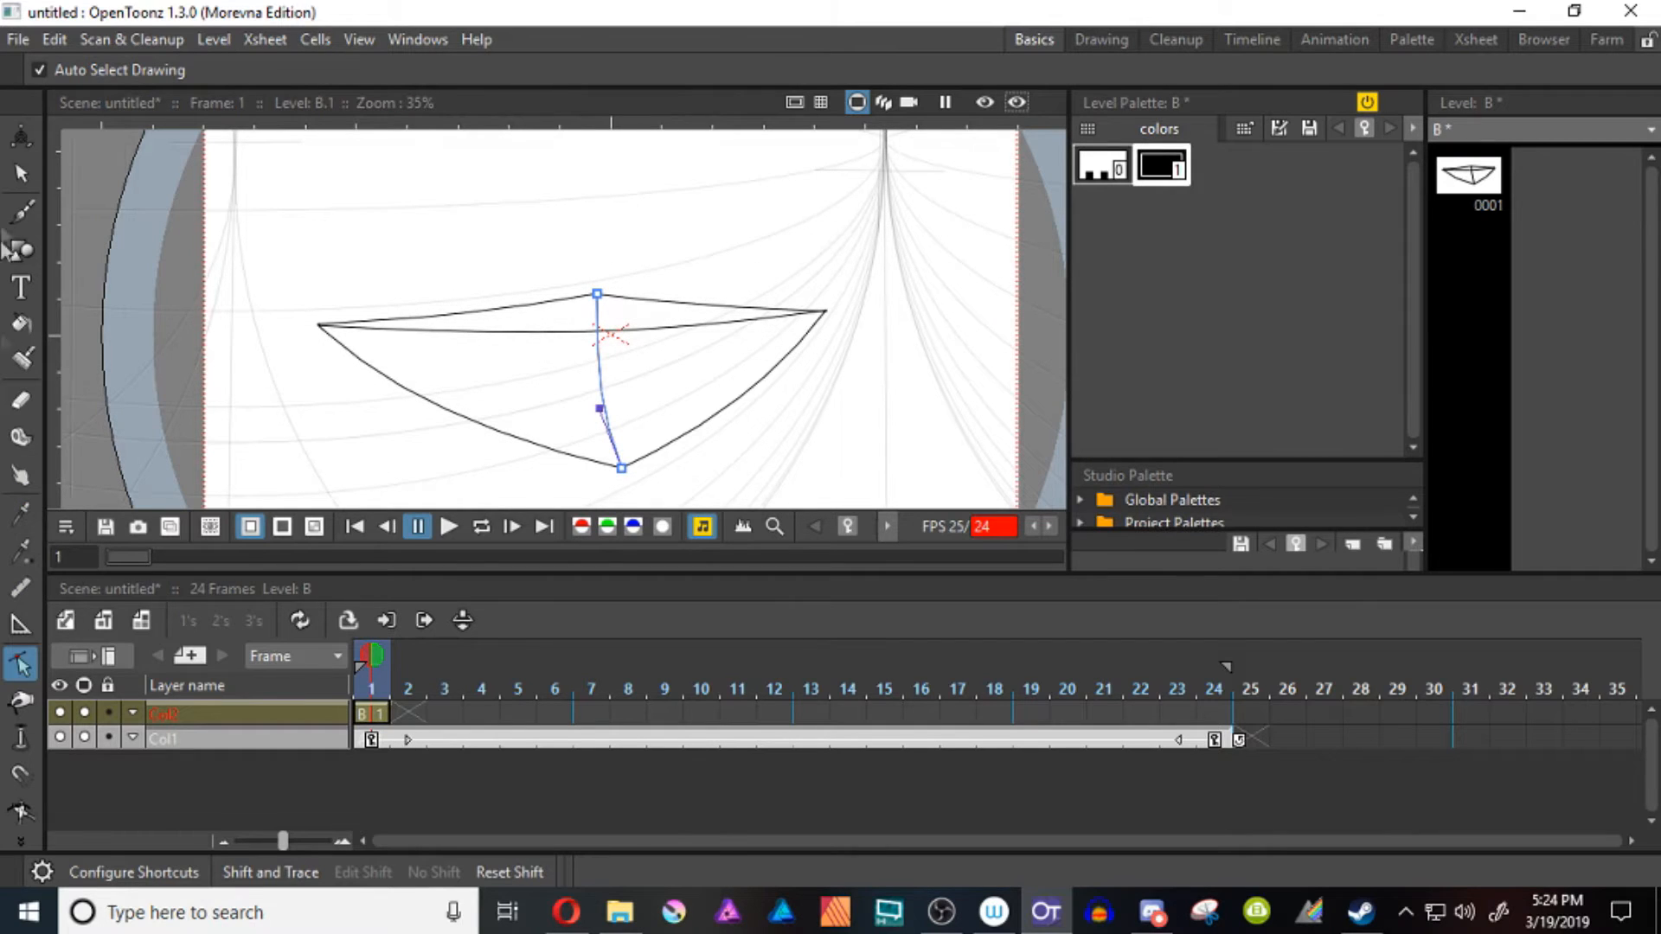
# With the Brush and Assistants on, draw two lines through the shape's centre that divide it into four perspective quarters
pyautogui.click(33, 218)
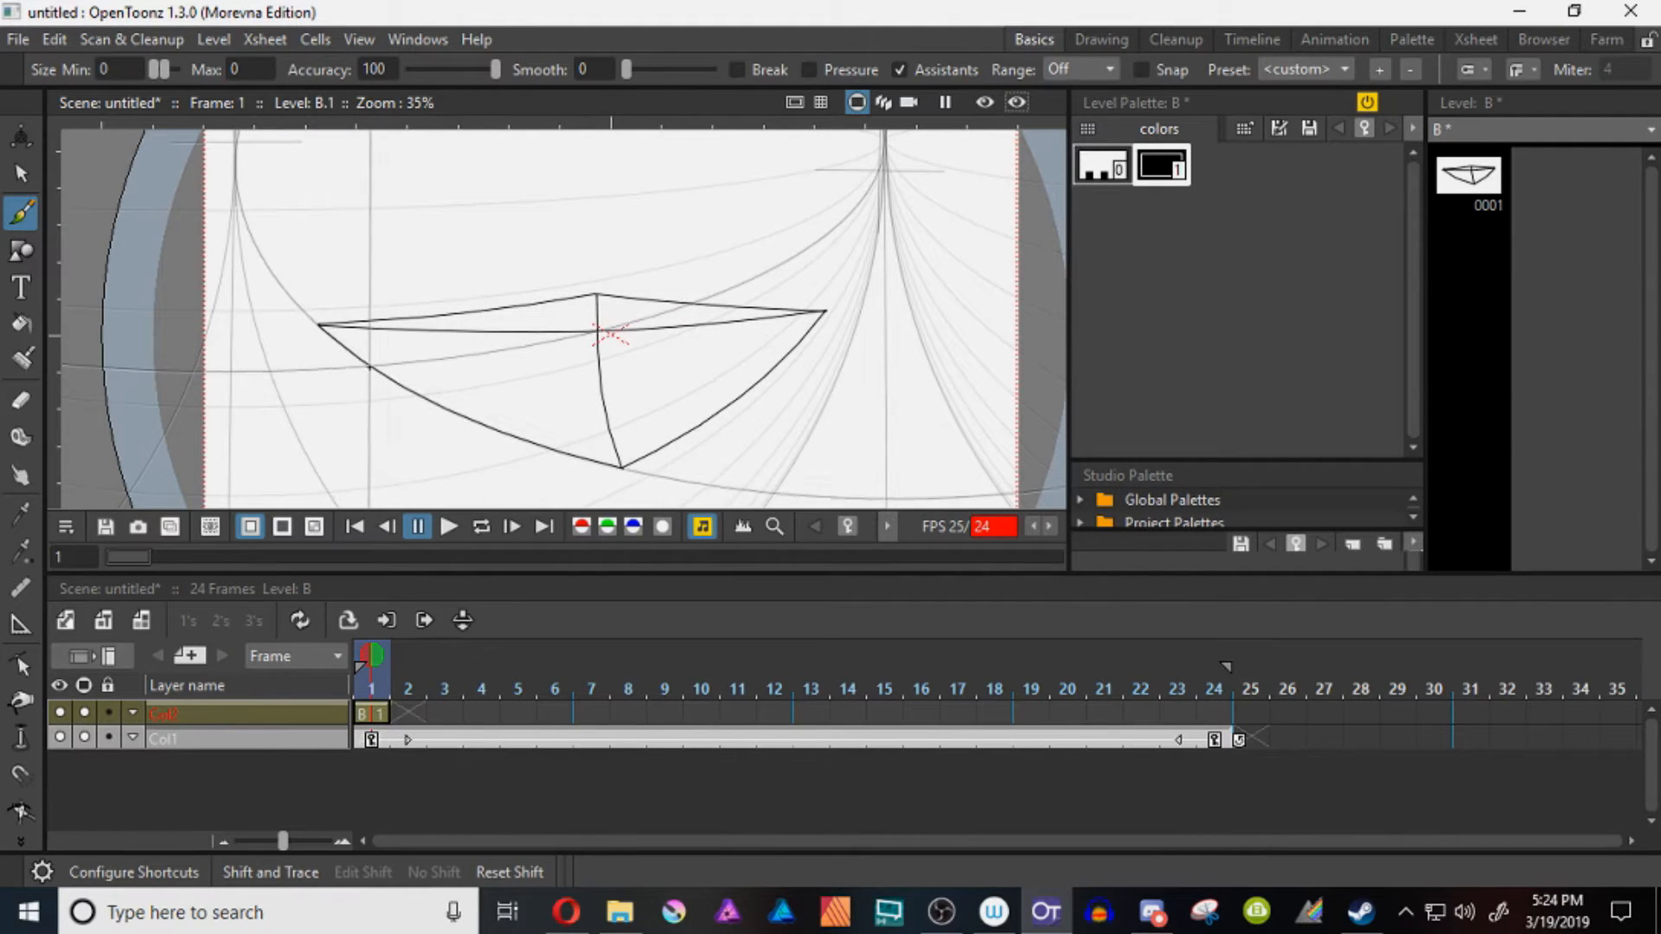
pyautogui.moveTo(372, 366); pyautogui.dragTo(596, 332)
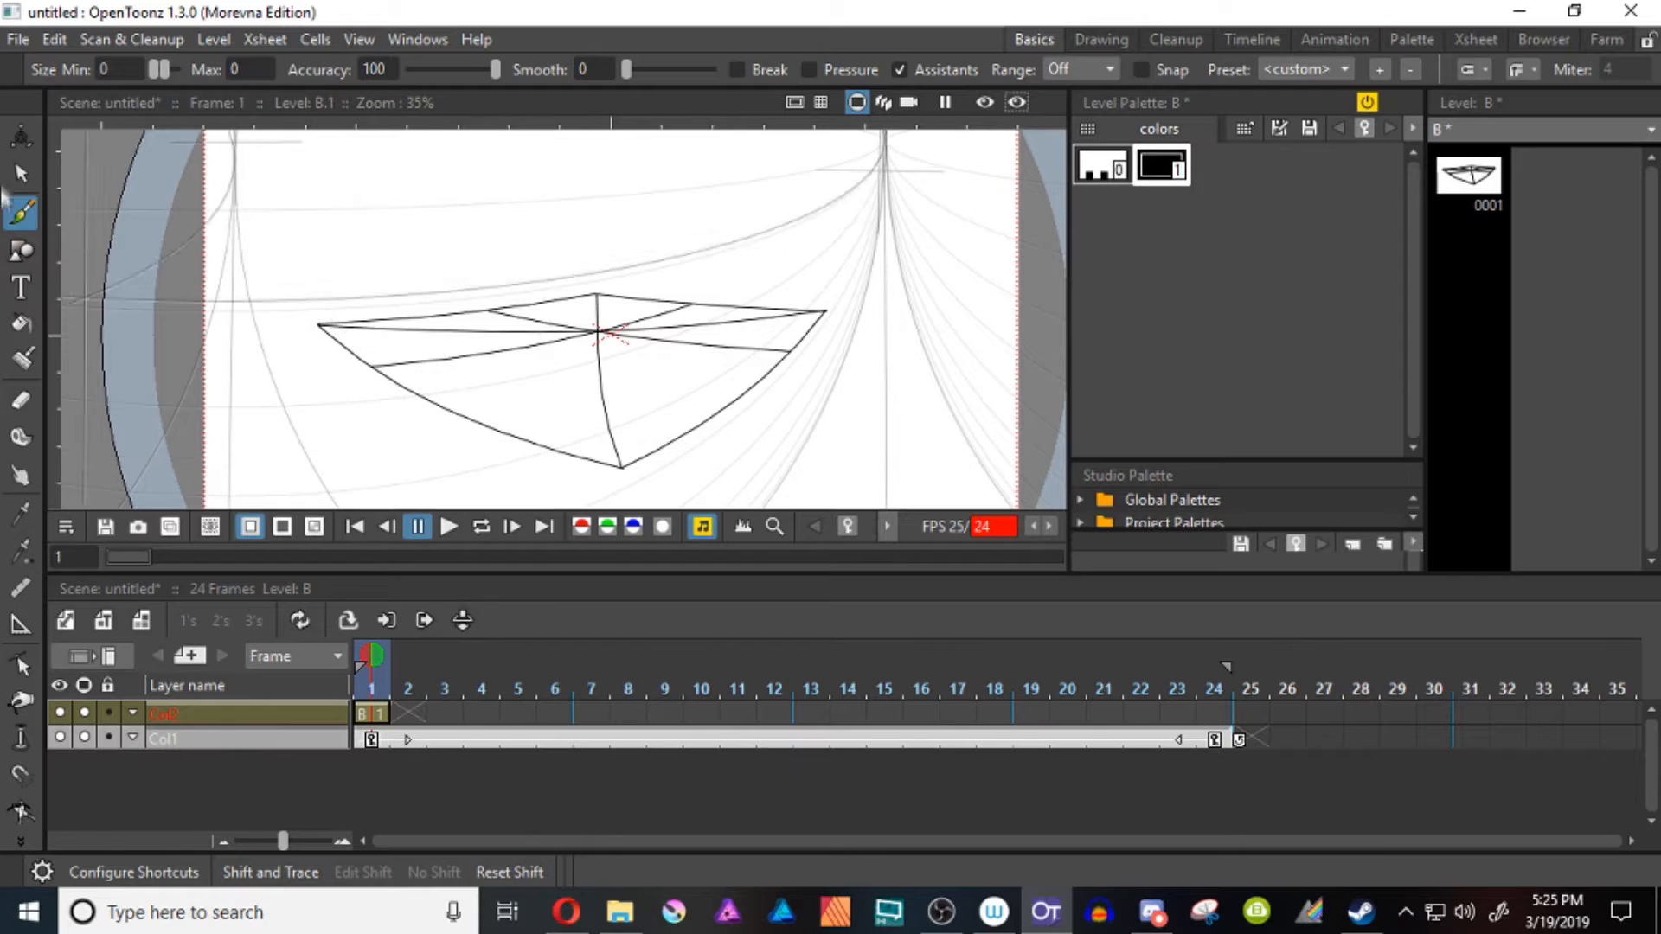
# Draw slightly curved Polyline diagonals across the left and right quarters, and Brush grid lines through their crossings to complete a four-by-four grid
pyautogui.press('g')
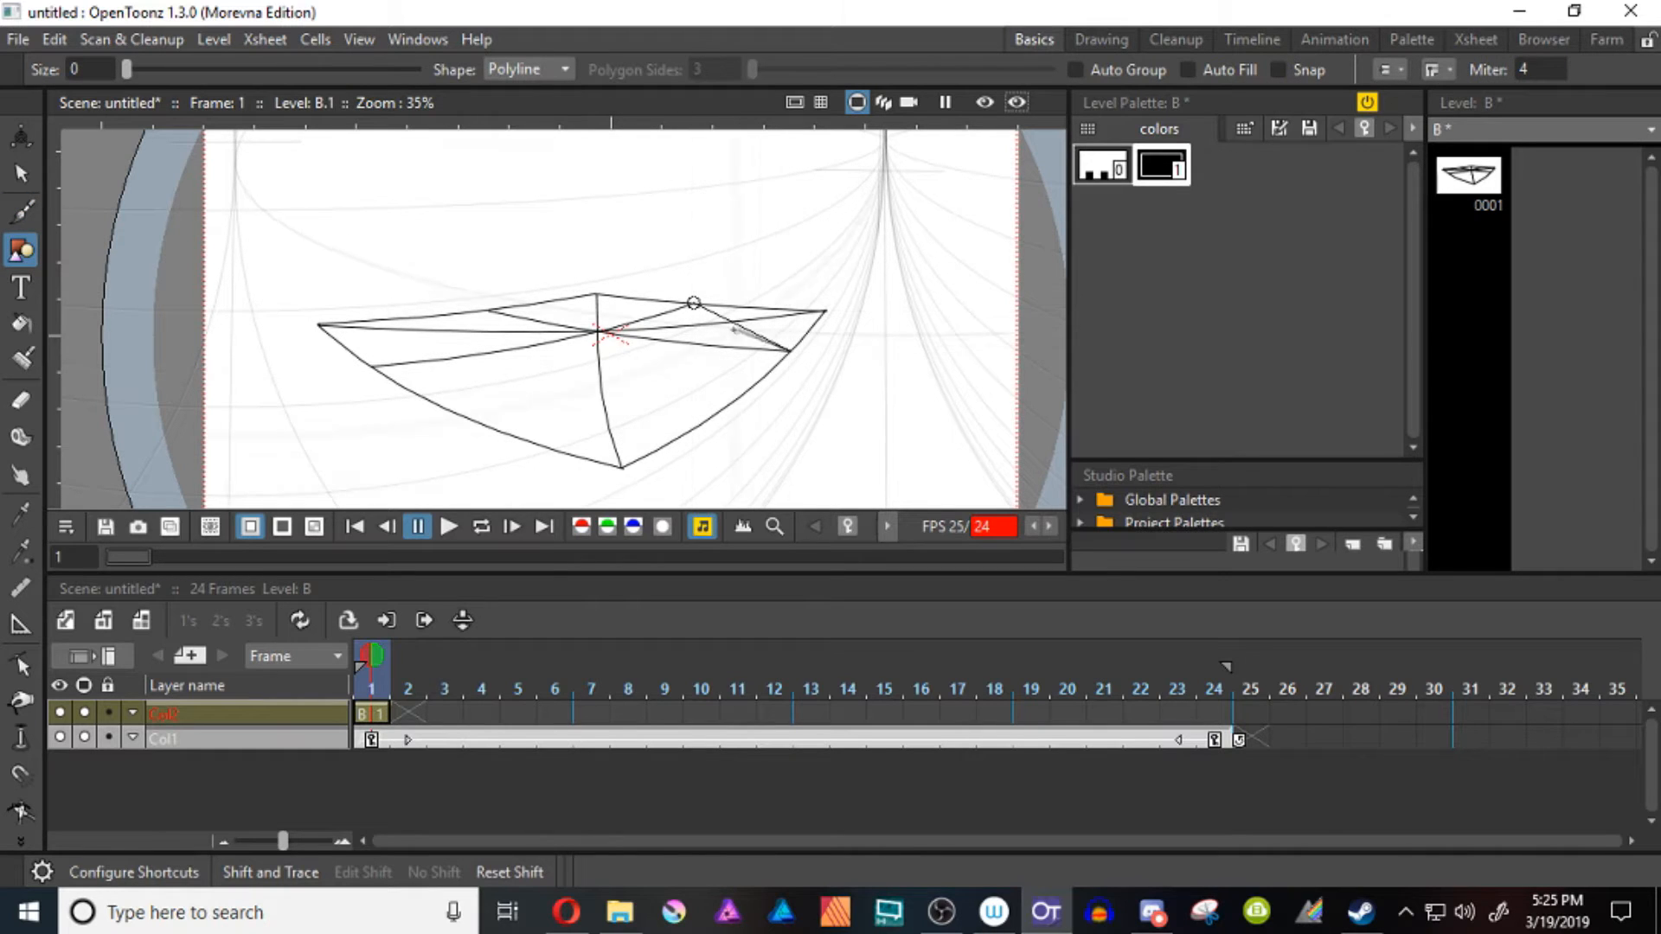
pyautogui.press('c')
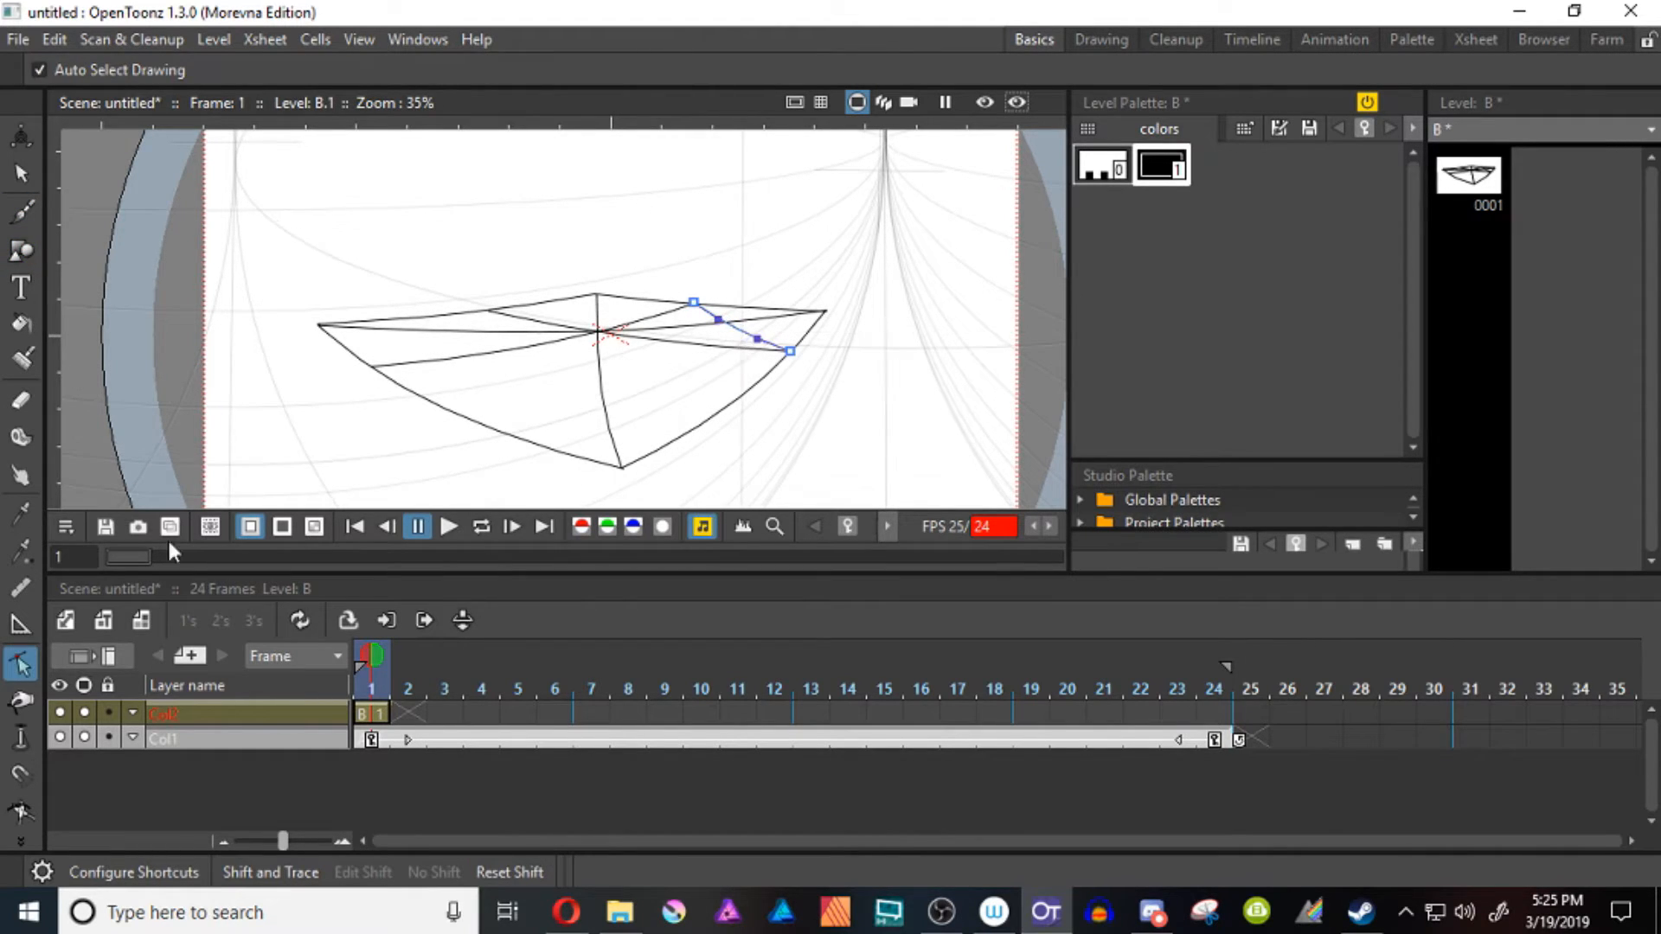
pyautogui.press('g')
pyautogui.moveTo(487, 309); pyautogui.dragTo(494, 298)
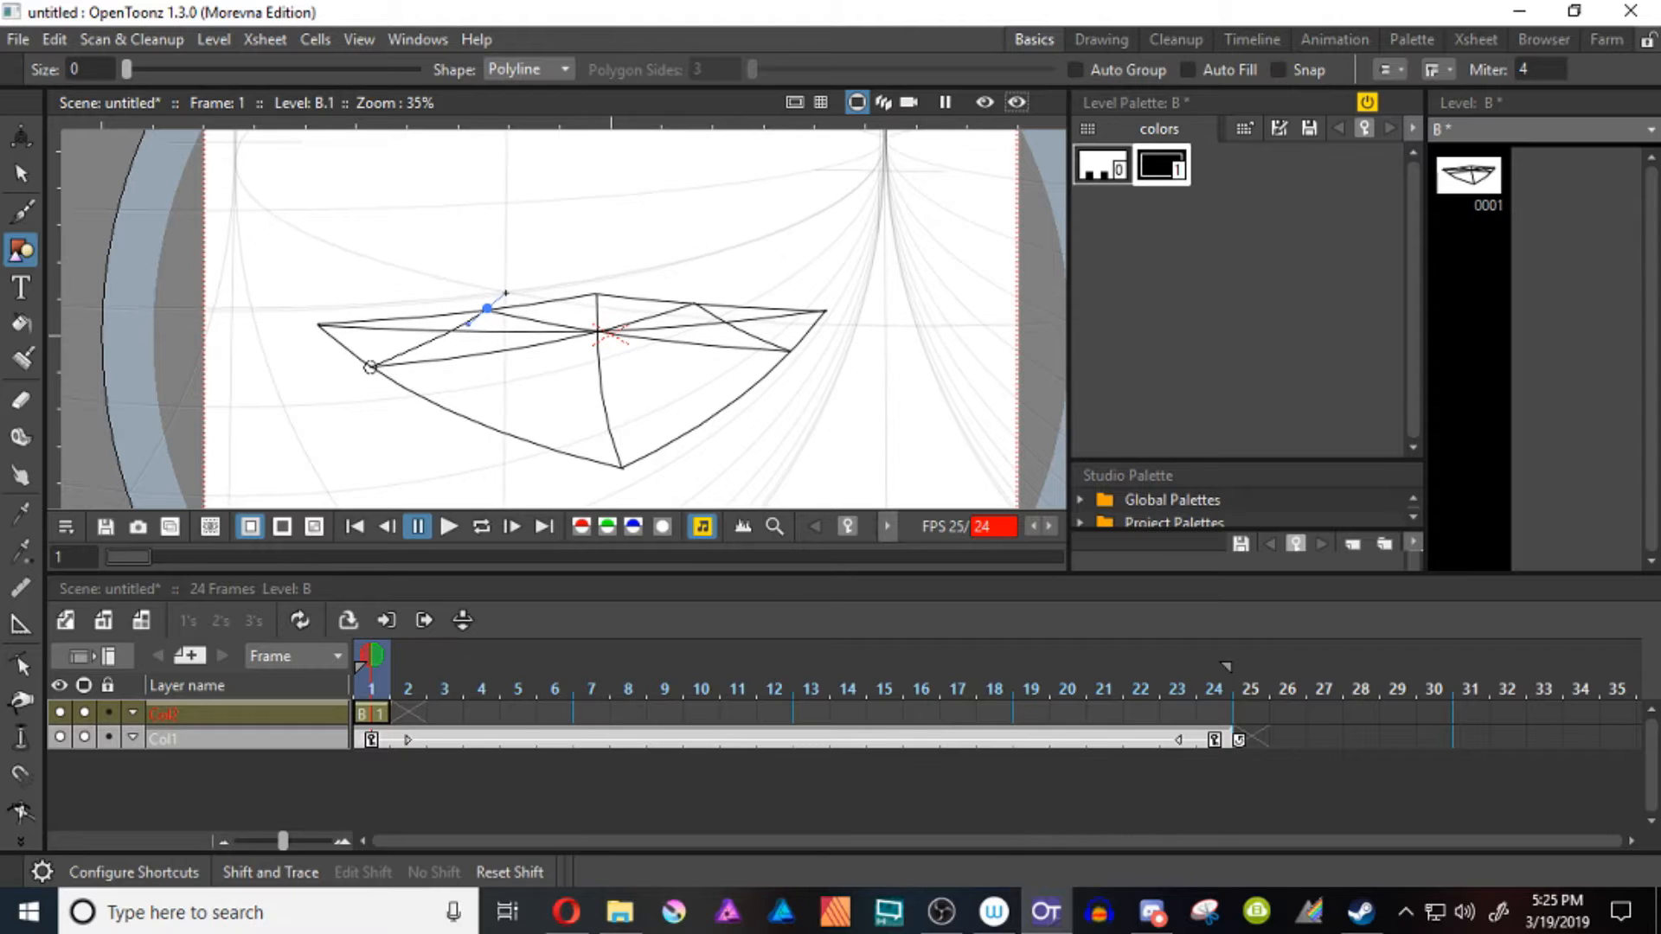
pyautogui.press('b')
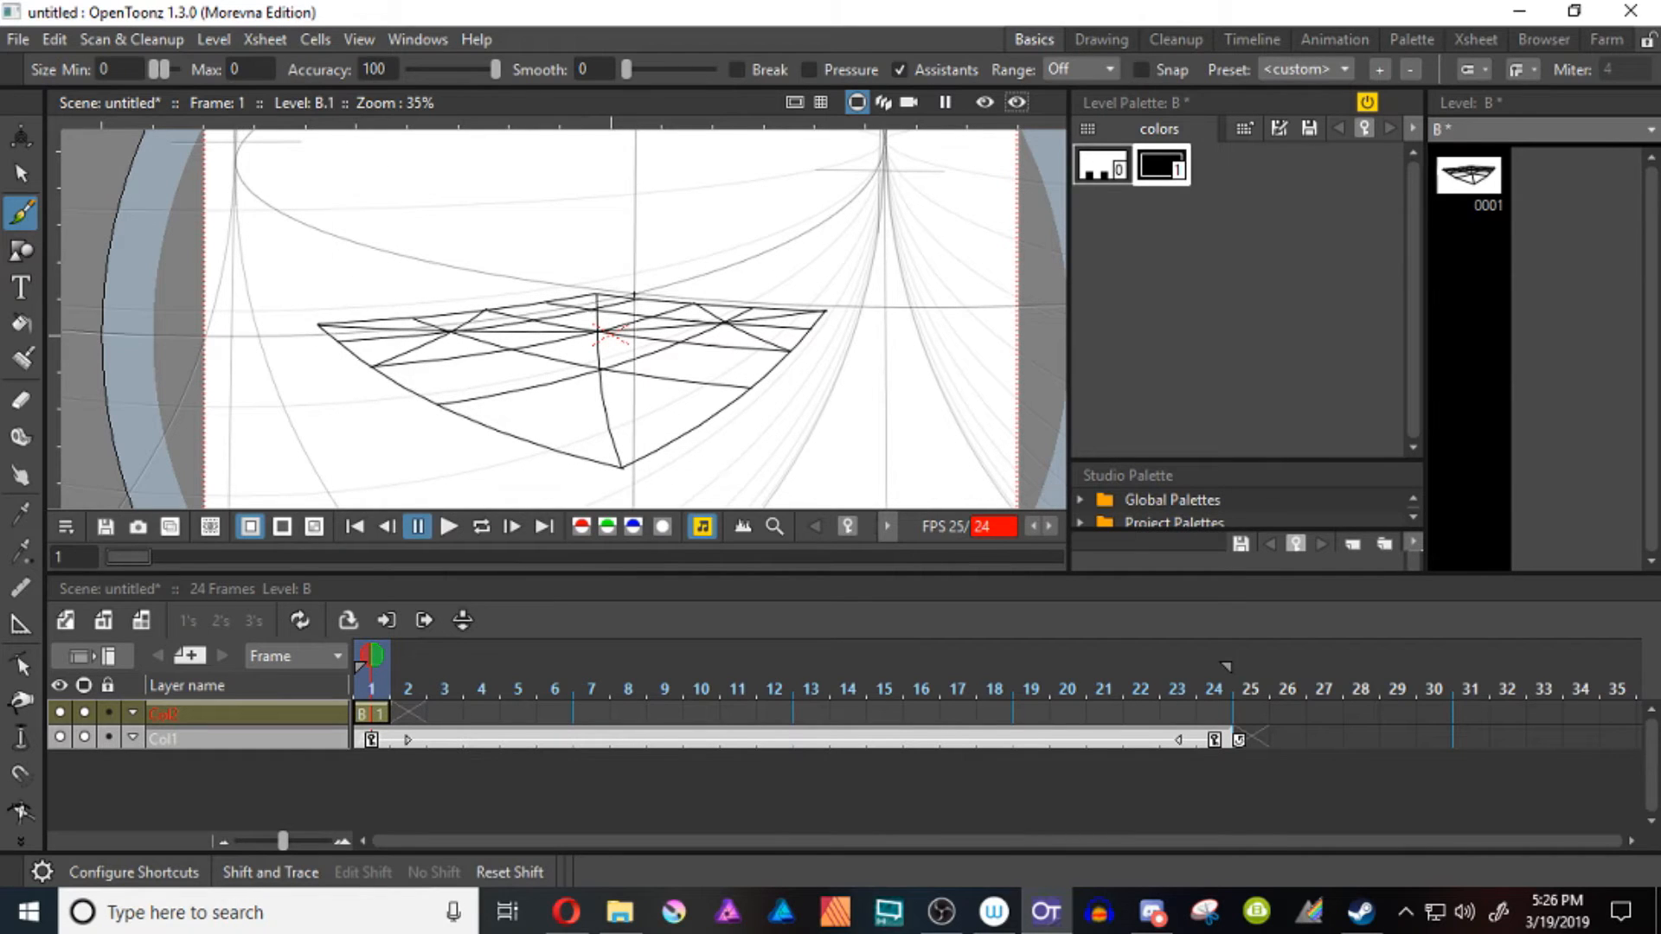
# Delete the four construction diagonals: the central vertical, the line between the side corners, and the short left and right ones
pyautogui.press('s')
pyautogui.hotkey('ctrl', 'a')
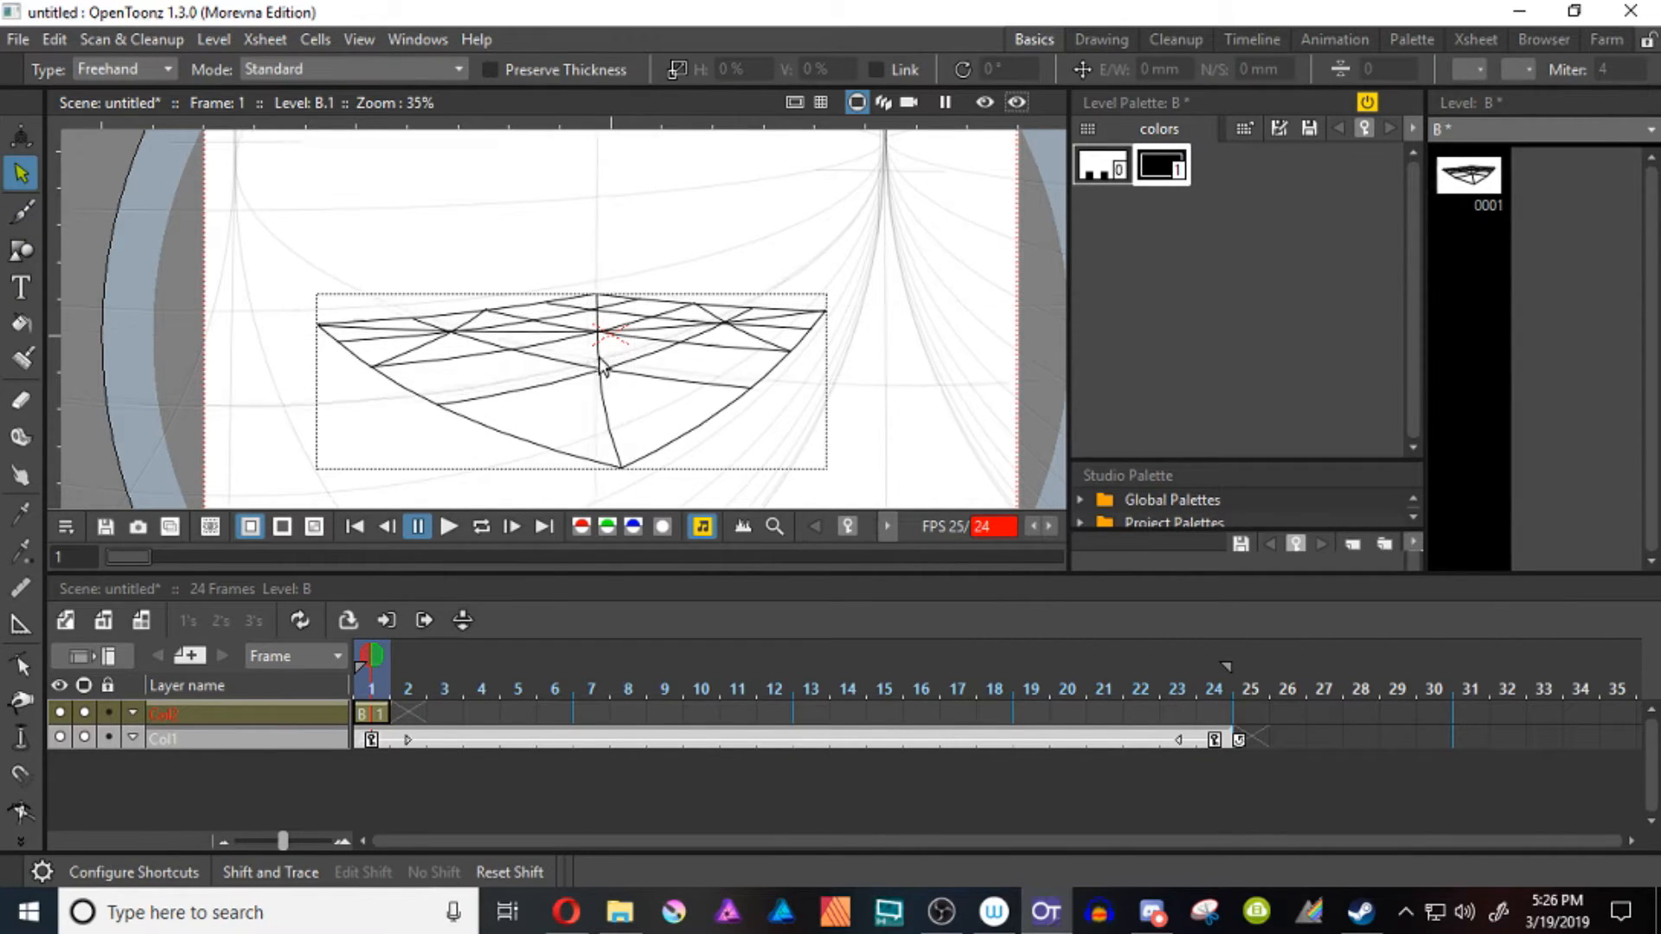
pyautogui.click(597, 418)
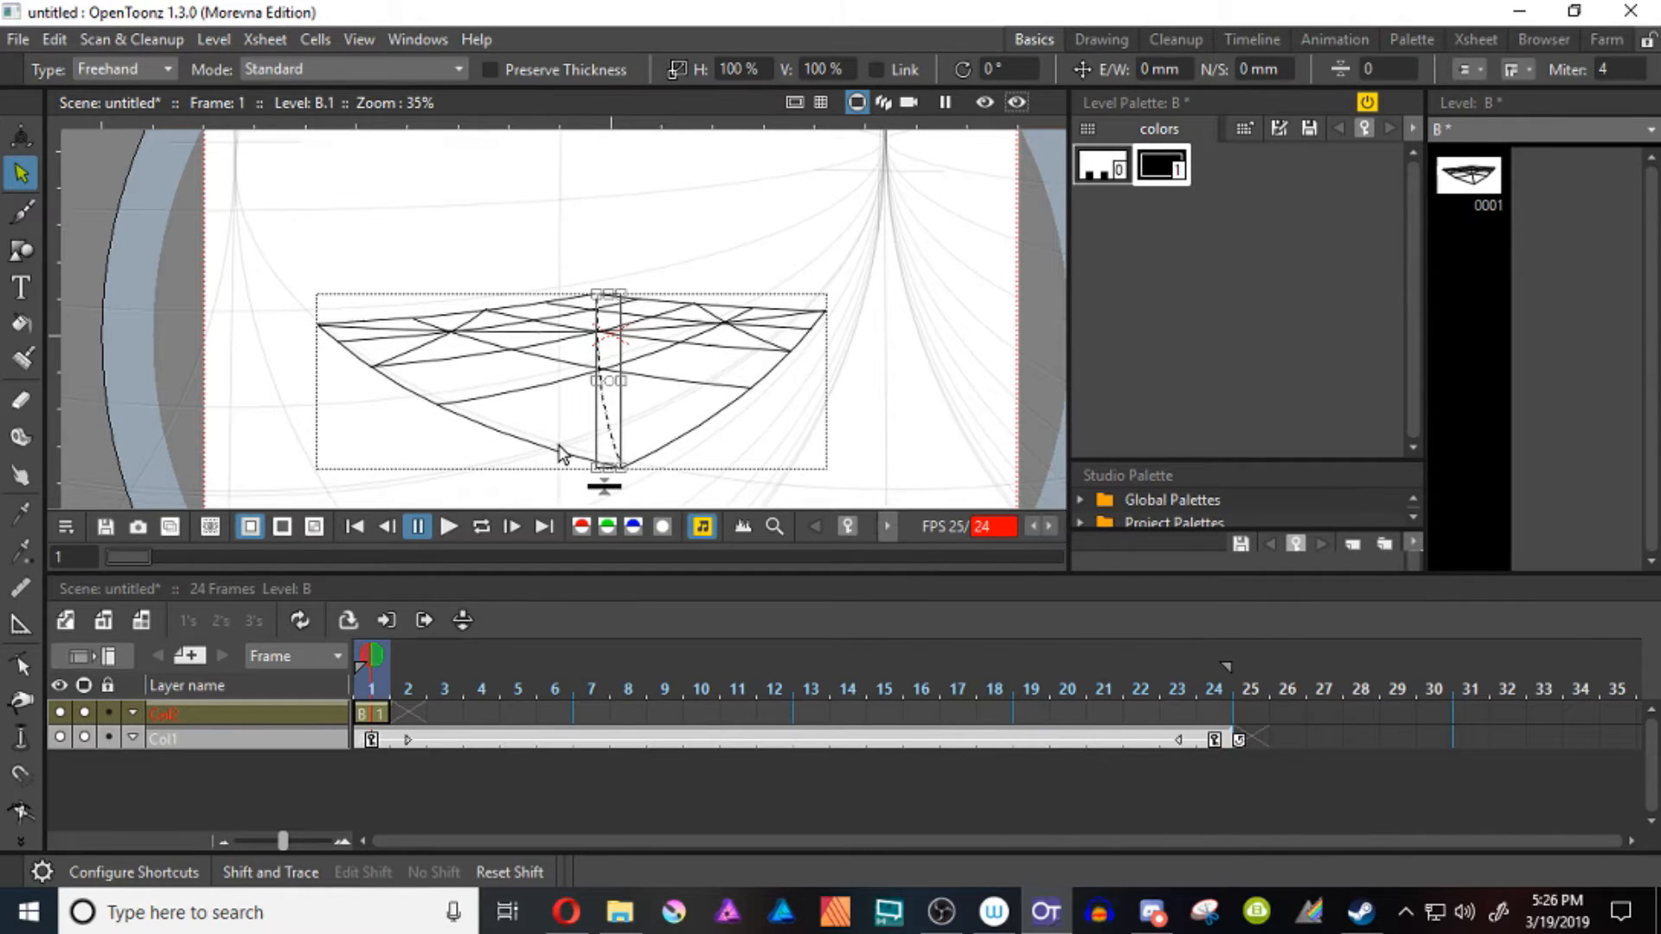
pyautogui.press('Delete')
pyautogui.click(530, 332)
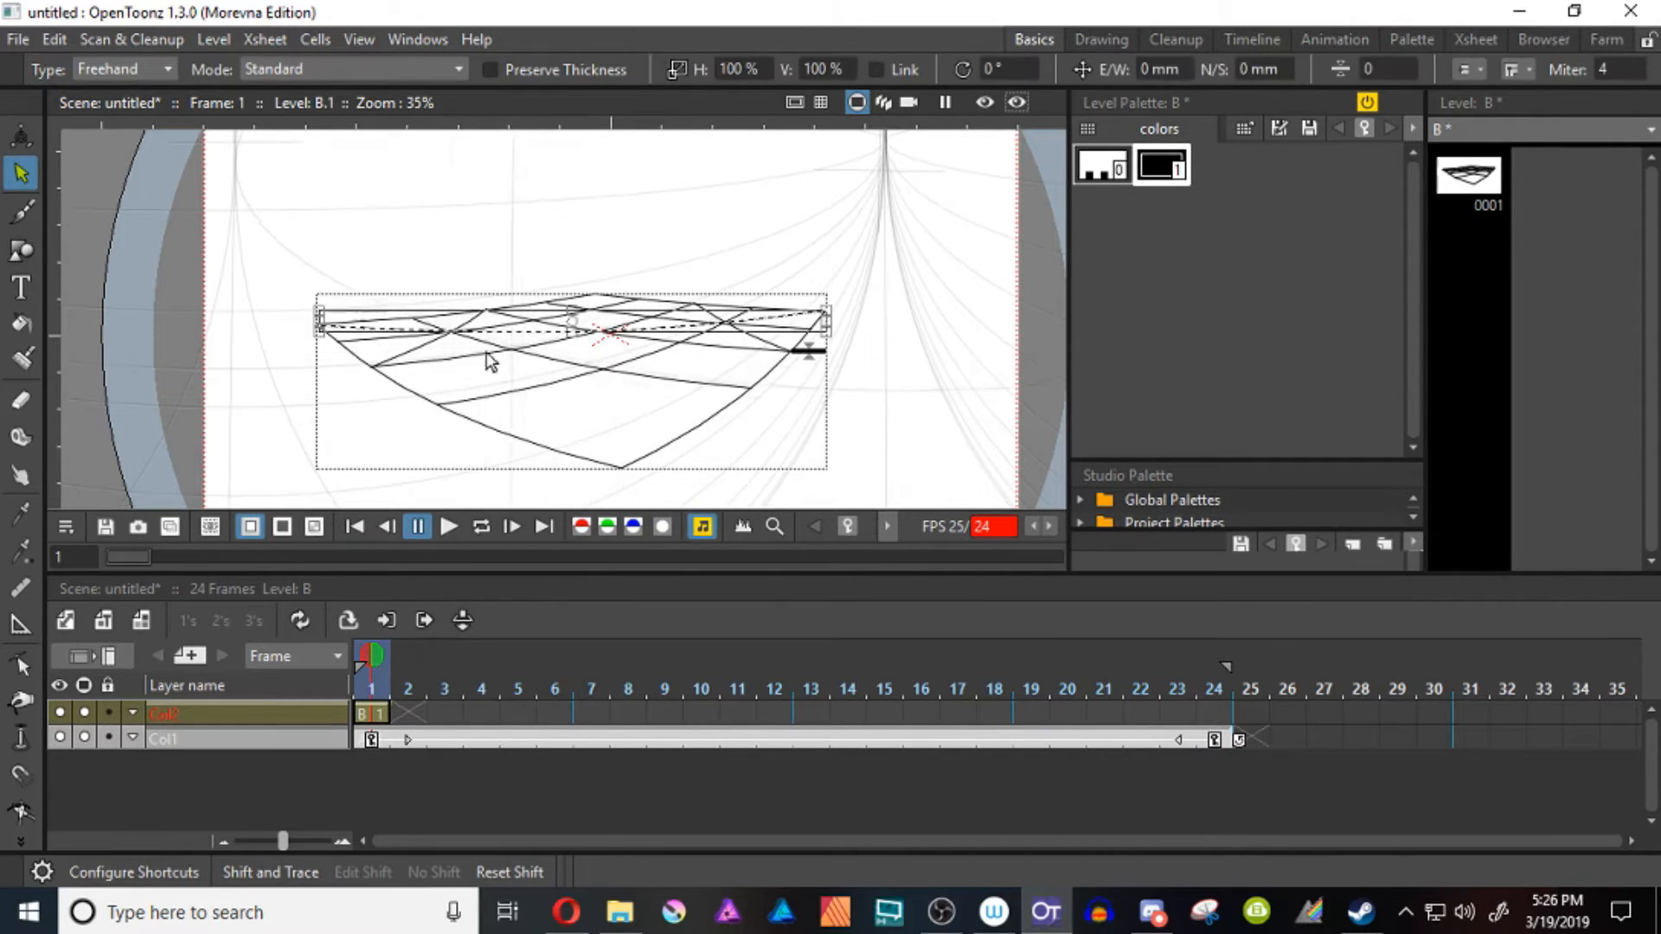
pyautogui.press('Delete')
pyautogui.click(437, 342)
pyautogui.press('Delete')
pyautogui.click(714, 320)
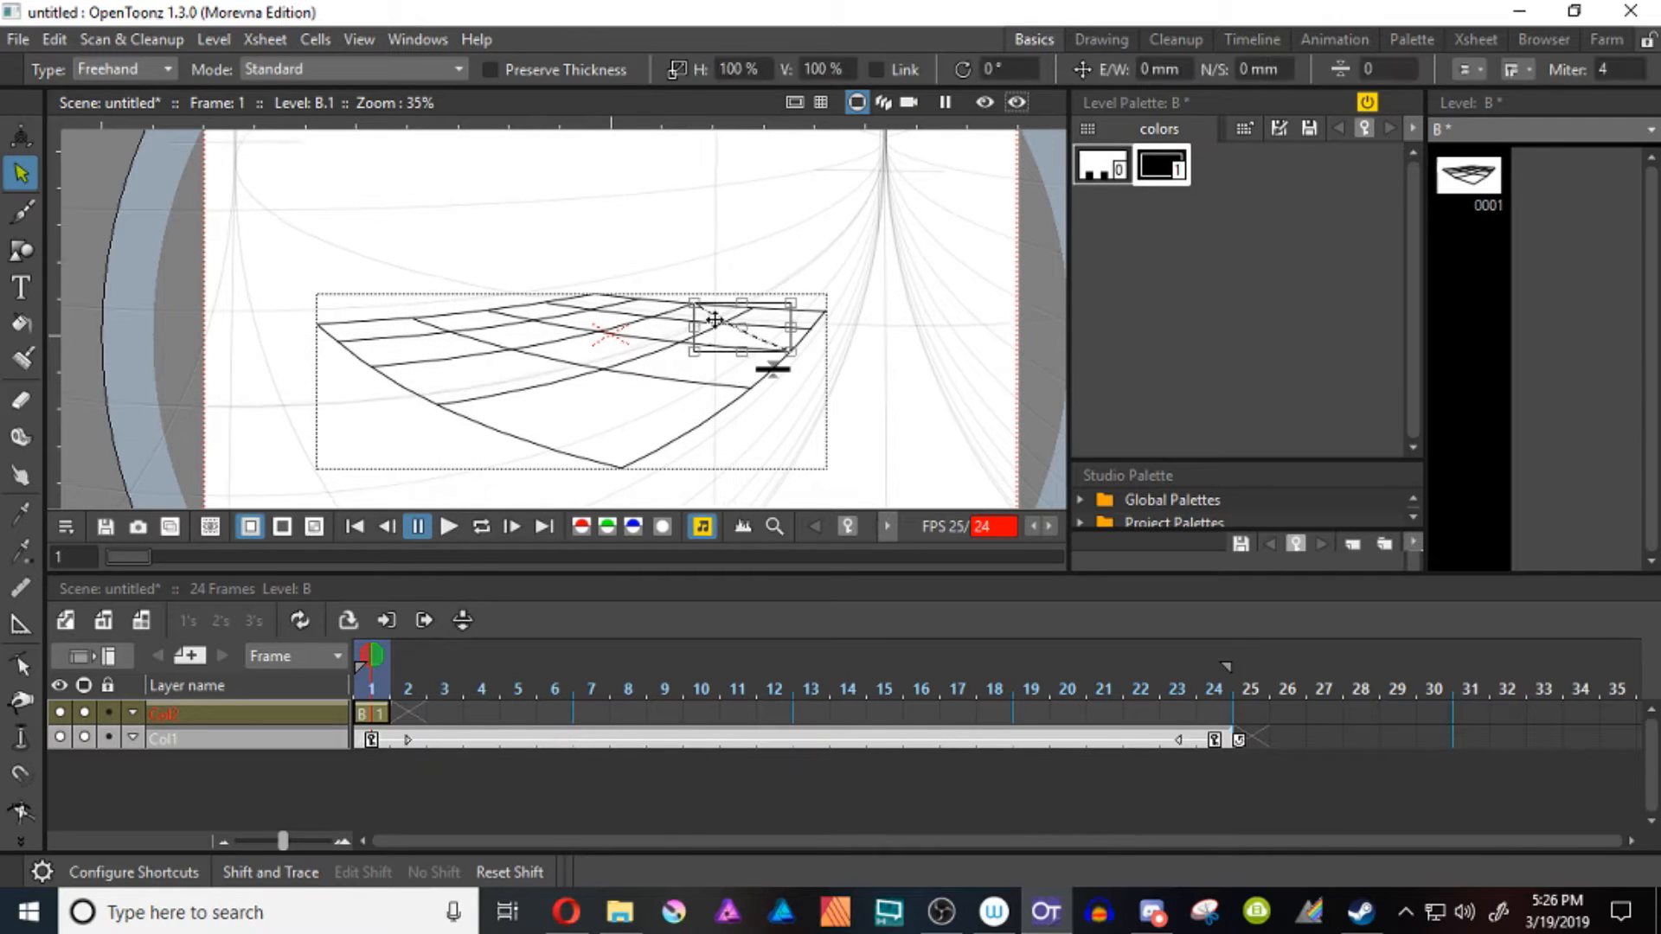
pyautogui.press('Delete')
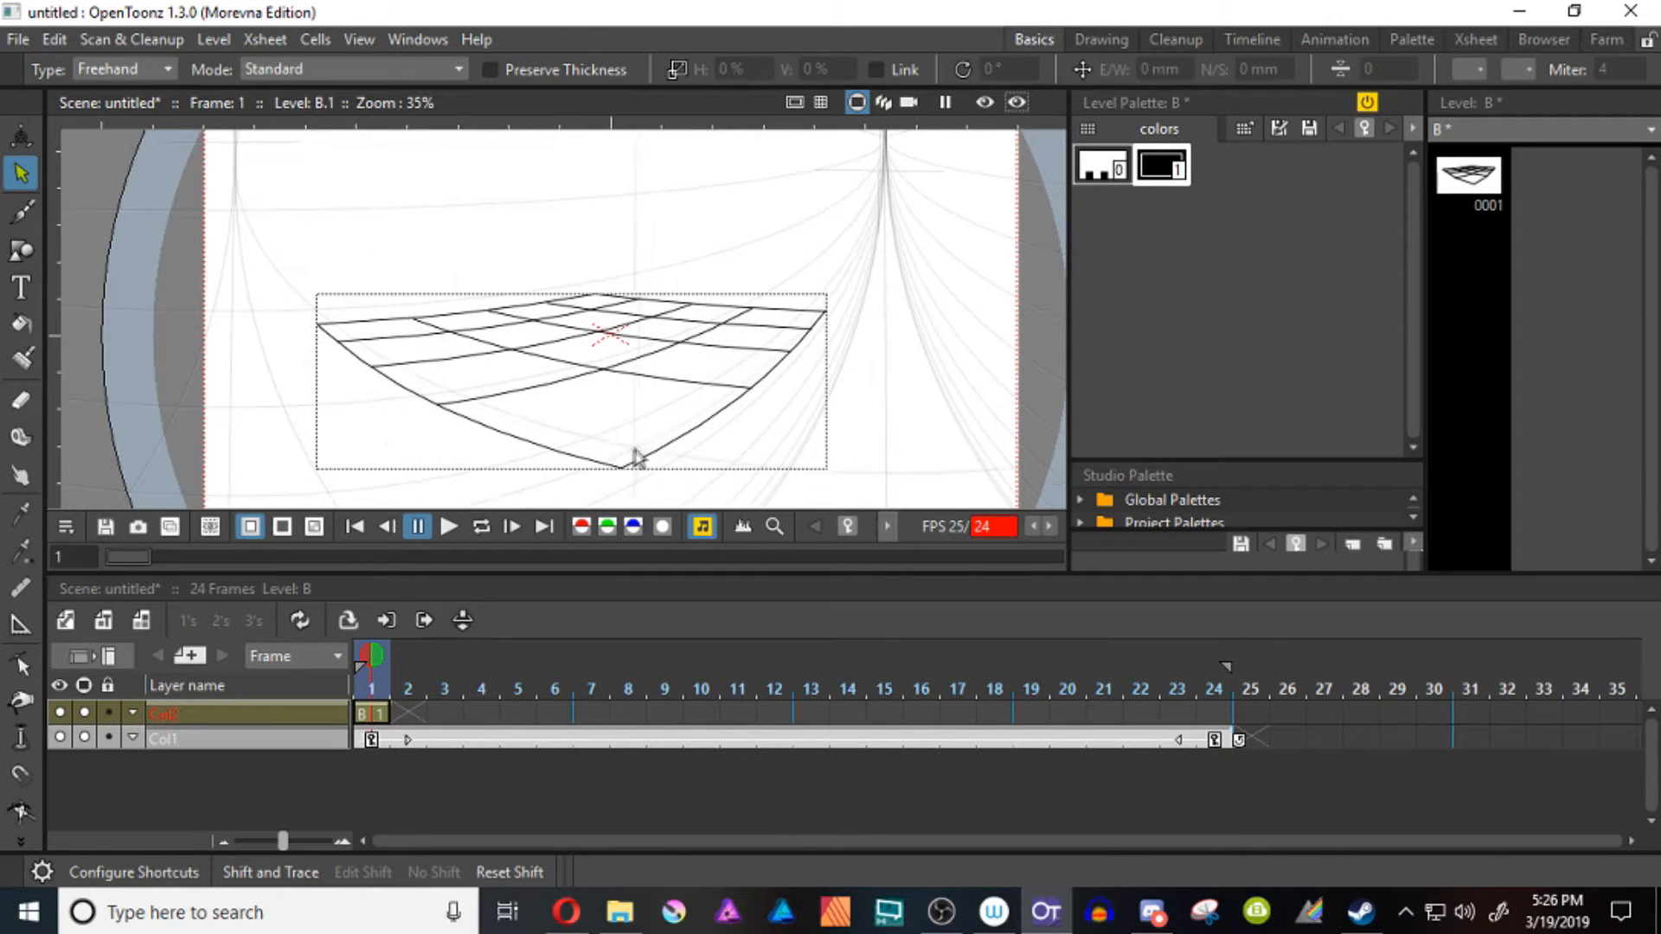
# With the Polyline, draw two crossing diagonals over the strip of cells along the lower-right edge, curving them to fit the perspective
pyautogui.press('g')
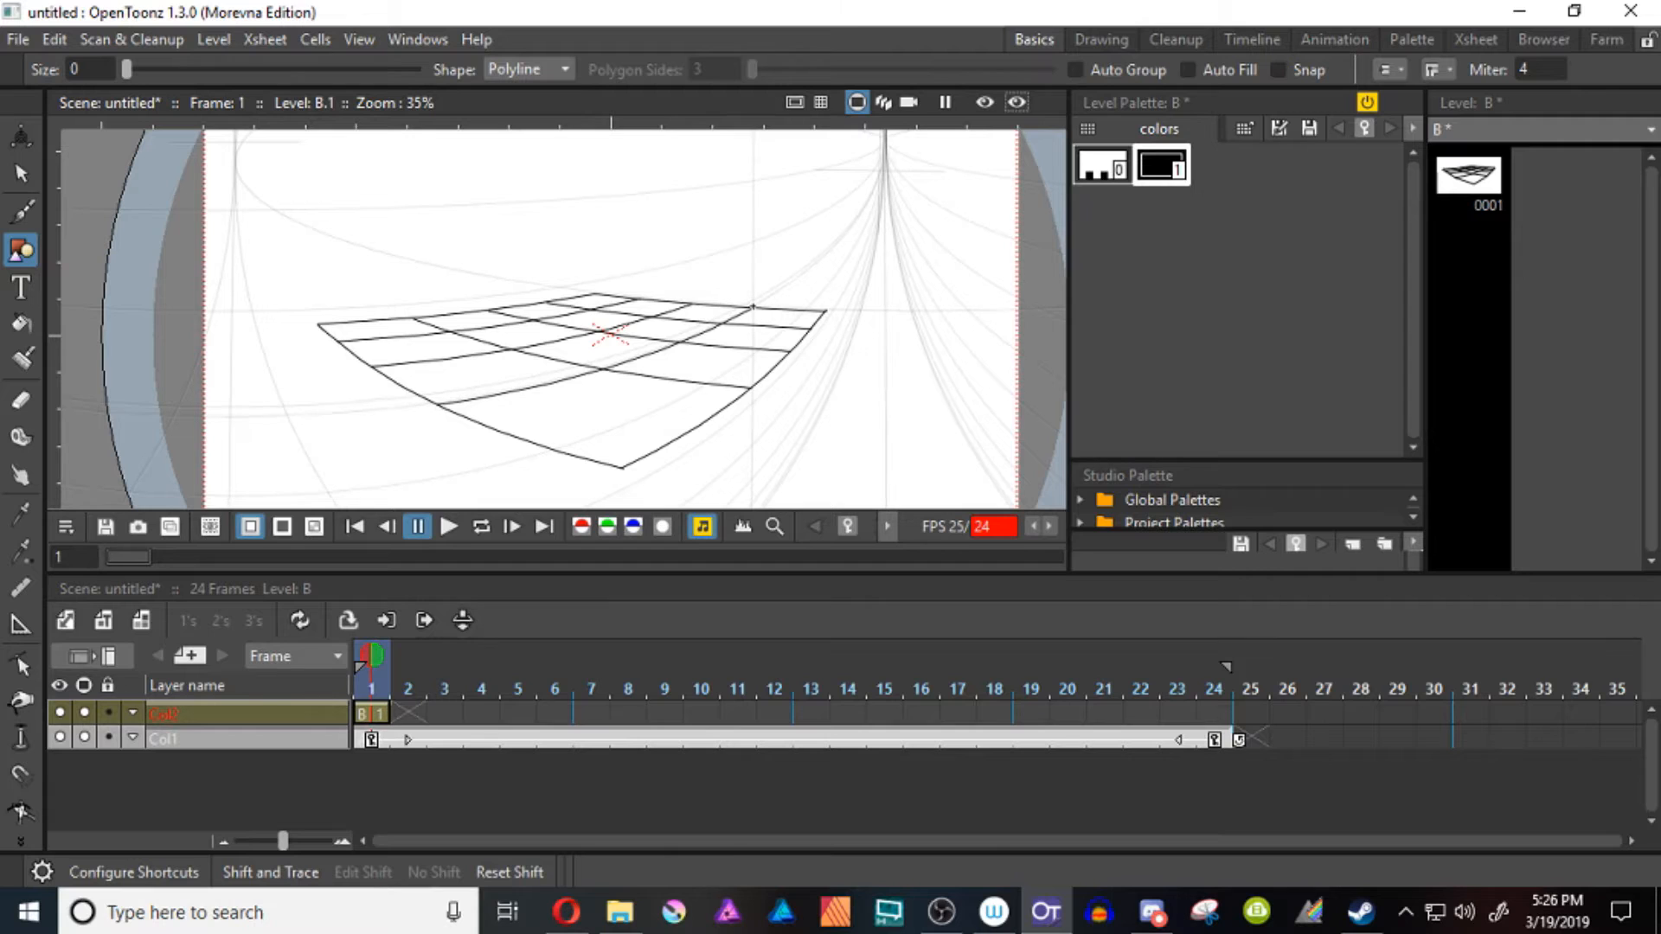
pyautogui.click(753, 306)
pyautogui.doubleClick(597, 493)
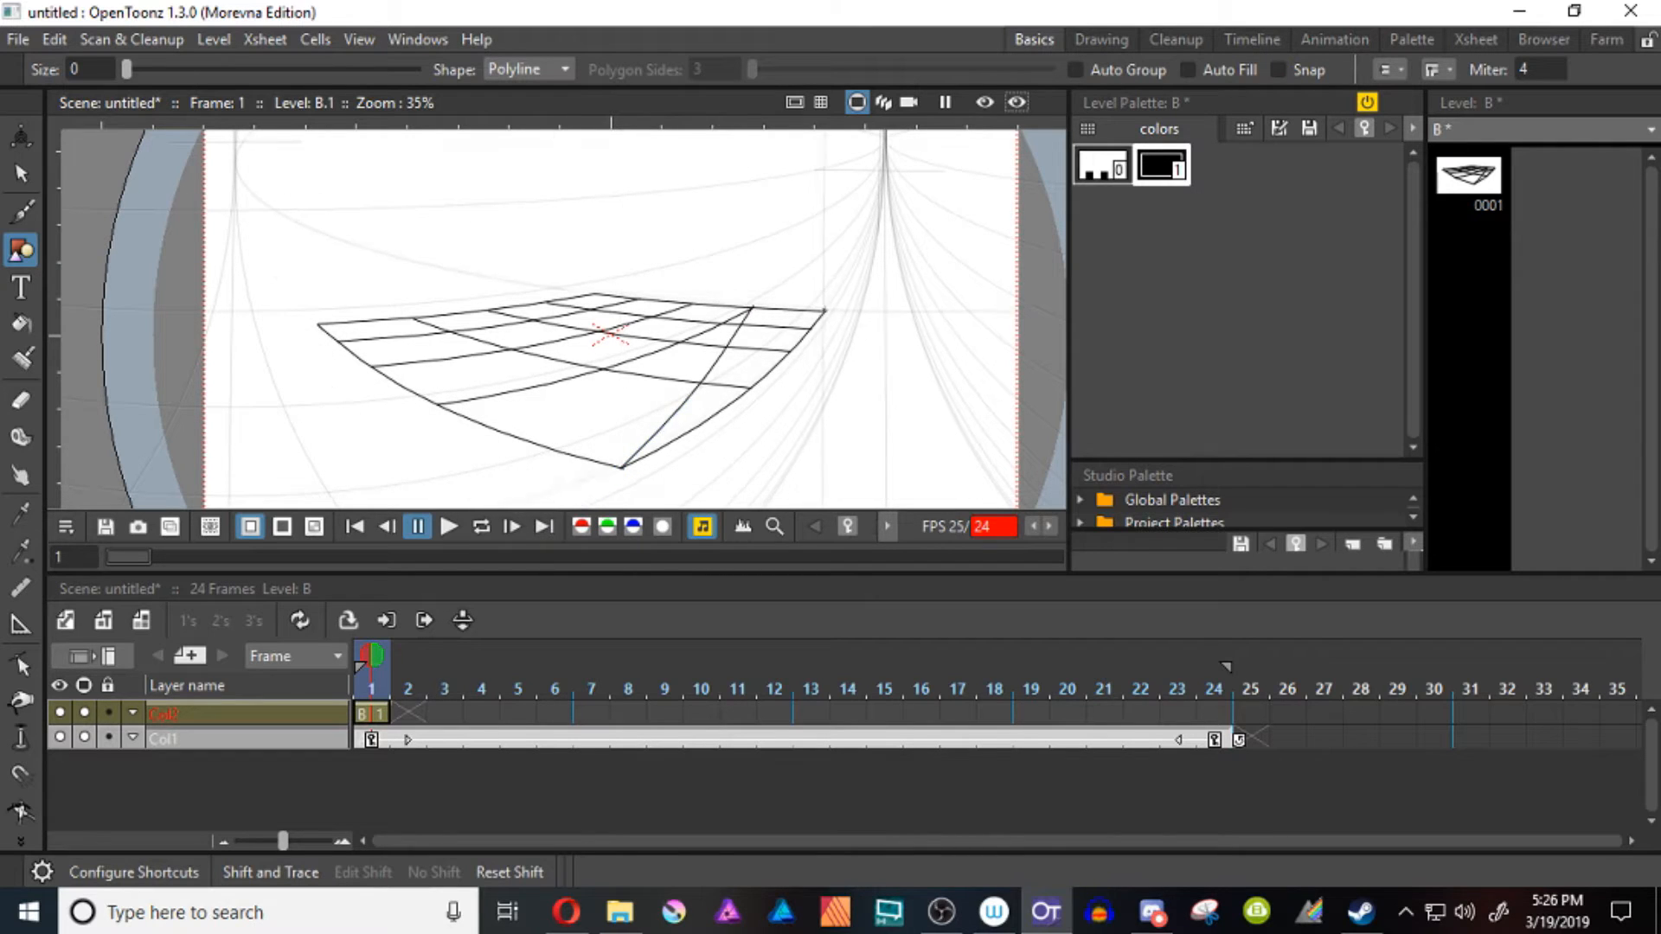
pyautogui.click(824, 312)
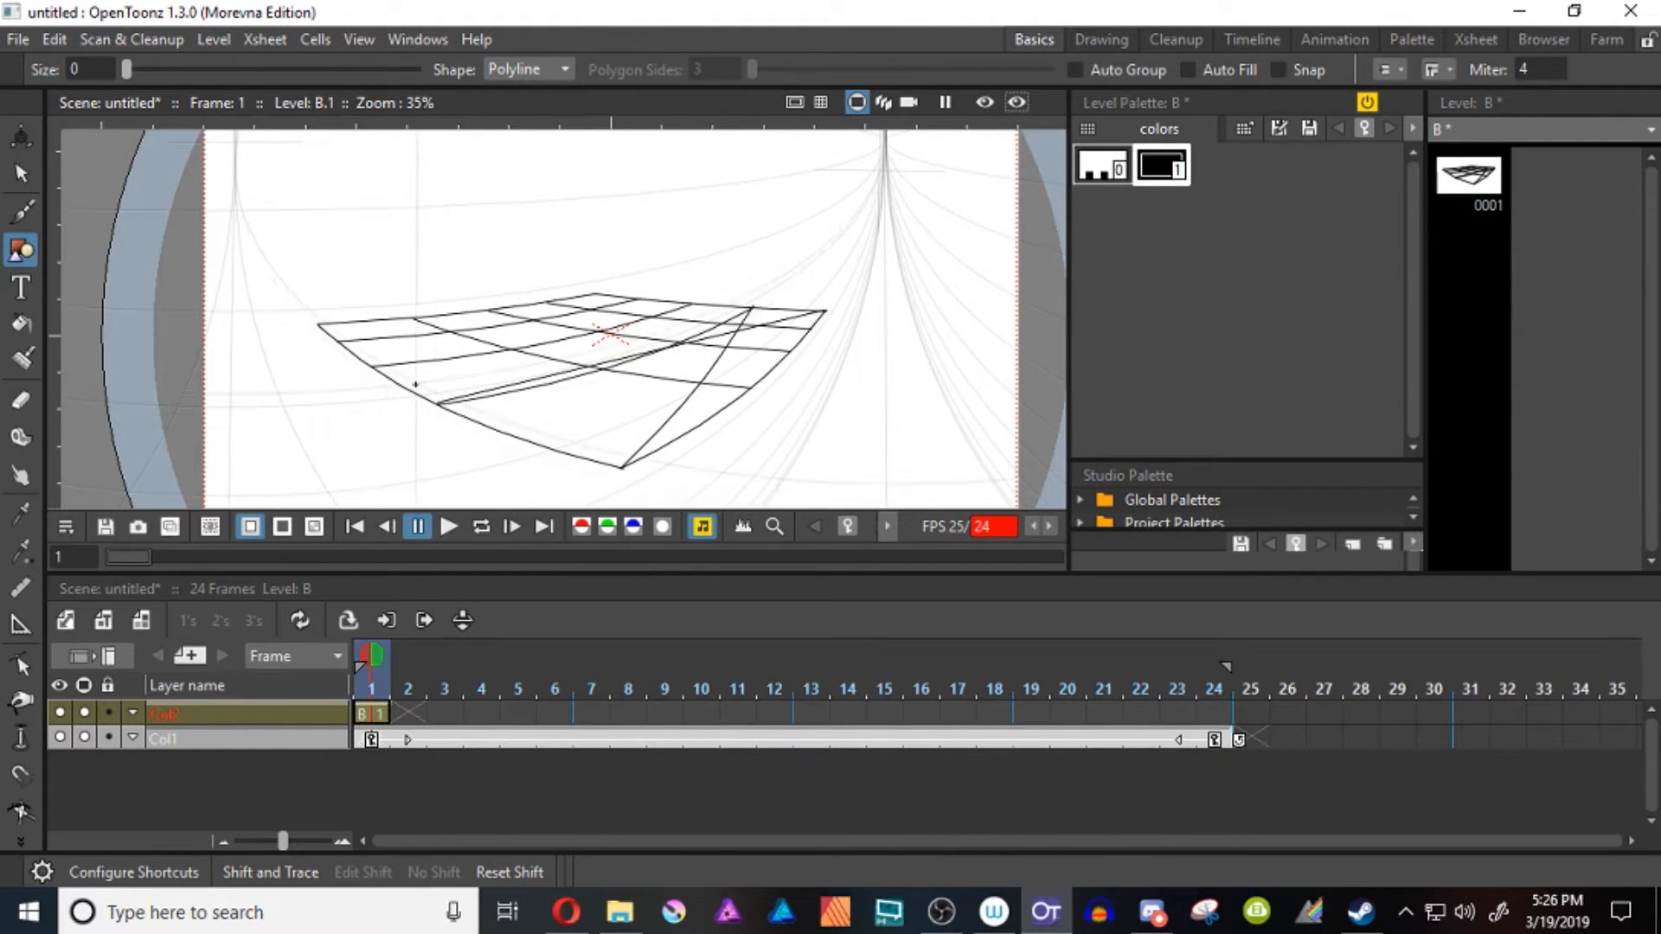
pyautogui.press('c')
pyautogui.click(437, 403)
pyautogui.moveTo(715, 338); pyautogui.dragTo(722, 347)
# Draw two crossing Polyline diagonals over the strip of cells along the lower-left edge, and bend the flatter one slightly downward
pyautogui.press('g')
pyautogui.click(413, 319)
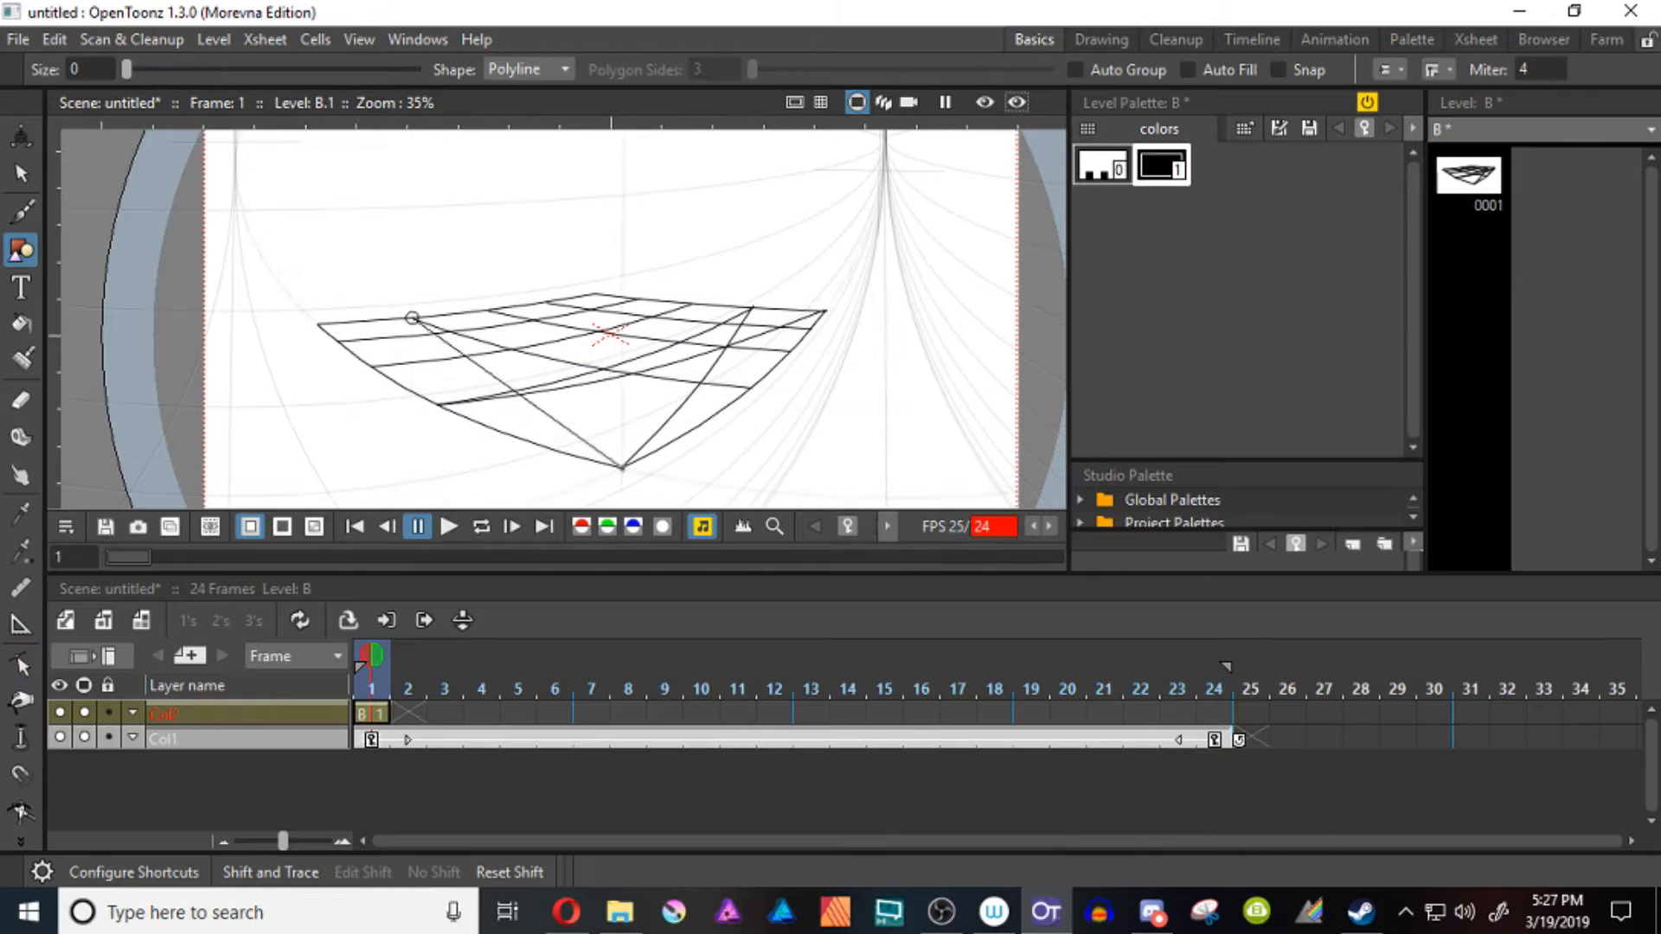
pyautogui.doubleClick(623, 468)
pyautogui.click(318, 324)
pyautogui.doubleClick(751, 388)
pyautogui.press('c')
pyautogui.click(319, 327)
pyautogui.moveTo(484, 349); pyautogui.dragTo(488, 363)
# Draw crossing Polyline diagonals over the strips of cells along the upper-left and upper-right edges of the grid, curved to the perspective
pyautogui.scroll(5, 630, 430)
pyautogui.moveTo(322, 299); pyautogui.dragTo(458, 442)
pyautogui.press('g')
pyautogui.click(146, 345)
pyautogui.doubleClick(770, 294)
pyautogui.click(186, 375)
pyautogui.doubleClick(684, 284)
pyautogui.click(367, 277)
pyautogui.moveTo(683, 290)
pyautogui.mouseDown()
pyautogui.moveTo(368, 284)
pyautogui.moveTo(460, 318)
pyautogui.moveTo(387, 411)
pyautogui.moveTo(609, 396)
pyautogui.mouseUp()
pyautogui.hotkey('ctrl', 'z')
pyautogui.click(277, 295)
pyautogui.doubleClick(817, 312)
pyautogui.press('c')
pyautogui.click(353, 299)
# Add a new style to level B's palette and set its color to pure red
pyautogui.hotkey('shift', 'space')
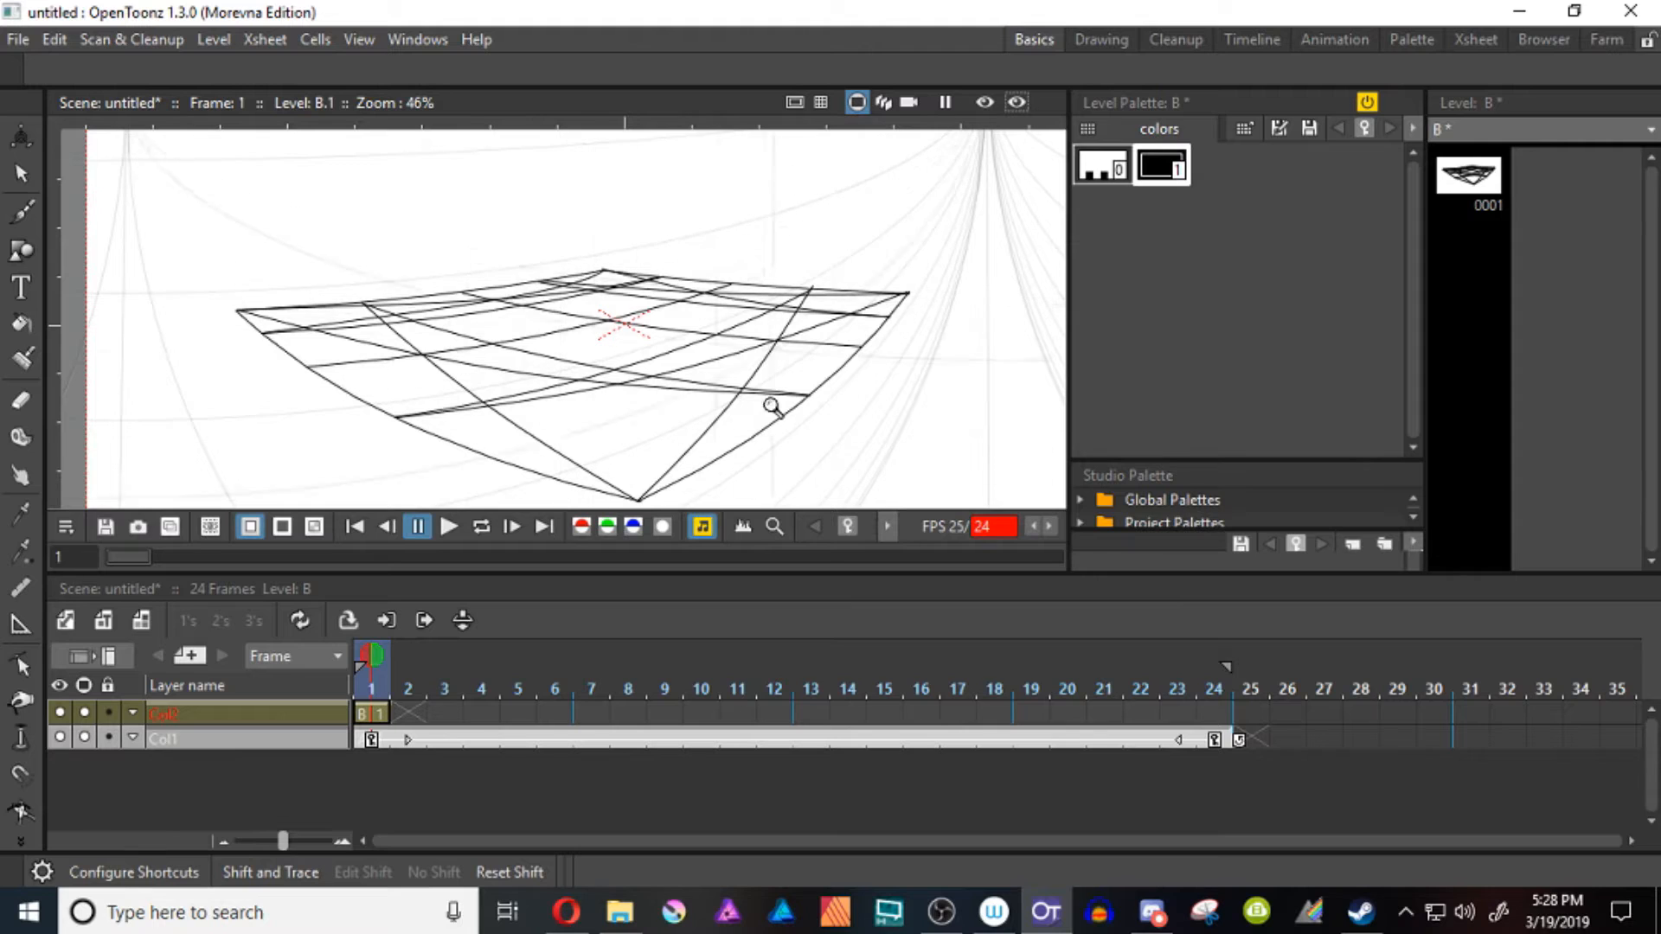
pyautogui.rightClick(1158, 169)
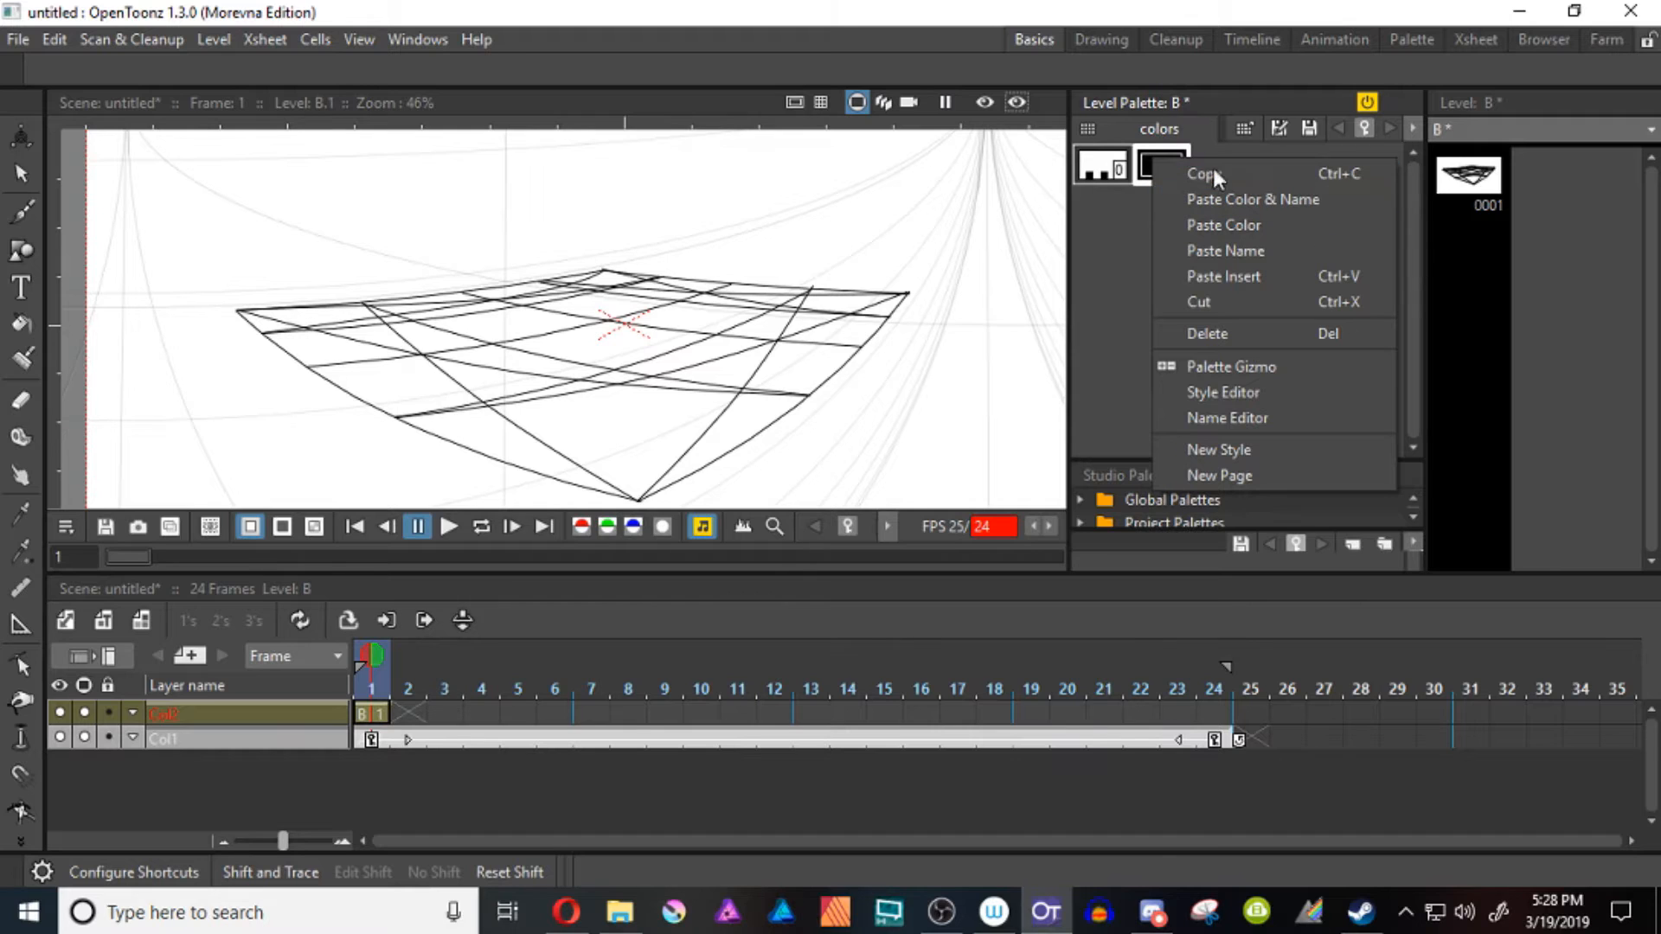
pyautogui.click(1239, 449)
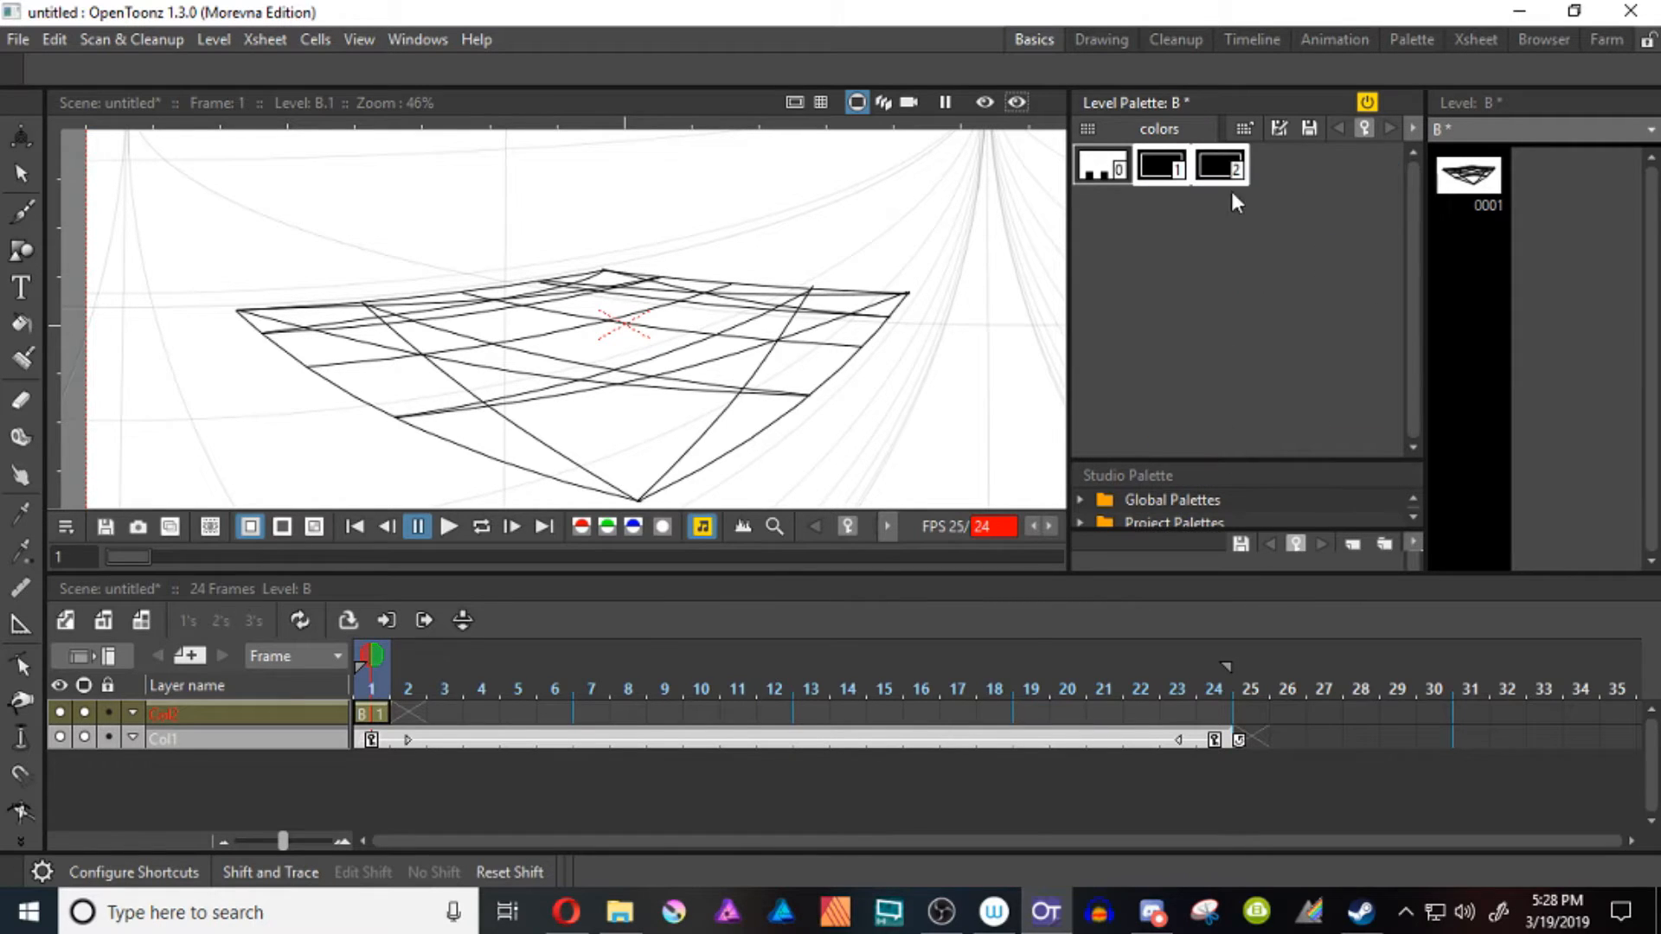
pyautogui.doubleClick(1219, 176)
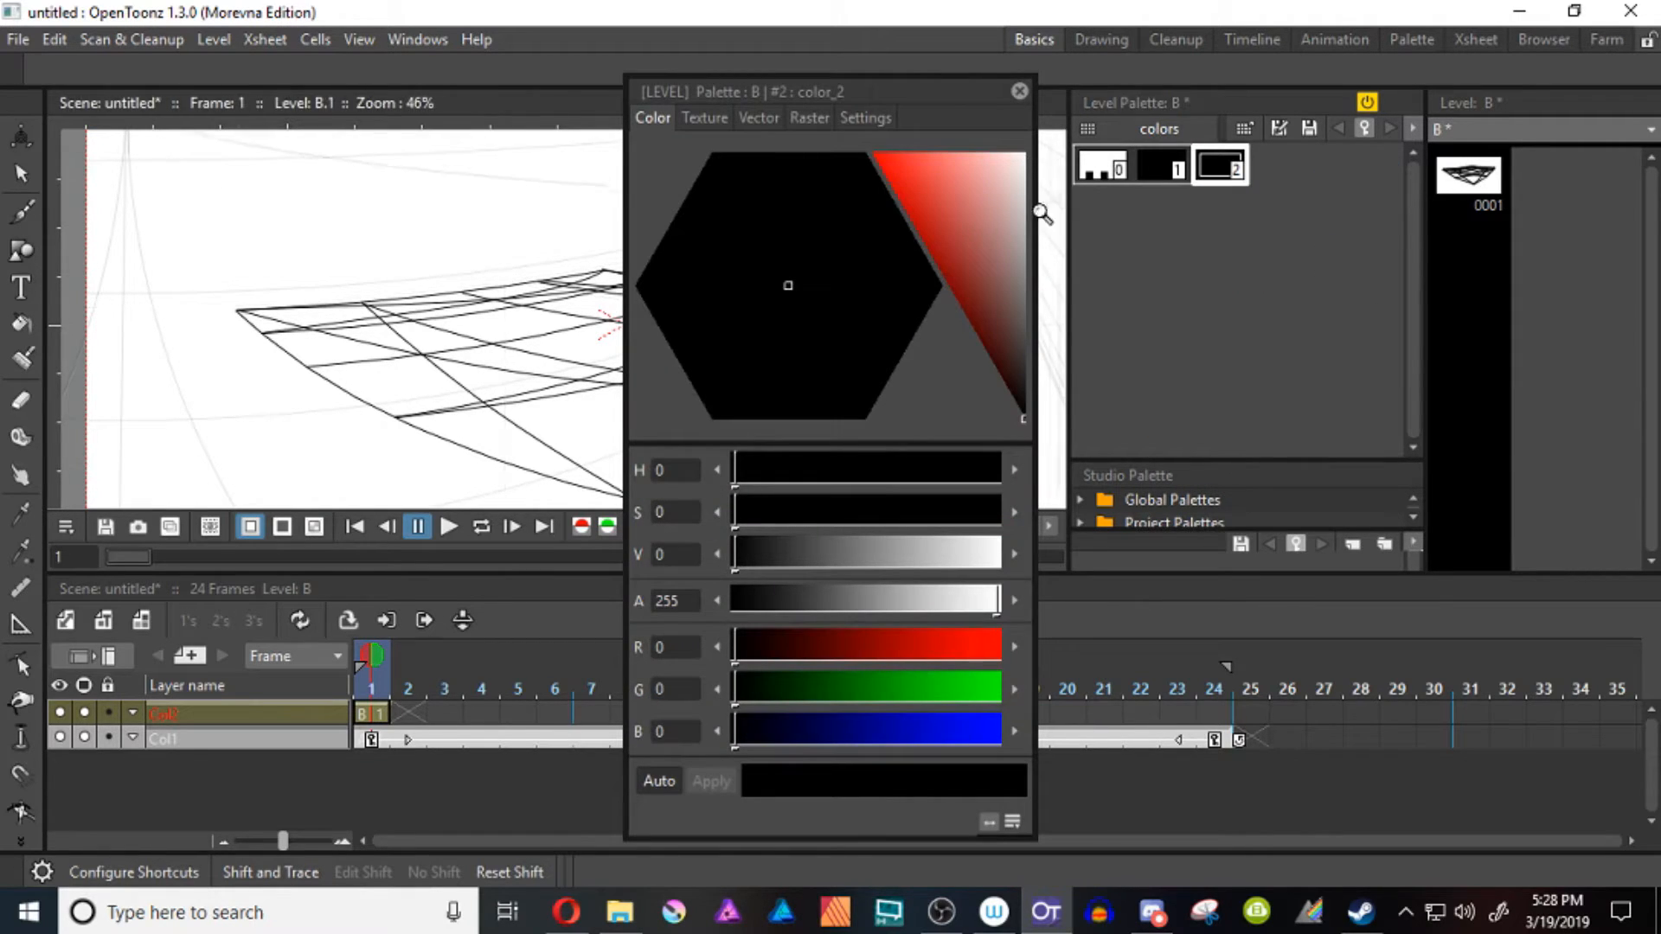
pyautogui.moveTo(910, 174); pyautogui.dragTo(872, 153)
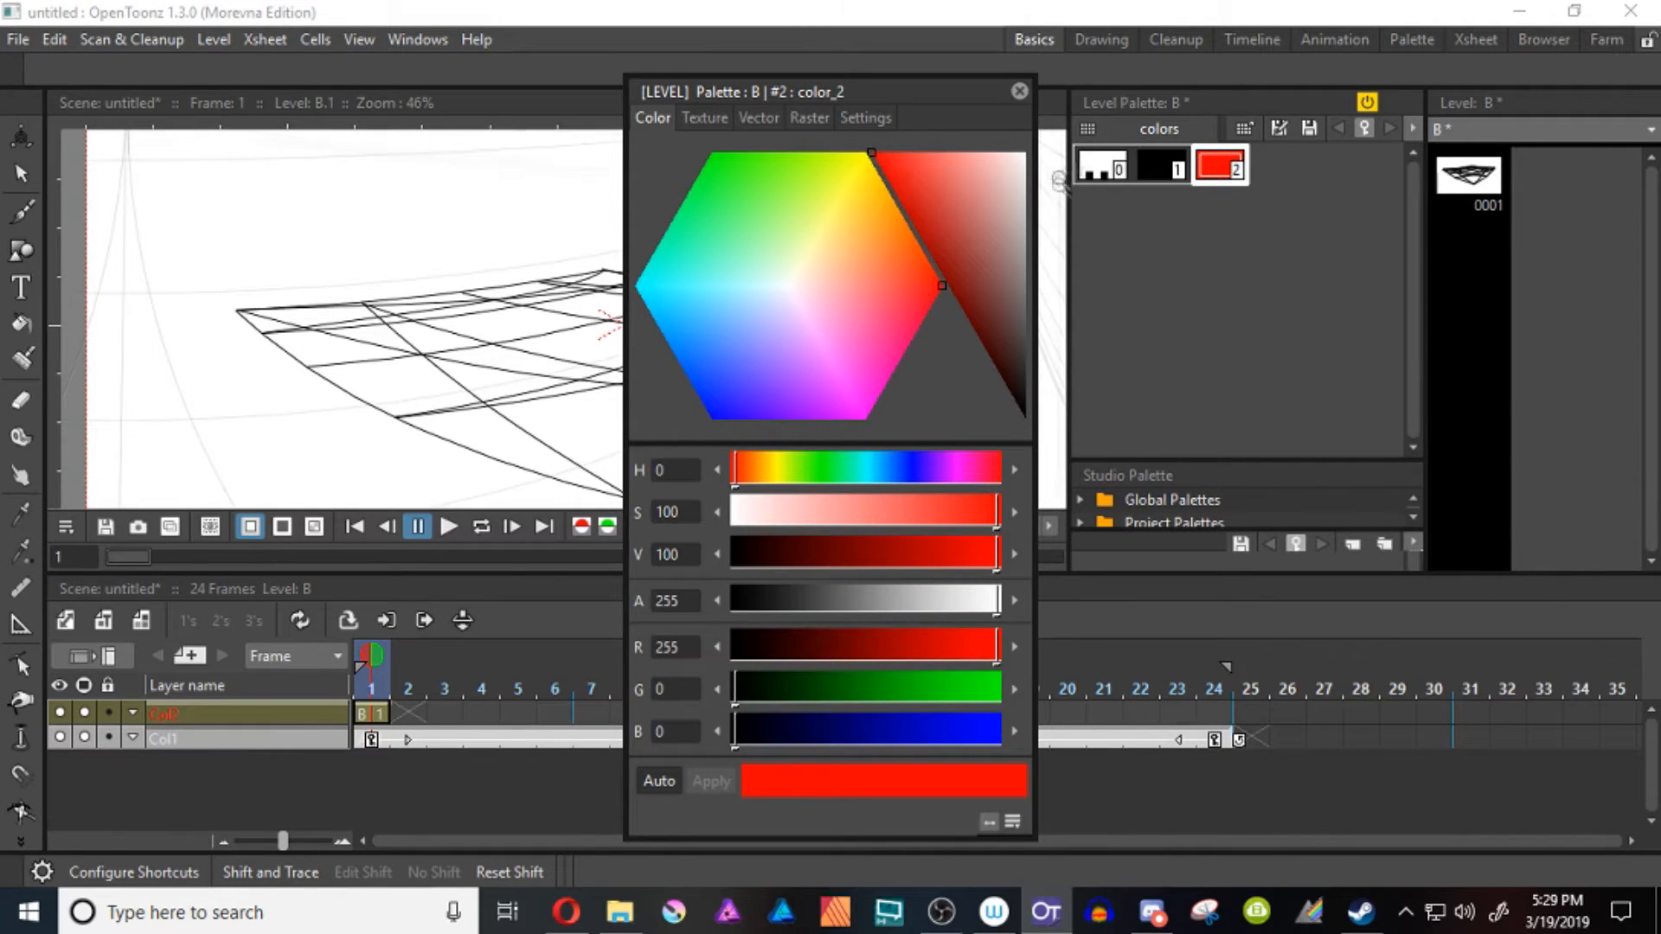
pyautogui.click(1020, 91)
# Turn off Assistants for the Brush tool and circle in red the diagonal and grid-line crossings nearest the right and bottom corners
pyautogui.press('b')
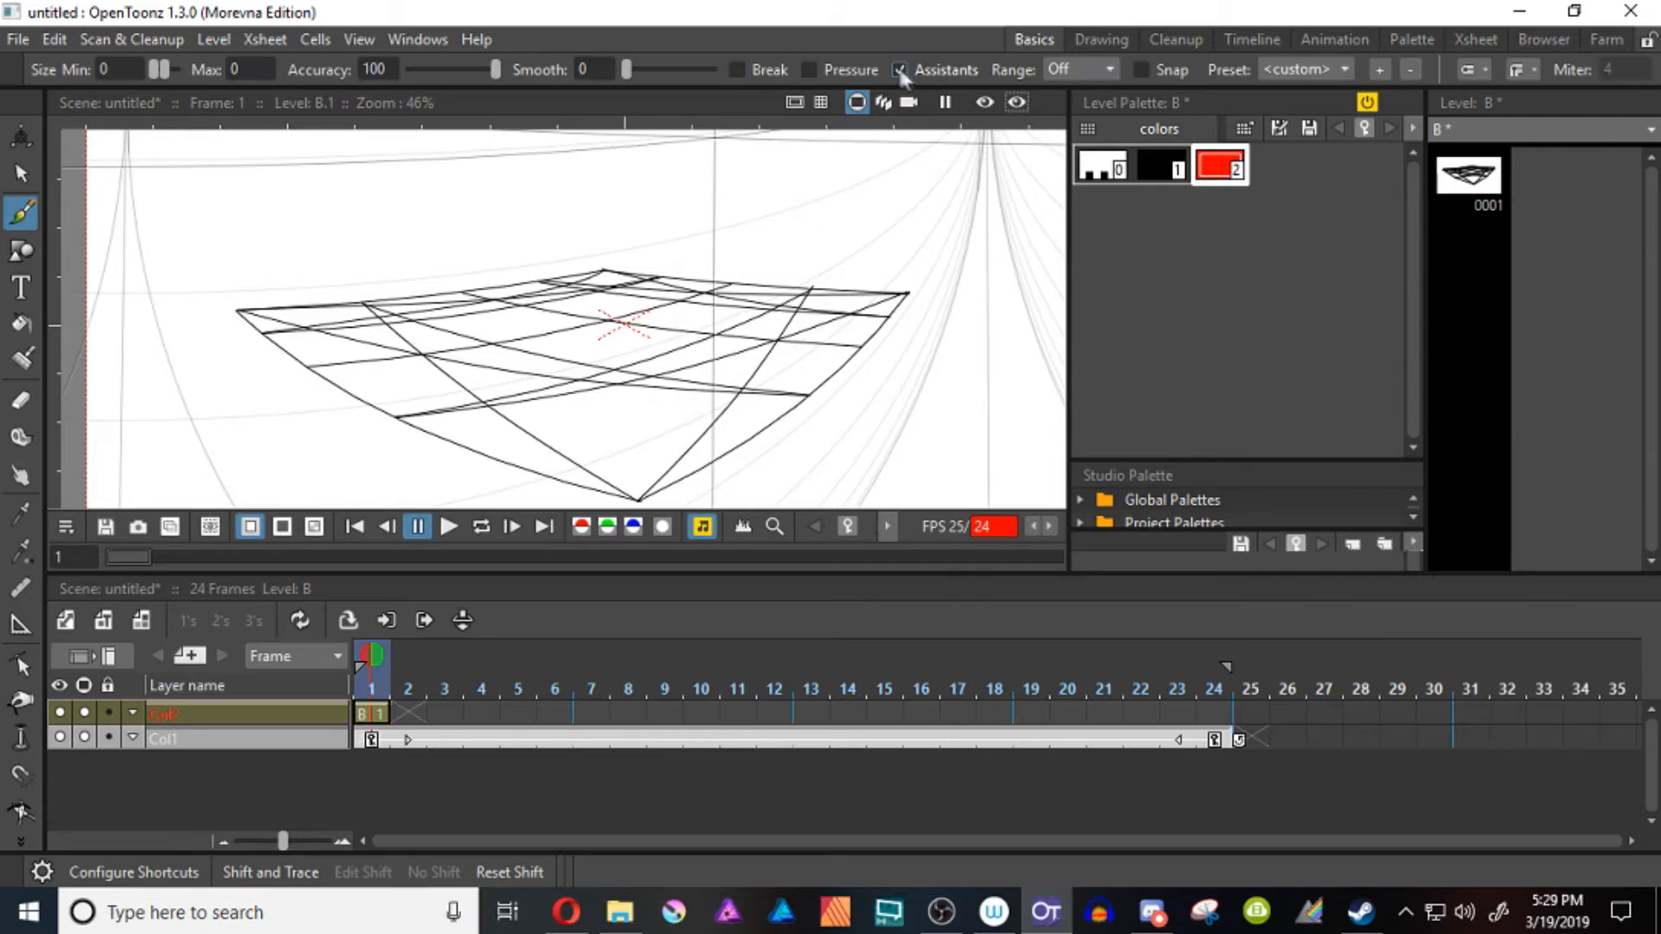
pyautogui.click(900, 69)
pyautogui.scroll(3, 853, 315)
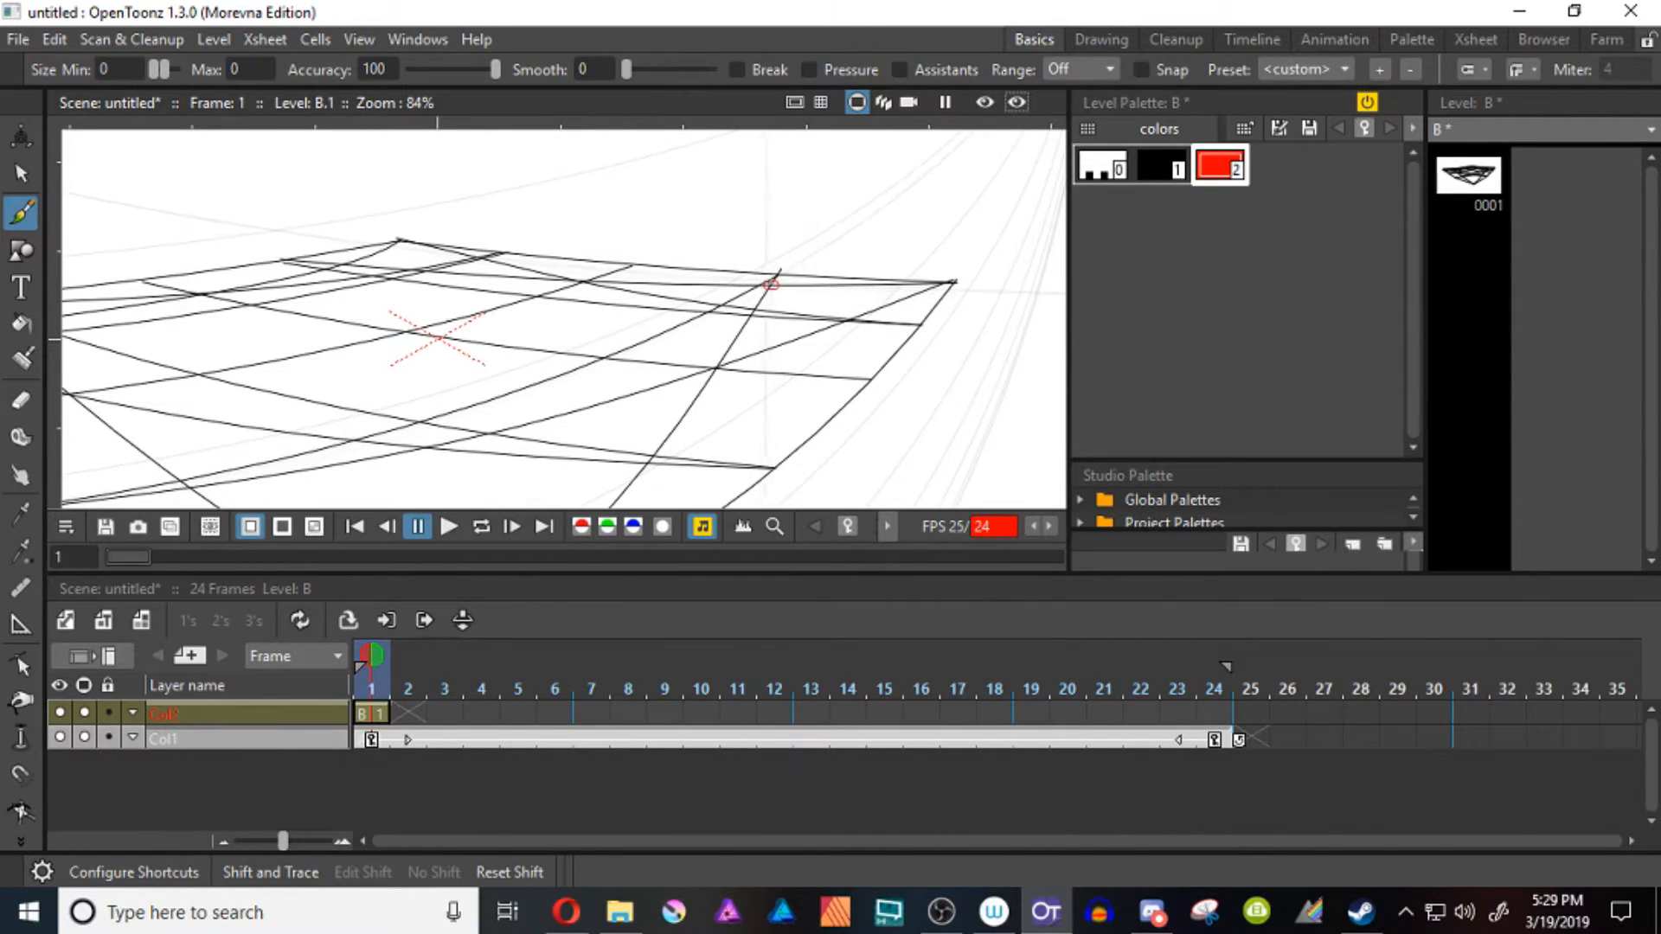
pyautogui.press('space')
pyautogui.moveTo(798, 426); pyautogui.dragTo(954, 261)
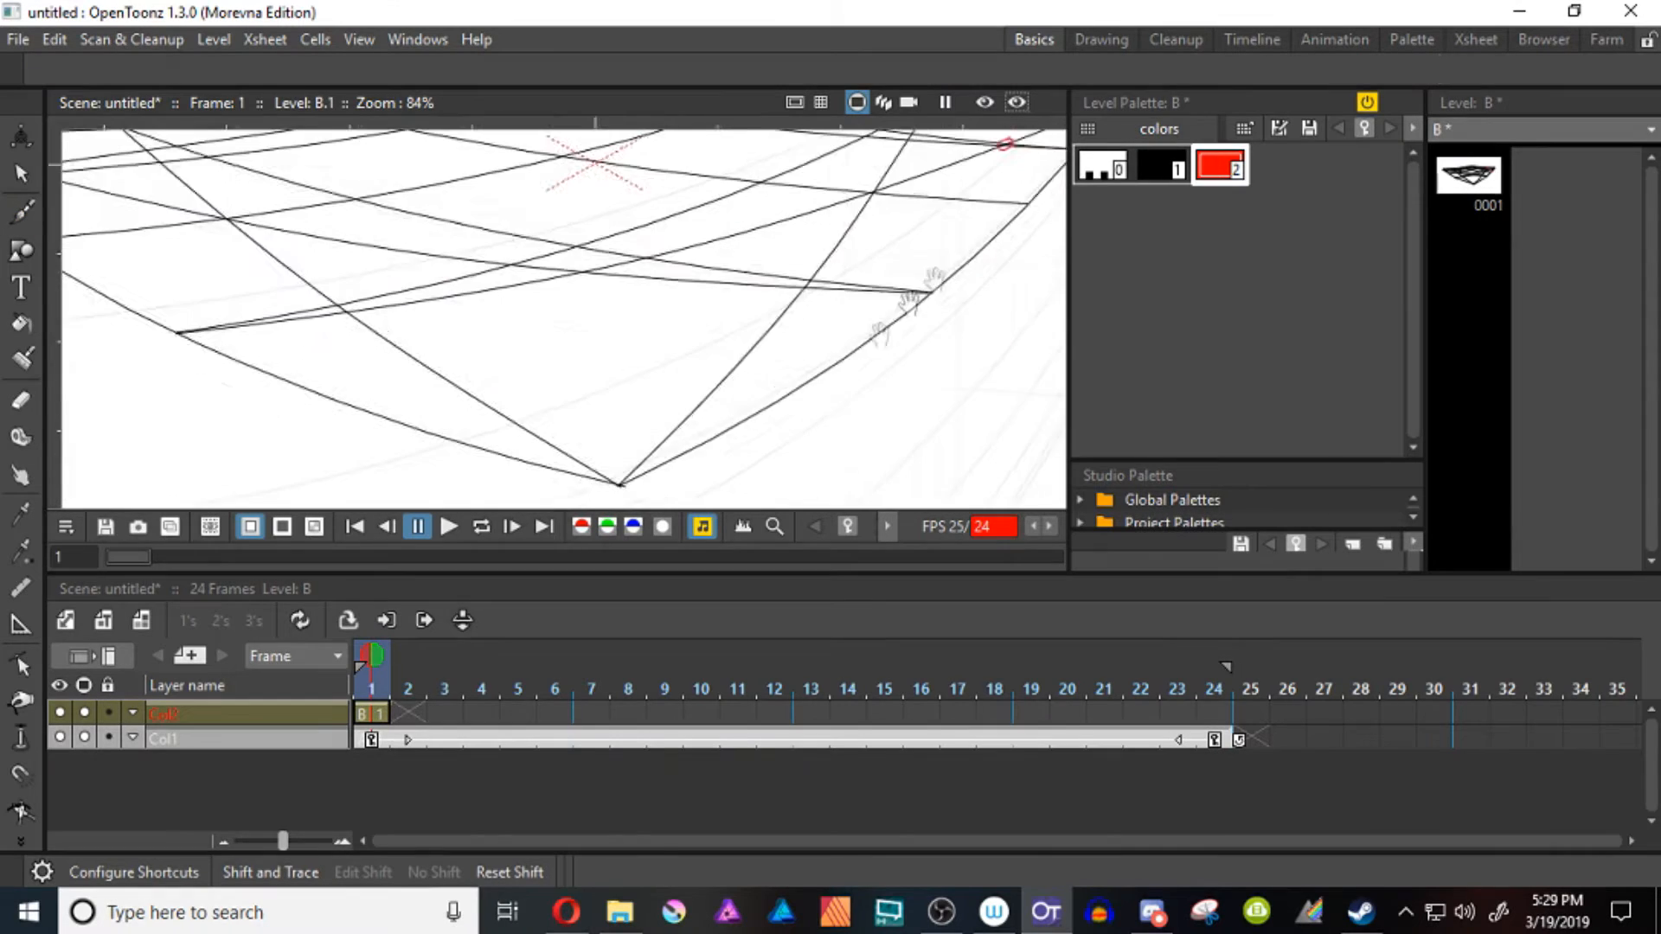
pyautogui.moveTo(838, 398)
pyautogui.mouseDown()
pyautogui.moveTo(868, 427)
pyautogui.moveTo(794, 430)
pyautogui.moveTo(864, 334)
pyautogui.moveTo(963, 313)
pyautogui.mouseUp()
pyautogui.press('space')
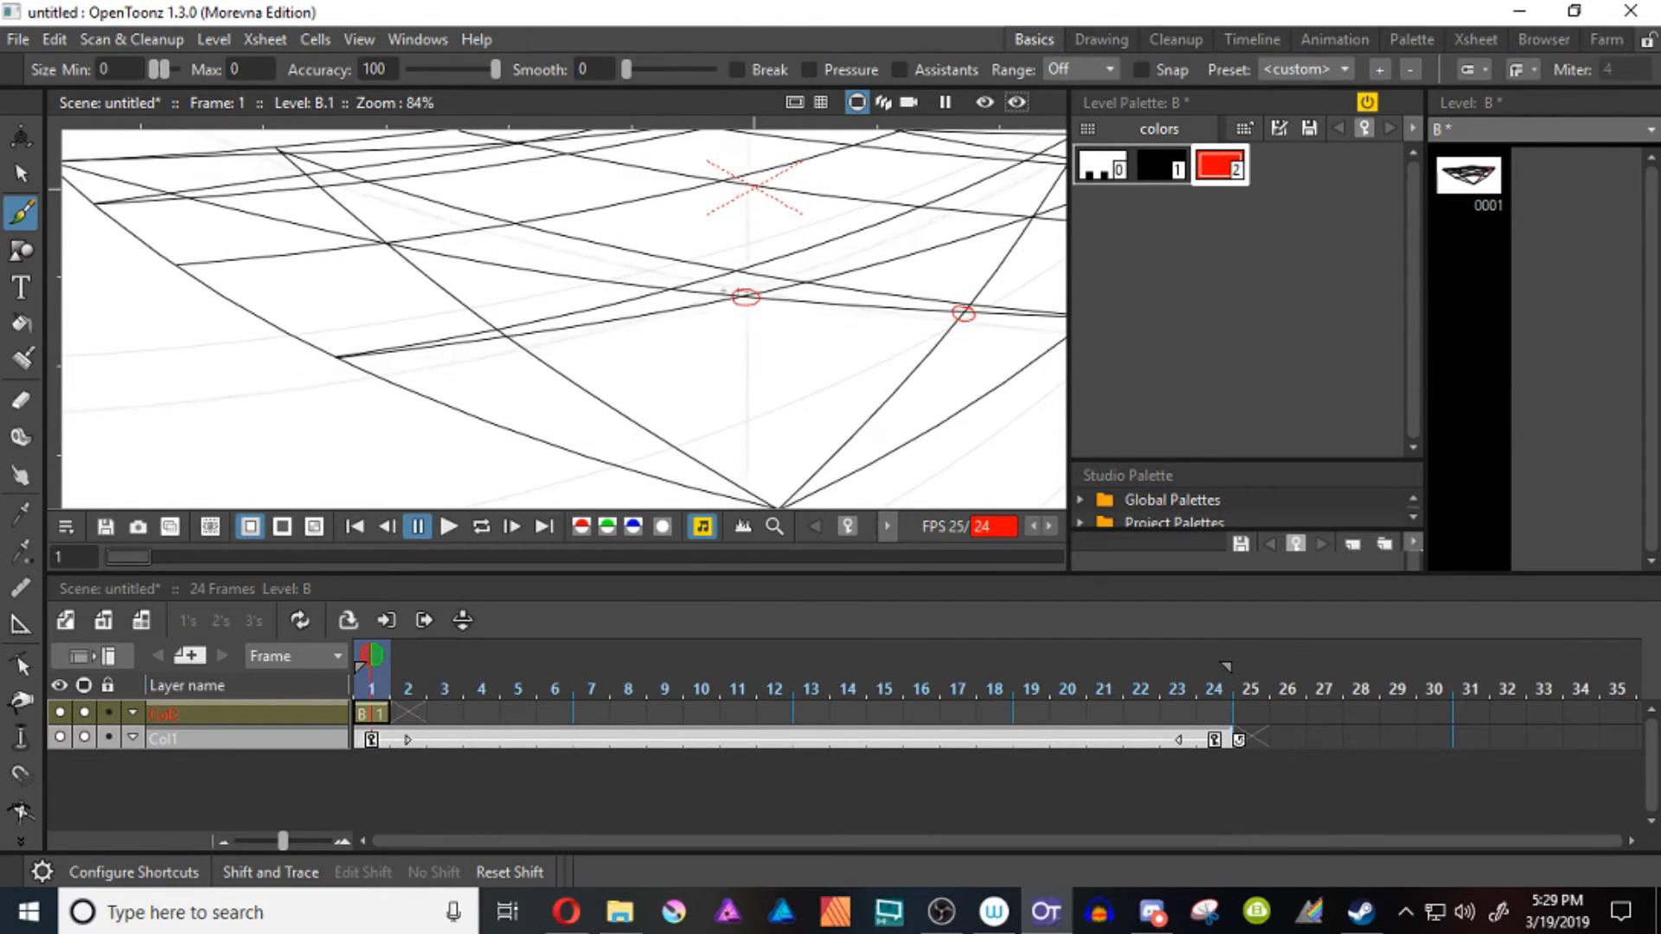
pyautogui.press('space')
# Circle in red the remaining diagonal and grid-line crossings near the left, top and right corners
pyautogui.moveTo(649, 296)
pyautogui.mouseDown()
pyautogui.moveTo(790, 323)
pyautogui.moveTo(943, 387)
pyautogui.mouseUp()
pyautogui.press('space')
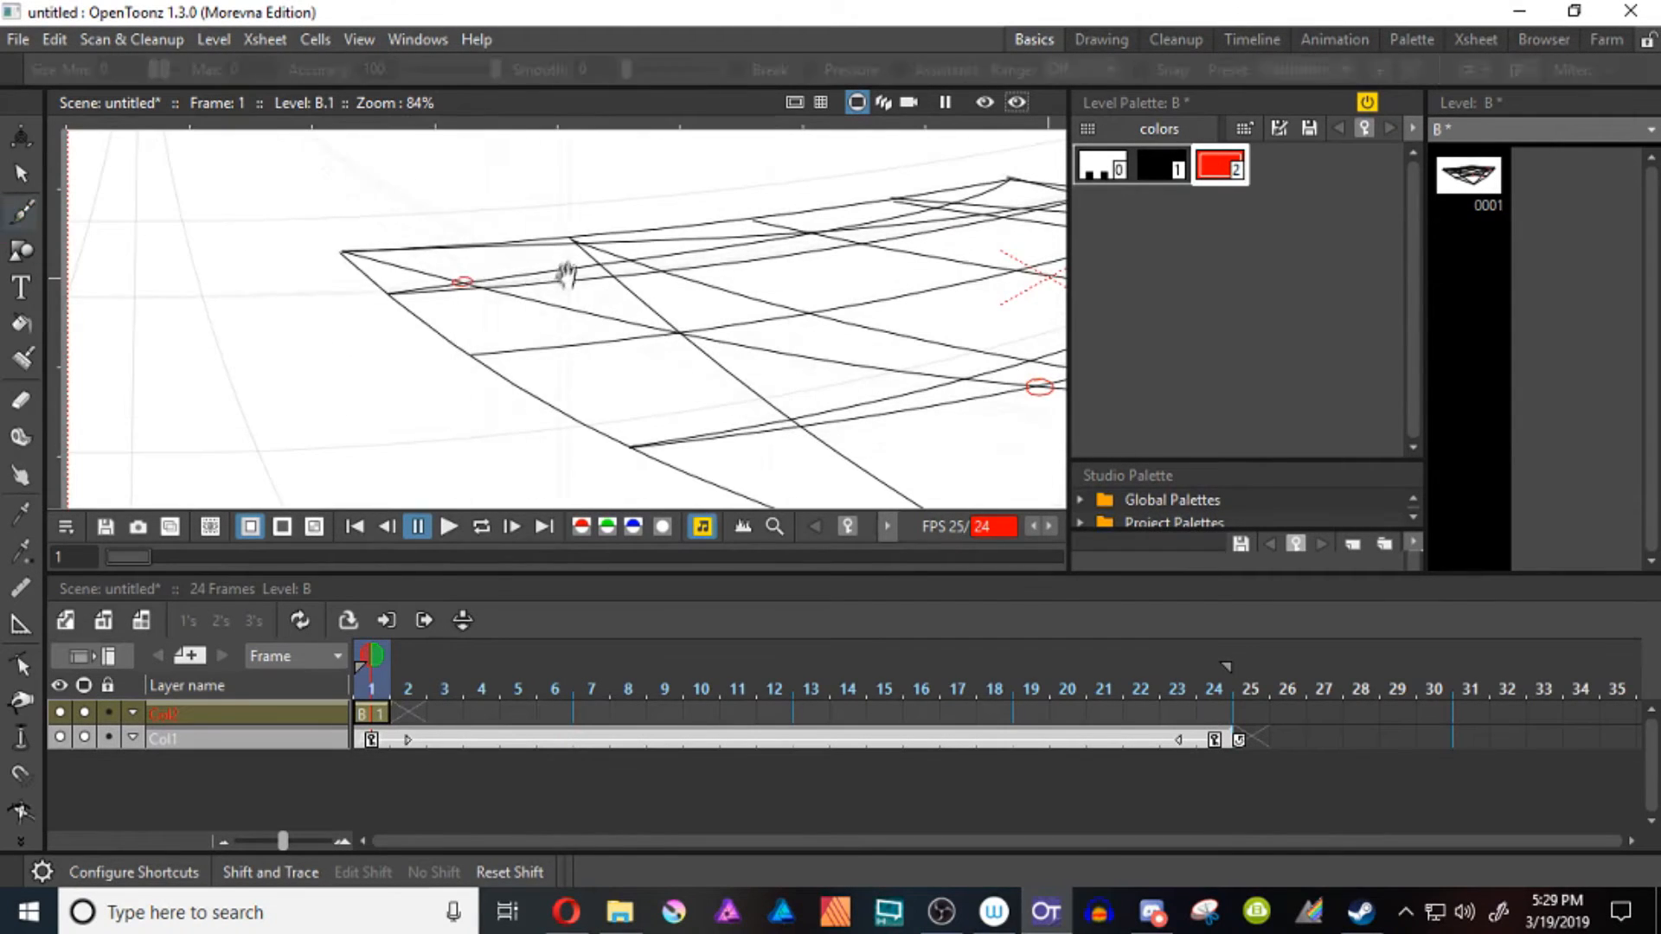
pyautogui.moveTo(564, 271)
pyautogui.mouseDown()
pyautogui.moveTo(506, 311)
pyautogui.moveTo(533, 305)
pyautogui.mouseUp()
pyautogui.press('space')
pyautogui.moveTo(625, 286); pyautogui.dragTo(481, 302)
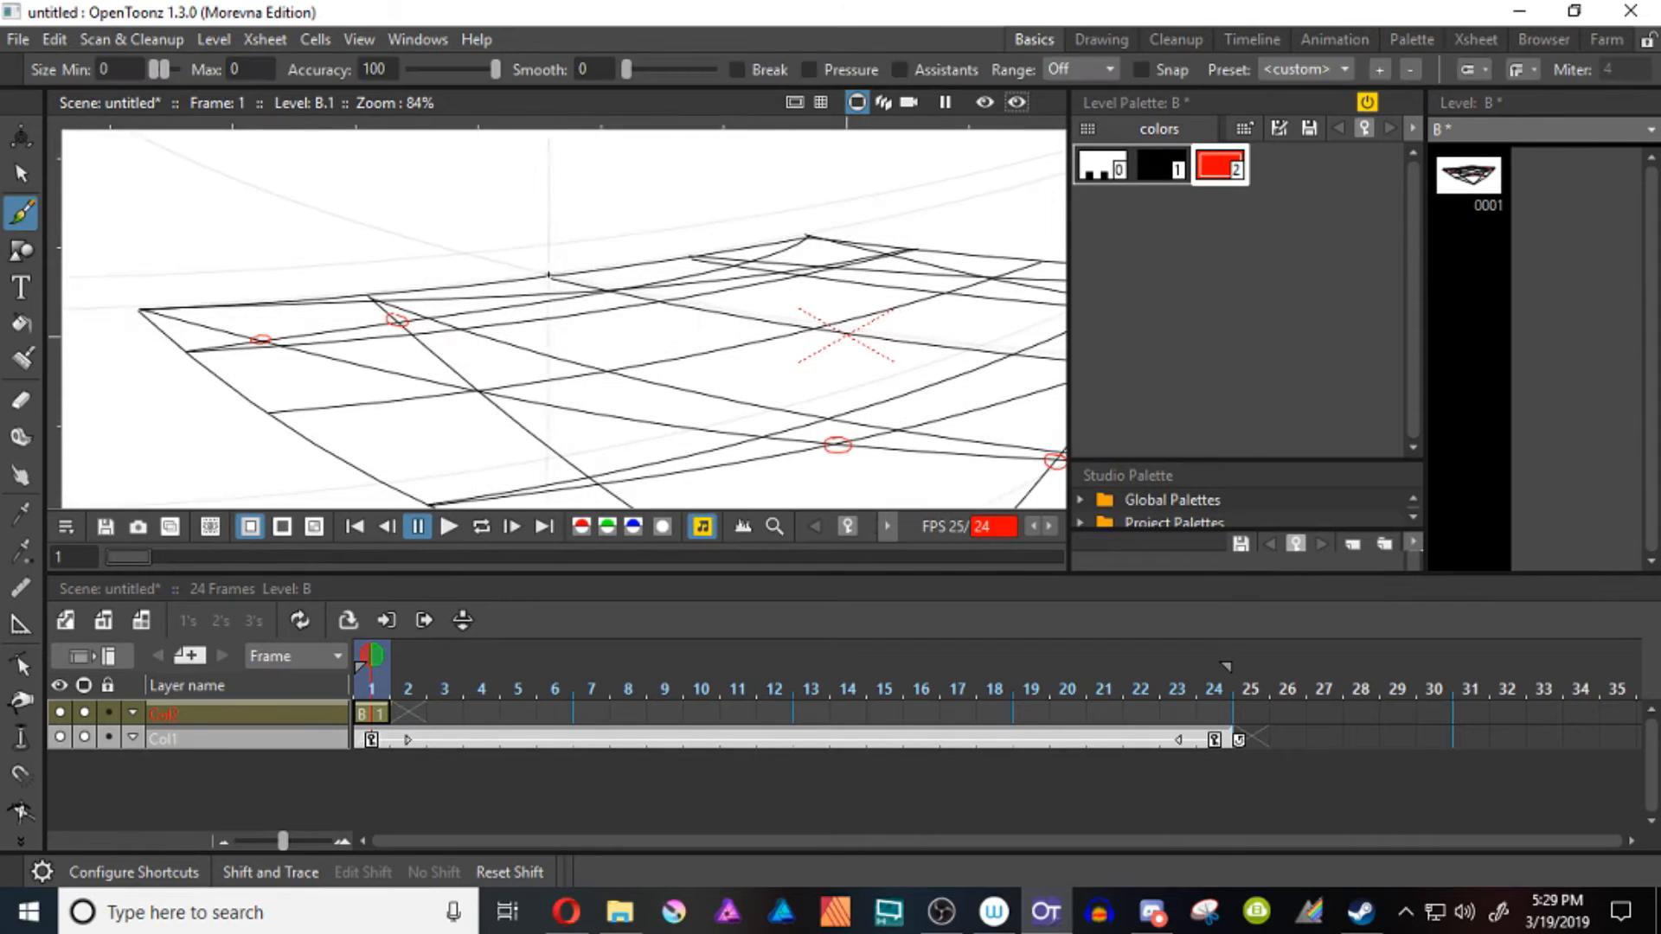
pyautogui.press('space')
pyautogui.moveTo(745, 257)
pyautogui.mouseDown()
pyautogui.moveTo(608, 264)
pyautogui.moveTo(629, 281)
pyautogui.moveTo(593, 284)
pyautogui.moveTo(674, 270)
pyautogui.mouseUp()
pyautogui.press('space')
pyautogui.moveTo(737, 345); pyautogui.dragTo(625, 224)
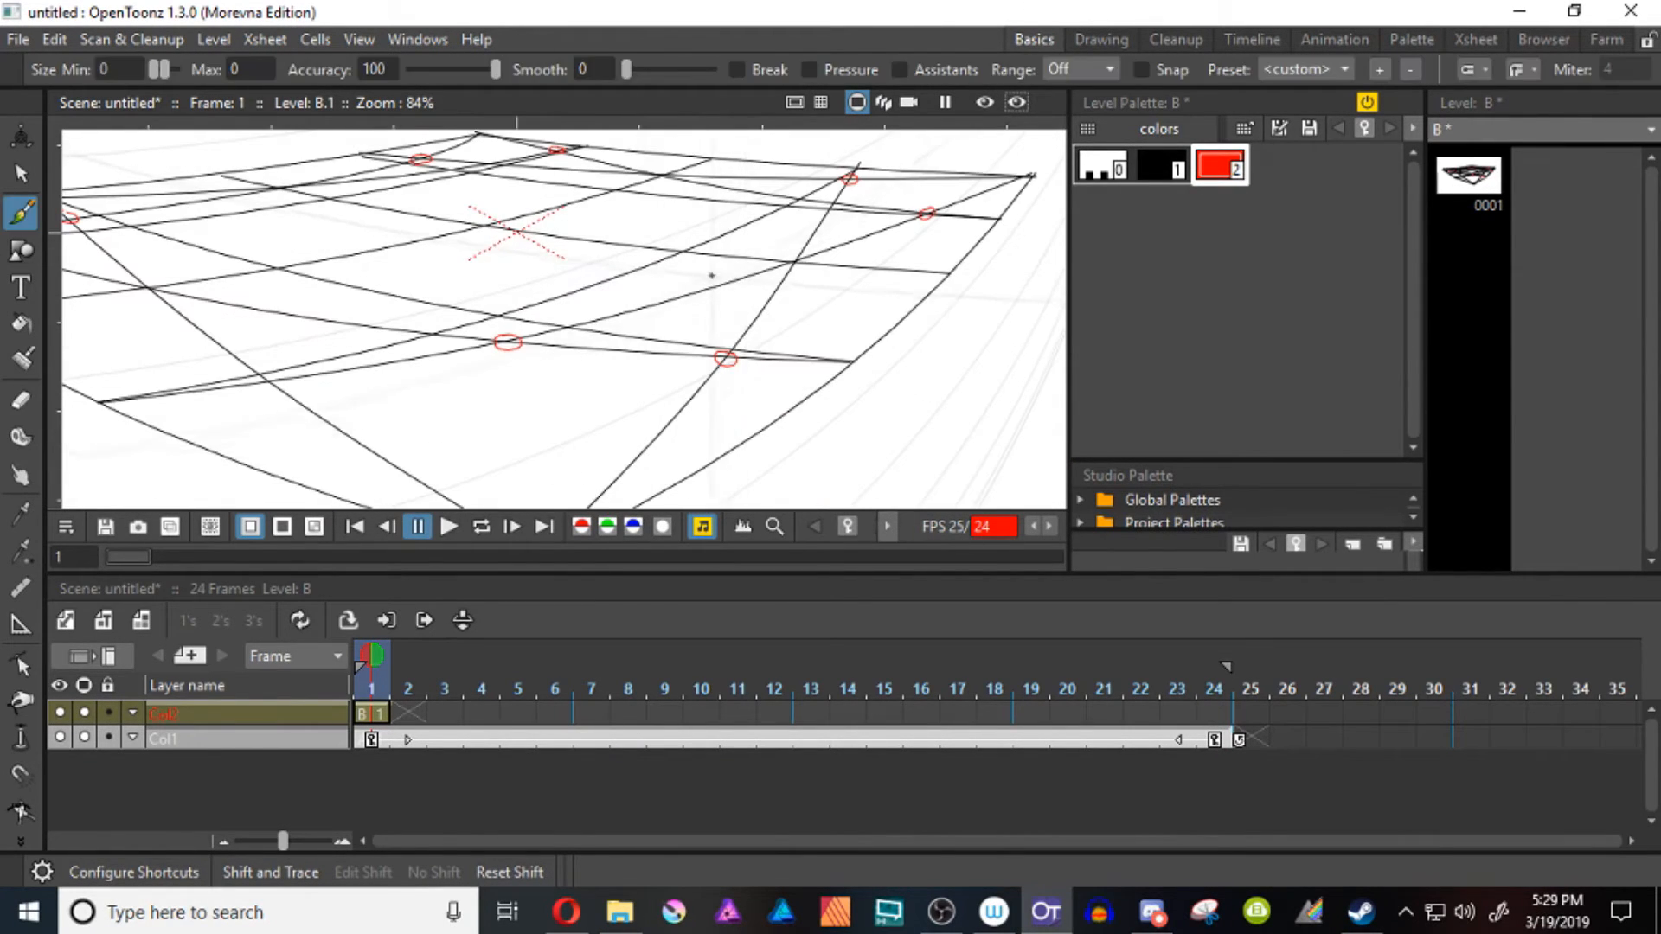
# Mark with small red Brush circles the points where the two middle grid lines meet the outline's four edges
pyautogui.press('space')
pyautogui.scroll(1, 802, 296)
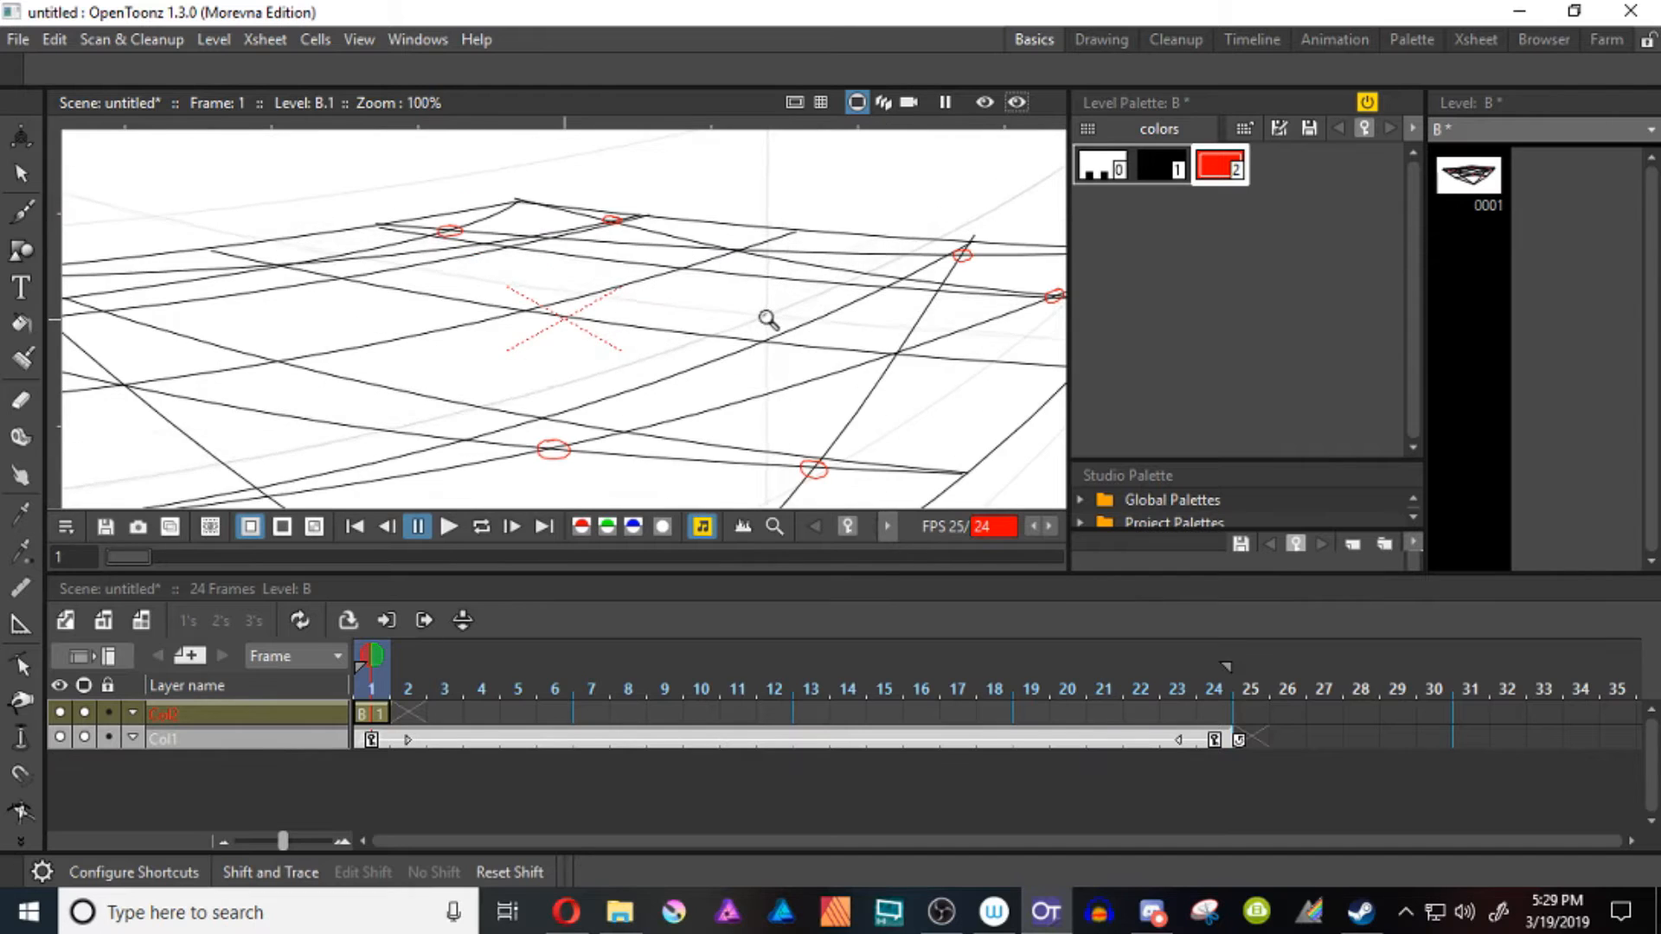
pyautogui.moveTo(767, 320); pyautogui.dragTo(736, 380)
pyautogui.press('b')
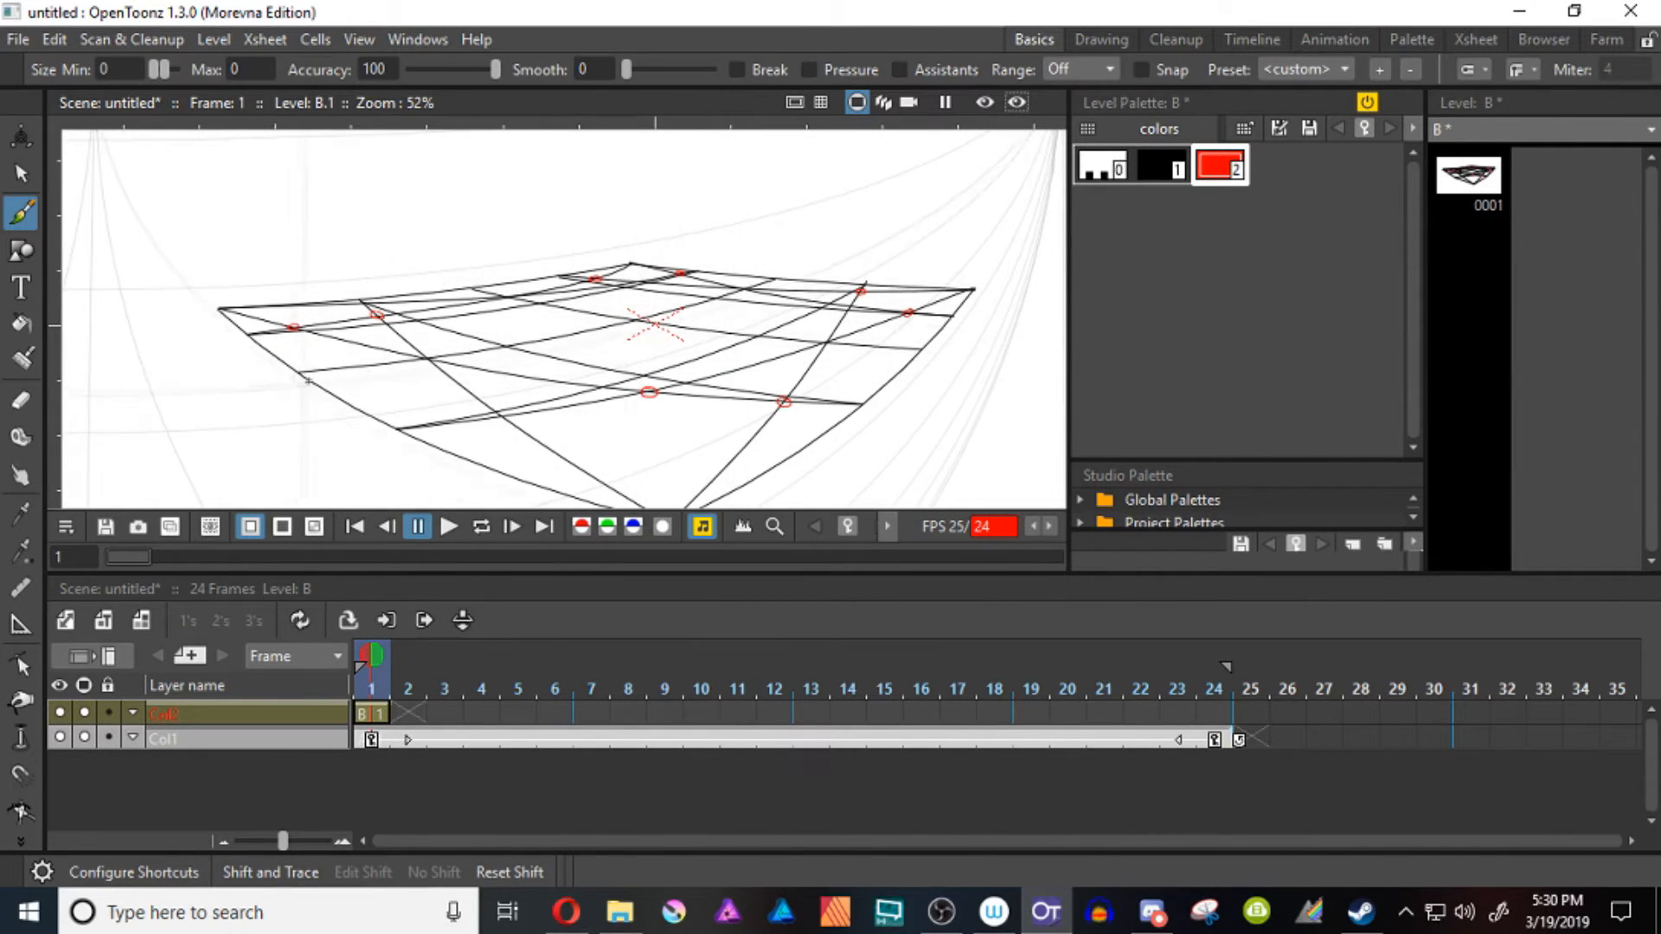
pyautogui.moveTo(303, 369); pyautogui.dragTo(304, 370)
pyautogui.moveTo(923, 344); pyautogui.dragTo(922, 354)
pyautogui.moveTo(773, 275); pyautogui.dragTo(777, 275)
pyautogui.moveTo(471, 288); pyautogui.dragTo(476, 287)
# Switch to the Geometric tool, add another style to level B's palette and set its color to blue
pyautogui.hotkey('shift', 'space')
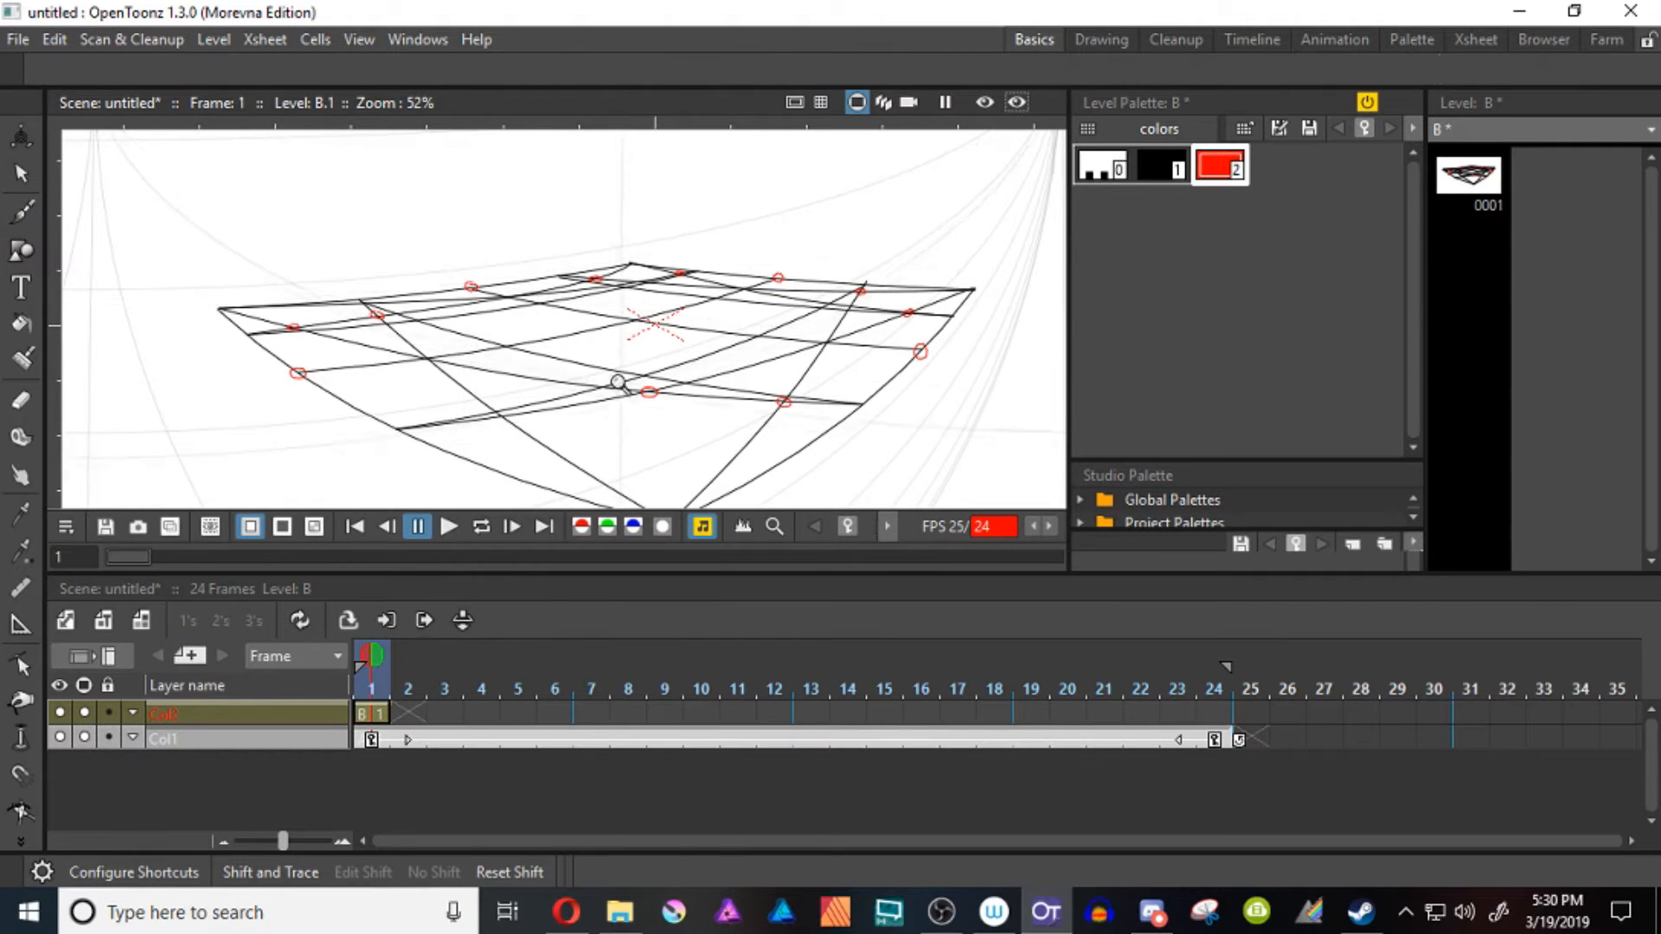
pyautogui.moveTo(601, 378)
pyautogui.mouseDown()
pyautogui.moveTo(602, 421)
pyautogui.moveTo(683, 449)
pyautogui.mouseUp()
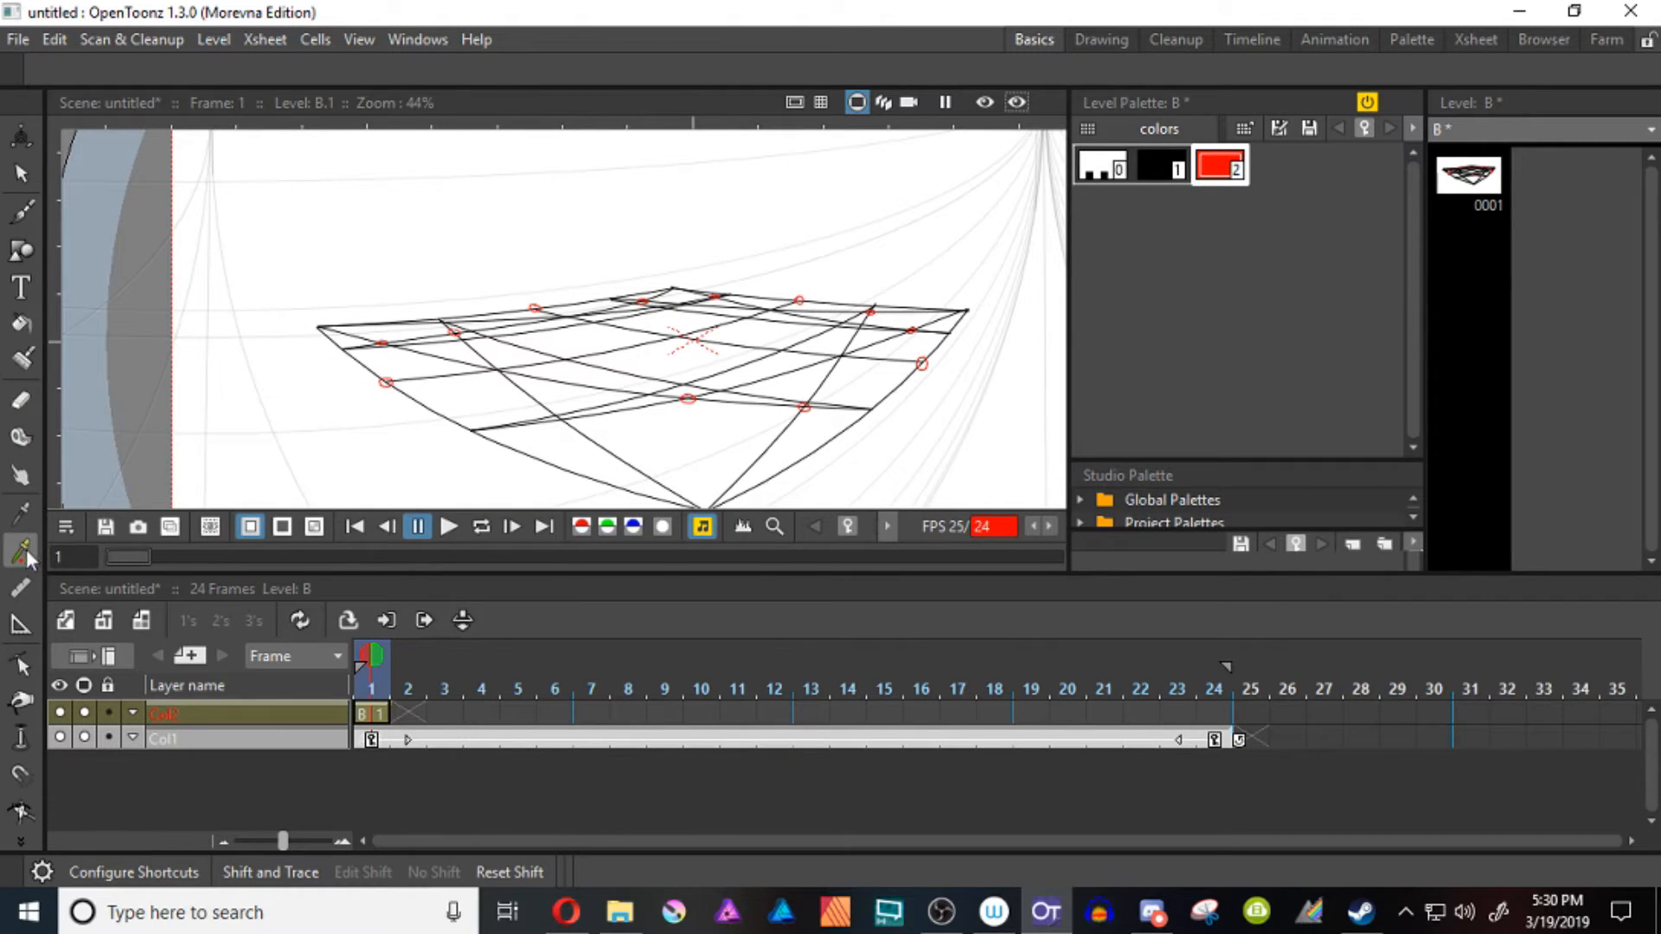
pyautogui.press('g')
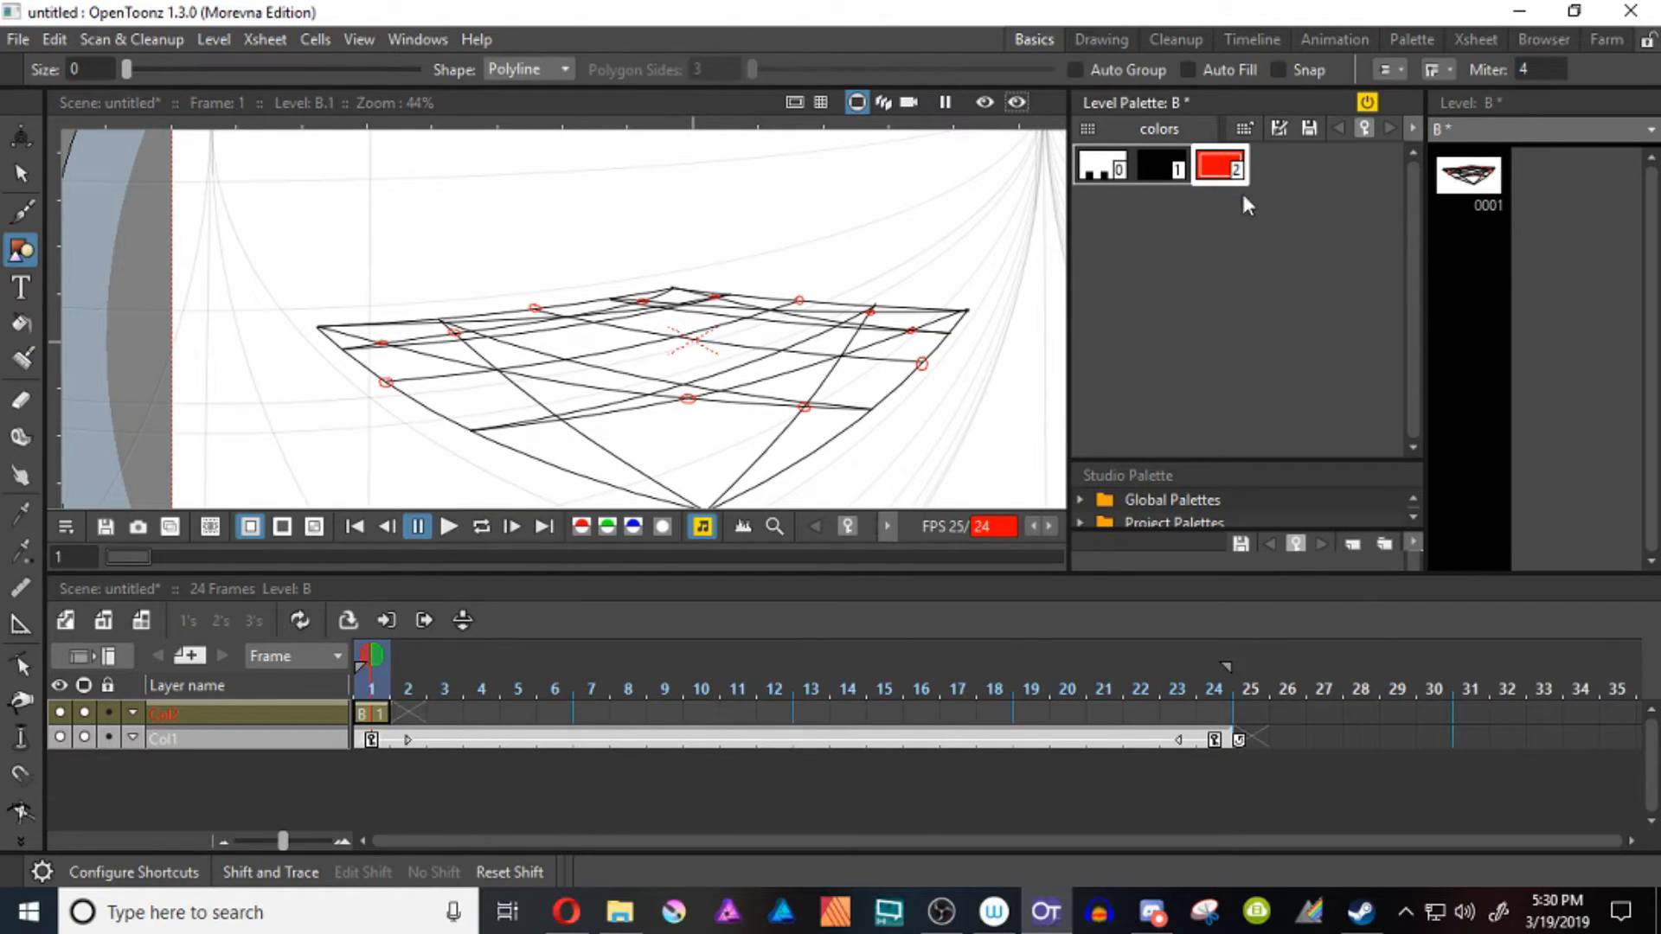
pyautogui.rightClick(1217, 173)
pyautogui.click(1261, 450)
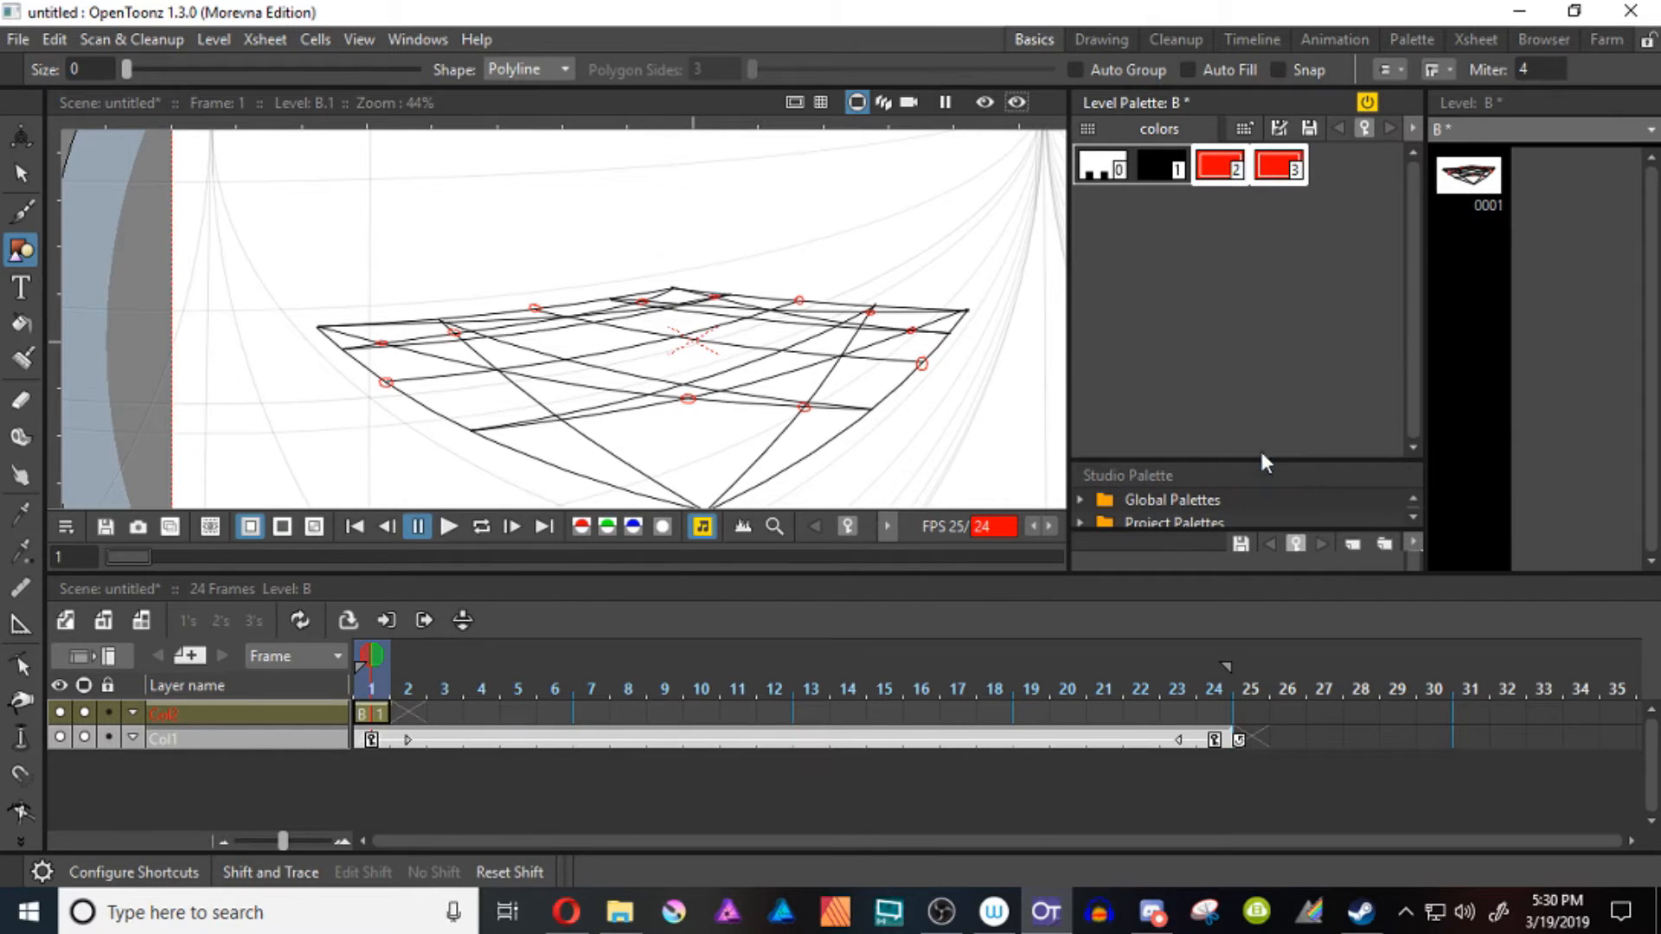
pyautogui.doubleClick(1270, 176)
pyautogui.click(636, 292)
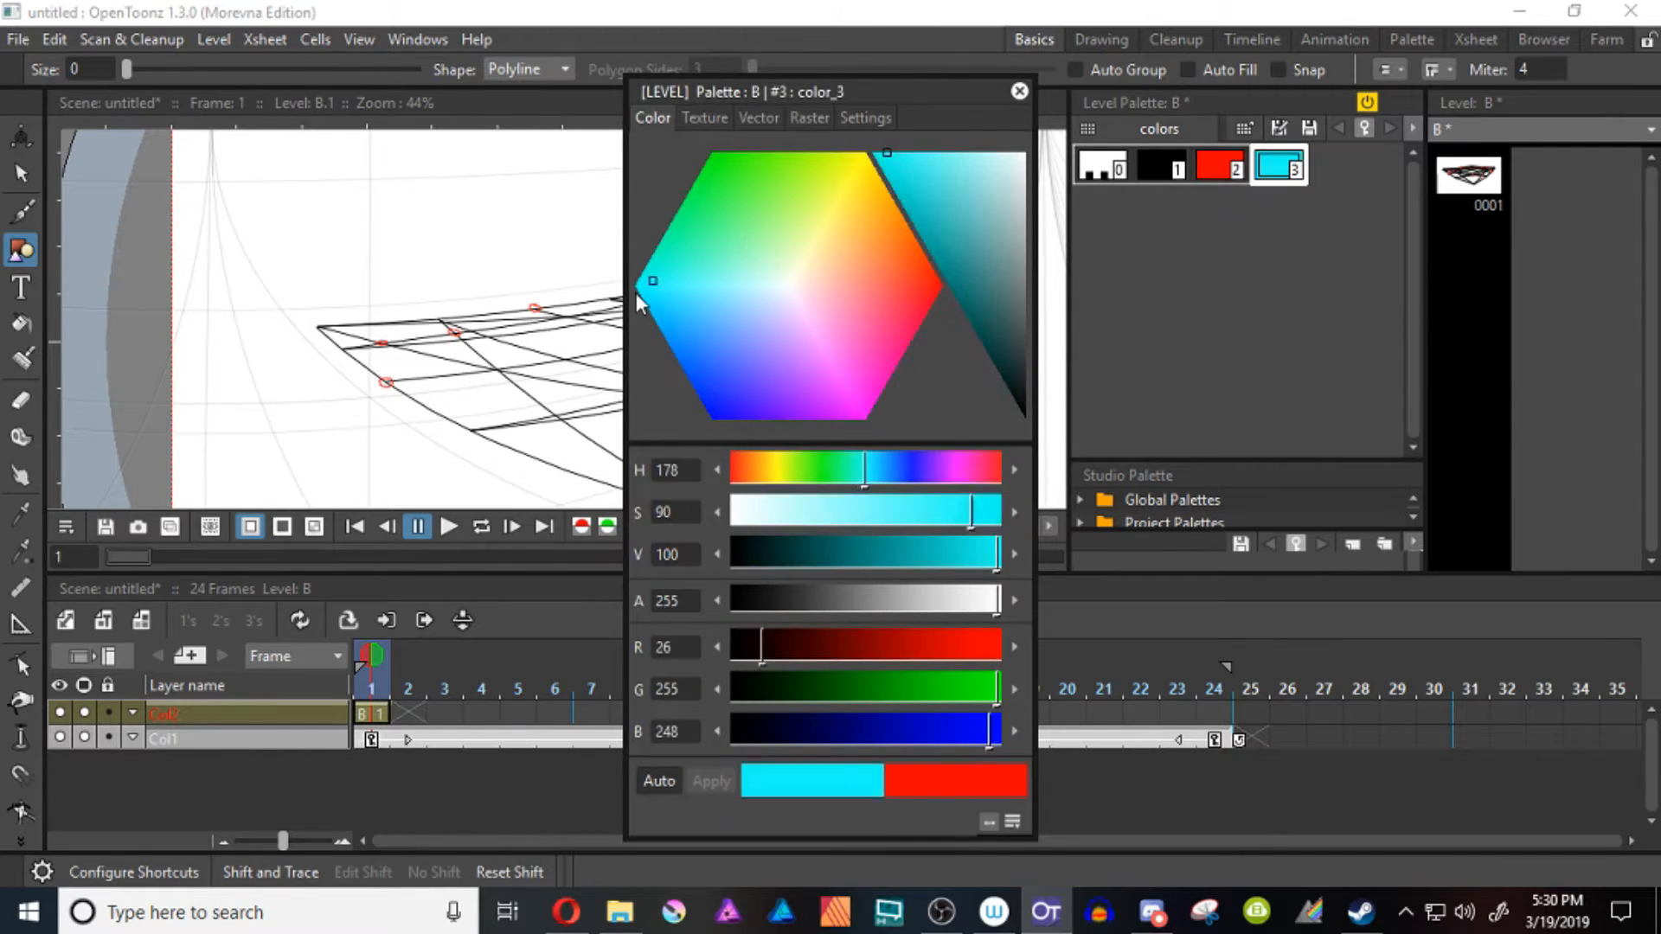
pyautogui.click(735, 389)
pyautogui.click(1019, 90)
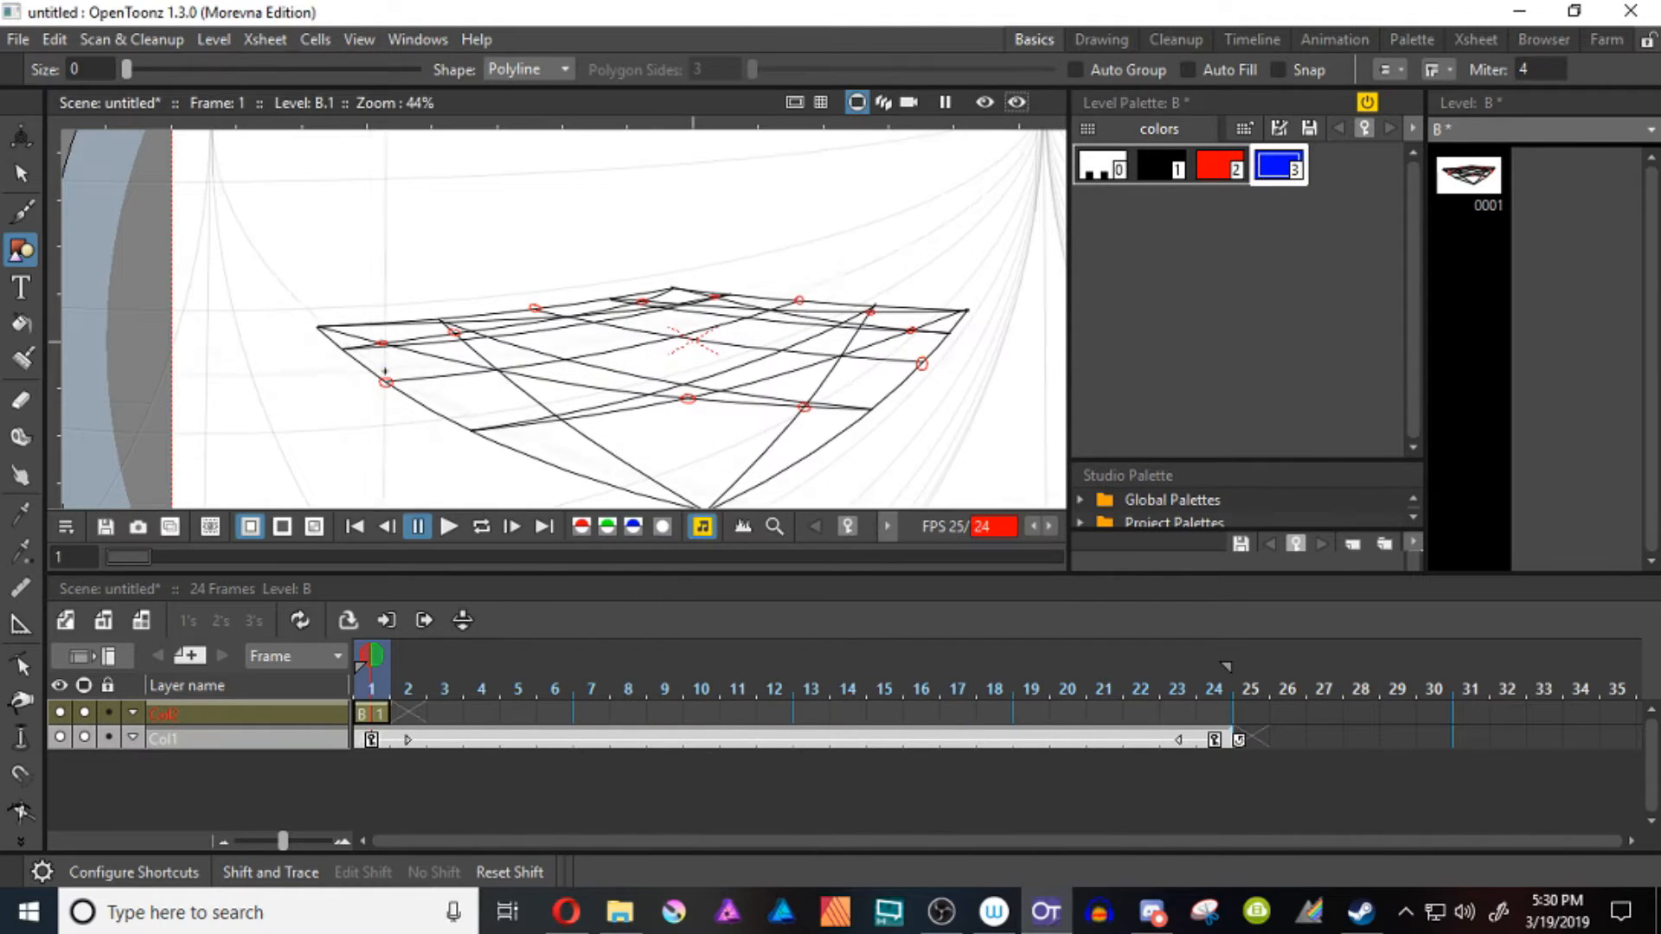
# Draw a closed blue polyline ellipse with smooth points through the red marks on the left, back and right of the square
pyautogui.click(386, 382)
pyautogui.moveTo(382, 343); pyautogui.dragTo(401, 330)
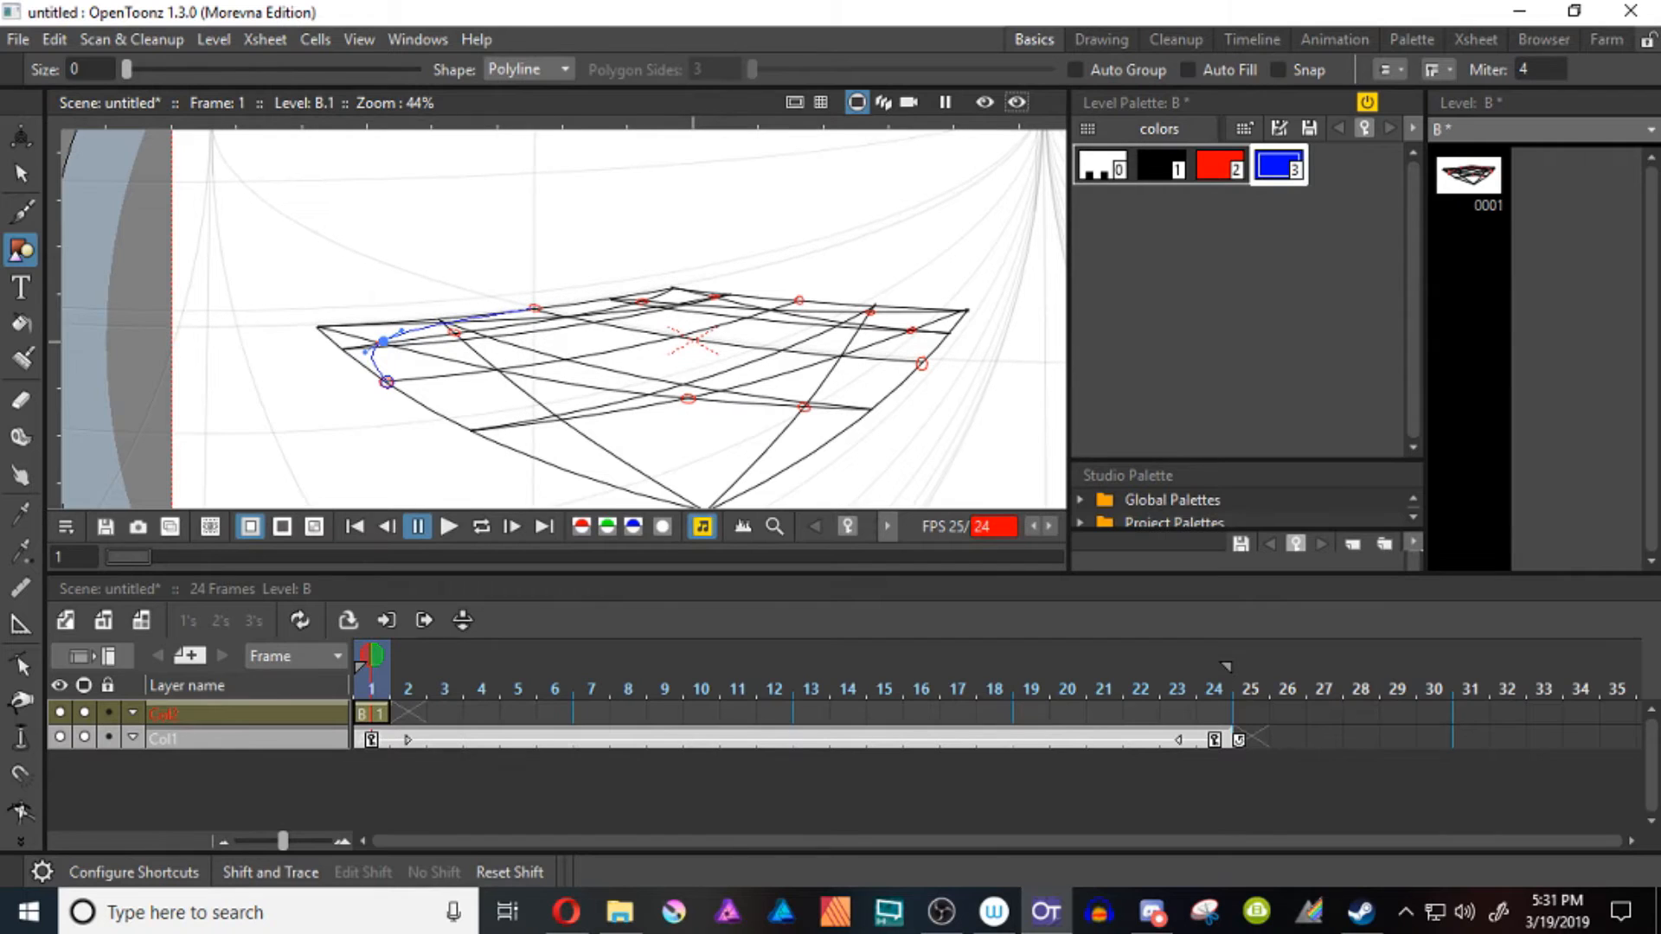
pyautogui.click(535, 308)
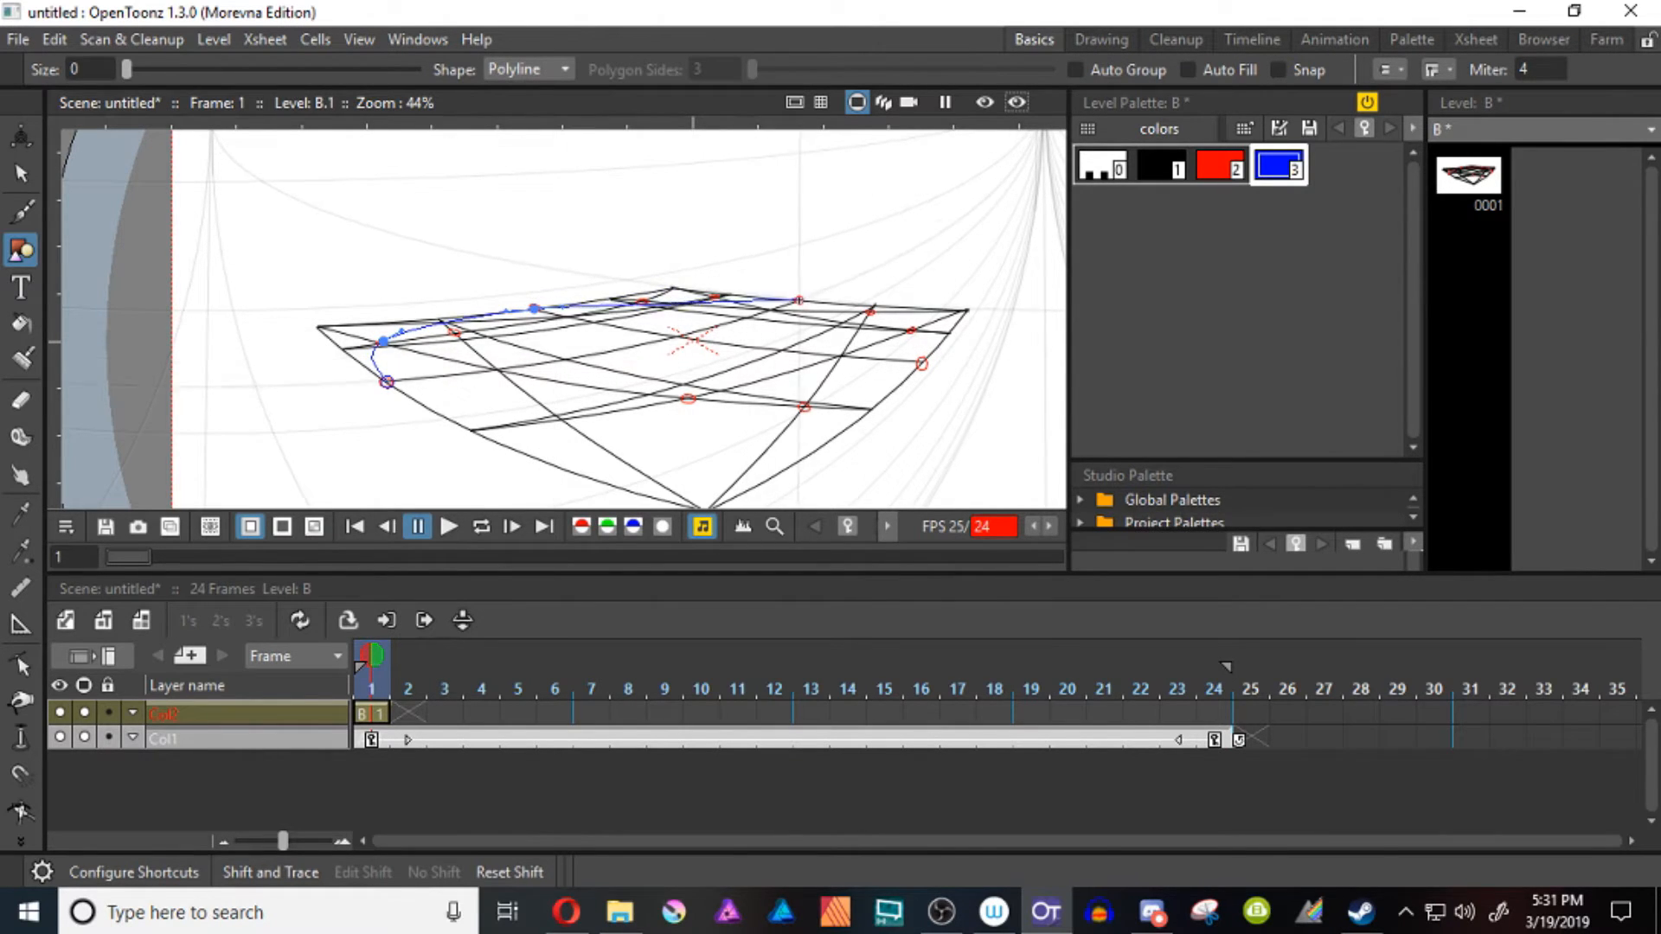
pyautogui.click(799, 299)
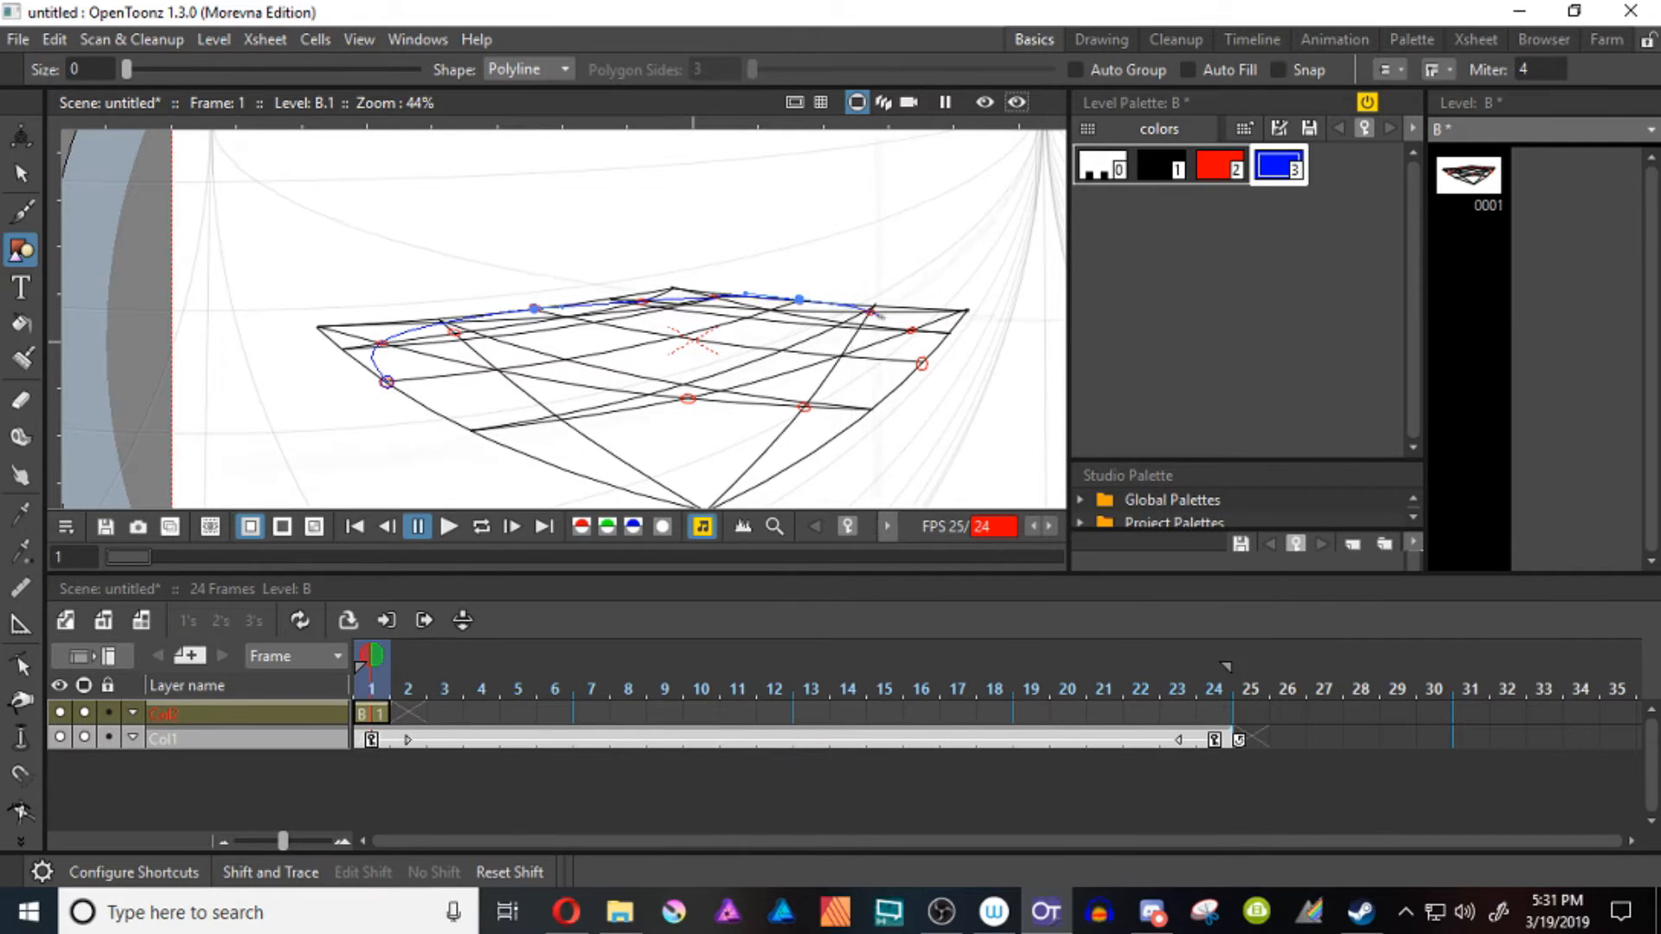
pyautogui.click(921, 362)
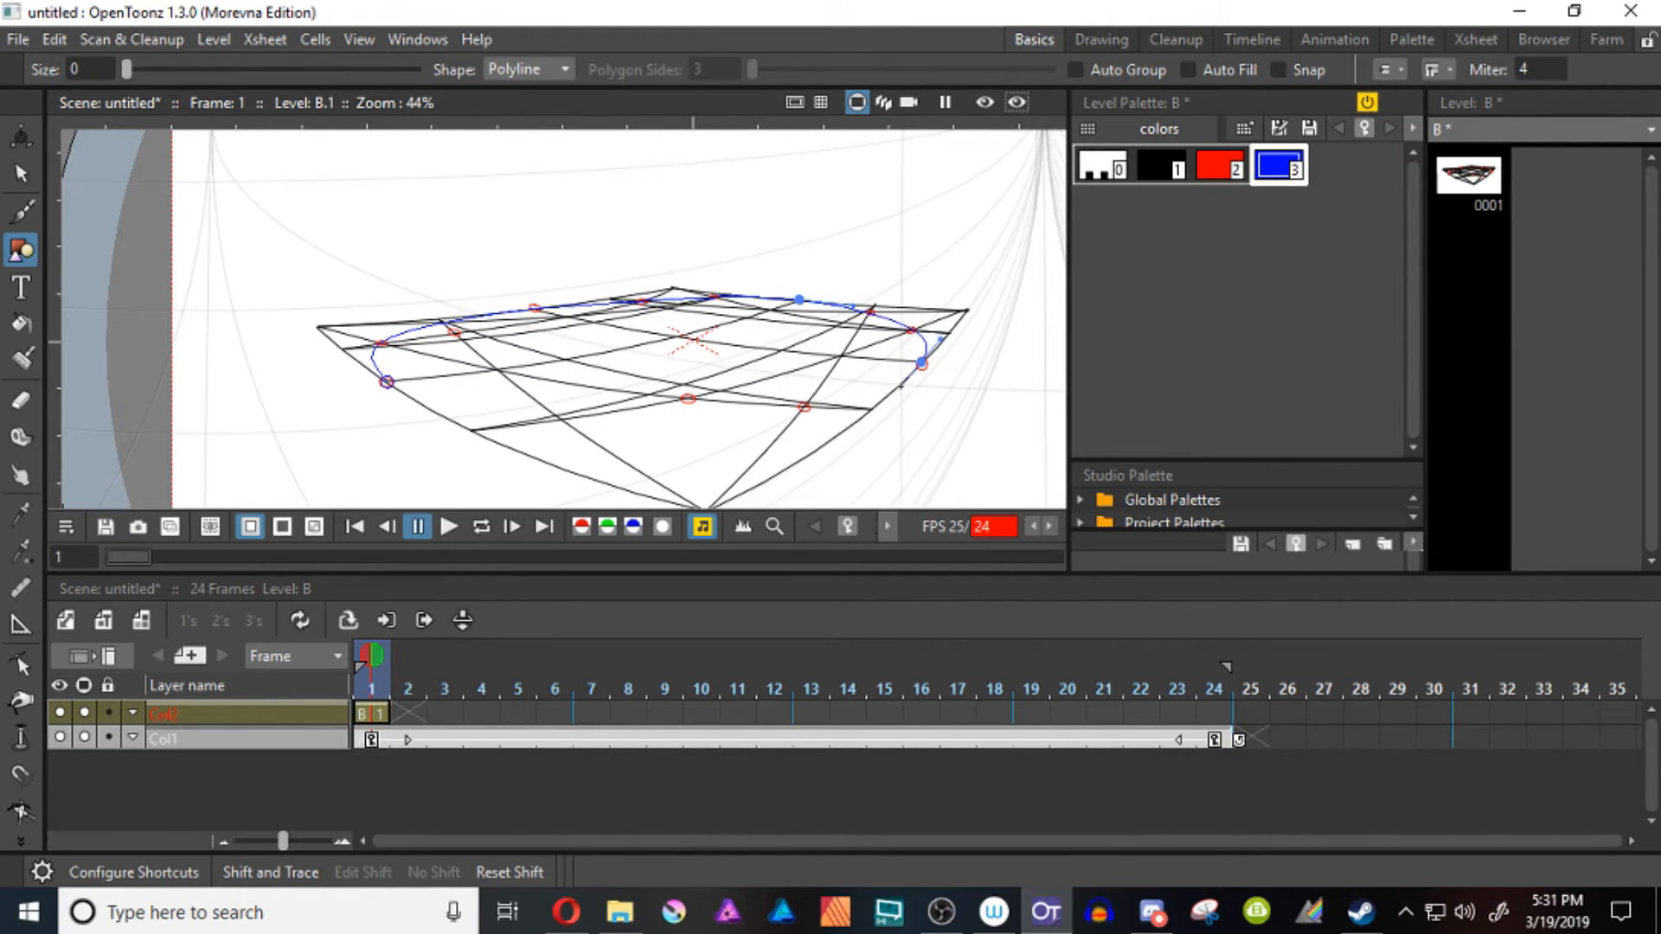
pyautogui.moveTo(387, 382); pyautogui.dragTo(317, 328)
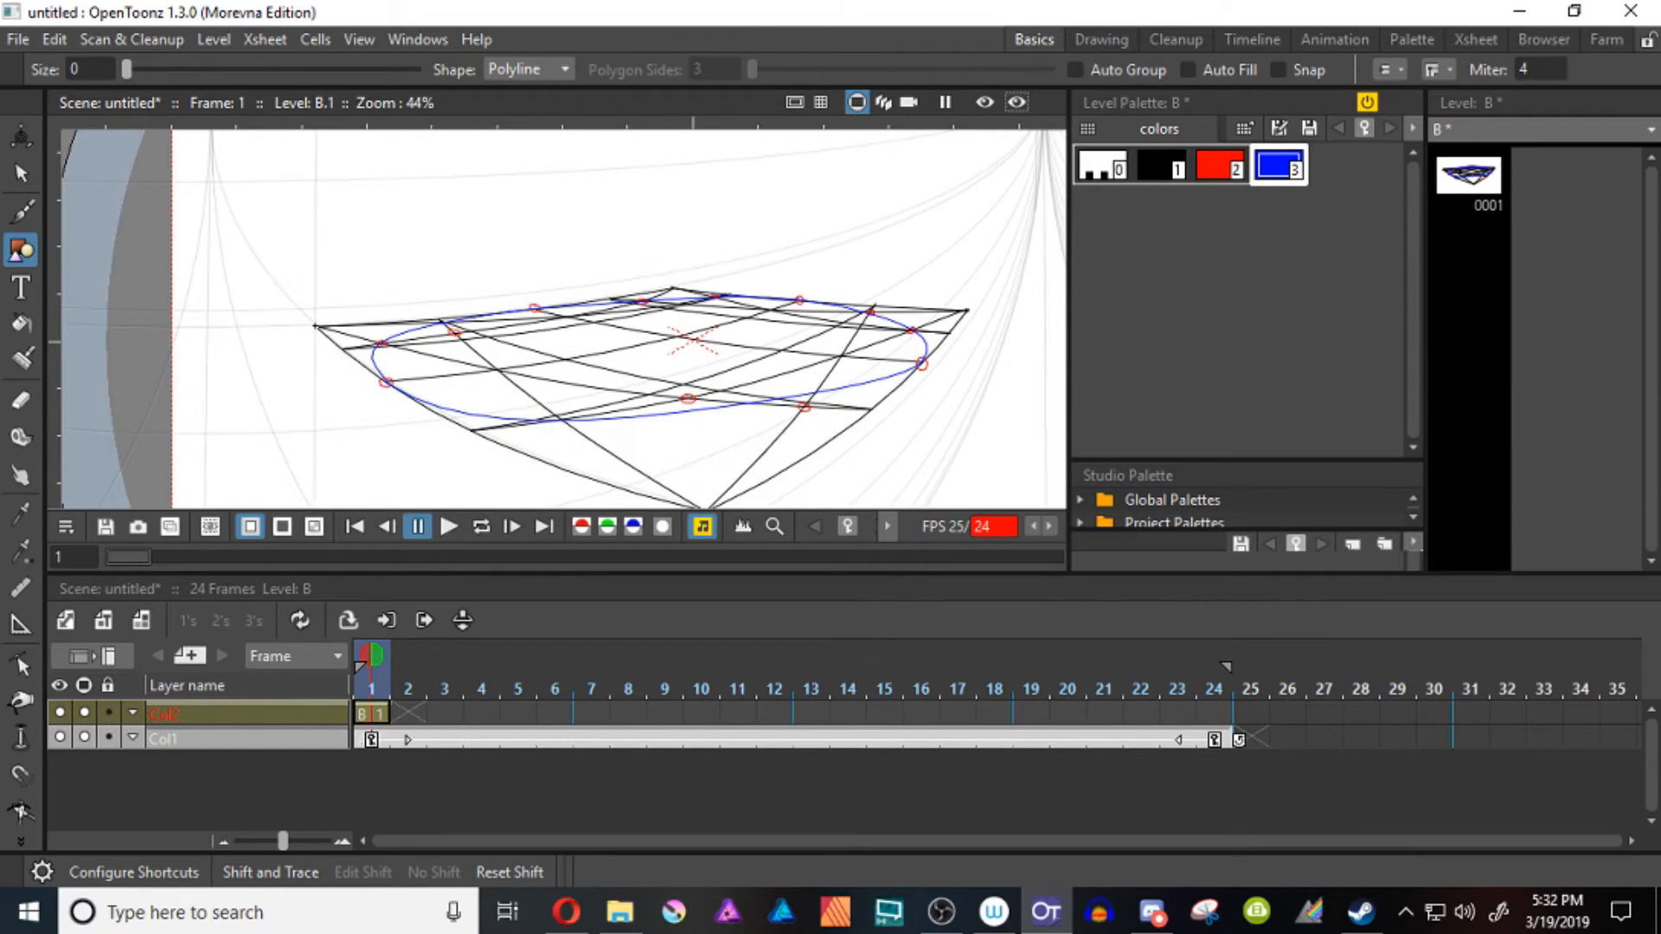
# Reshape the ellipse's front arc with the Control Point Editor by adjusting the handles of its left and right edge points
pyautogui.press('c')
pyautogui.click(867, 384)
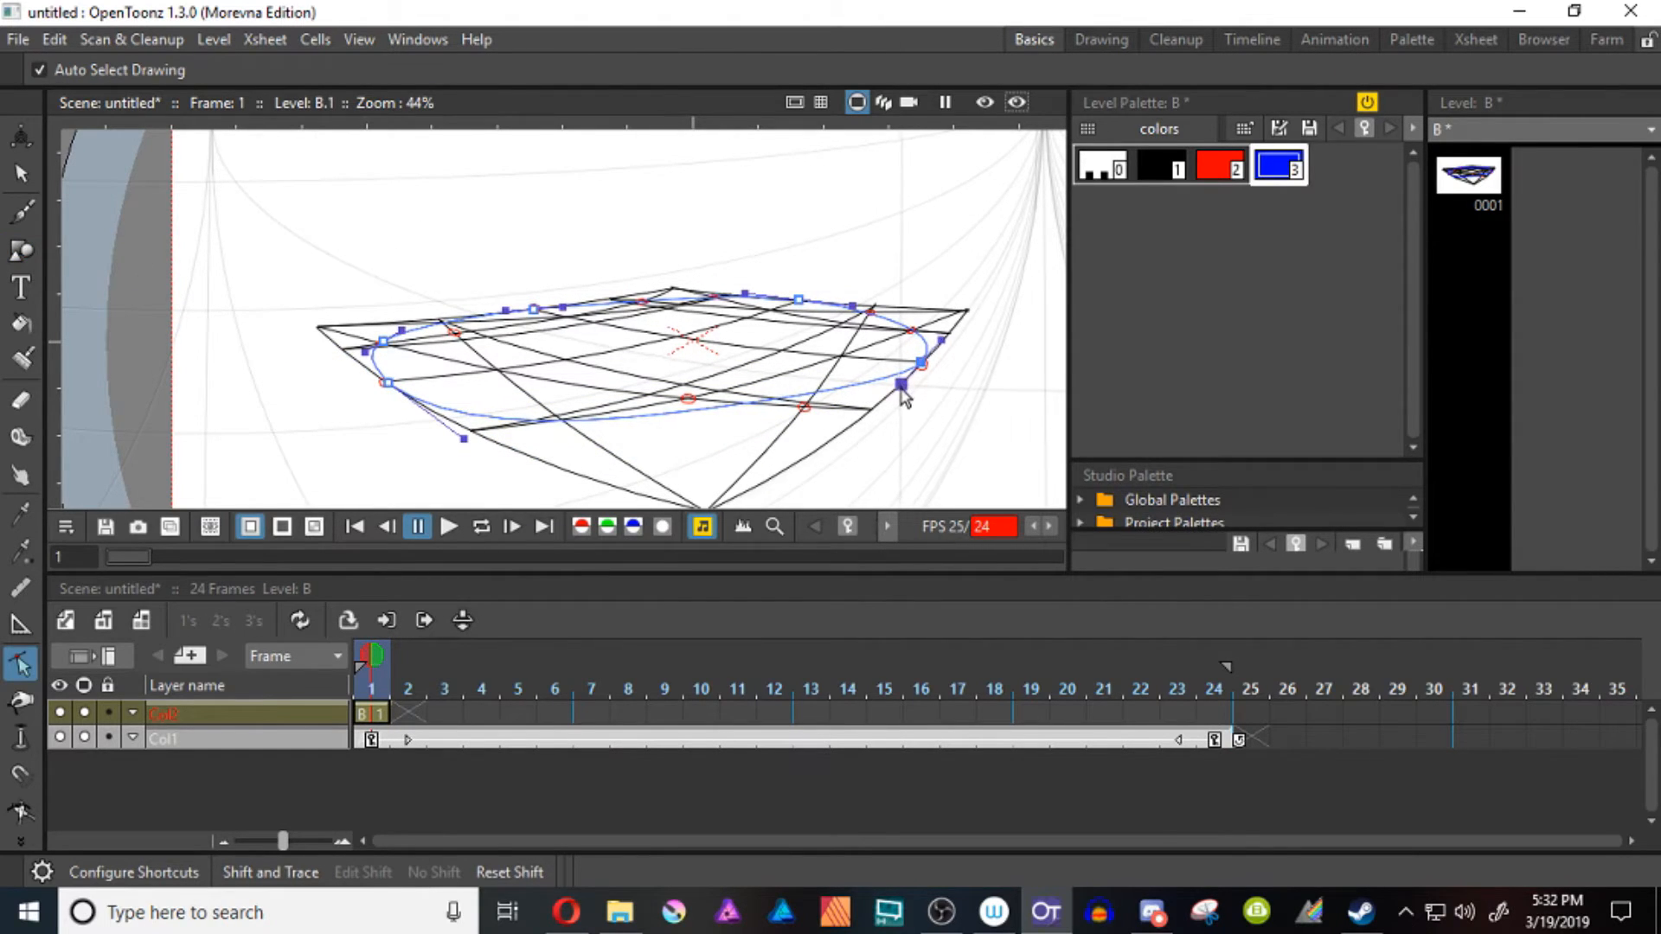
pyautogui.moveTo(901, 386); pyautogui.dragTo(883, 406)
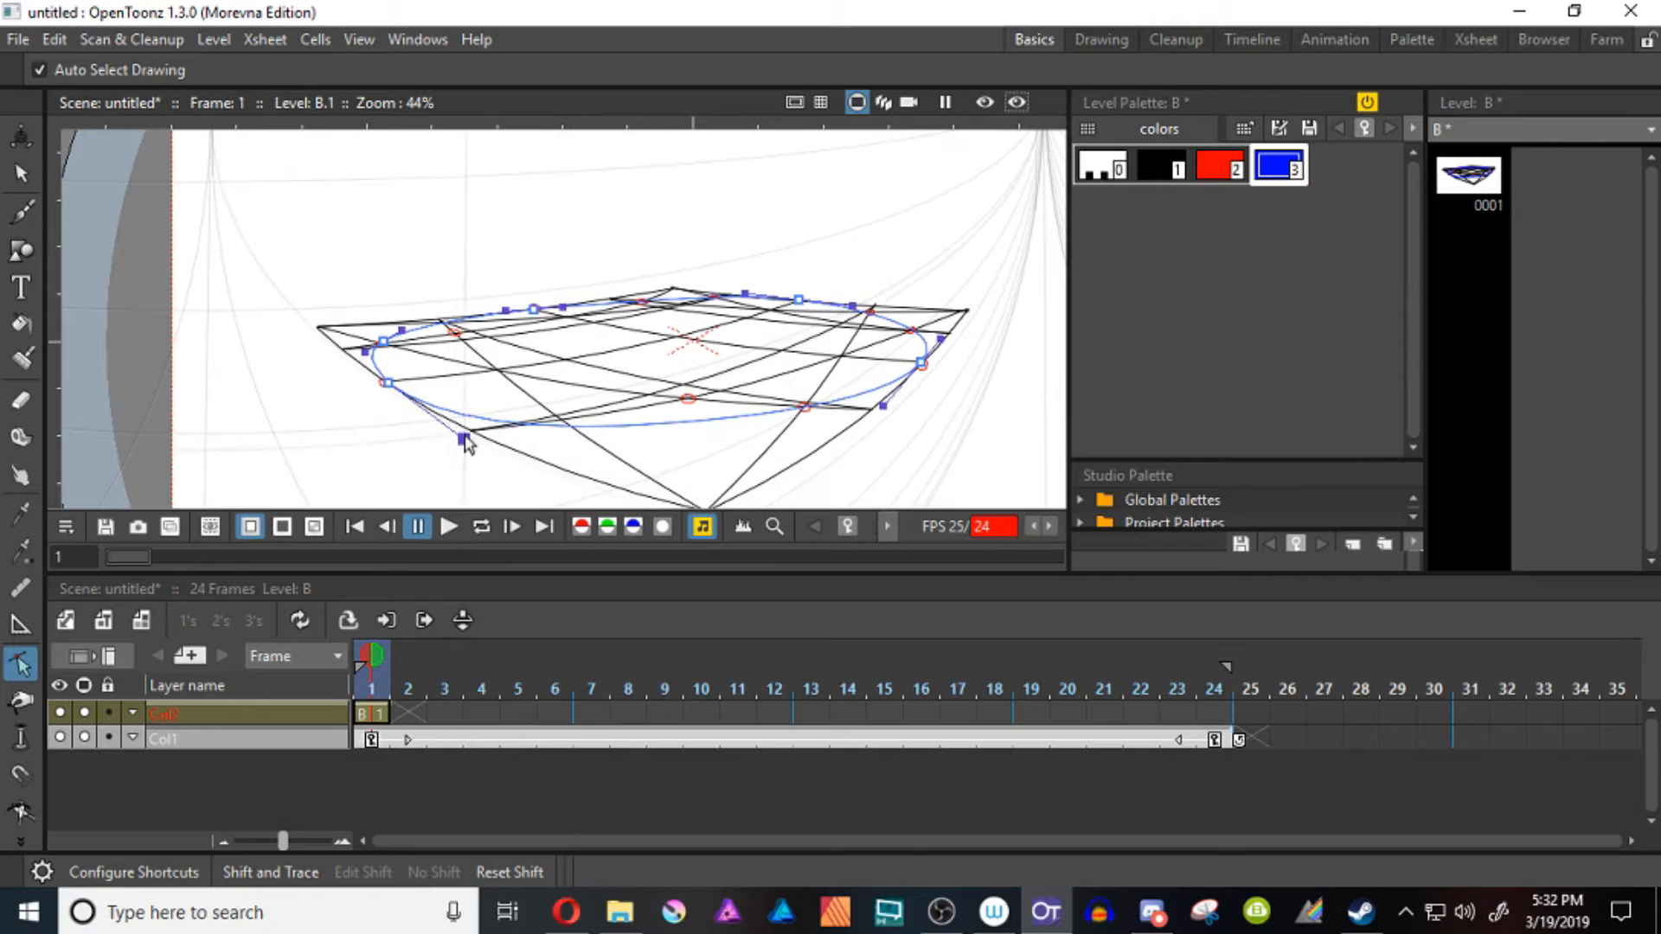
pyautogui.moveTo(464, 439); pyautogui.dragTo(433, 421)
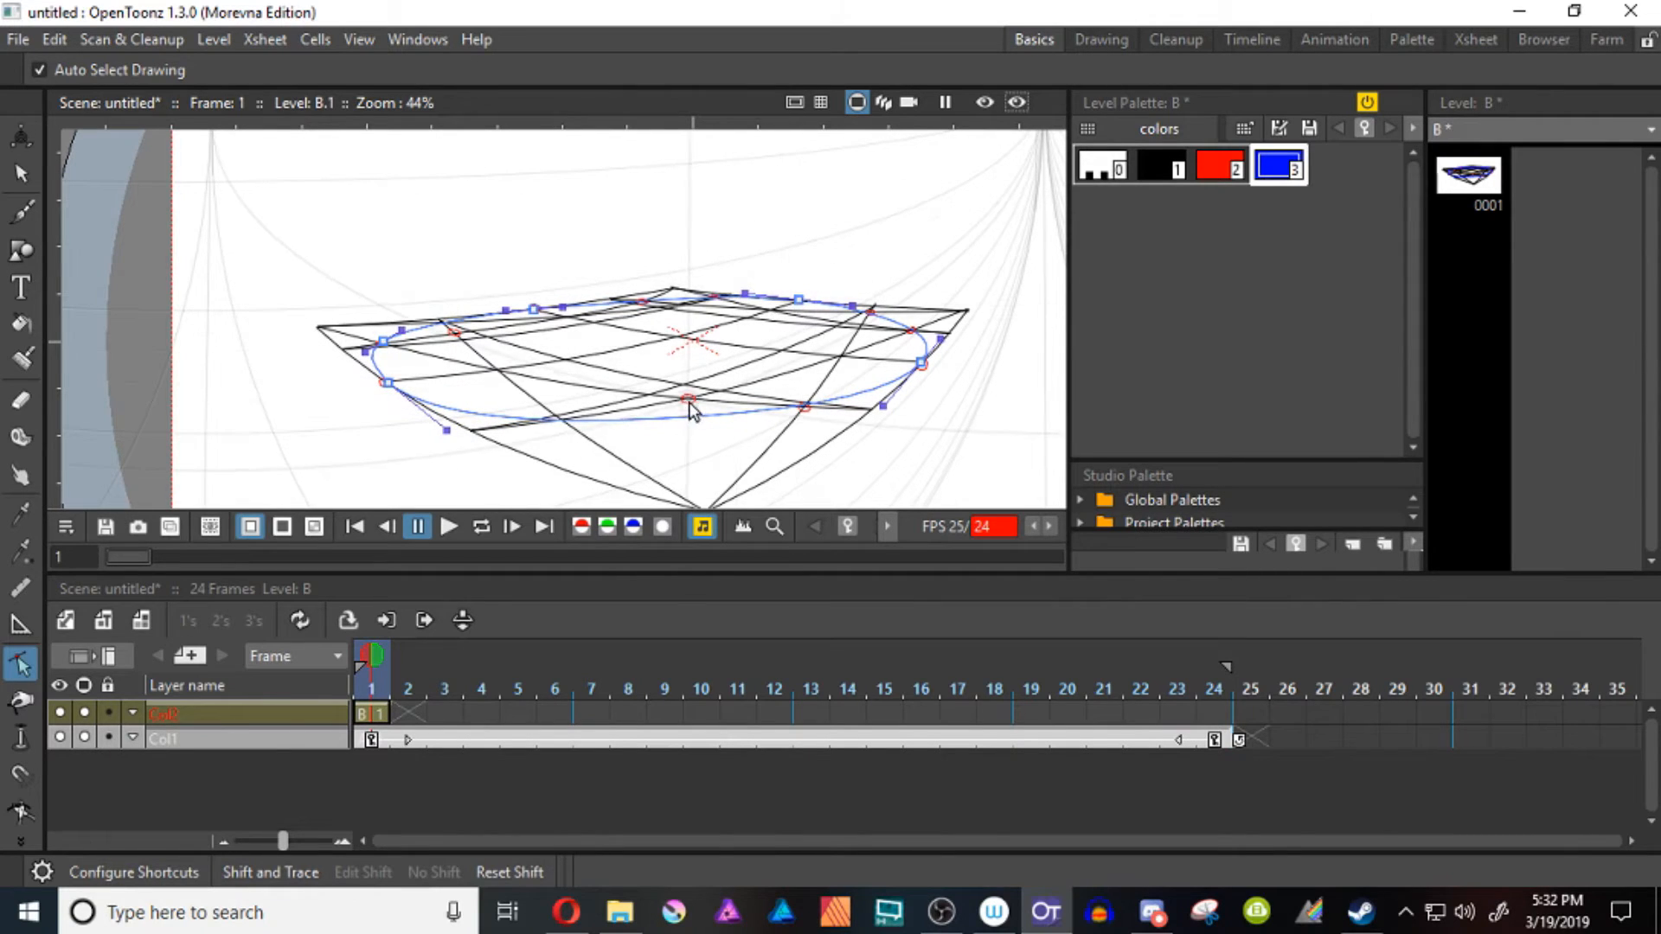
# Move the red circle near the front middle onto the crossing of the diagonal, grid line and ellipse at the front left
pyautogui.press('k')
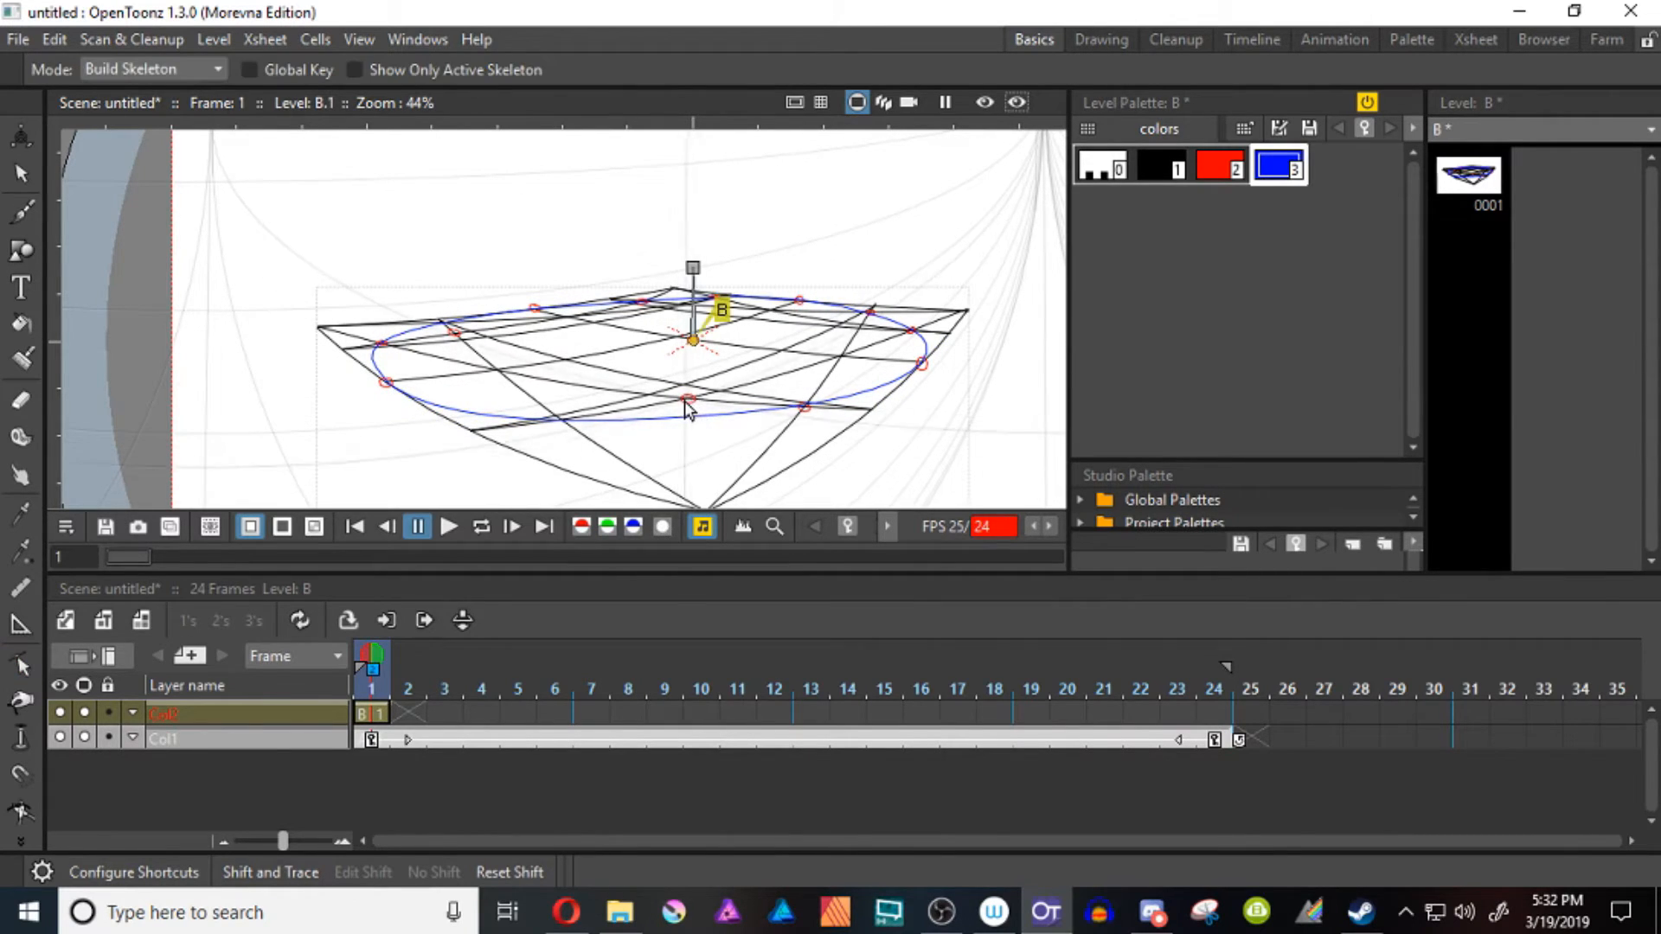
pyautogui.press('s')
pyautogui.press('Left')
pyautogui.press('Left')
pyautogui.press('Left')
pyautogui.press('Left')
pyautogui.press('Left')
pyautogui.press('Left')
pyautogui.press('Left')
pyautogui.press('Left')
pyautogui.press('Left')
pyautogui.press('Left')
pyautogui.press('Left')
pyautogui.press('Left')
pyautogui.press('Left')
pyautogui.press('Left')
pyautogui.press('Left')
pyautogui.press('Left')
pyautogui.press('Left')
pyautogui.press('Left')
pyautogui.press('Left')
pyautogui.press('Left')
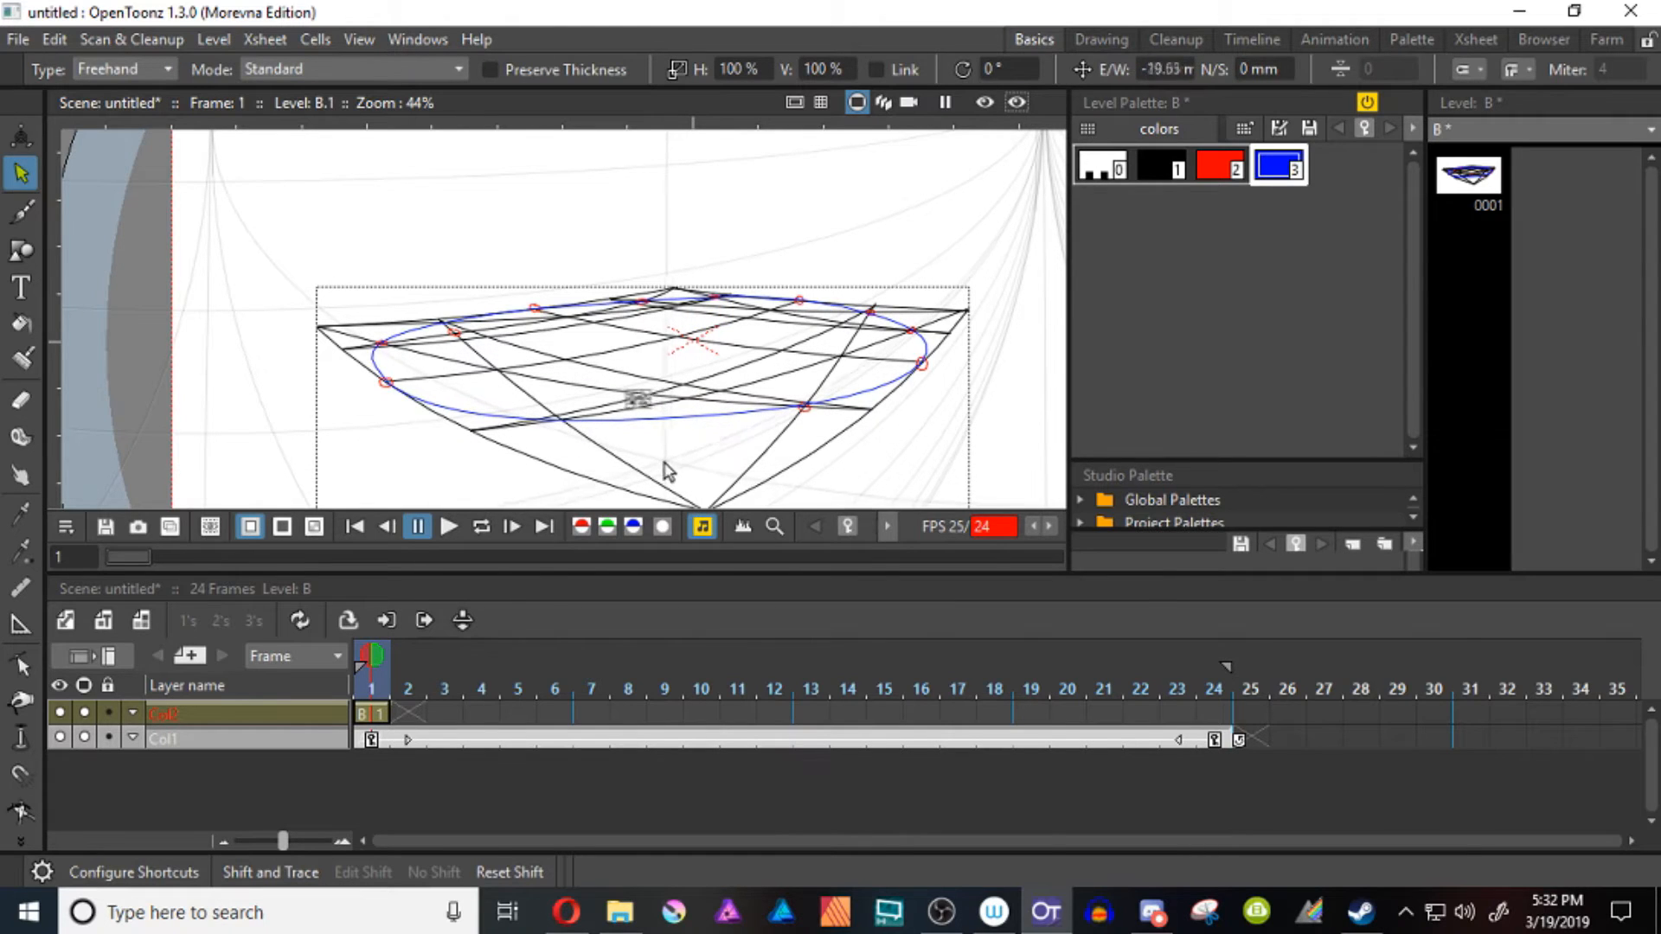
pyautogui.press('Down')
pyautogui.press('Down')
pyautogui.press('Down')
pyautogui.press('Down')
pyautogui.press('Down')
pyautogui.press('Down')
pyautogui.press('Down')
pyautogui.press('Down')
pyautogui.press('Down')
pyautogui.press('Down')
pyautogui.press('Down')
pyautogui.press('Down')
pyautogui.press('Down')
pyautogui.press('Down')
pyautogui.press('Down')
pyautogui.press('Down')
pyautogui.press('Down')
pyautogui.press('Left')
pyautogui.press('Left')
pyautogui.press('Left')
pyautogui.press('Left')
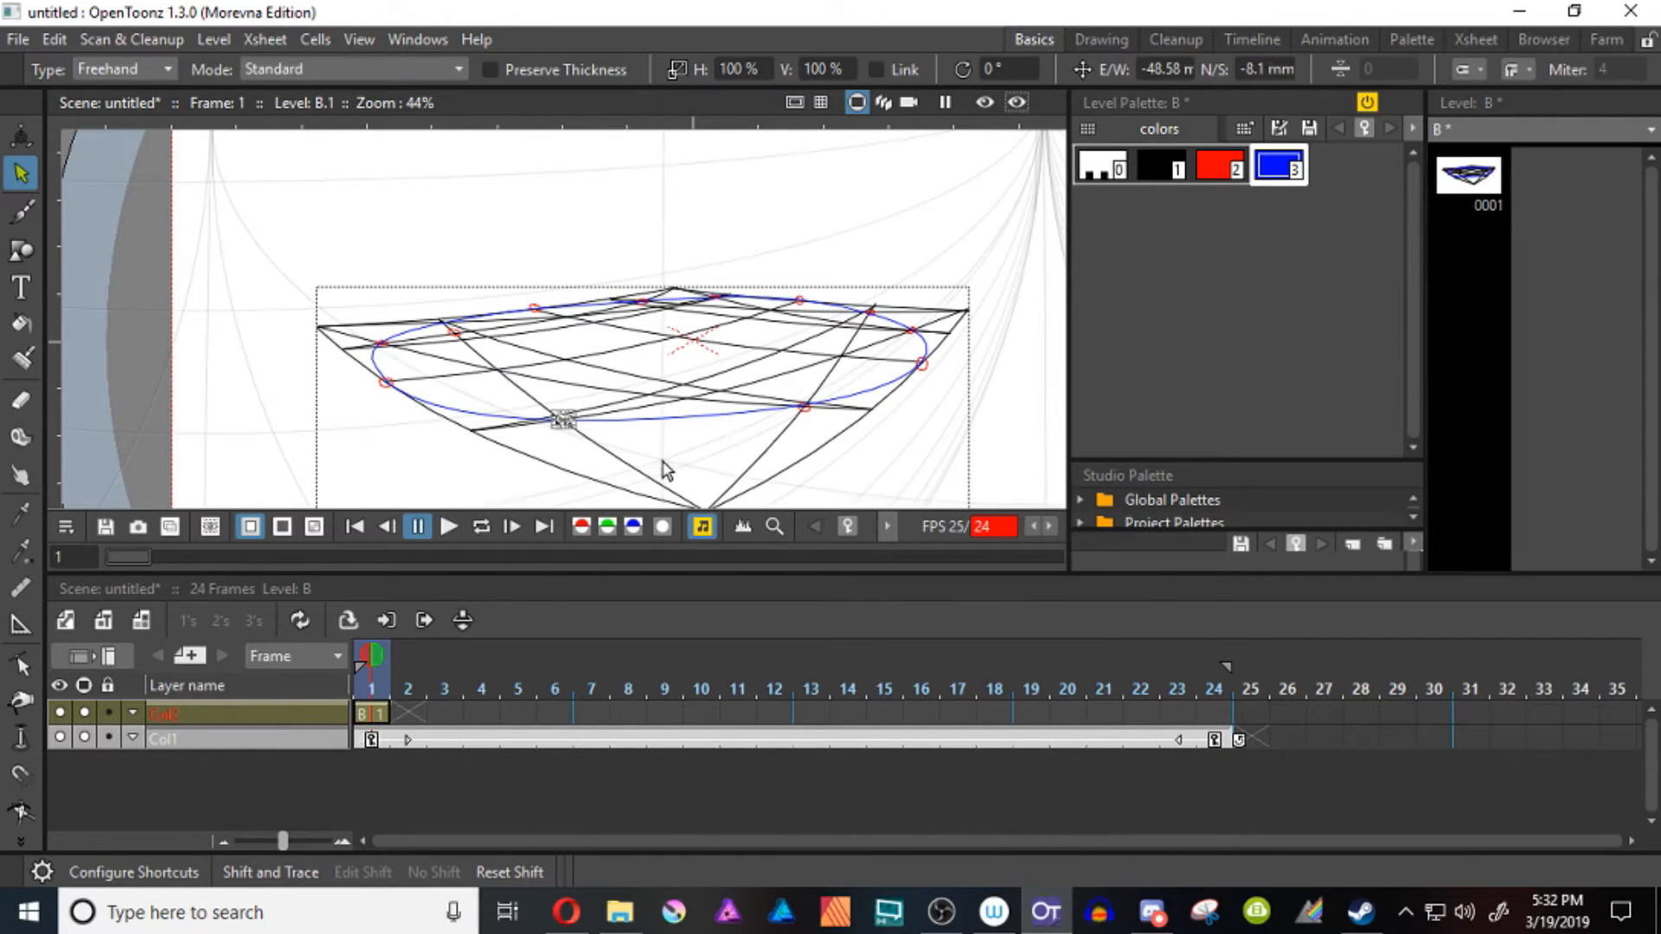
# Nudge the misplaced red circle near the left corner up and left onto its diagonal and grid-line crossing
pyautogui.click(455, 334)
pyautogui.press('Up')
pyautogui.press('Up')
pyautogui.press('Up')
pyautogui.press('Up')
pyautogui.press('Up')
pyautogui.press('Up')
pyautogui.press('Up')
pyautogui.press('Up')
pyautogui.press('Up')
pyautogui.press('Up')
pyautogui.press('Up')
pyautogui.press('Left')
pyautogui.press('Left')
pyautogui.press('Left')
pyautogui.press('Left')
pyautogui.press('Left')
pyautogui.press('Left')
pyautogui.press('Left')
pyautogui.press('Left')
pyautogui.press('Left')
pyautogui.press('Down')
pyautogui.press('Down')
pyautogui.click(630, 489)
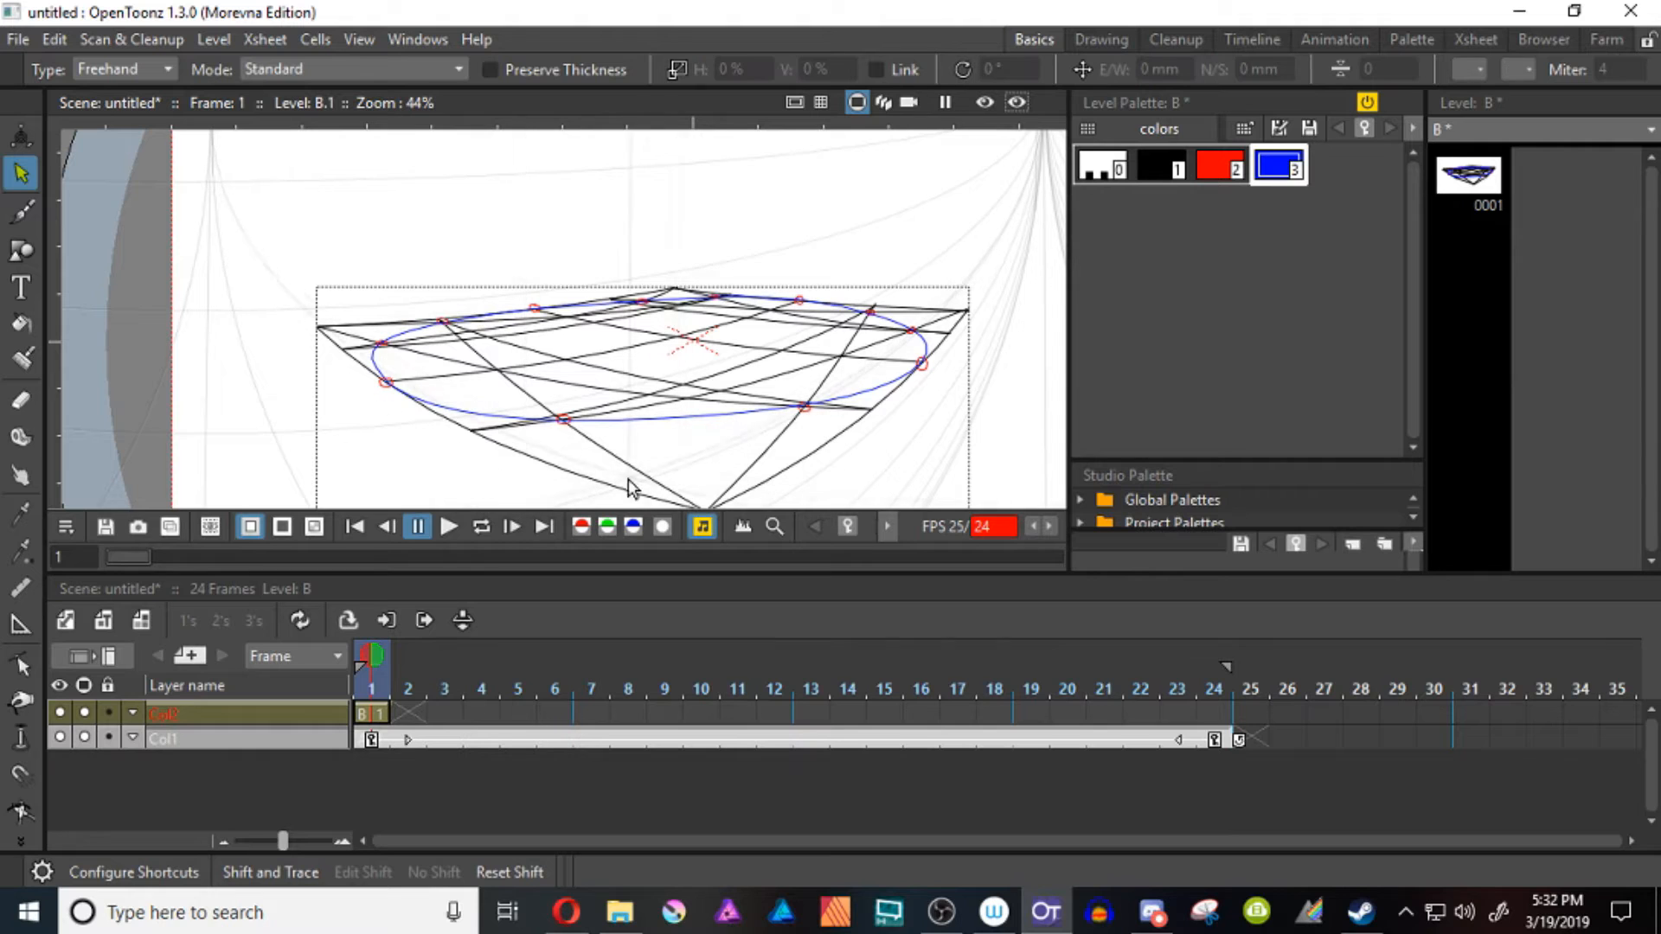
# Adjust the ellipse's back-right control point handle so the curve follows the back edge through the red marks
pyautogui.scroll(4, 837, 316)
pyautogui.press('c')
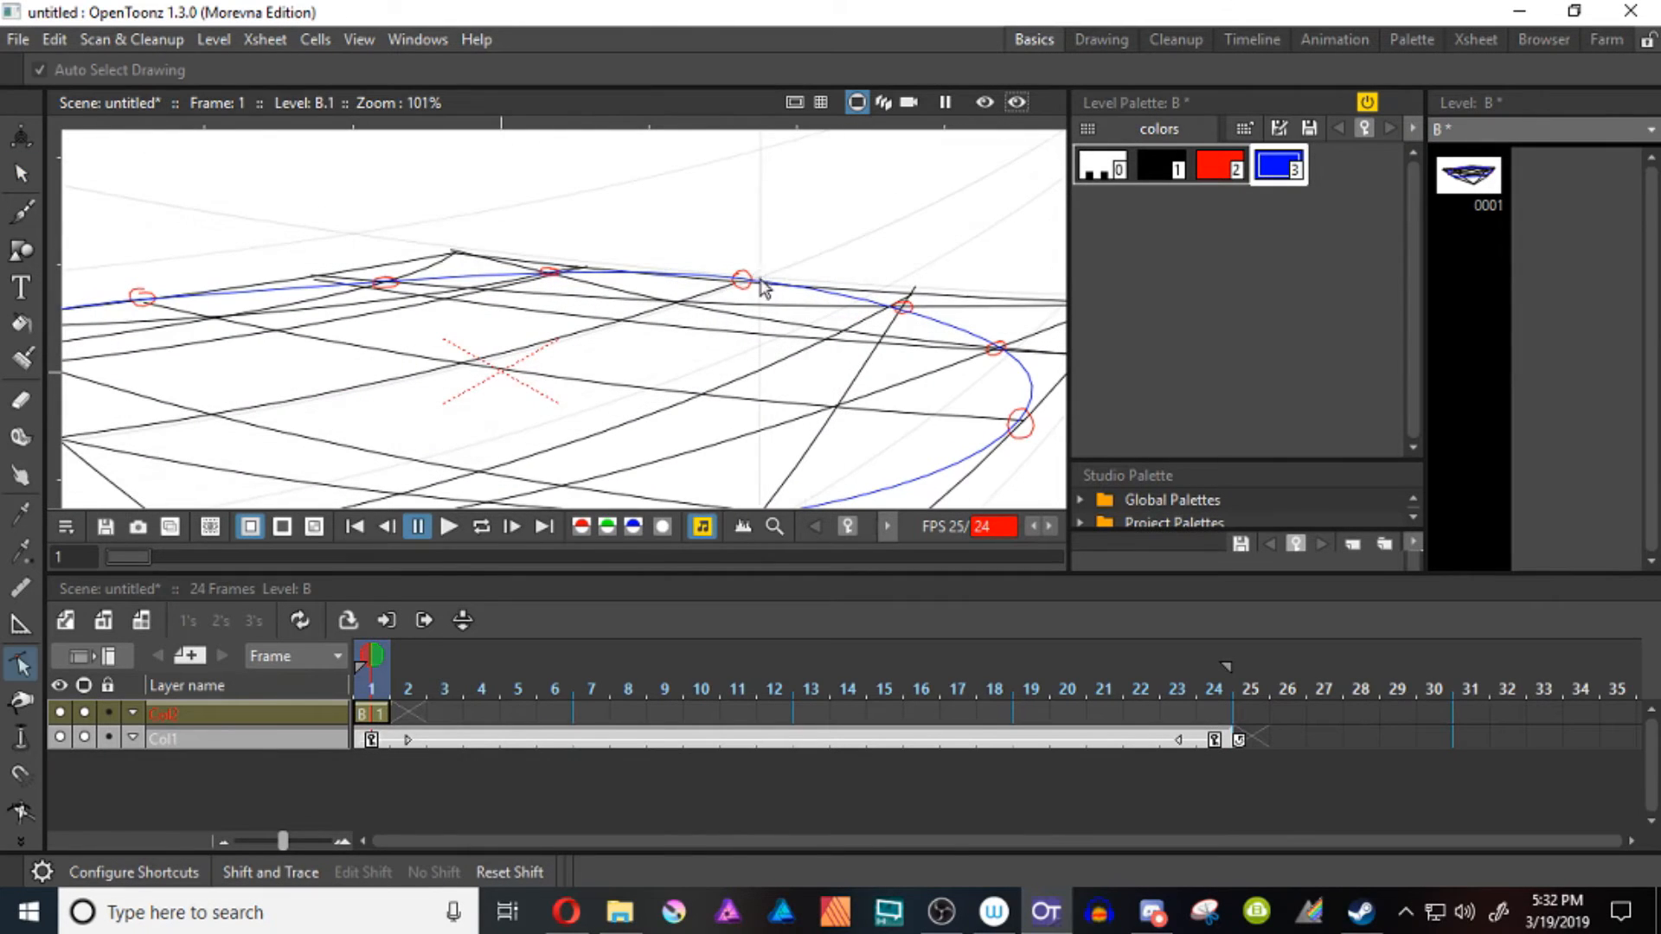
pyautogui.click(742, 281)
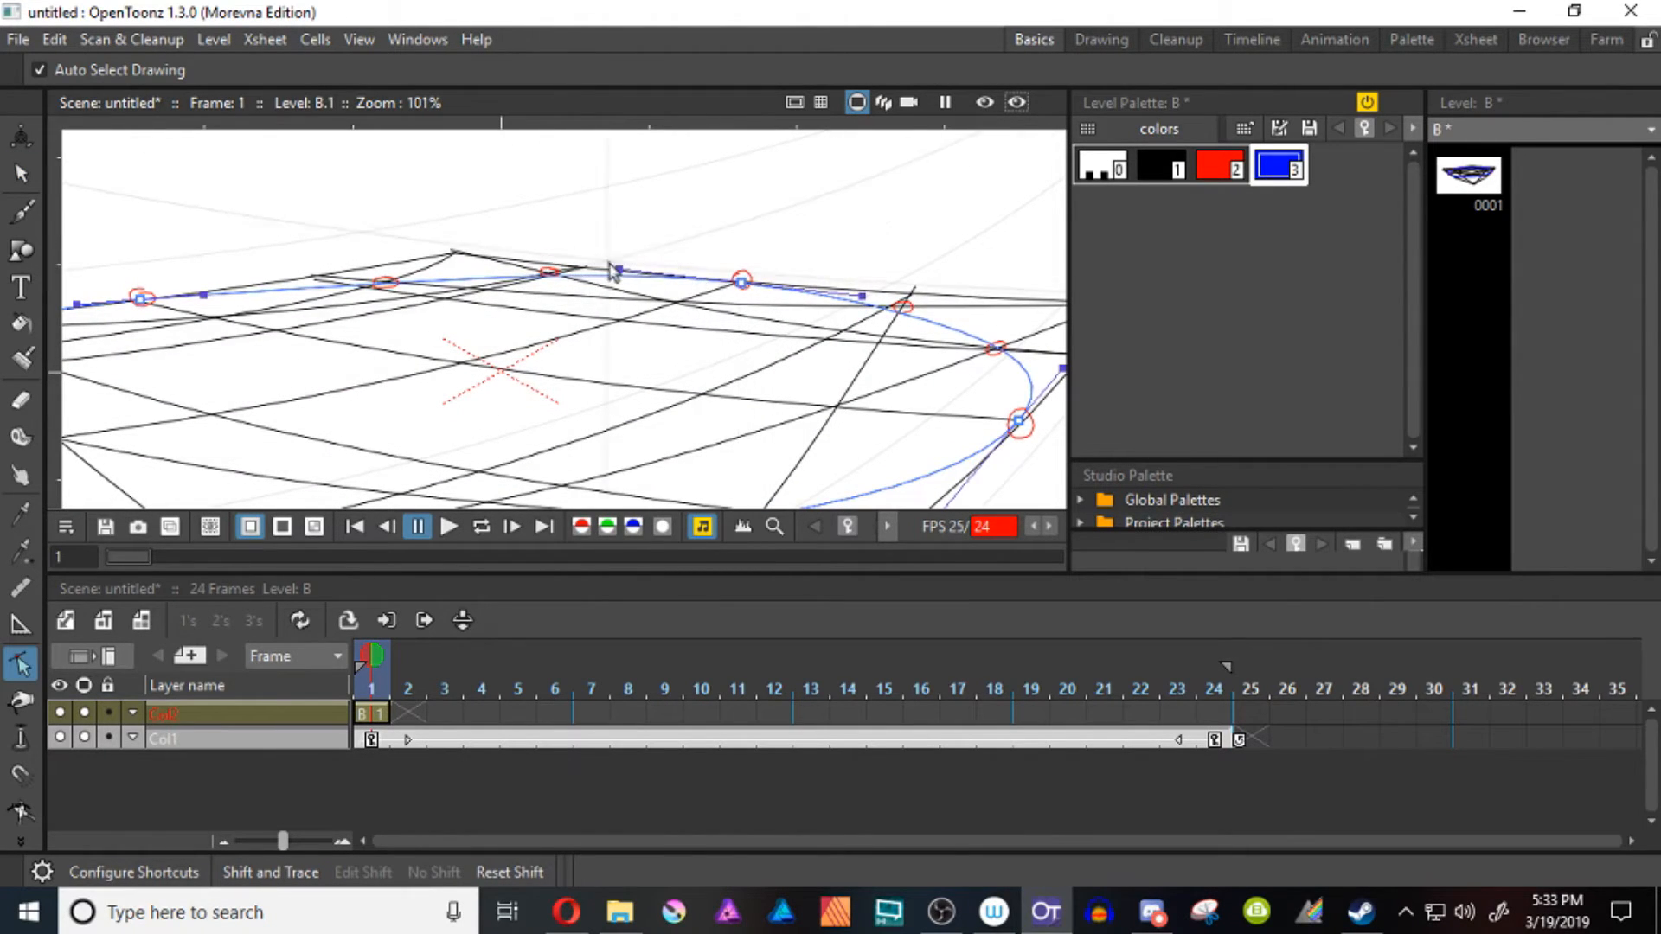
pyautogui.moveTo(614, 269); pyautogui.dragTo(608, 266)
pyautogui.press('space')
pyautogui.moveTo(828, 340); pyautogui.dragTo(618, 265)
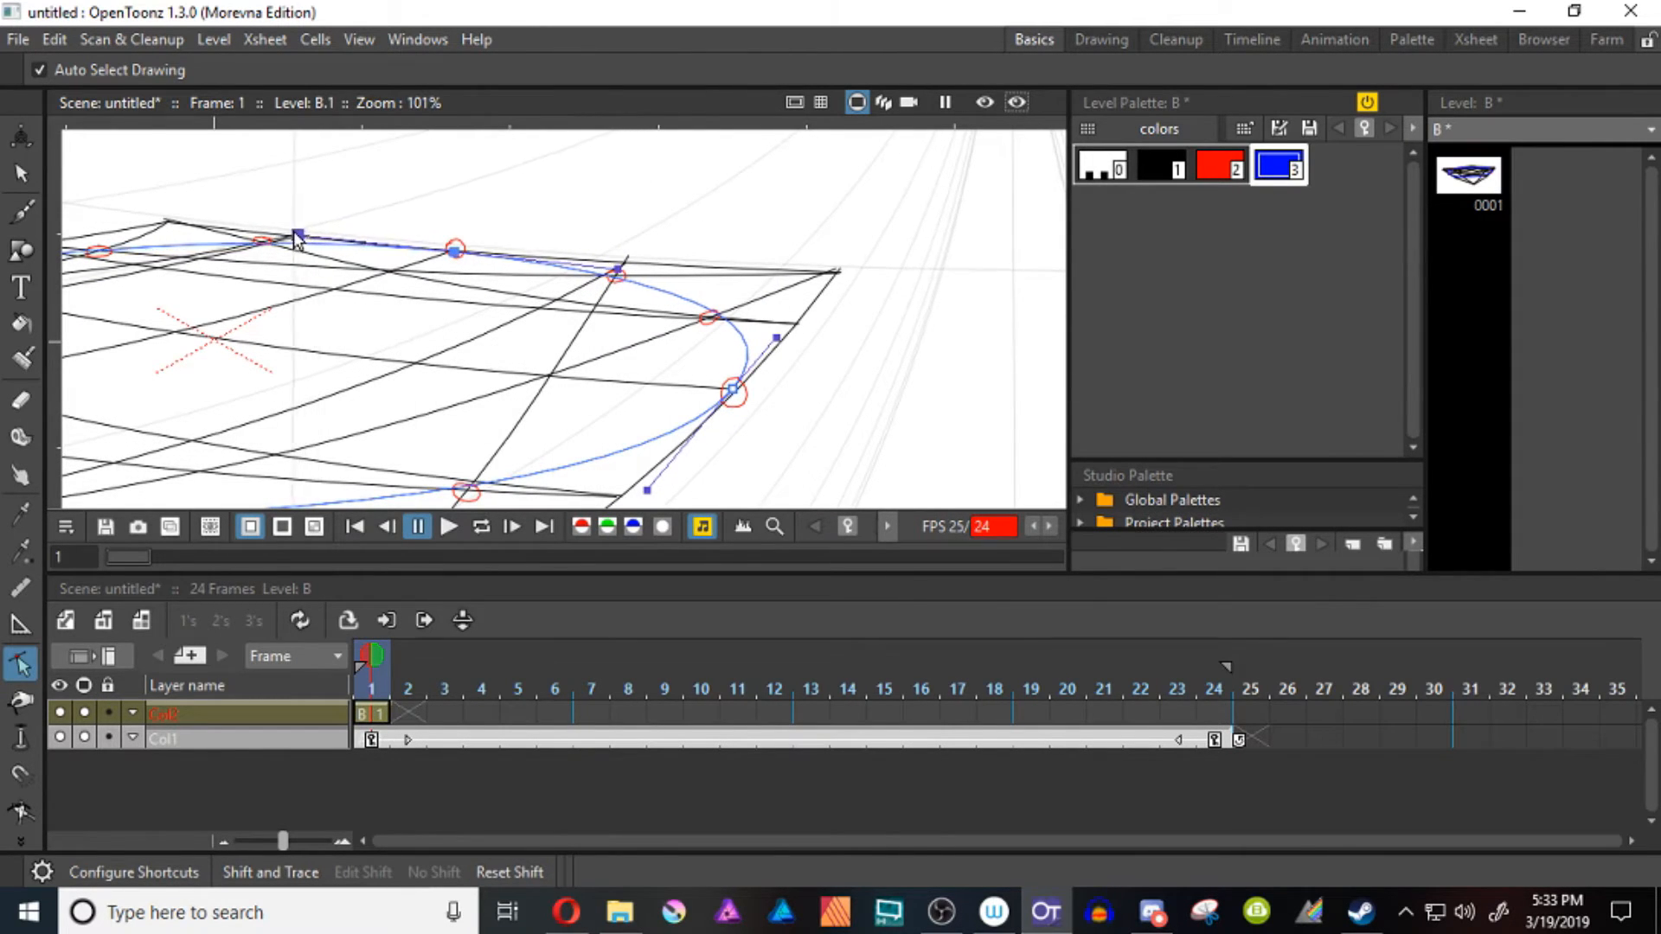
pyautogui.press('space')
pyautogui.moveTo(328, 261); pyautogui.dragTo(239, 247)
# Fine-tune the handles of the right edge point and its back neighbor to fit the ellipse's right end to the marks
pyautogui.click(644, 379)
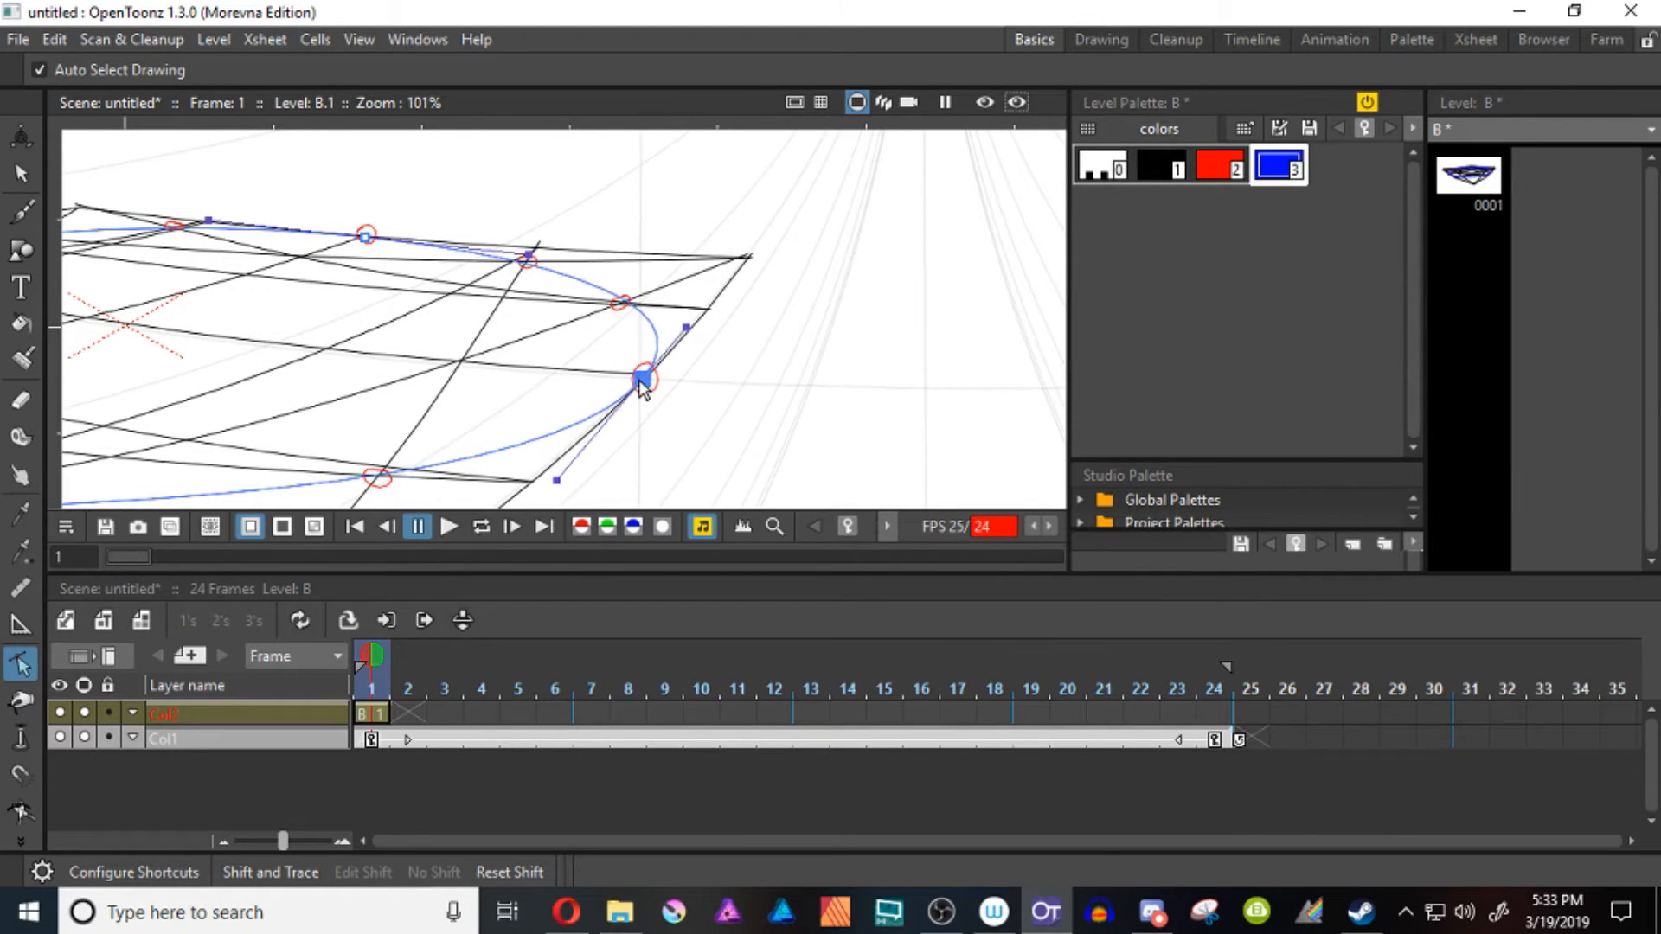
pyautogui.moveTo(689, 325); pyautogui.dragTo(684, 332)
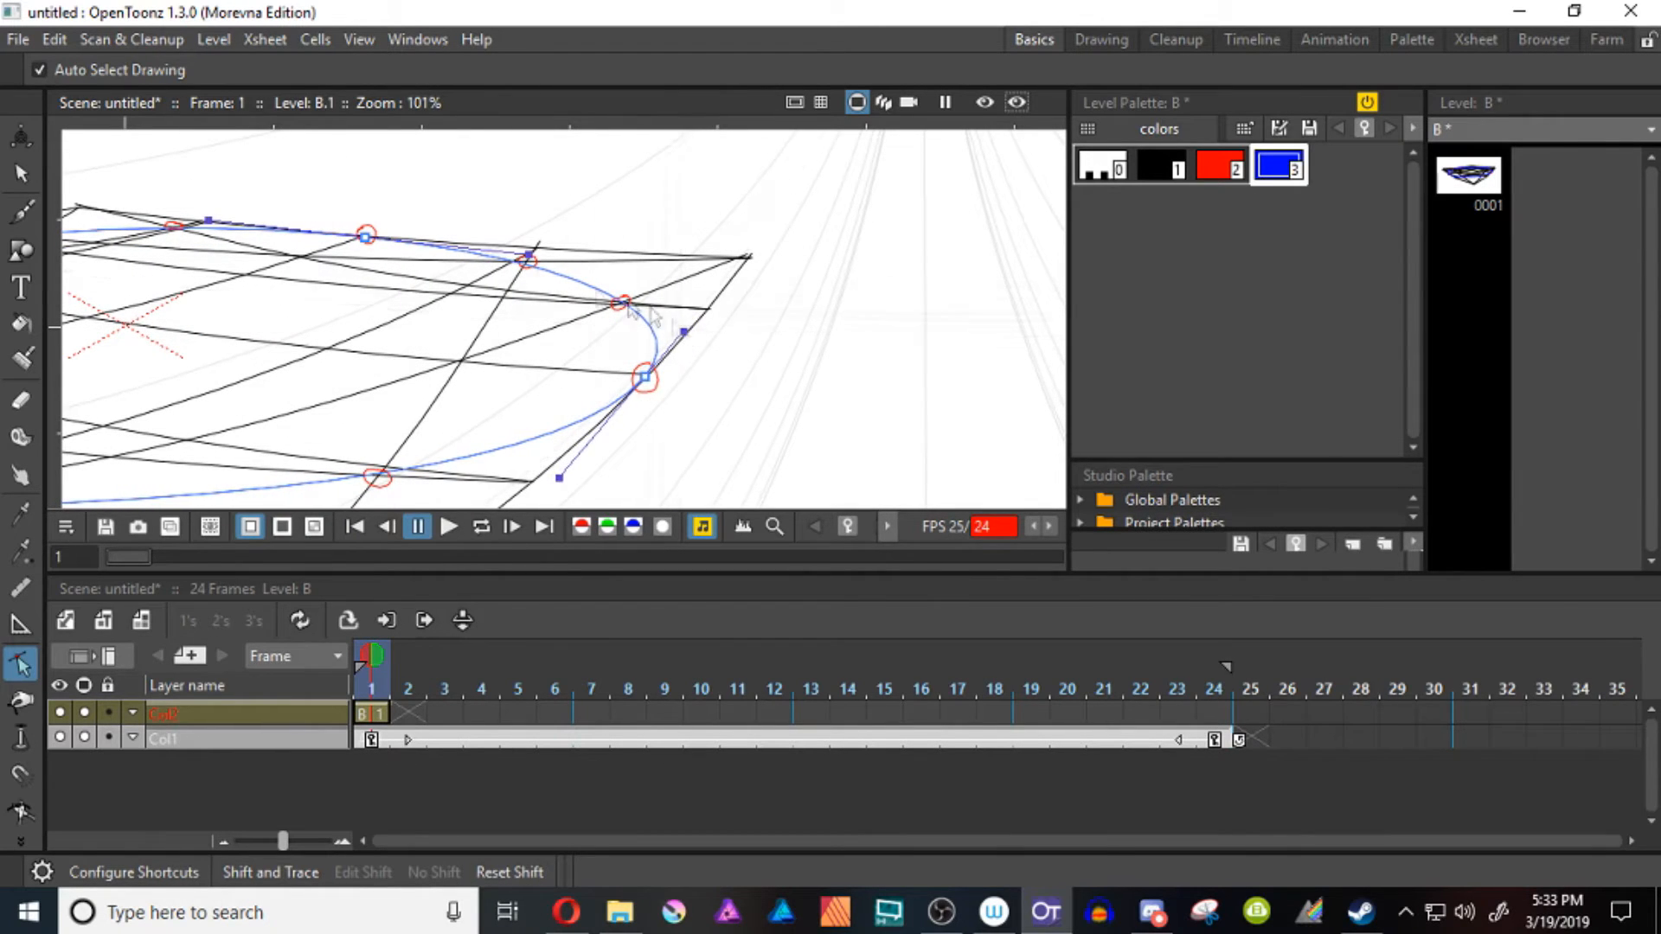
pyautogui.moveTo(531, 261); pyautogui.dragTo(571, 270)
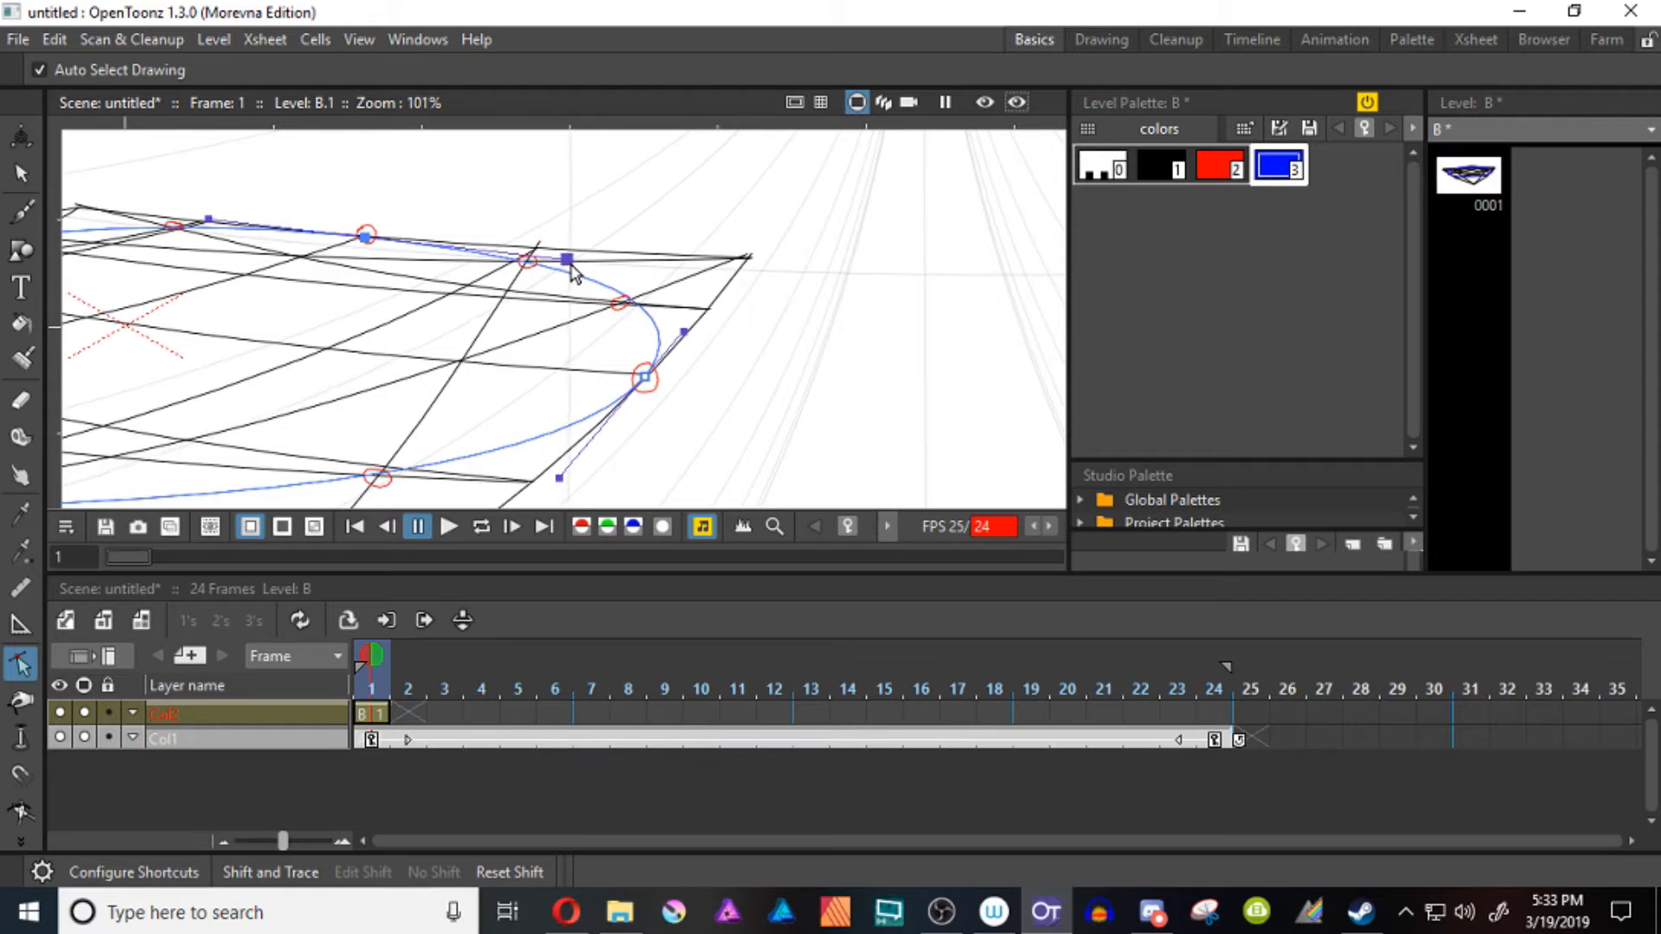
pyautogui.moveTo(684, 335); pyautogui.dragTo(677, 342)
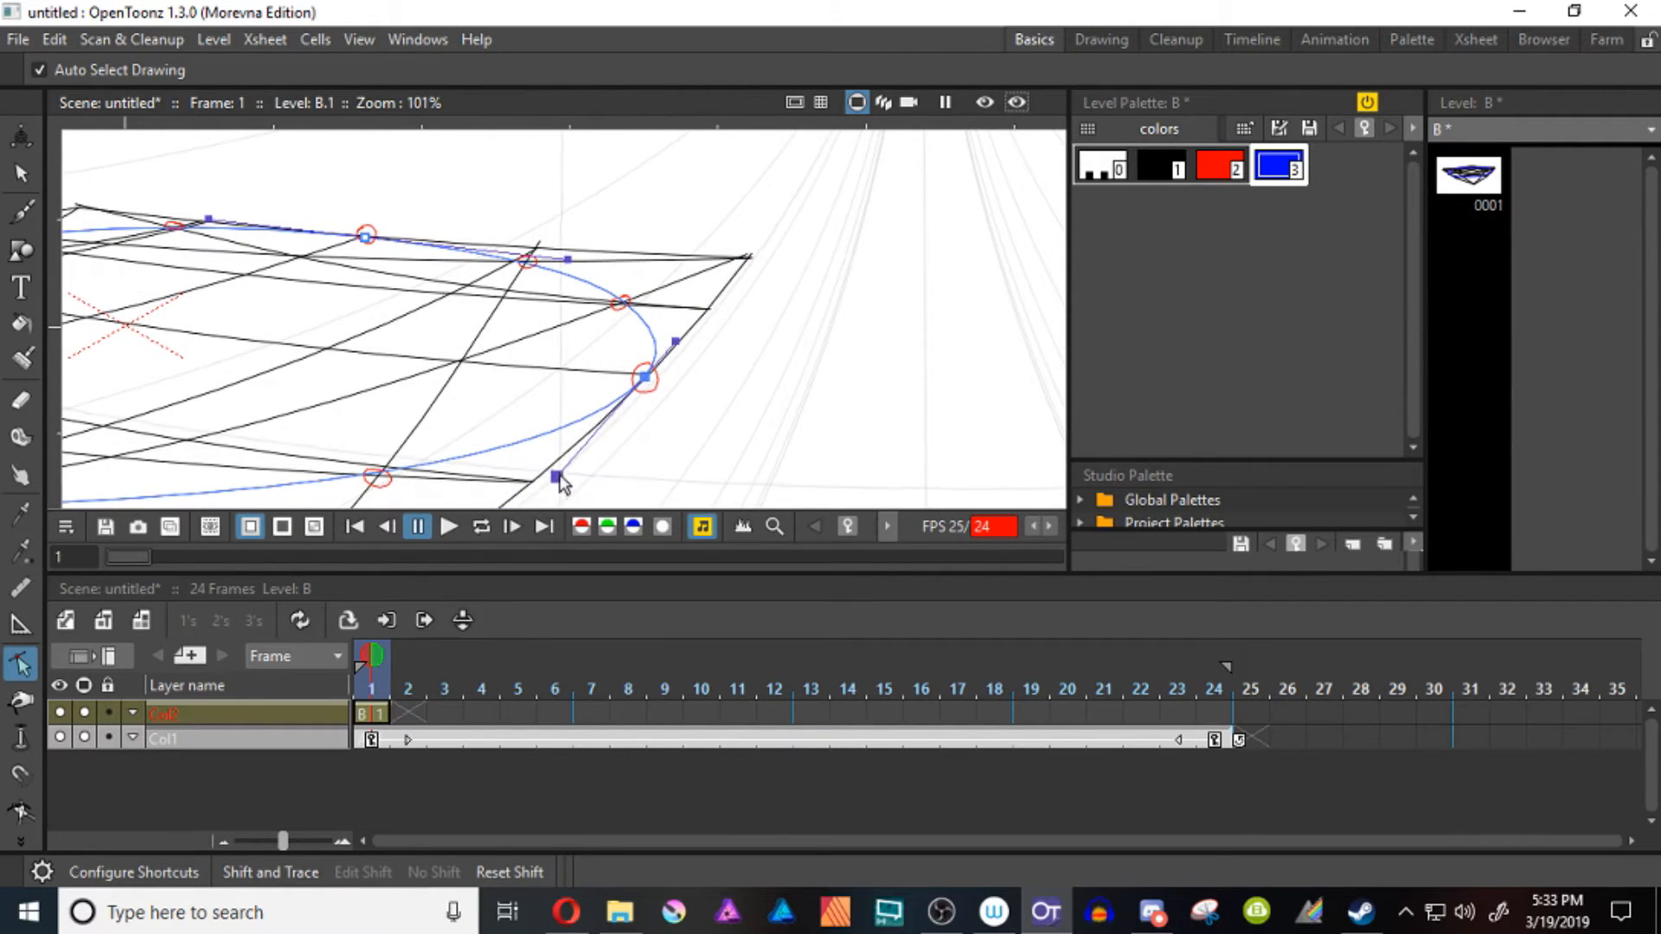
pyautogui.moveTo(559, 476); pyautogui.dragTo(560, 484)
# Adjust the front handle of the ellipse's left edge point to fit the arc through the front-left red mark
pyautogui.press('space')
pyautogui.moveTo(441, 505); pyautogui.dragTo(765, 486)
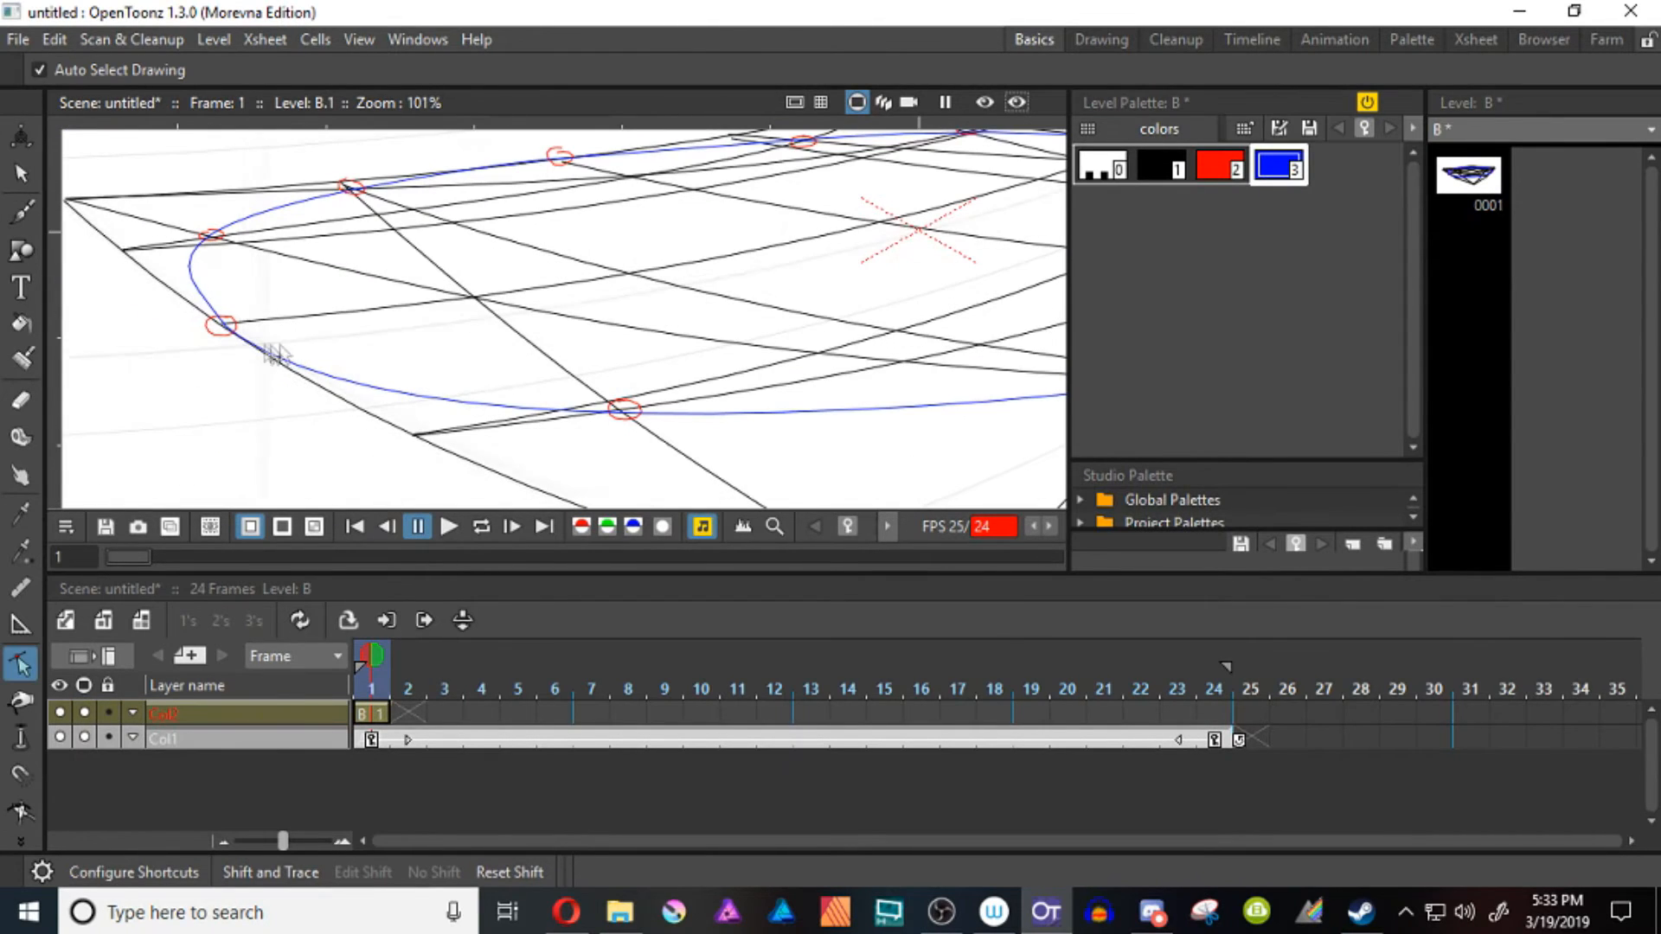
pyautogui.click(221, 327)
pyautogui.moveTo(358, 438); pyautogui.dragTo(354, 433)
pyautogui.press('space')
pyautogui.moveTo(377, 365); pyautogui.dragTo(547, 429)
pyautogui.scroll(-5, 547, 429)
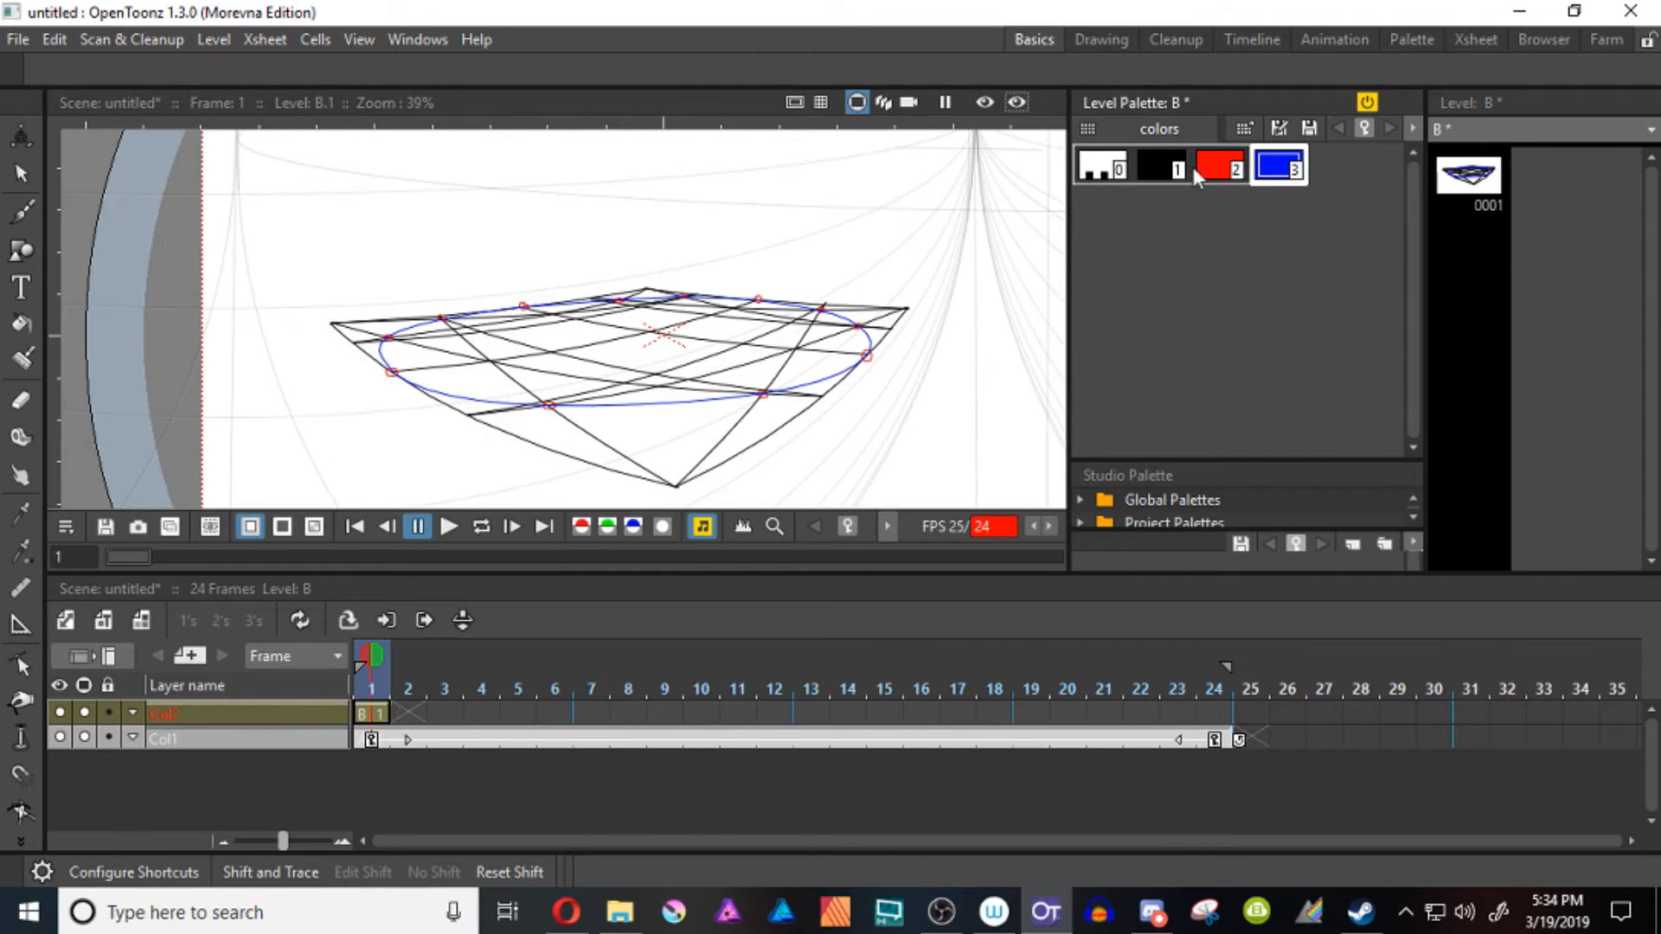
# Fade the black grid lines by setting the alpha of palette style 1 to 32
pyautogui.doubleClick(1156, 168)
pyautogui.moveTo(964, 75); pyautogui.dragTo(1323, 90)
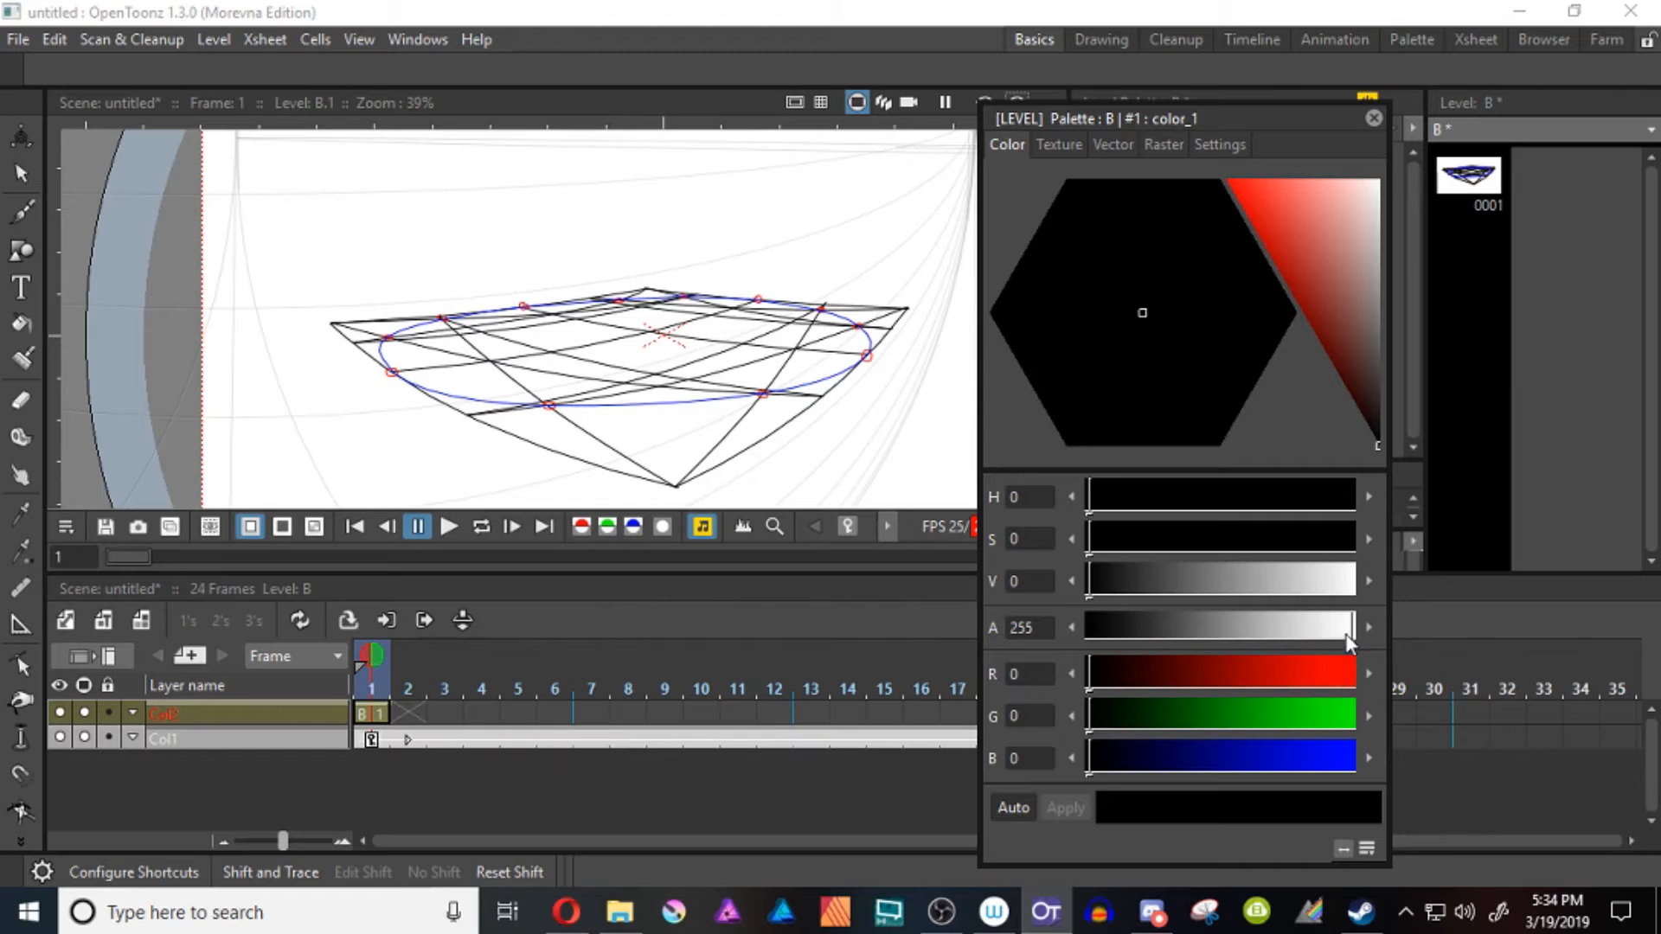
pyautogui.moveTo(1344, 637); pyautogui.dragTo(1114, 647)
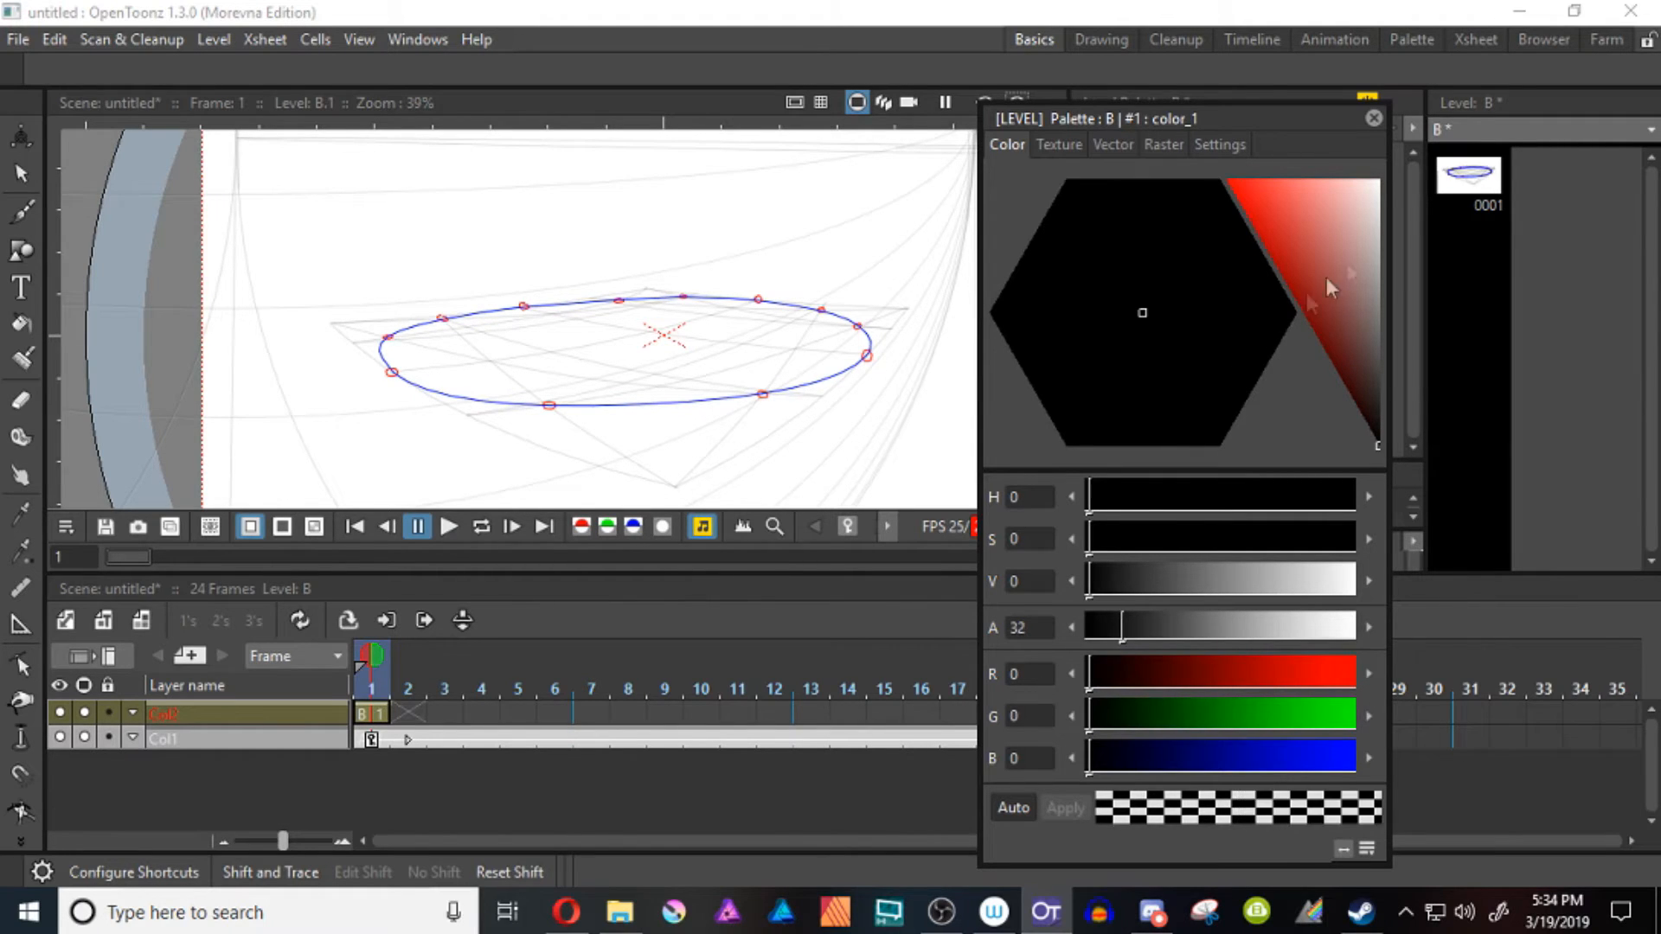
pyautogui.click(1373, 119)
# Delete the red style 2 from level B's palette together with its lines and areas
pyautogui.click(1217, 166)
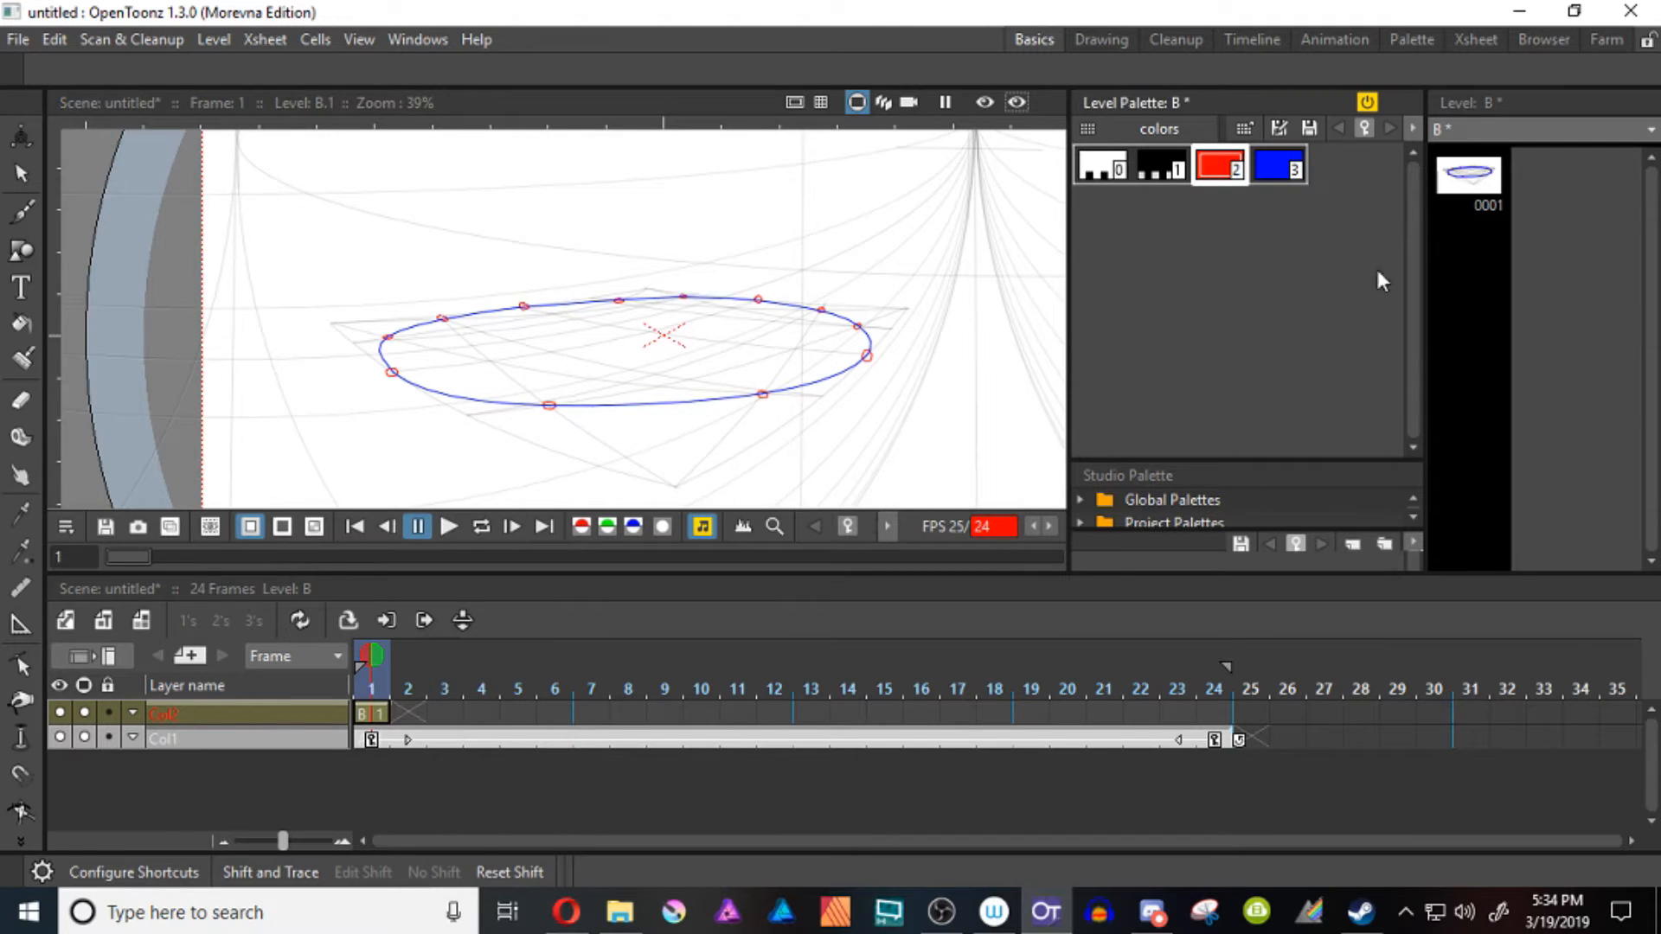
pyautogui.press('Delete')
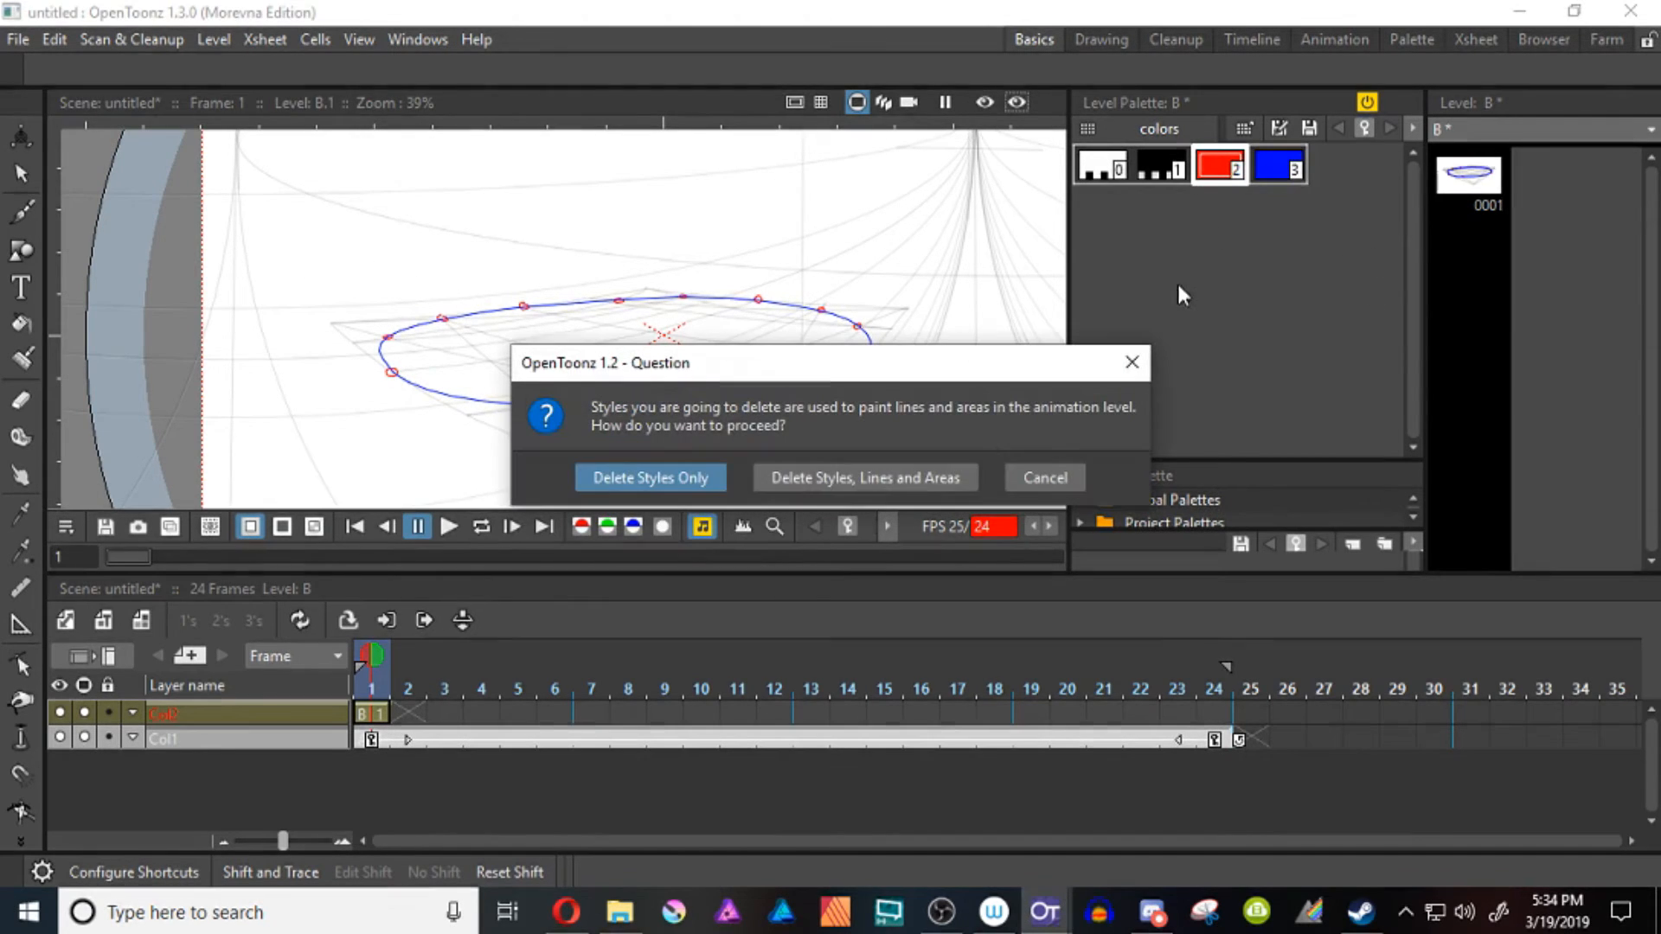
pyautogui.click(806, 477)
pyautogui.moveTo(574, 437)
pyautogui.mouseDown()
pyautogui.moveTo(597, 424)
pyautogui.moveTo(610, 439)
pyautogui.mouseUp()
# Rename the Col2 layer as Measurements
pyautogui.doubleClick(169, 712)
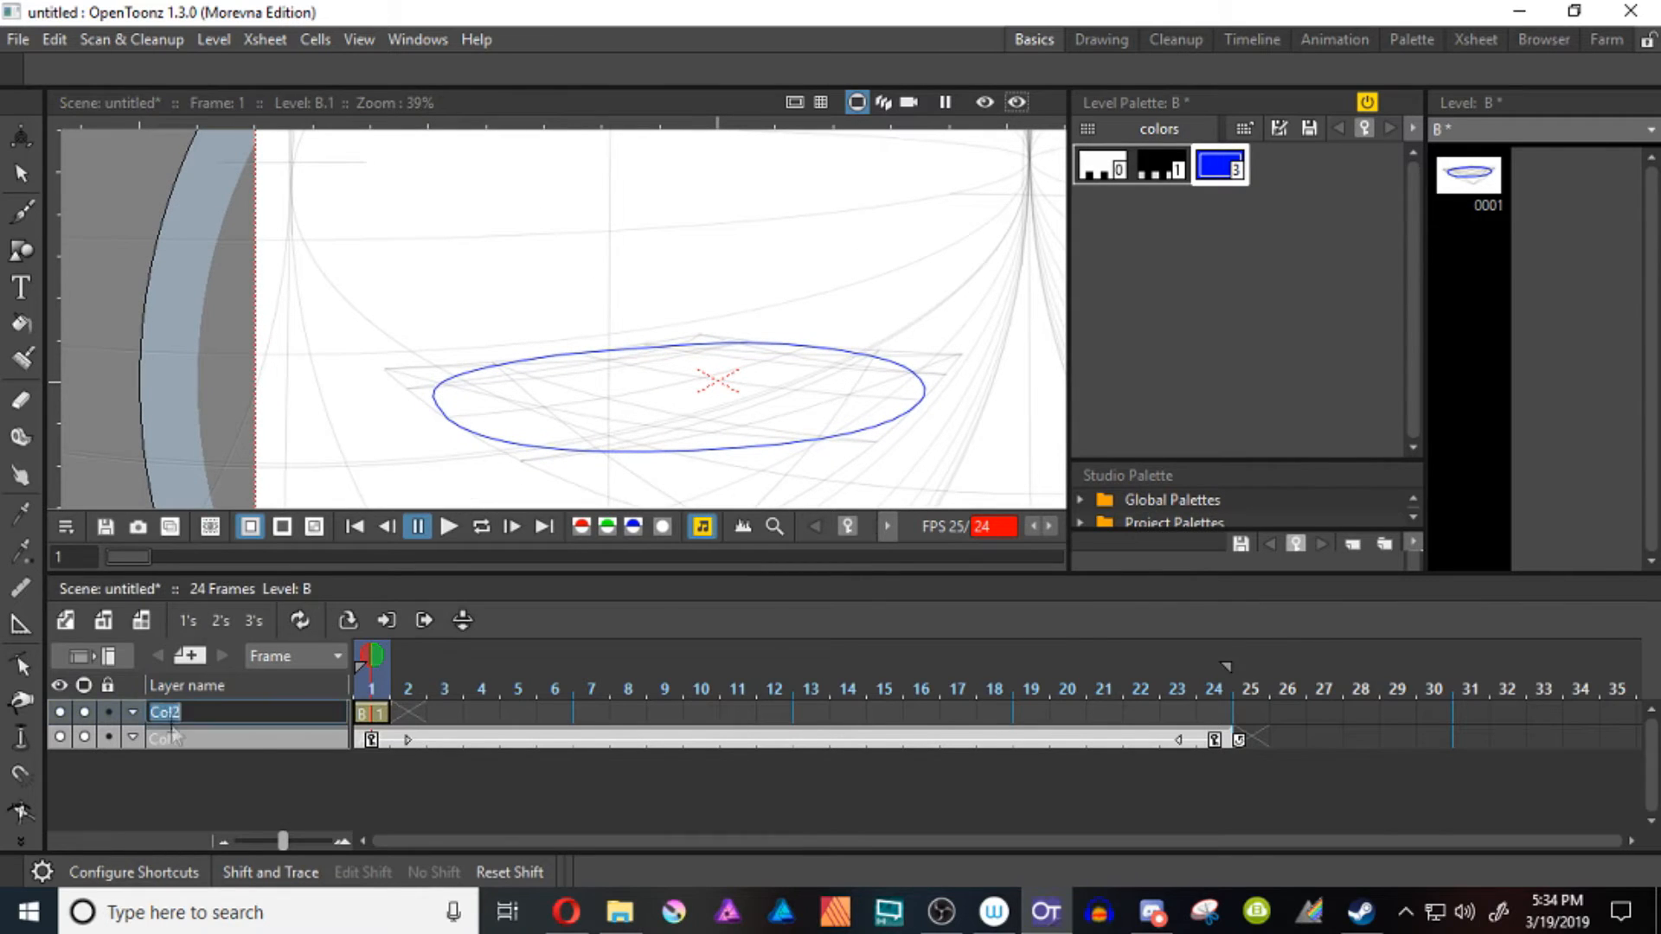
pyautogui.write('Measurements')
pyautogui.press('Return')
# Create a new Toonz Vector Level named Rotating Cube
pyautogui.click(61, 620)
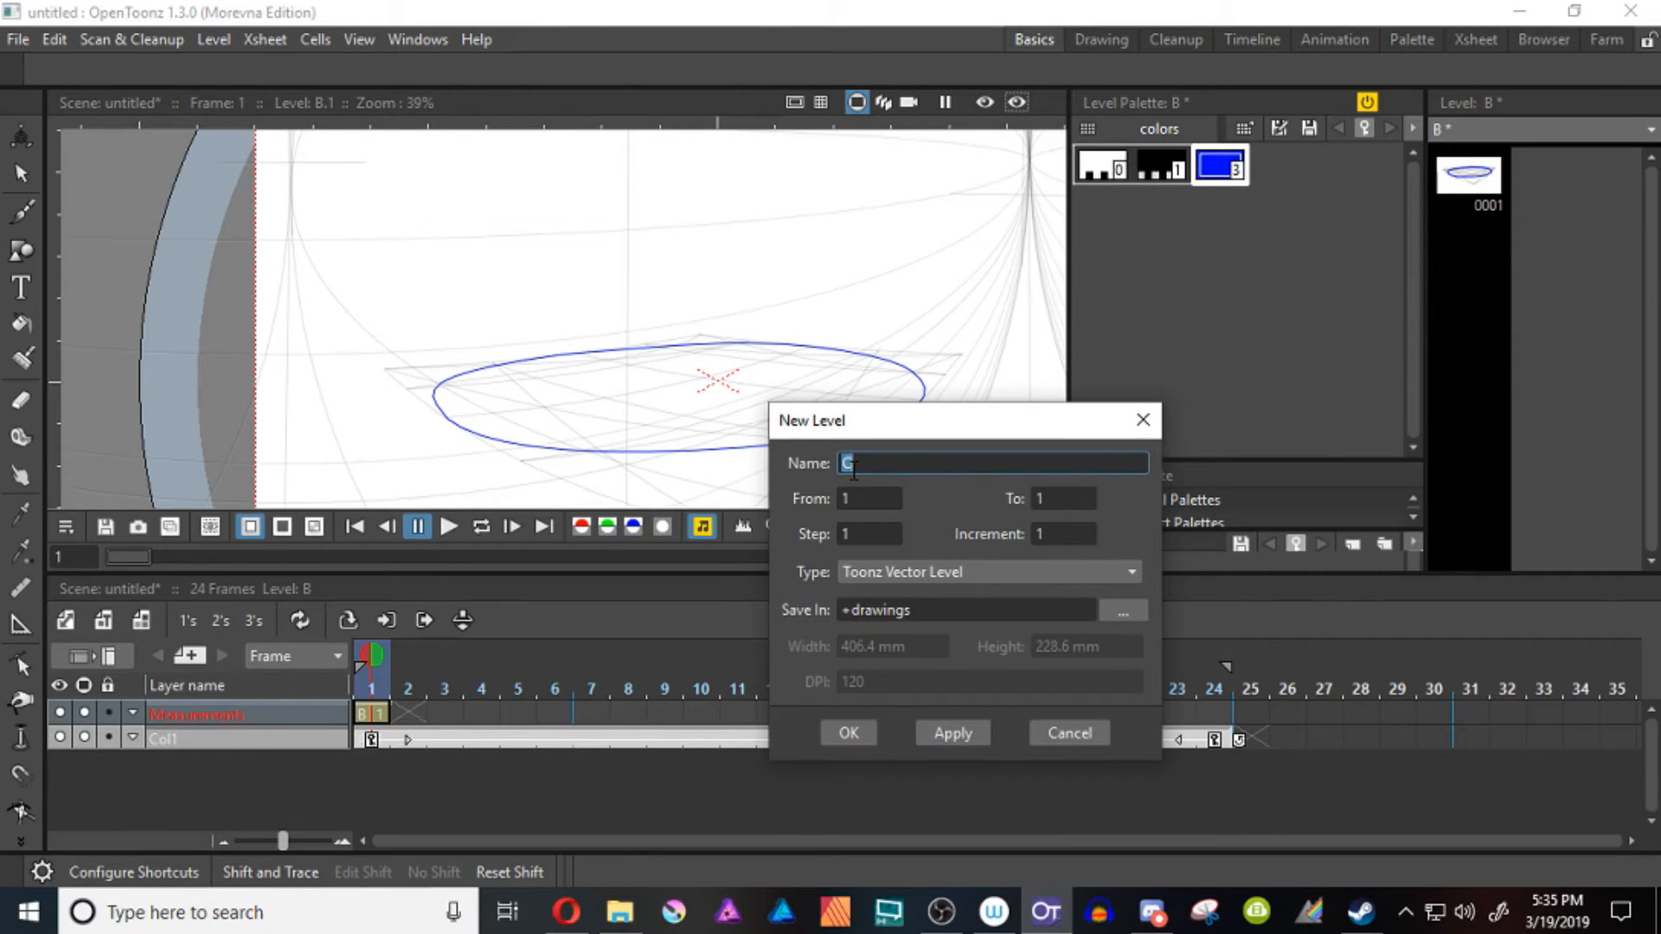
pyautogui.write('Rotating Cube')
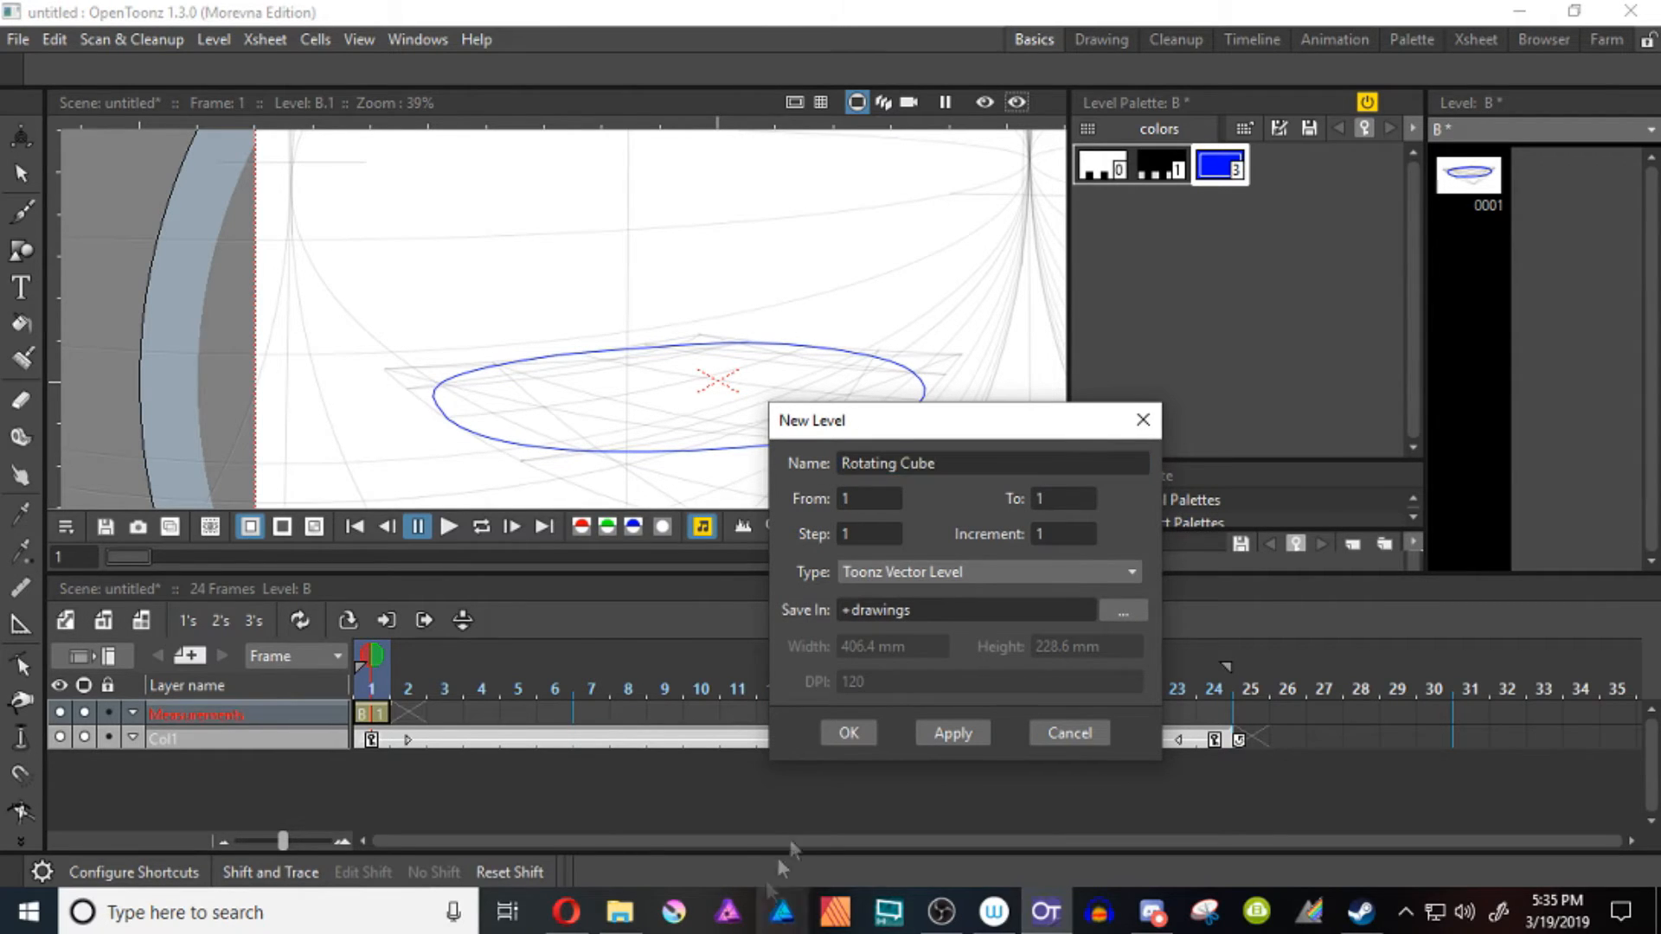
pyautogui.press('Return')
# On frame 1, draw the cube's first vertical edge at the circle's center, two base edges out to the rim, and the rear-facing side face
pyautogui.press('b')
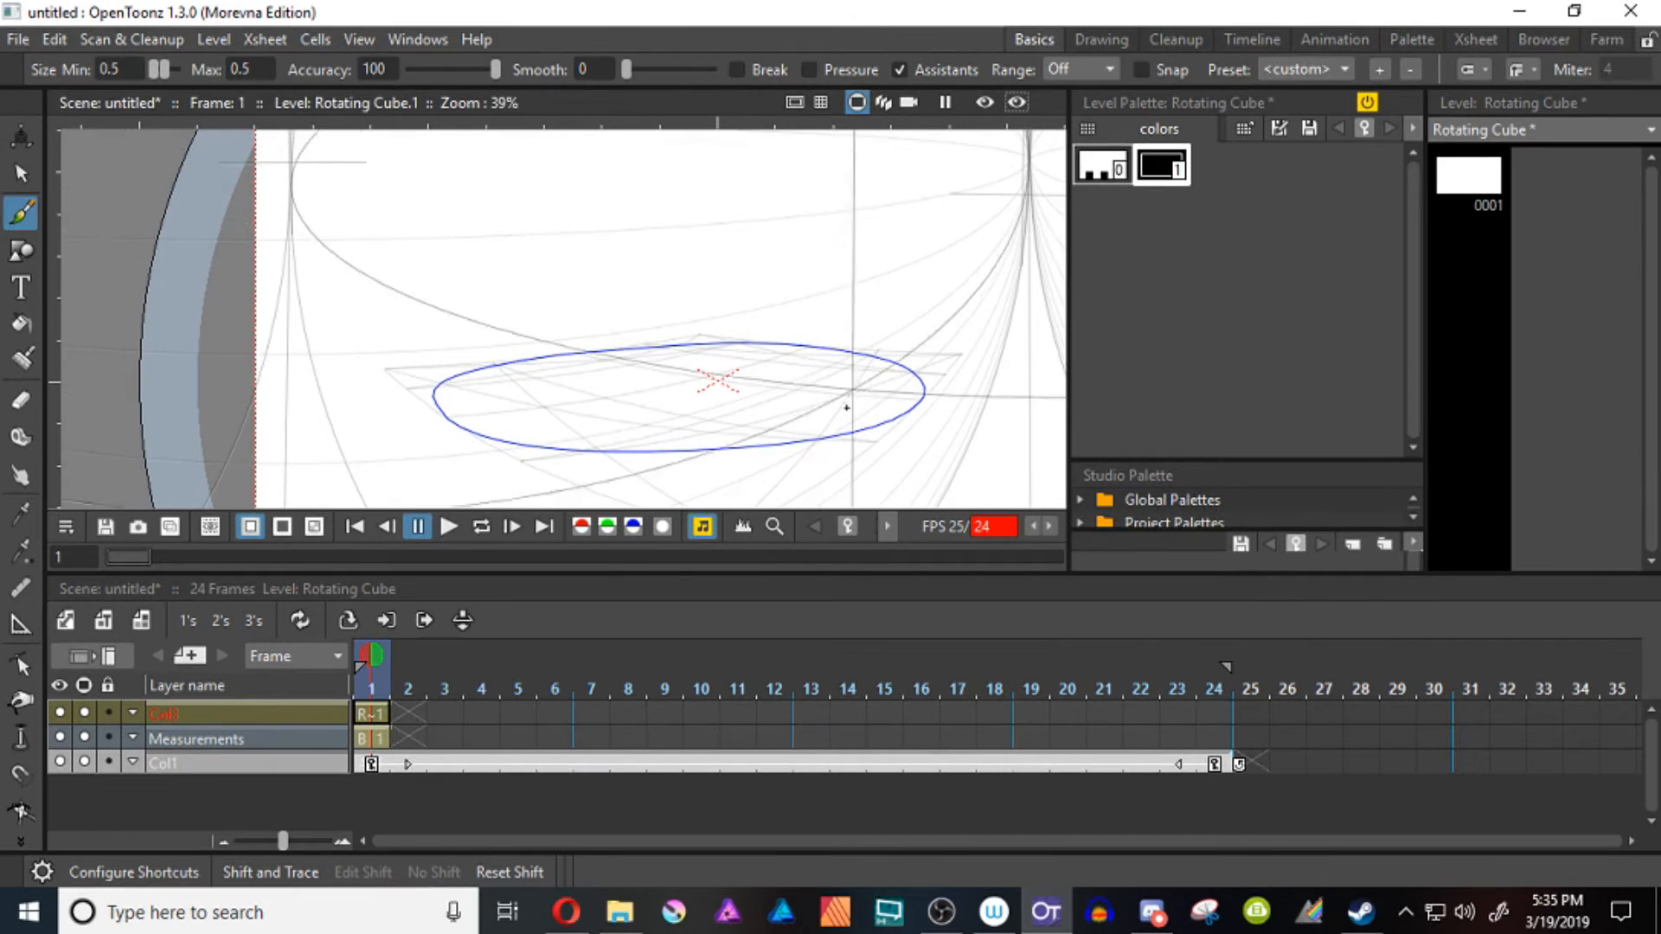
pyautogui.scroll(3, 771, 370)
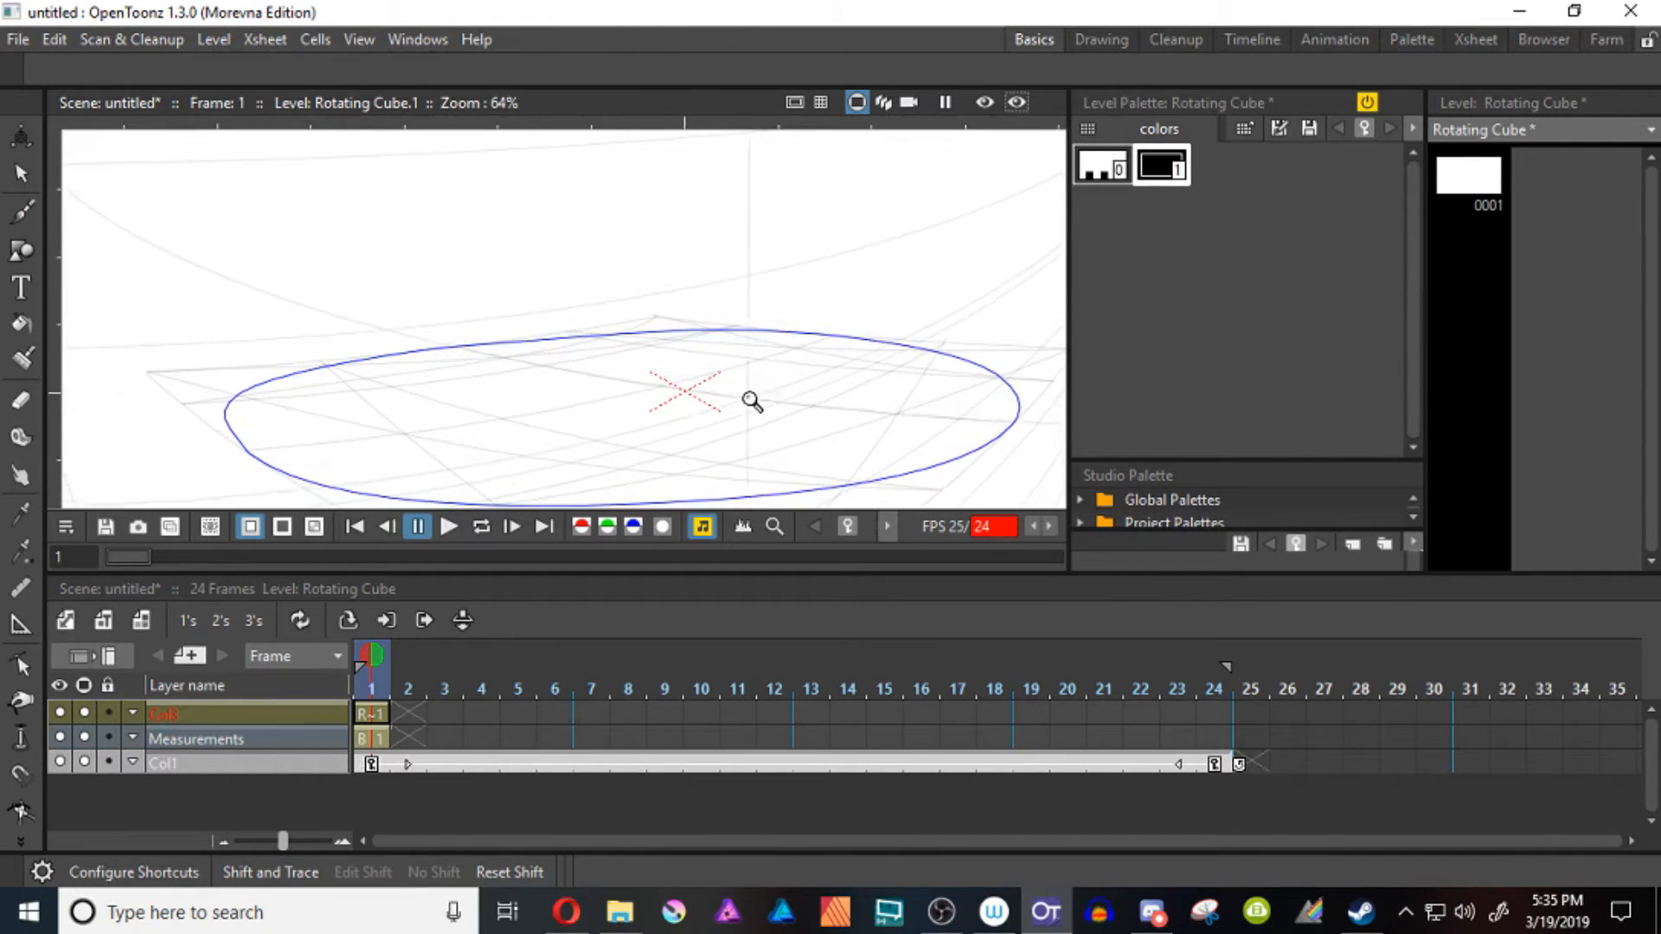
pyautogui.moveTo(753, 400); pyautogui.dragTo(567, 356)
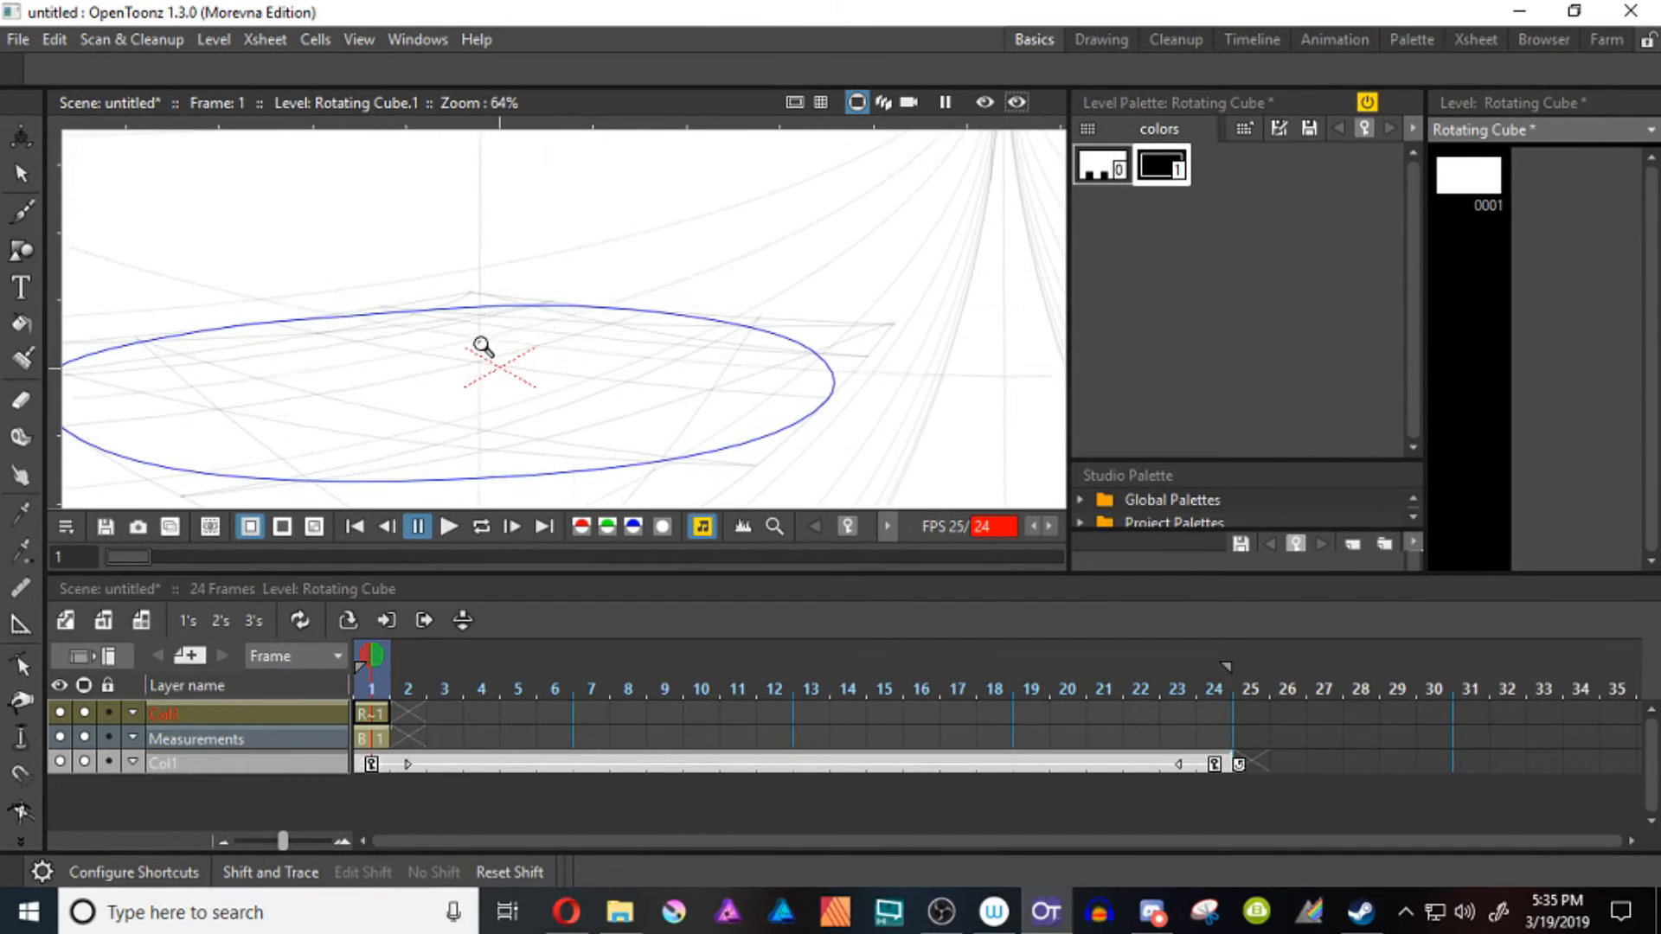
pyautogui.press('b')
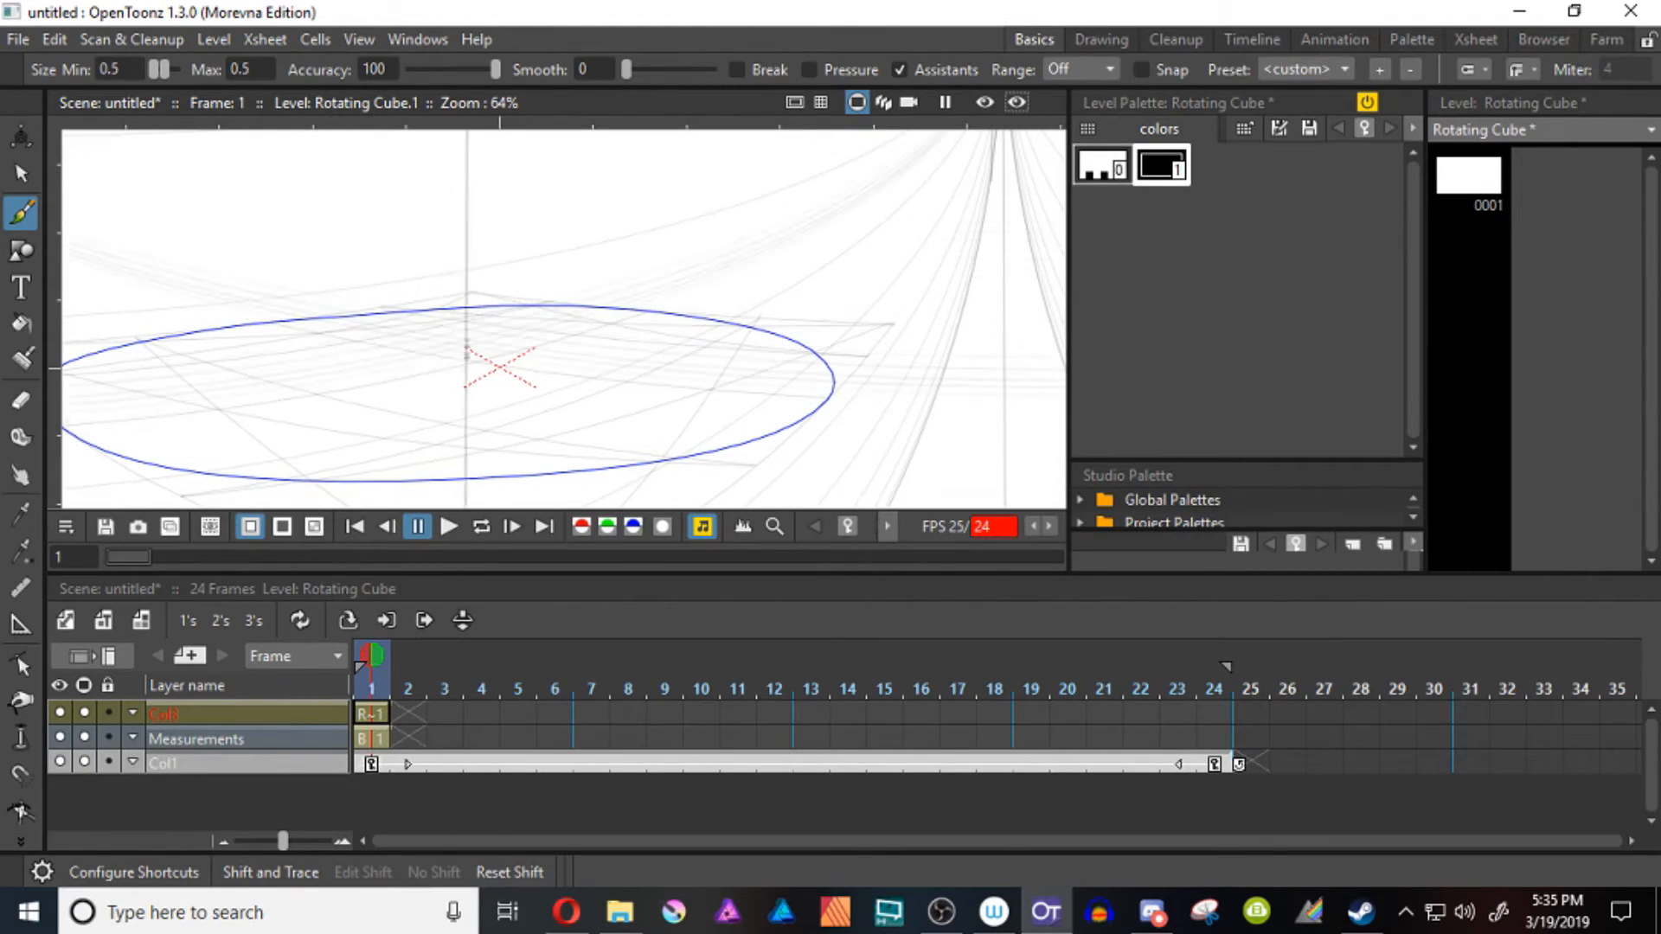
pyautogui.moveTo(456, 445); pyautogui.dragTo(681, 362)
pyautogui.hotkey('ctrl', 'z')
pyautogui.scroll(-3, 481, 404)
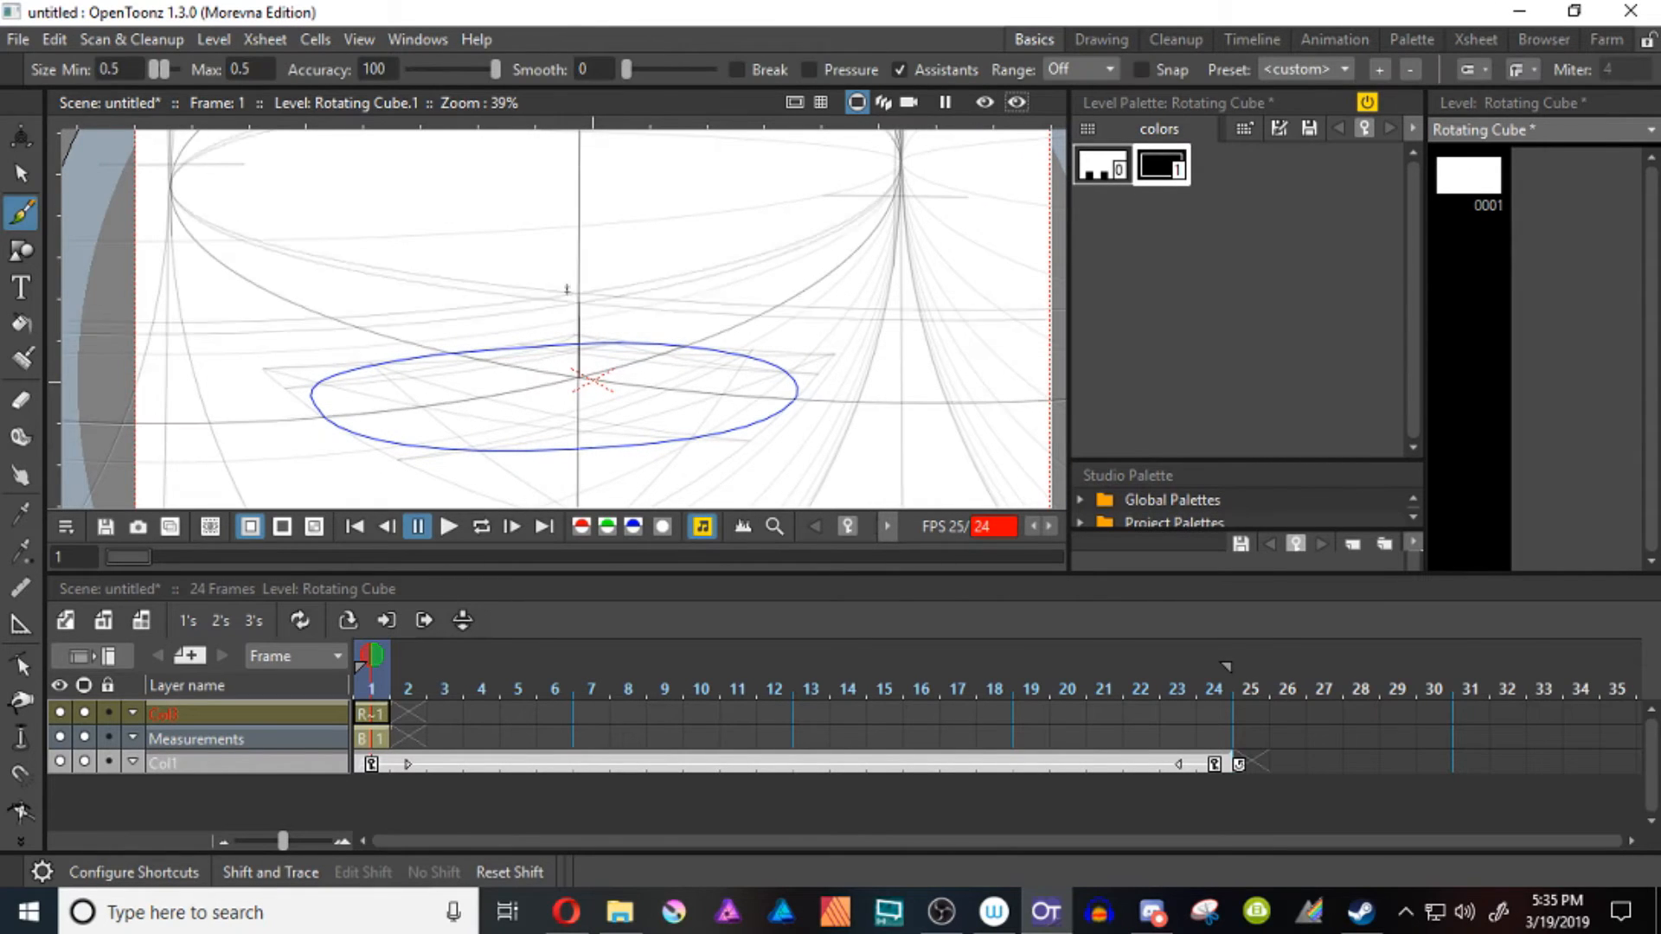
pyautogui.moveTo(579, 375); pyautogui.dragTo(579, 281)
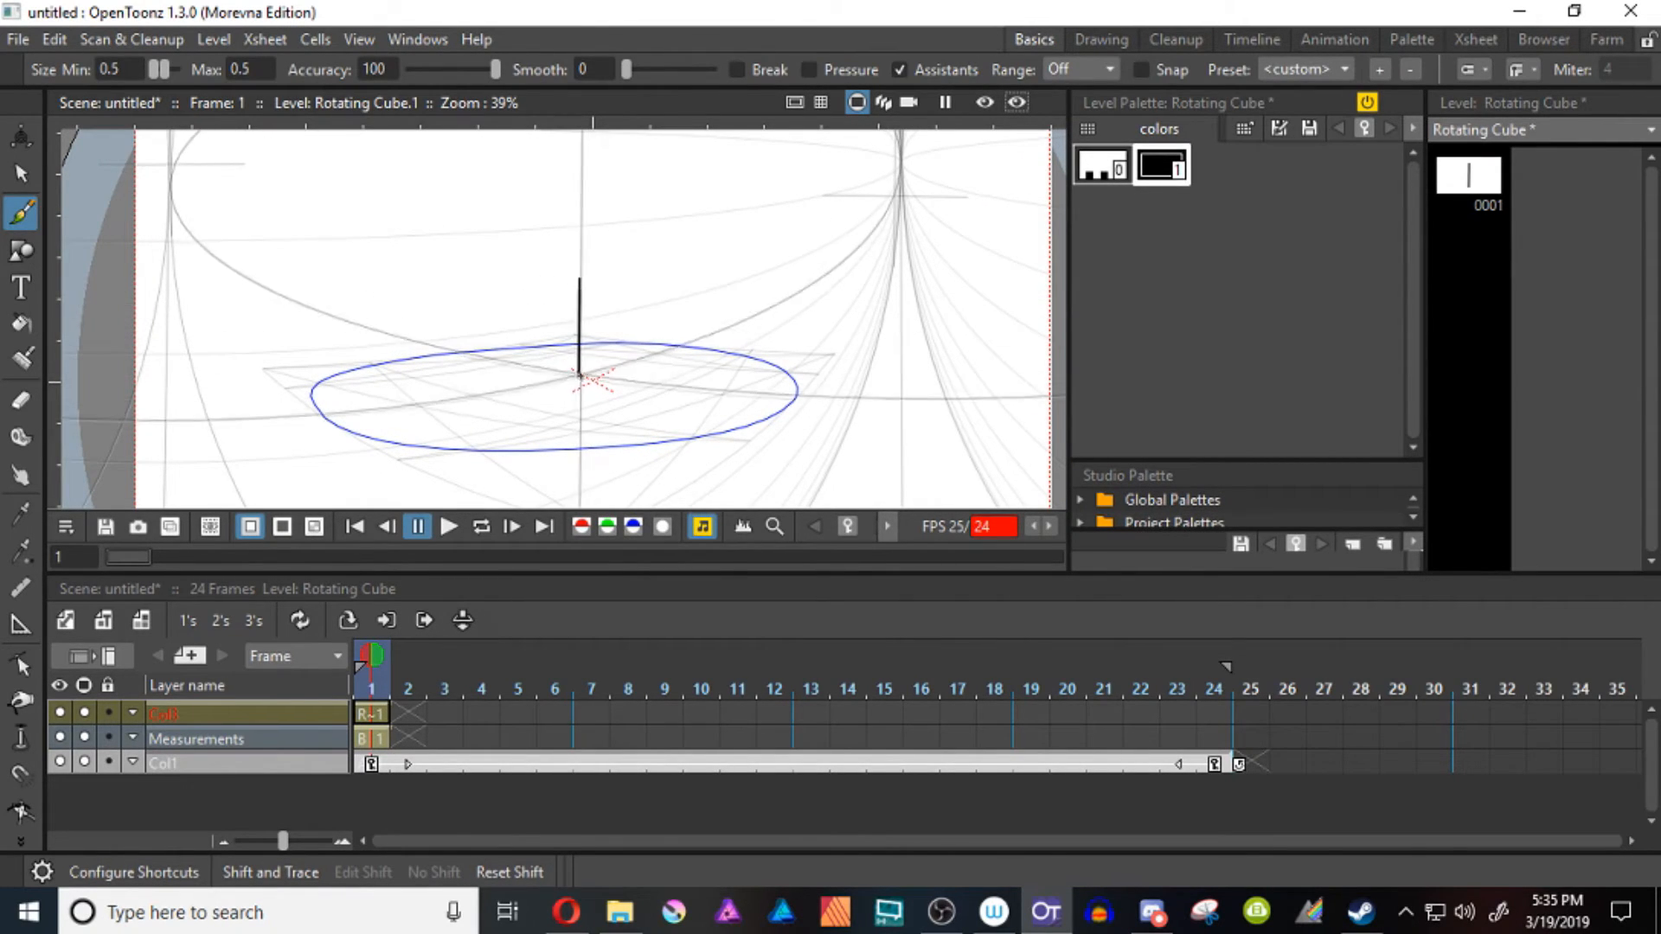
pyautogui.moveTo(579, 376); pyautogui.dragTo(778, 432)
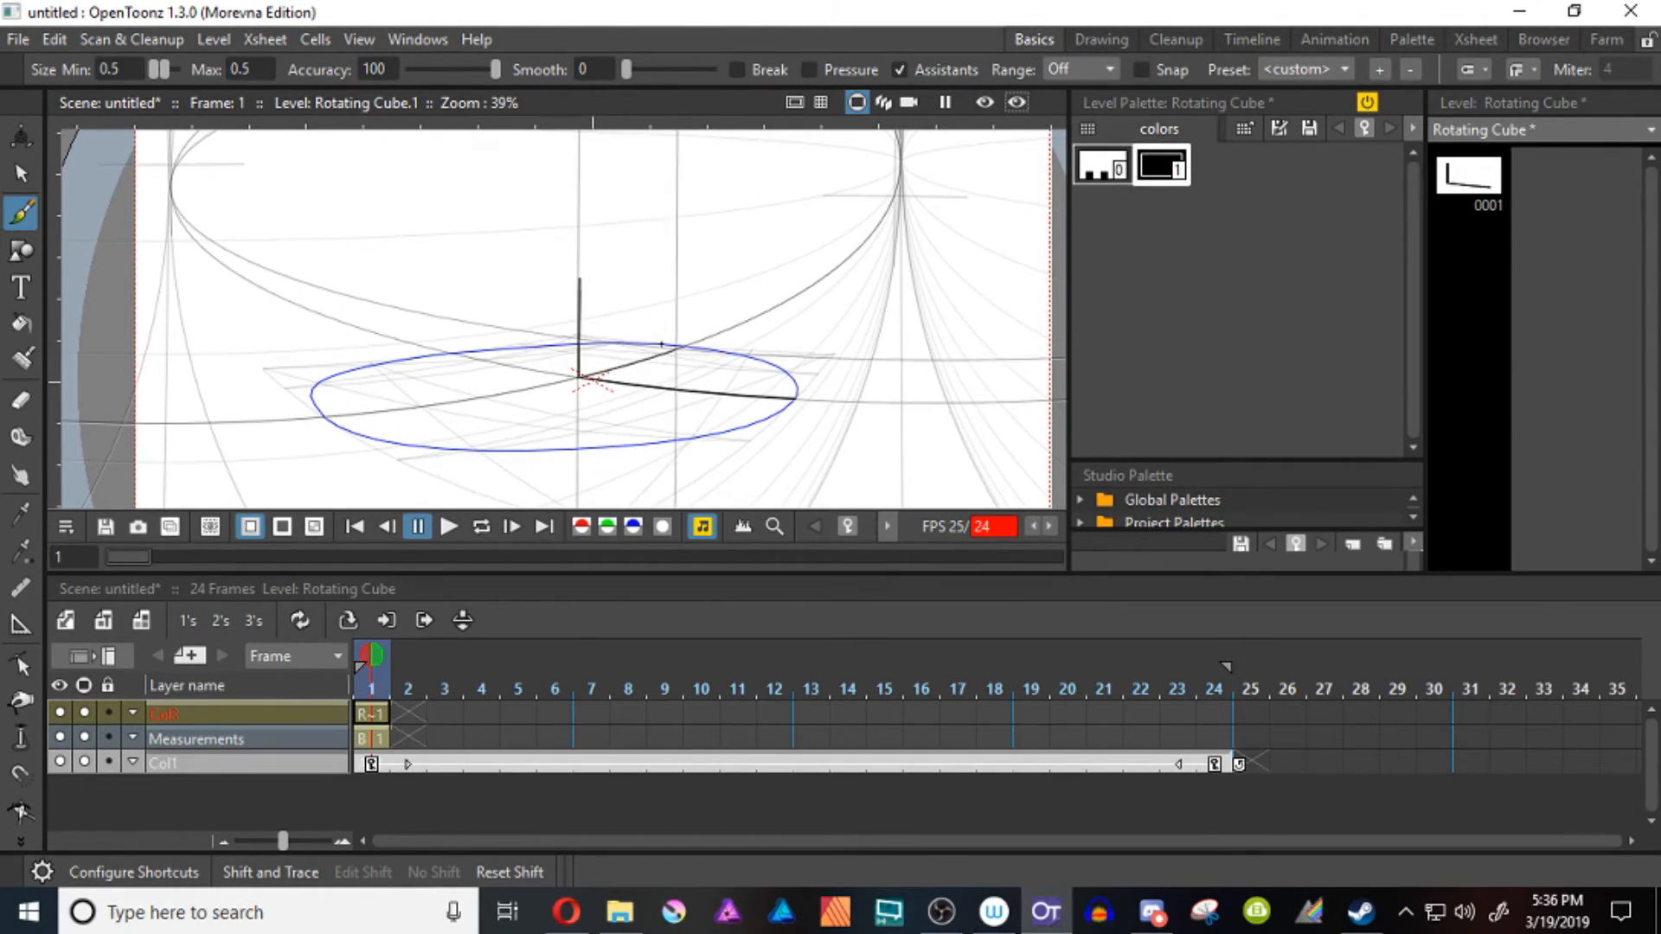
pyautogui.moveTo(667, 341)
pyautogui.mouseDown()
pyautogui.moveTo(682, 222)
pyautogui.moveTo(682, 346)
pyautogui.moveTo(686, 262)
pyautogui.mouseUp()
pyautogui.moveTo(580, 277); pyautogui.dragTo(686, 262)
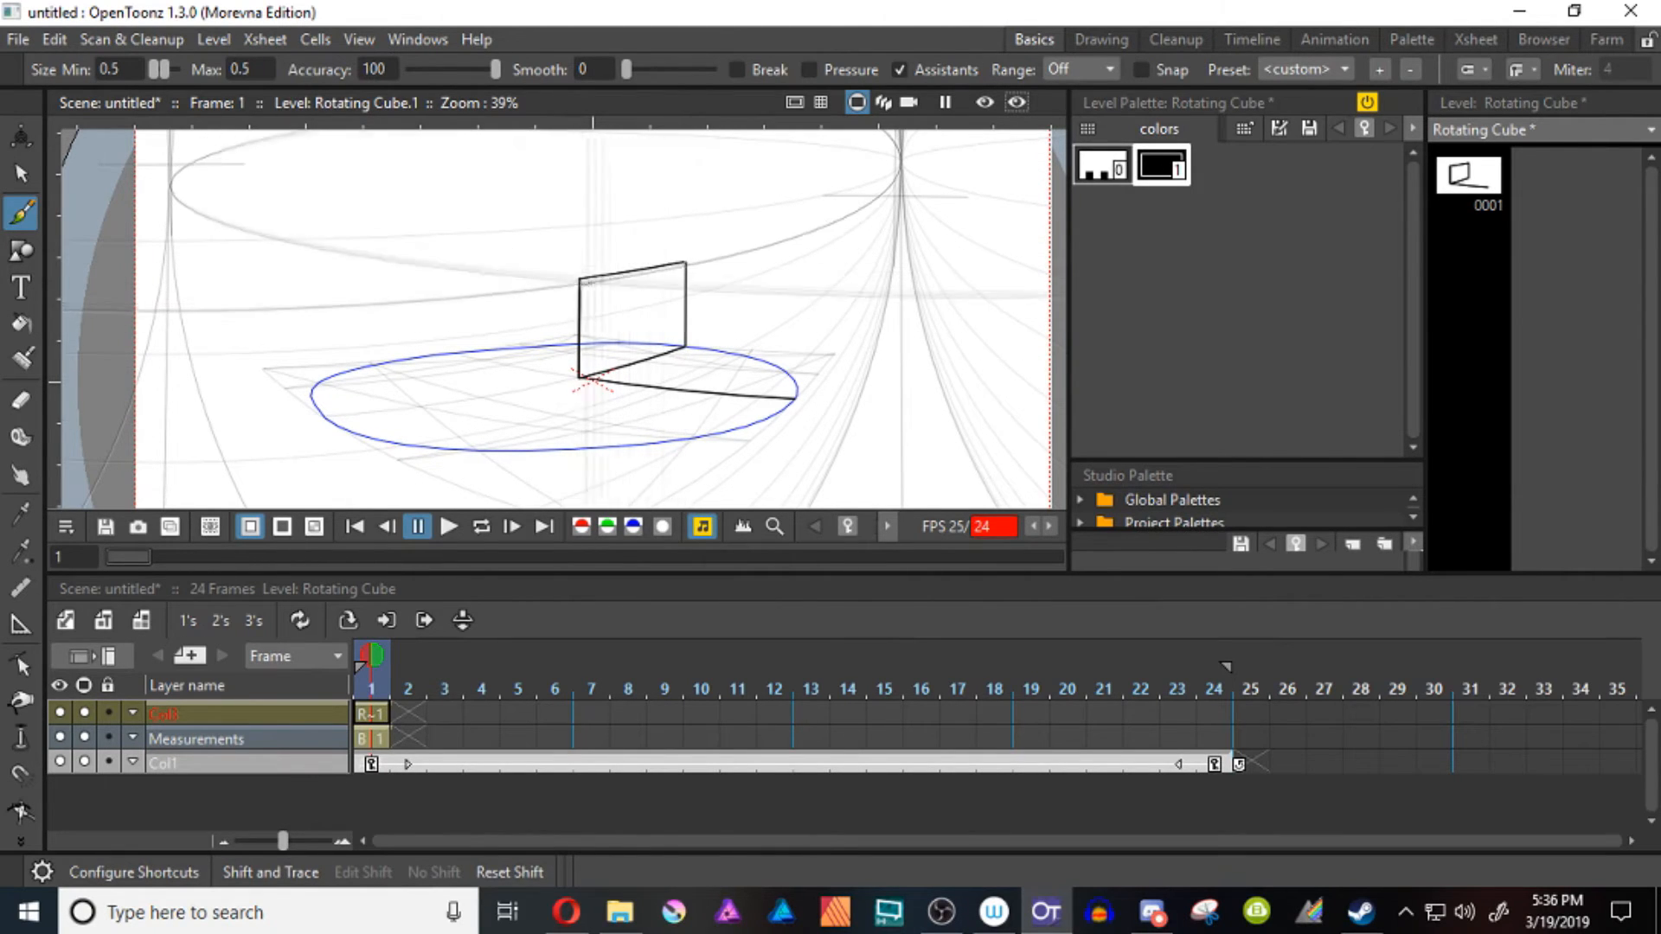
# Complete the frame 1 cube along the perspective guides by drawing the front face, back face, and remaining connecting edges
pyautogui.moveTo(580, 278)
pyautogui.mouseDown()
pyautogui.moveTo(793, 288)
pyautogui.moveTo(795, 398)
pyautogui.mouseUp()
pyautogui.moveTo(686, 345); pyautogui.dragTo(833, 353)
pyautogui.hotkey('ctrl', 'z')
pyautogui.hotkey('ctrl', 'z')
pyautogui.moveTo(684, 345)
pyautogui.mouseDown()
pyautogui.moveTo(834, 353)
pyautogui.moveTo(815, 214)
pyautogui.mouseUp()
pyautogui.hotkey('shift', 'space')
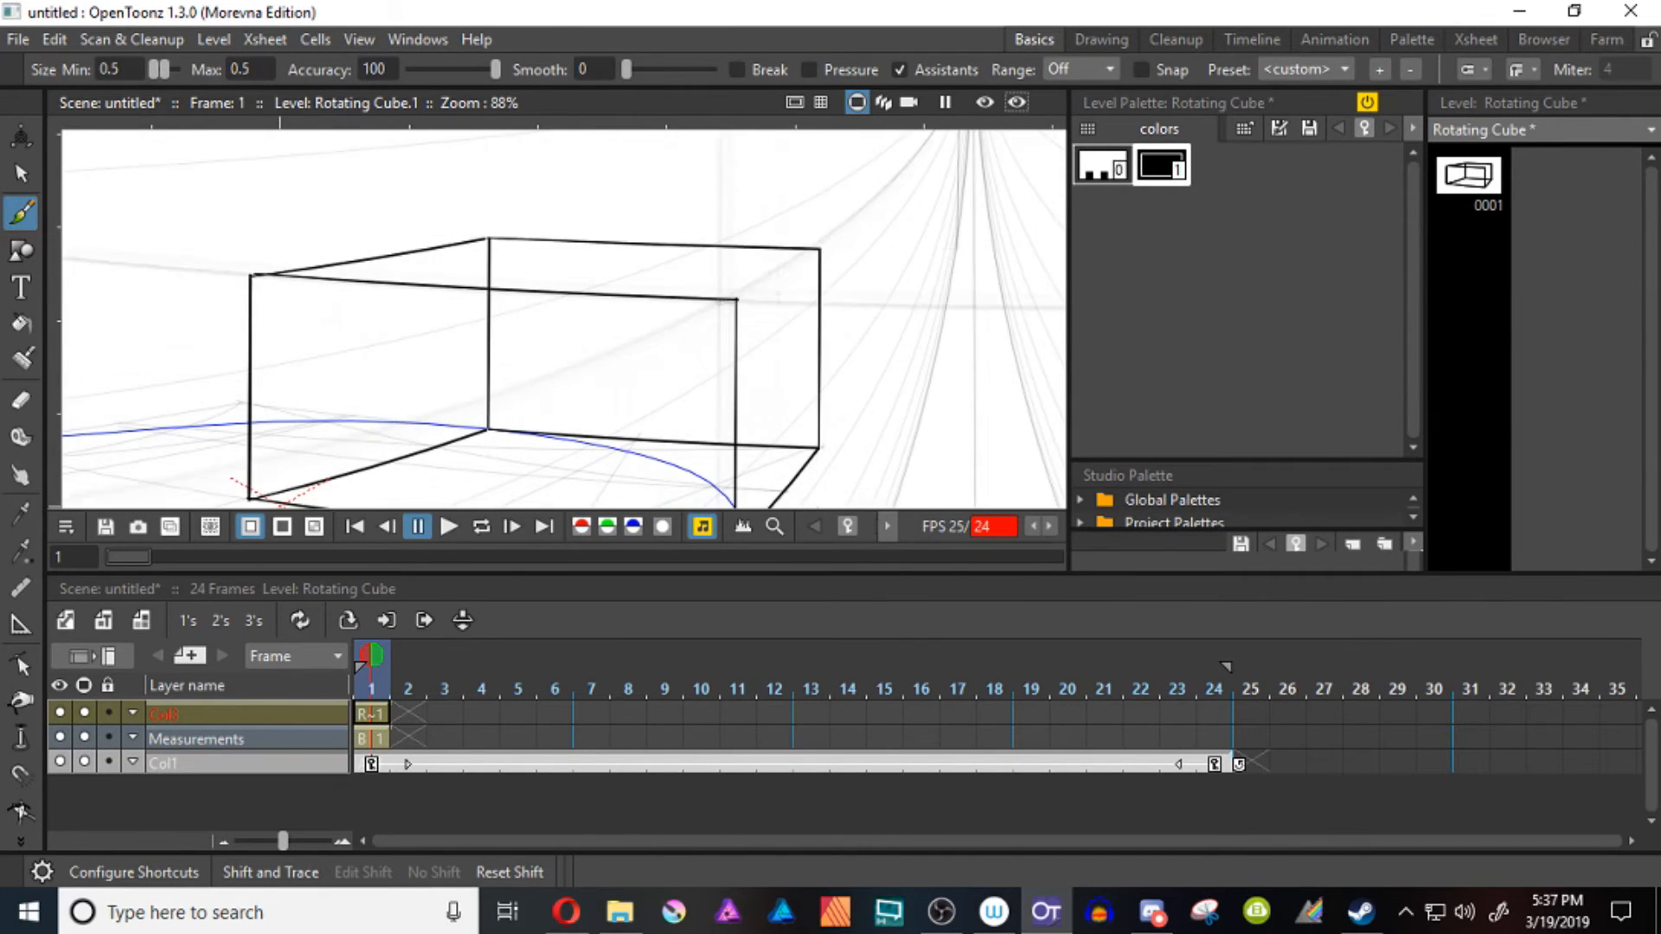
pyautogui.moveTo(736, 300); pyautogui.dragTo(819, 250)
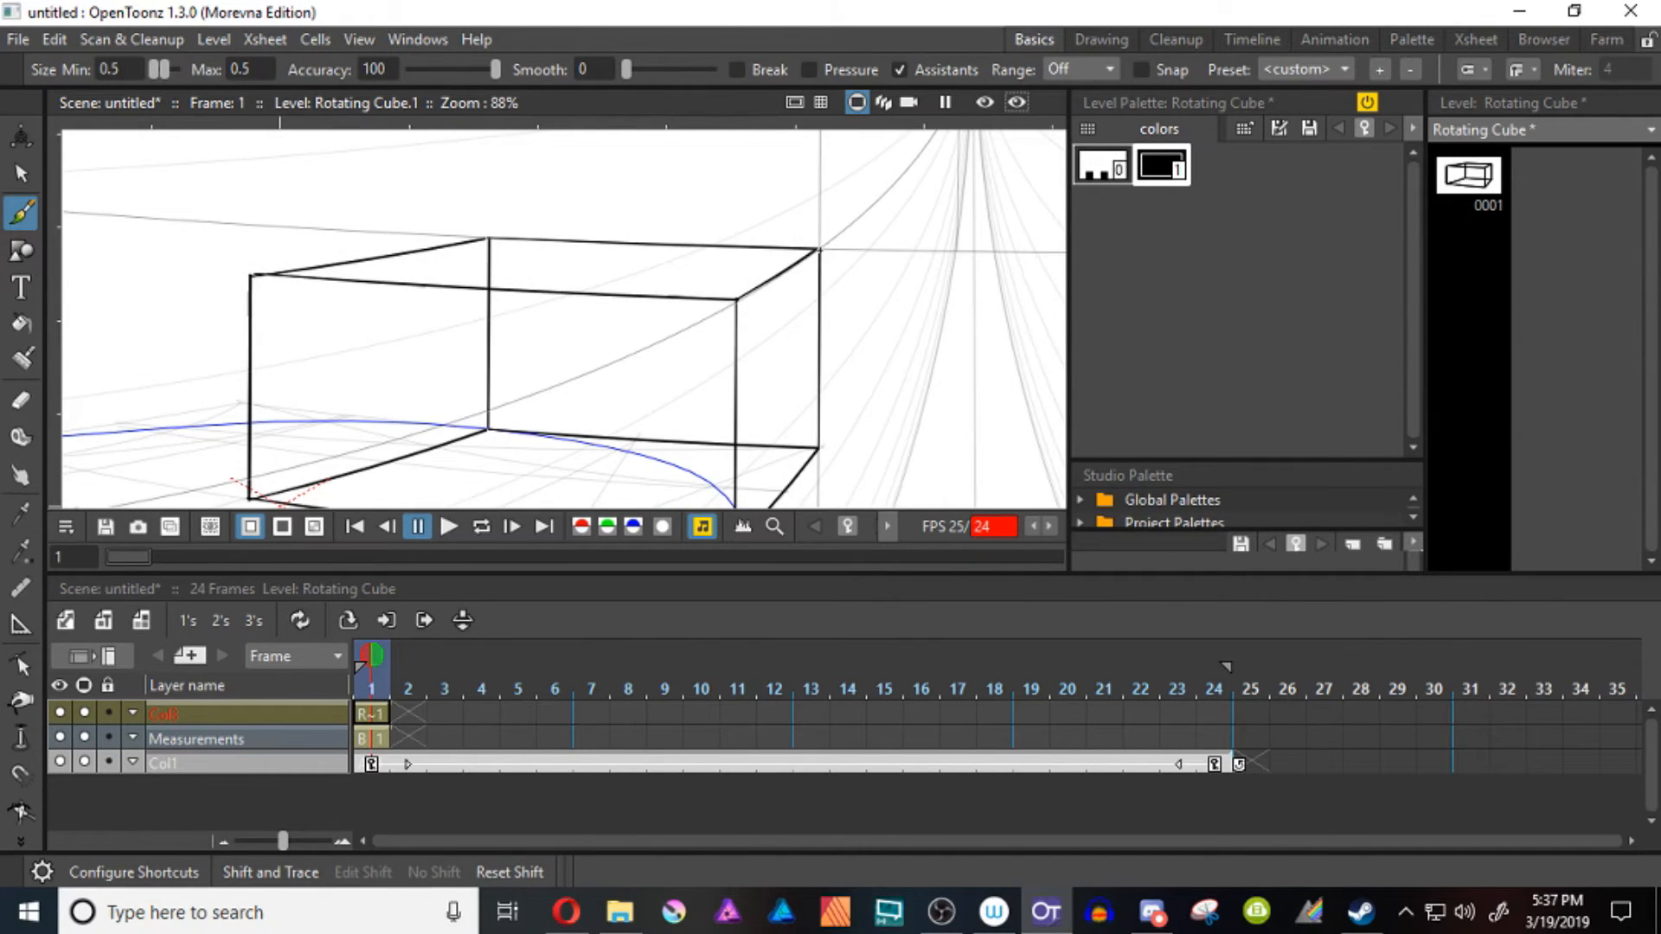
# Add a fixed onion skin of frame 1 as reference and extend the Measurements drawing through frame 24
pyautogui.press('Right')
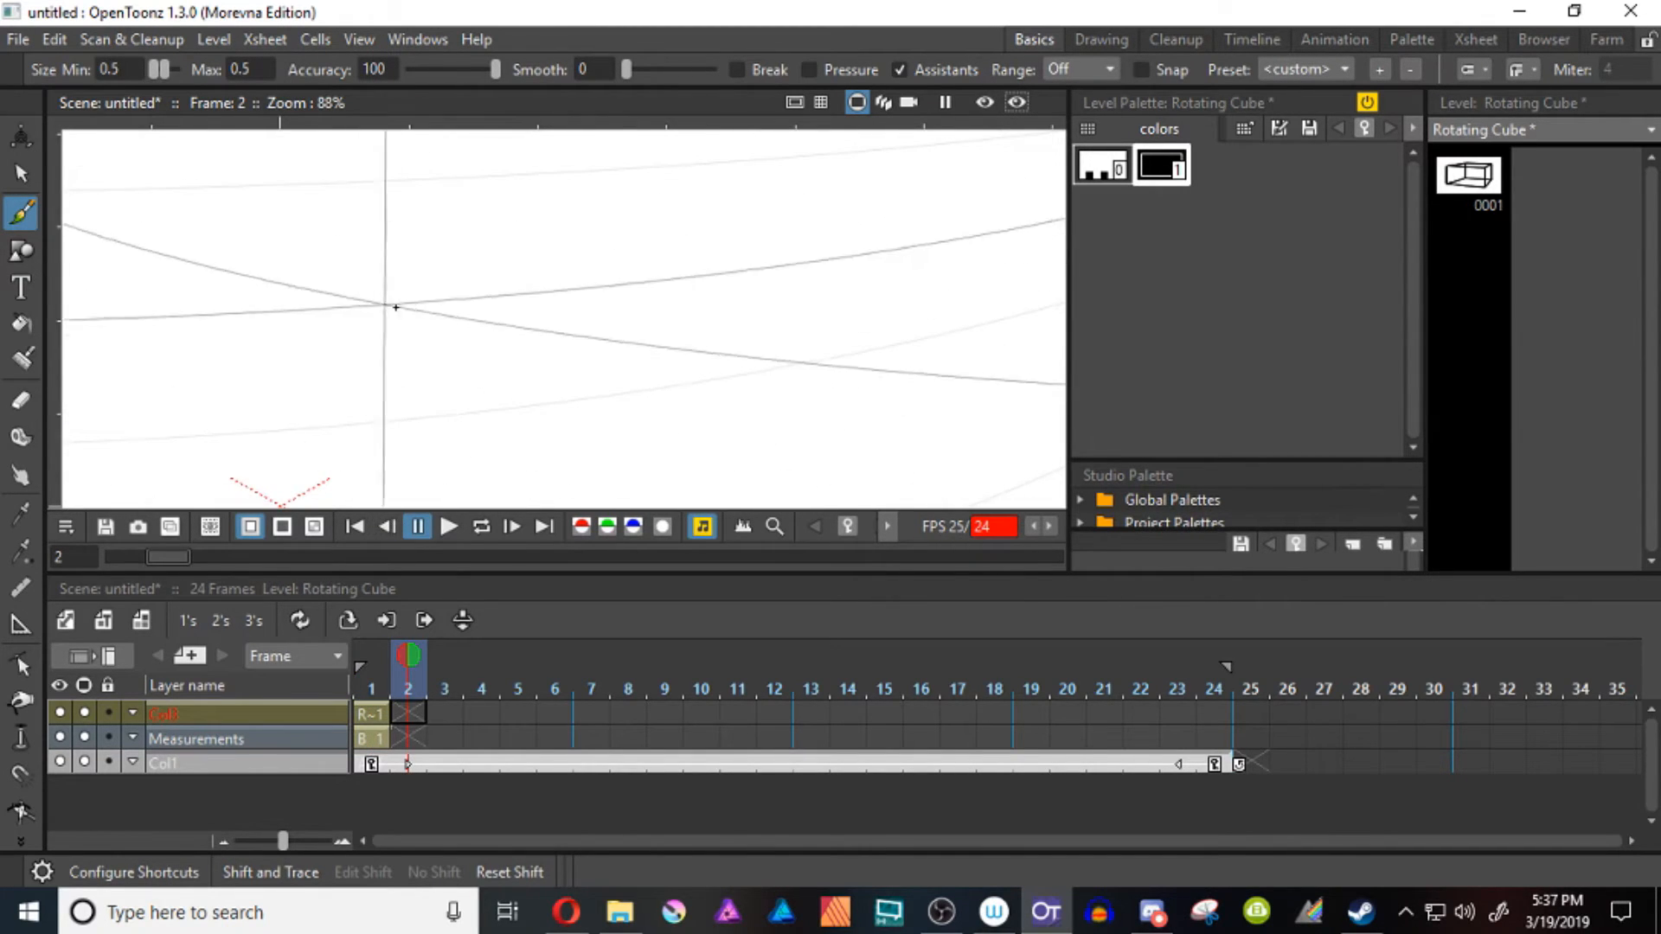
pyautogui.hotkey('shift', 'space')
pyautogui.moveTo(425, 304)
pyautogui.mouseDown()
pyautogui.moveTo(427, 444)
pyautogui.moveTo(579, 323)
pyautogui.mouseUp()
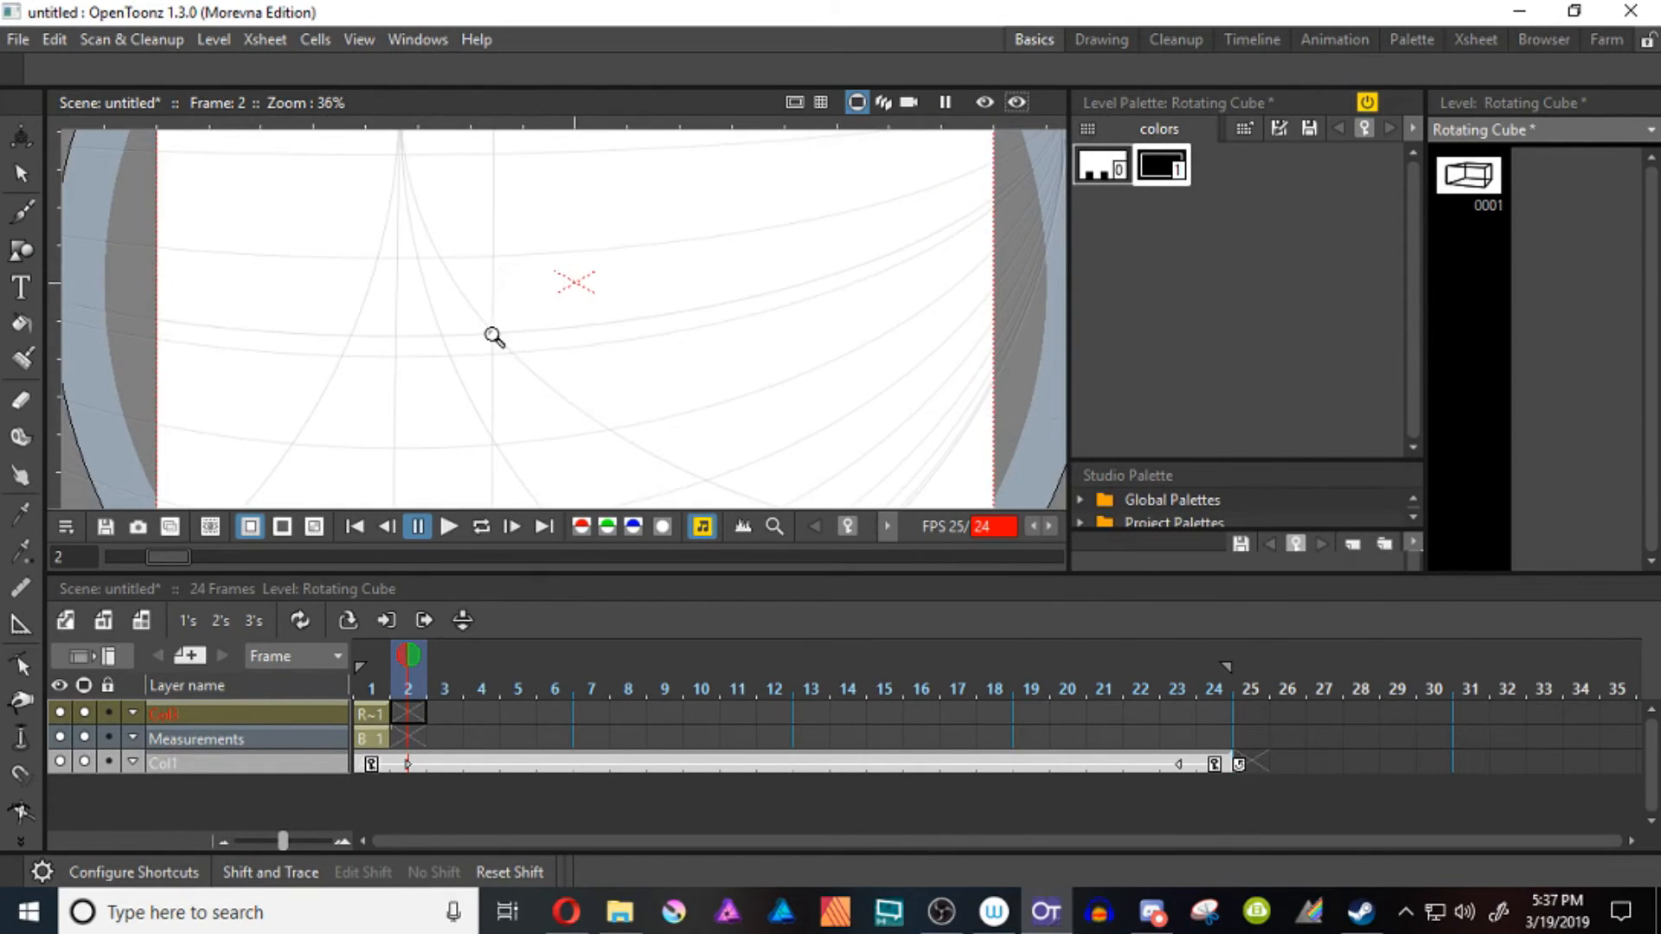
pyautogui.click(373, 646)
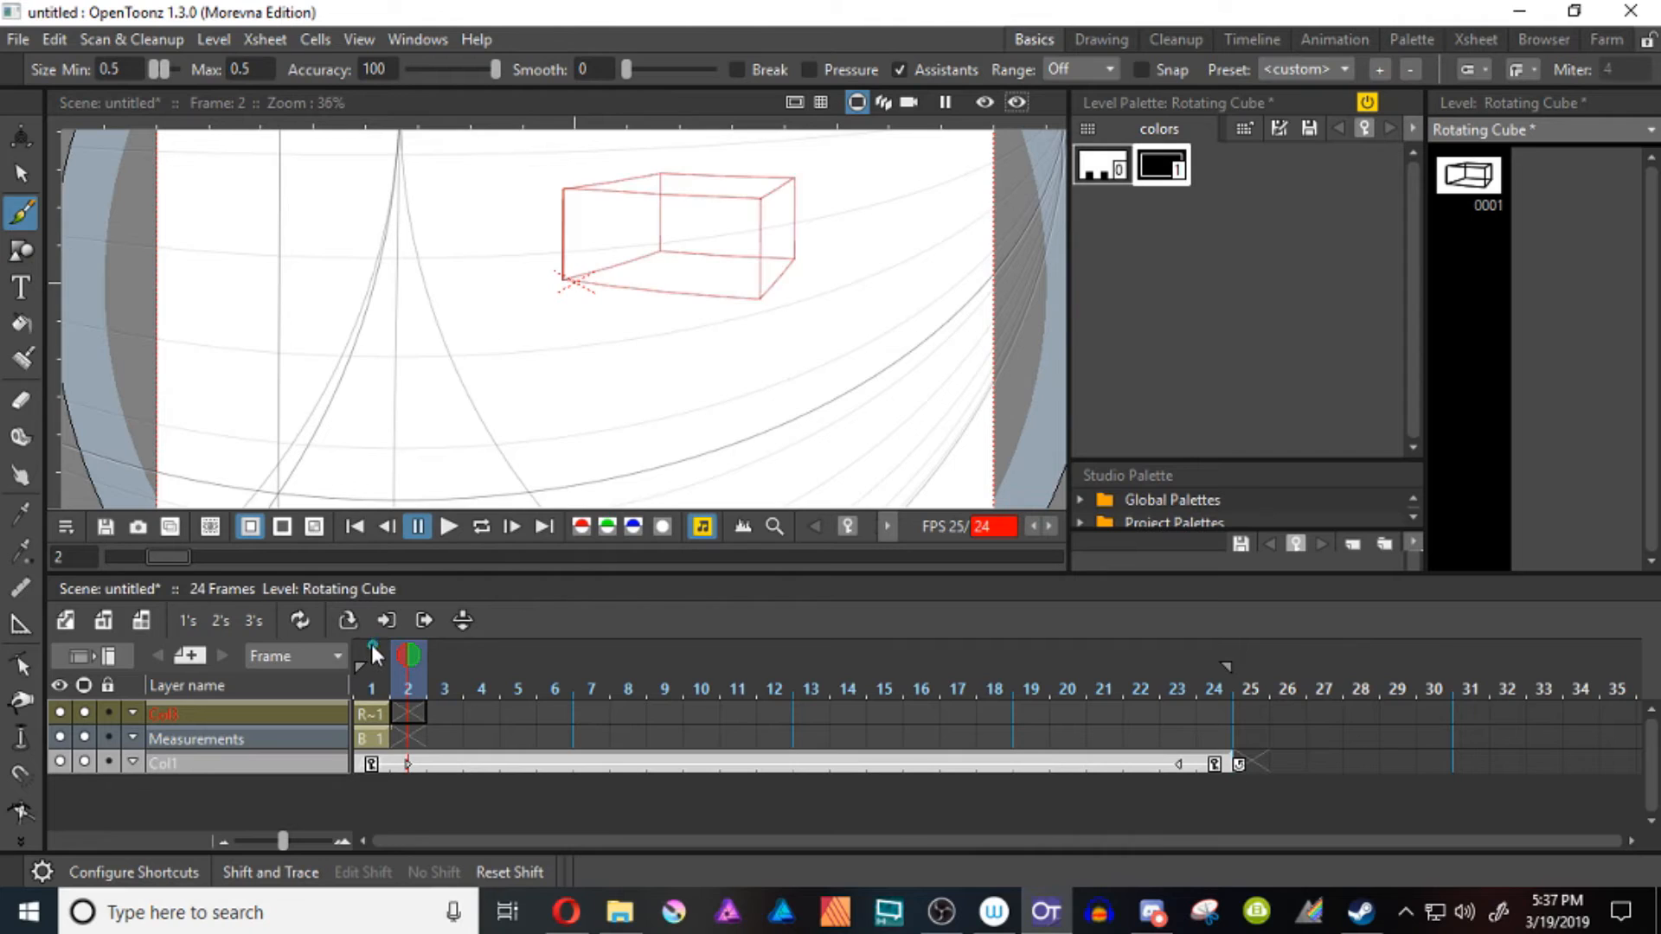
pyautogui.click(374, 739)
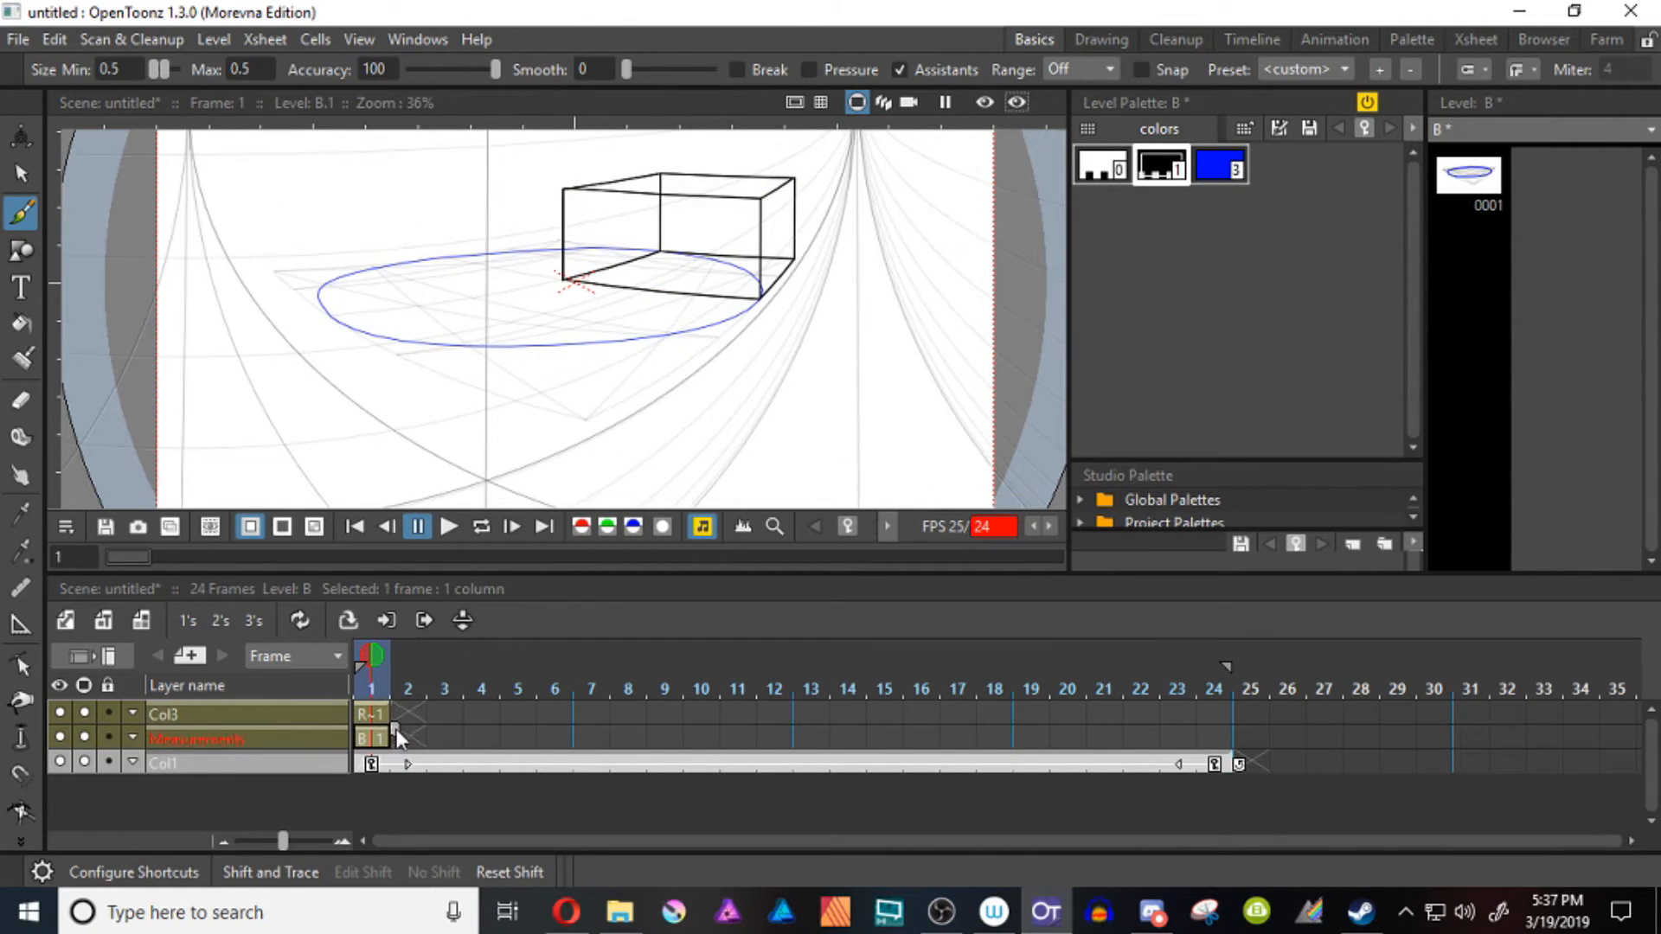
pyautogui.moveTo(395, 730); pyautogui.dragTo(1238, 741)
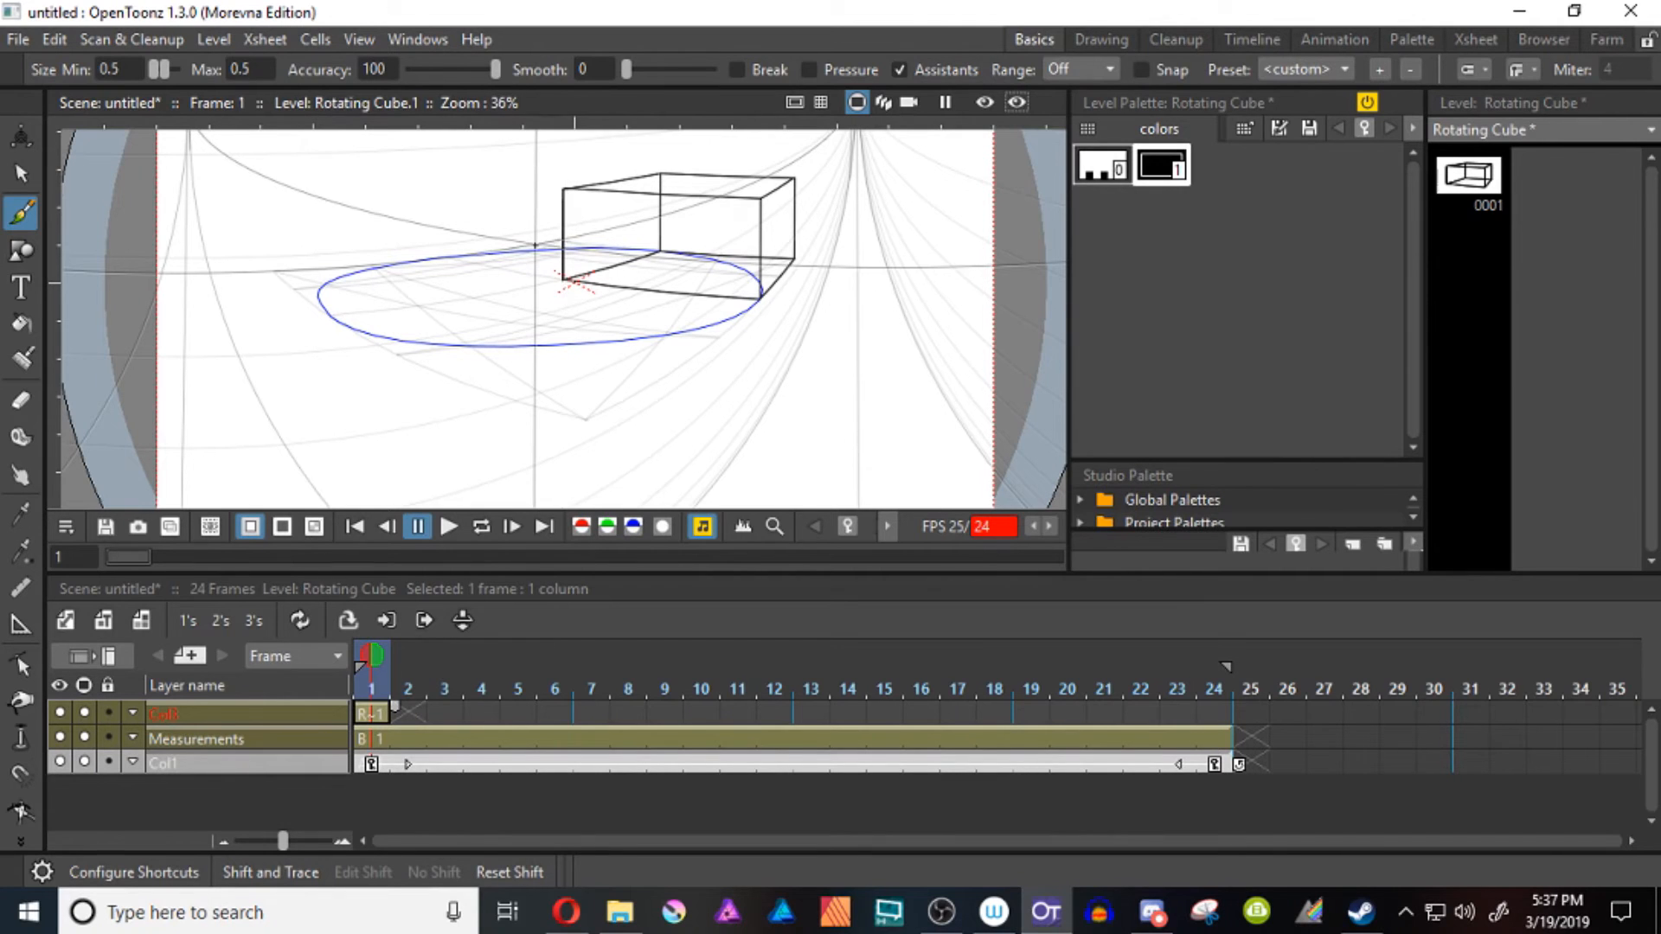
# Try drawing a freehand upright ellipse around the cube's pivot edge with assistants turned off
pyautogui.click(900, 69)
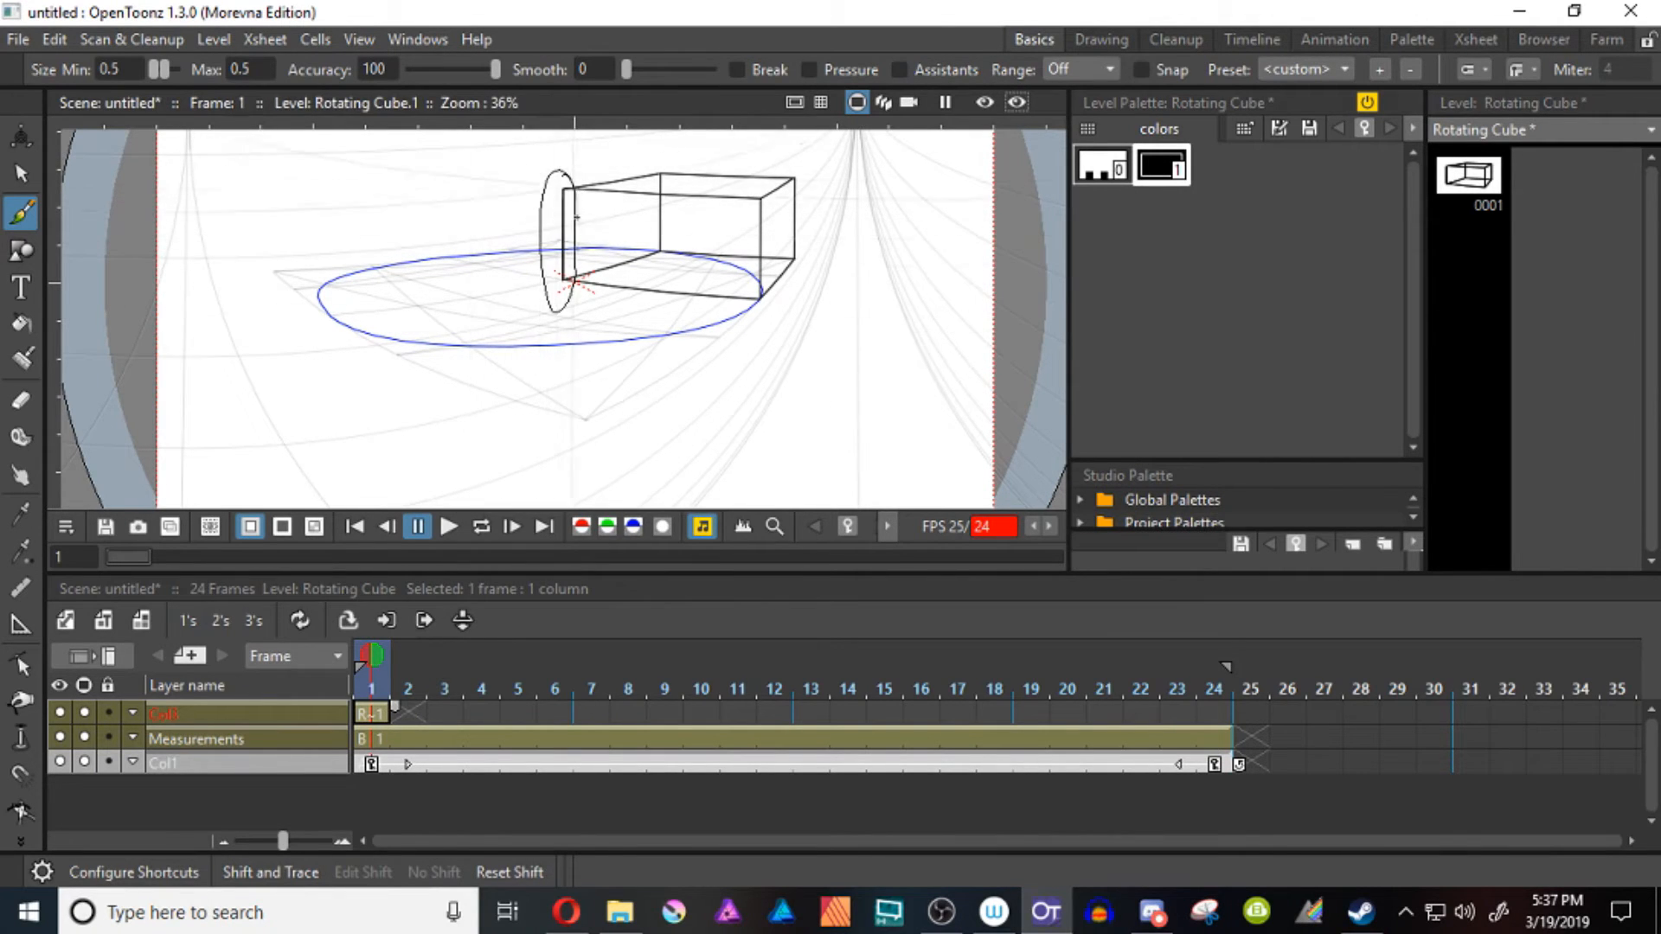
pyautogui.moveTo(577, 219); pyautogui.dragTo(559, 293)
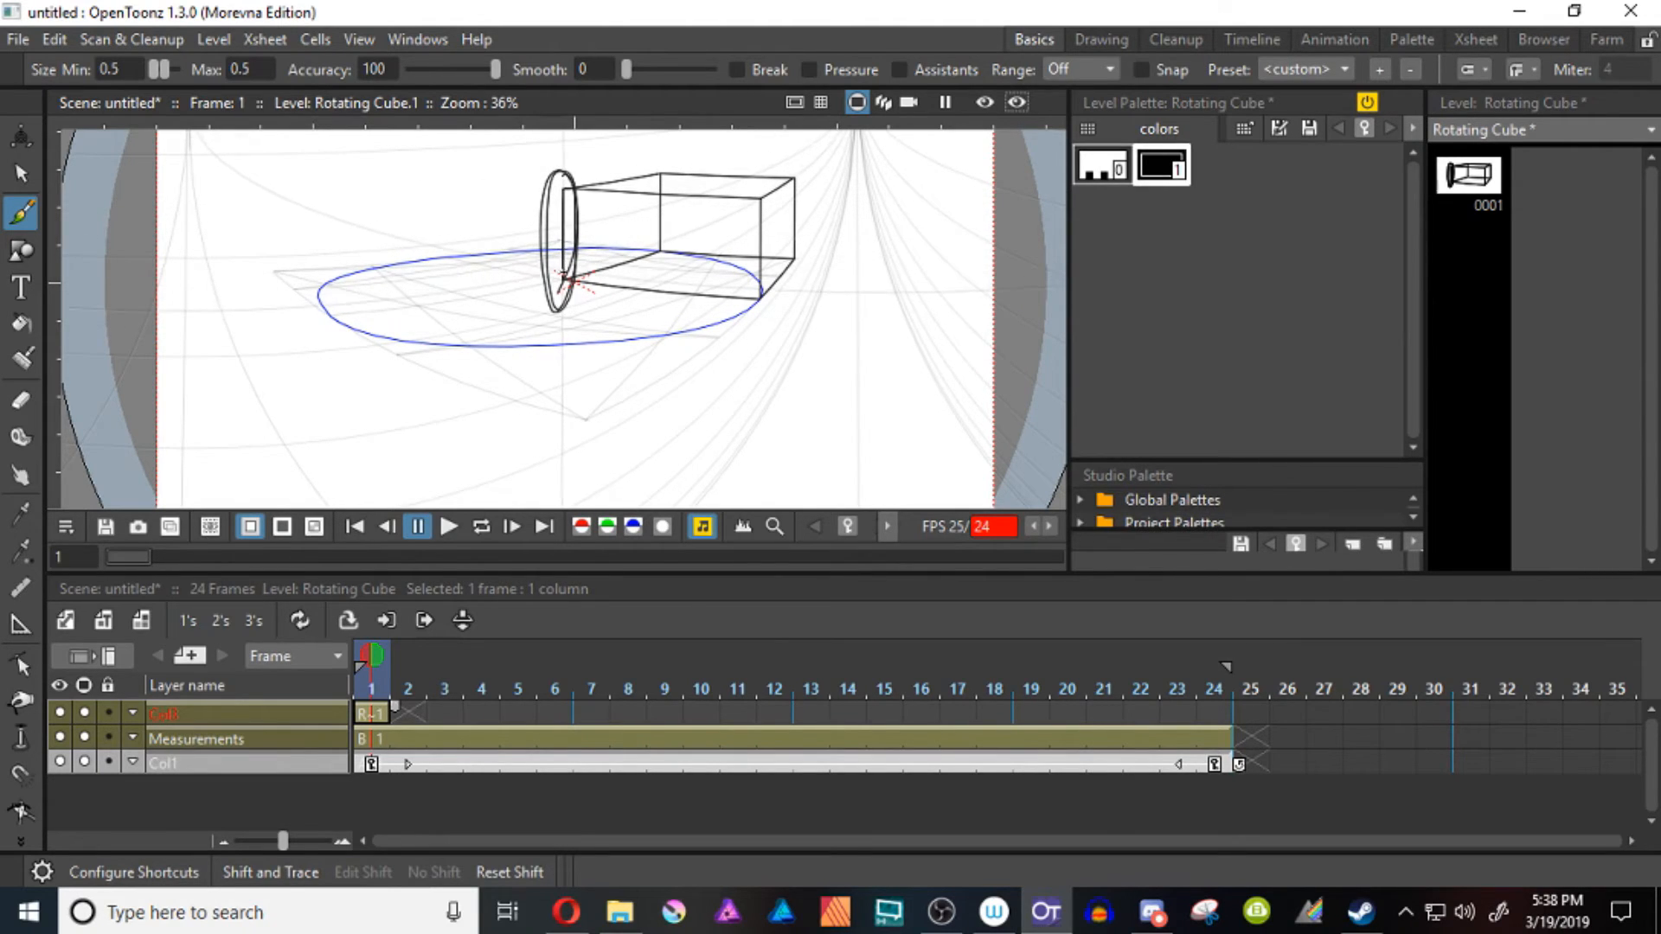
pyautogui.hotkey('ctrl', 'z')
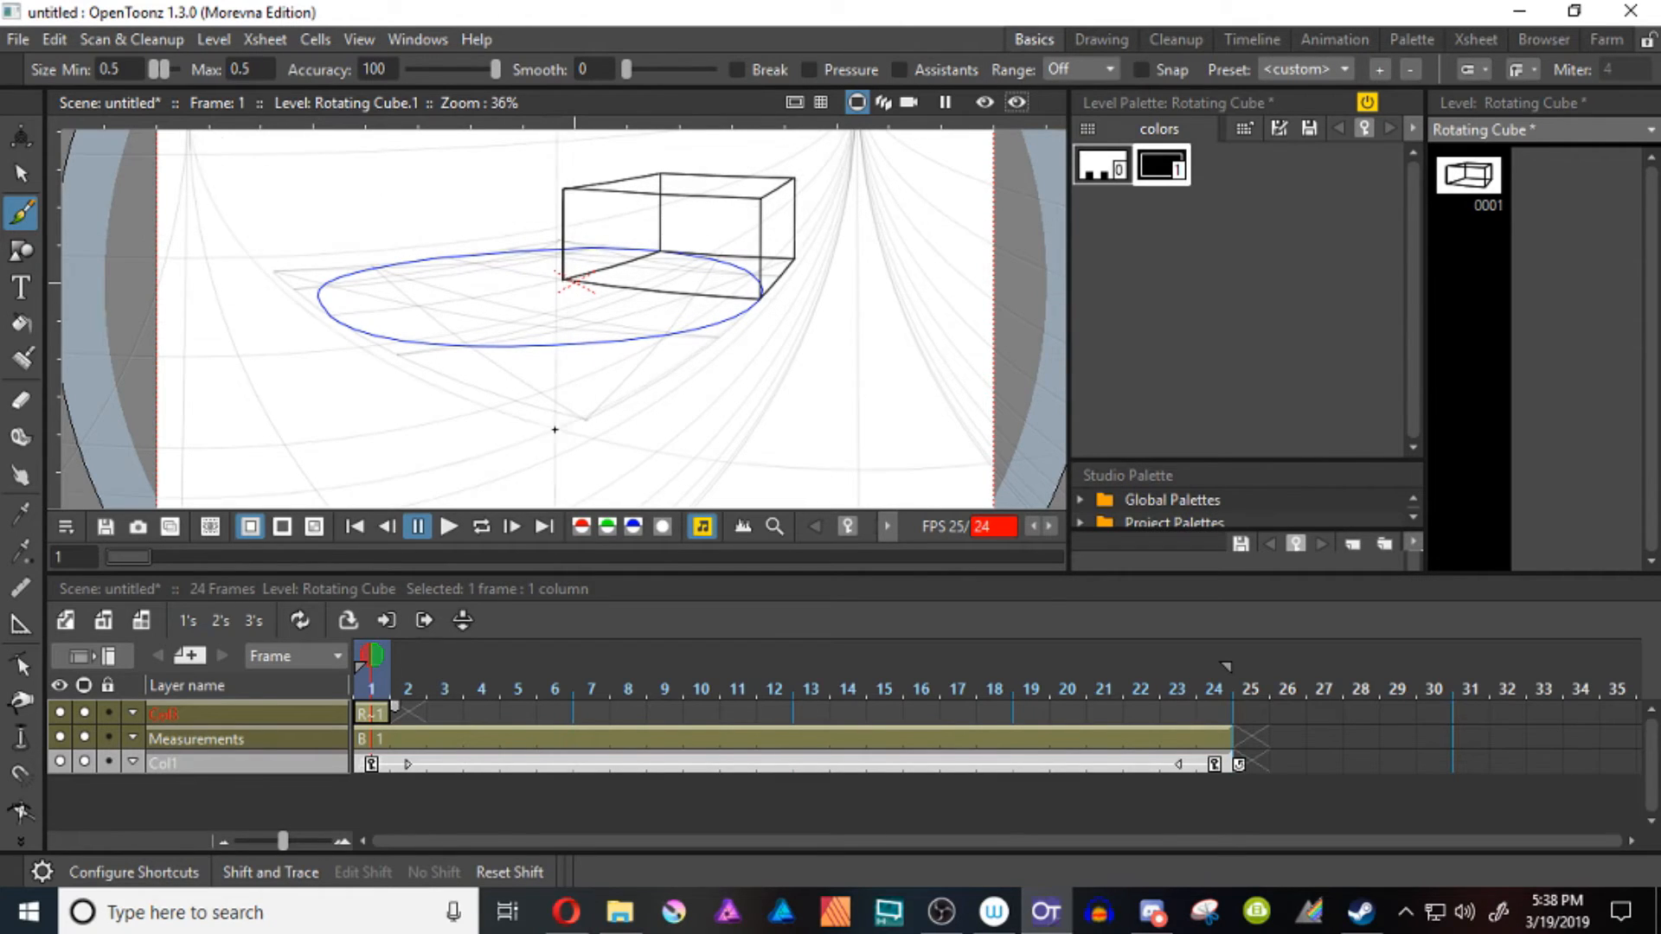
# On frame 2, with assistants enabled, draw the rotated cube's front-facing side from the shared pivot edge out to the circle's rim, plus the second base edge
pyautogui.press('.')
pyautogui.hotkey('ctrl', 'z')
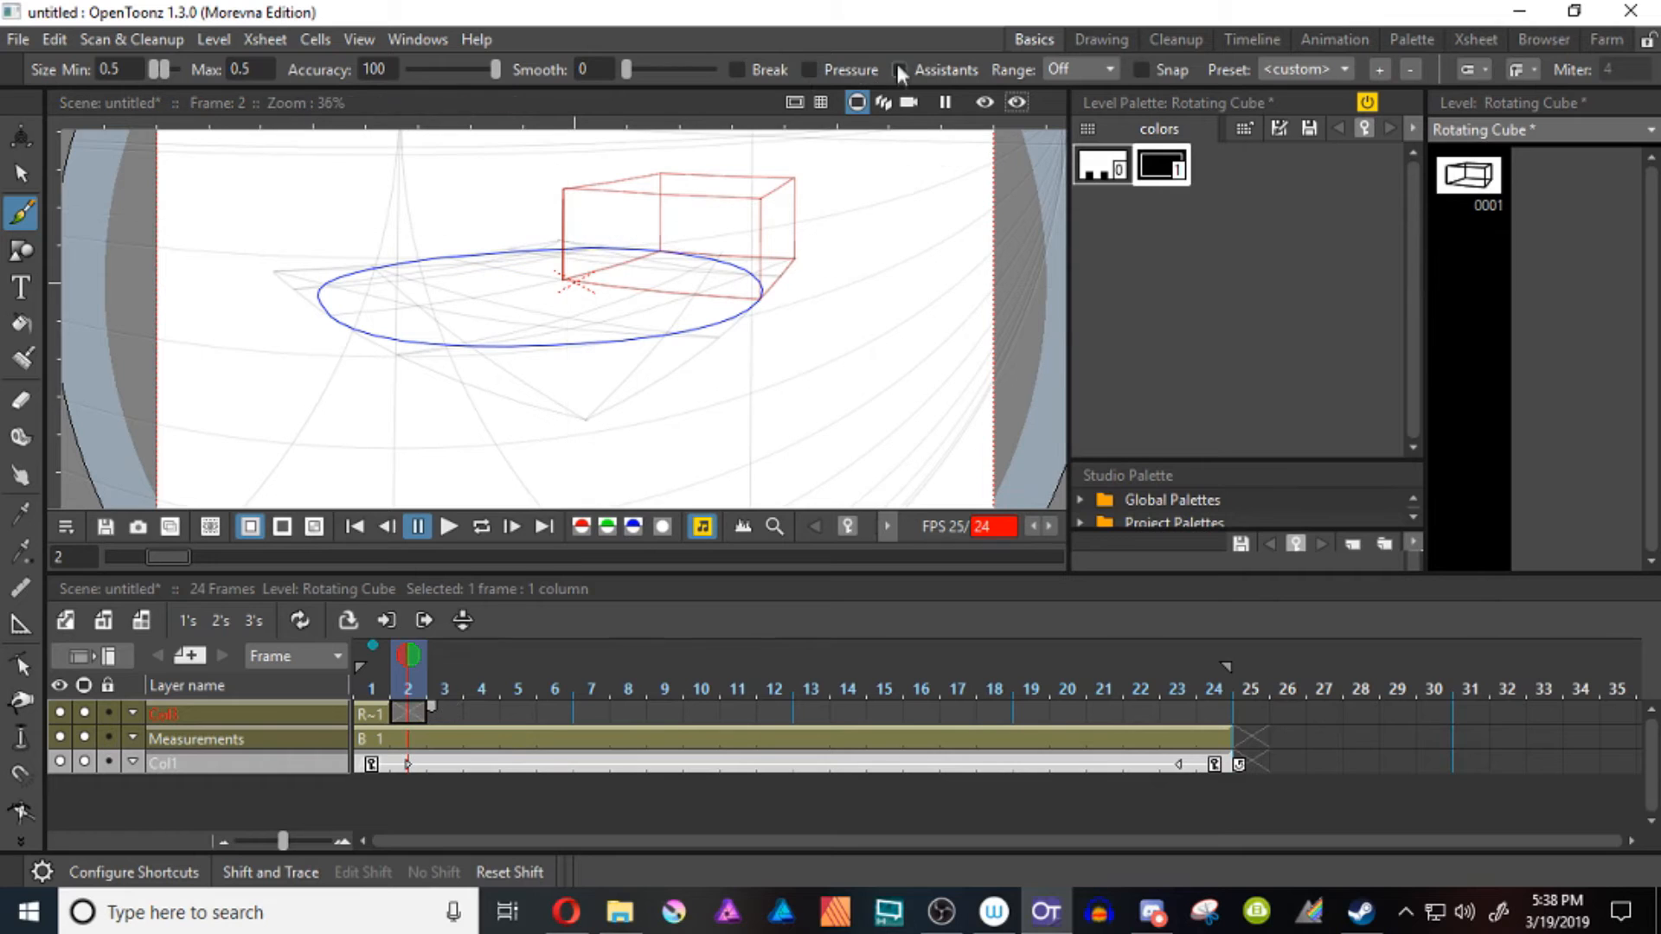
pyautogui.moveTo(563, 187)
pyautogui.mouseDown()
pyautogui.moveTo(566, 280)
pyautogui.moveTo(716, 259)
pyautogui.mouseUp()
pyautogui.moveTo(564, 278)
pyautogui.mouseDown()
pyautogui.moveTo(680, 341)
pyautogui.moveTo(700, 328)
pyautogui.moveTo(701, 211)
pyautogui.mouseUp()
pyautogui.moveTo(563, 187); pyautogui.dragTo(660, 223)
pyautogui.hotkey('ctrl', 'z')
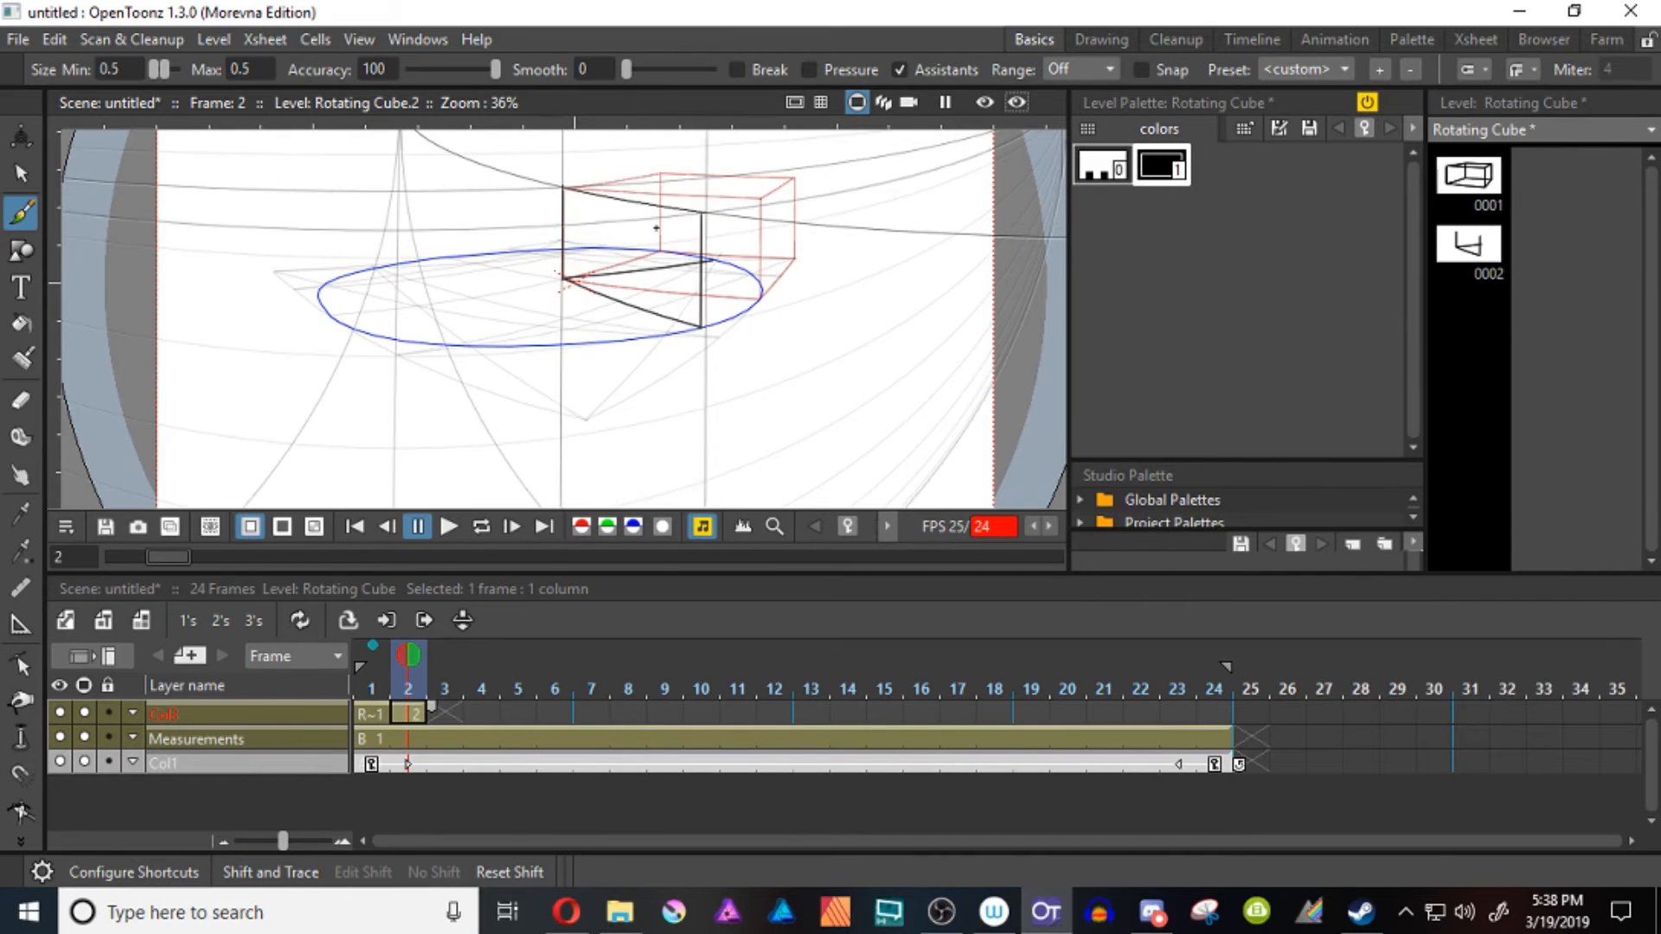
pyautogui.hotkey('ctrl', 'z')
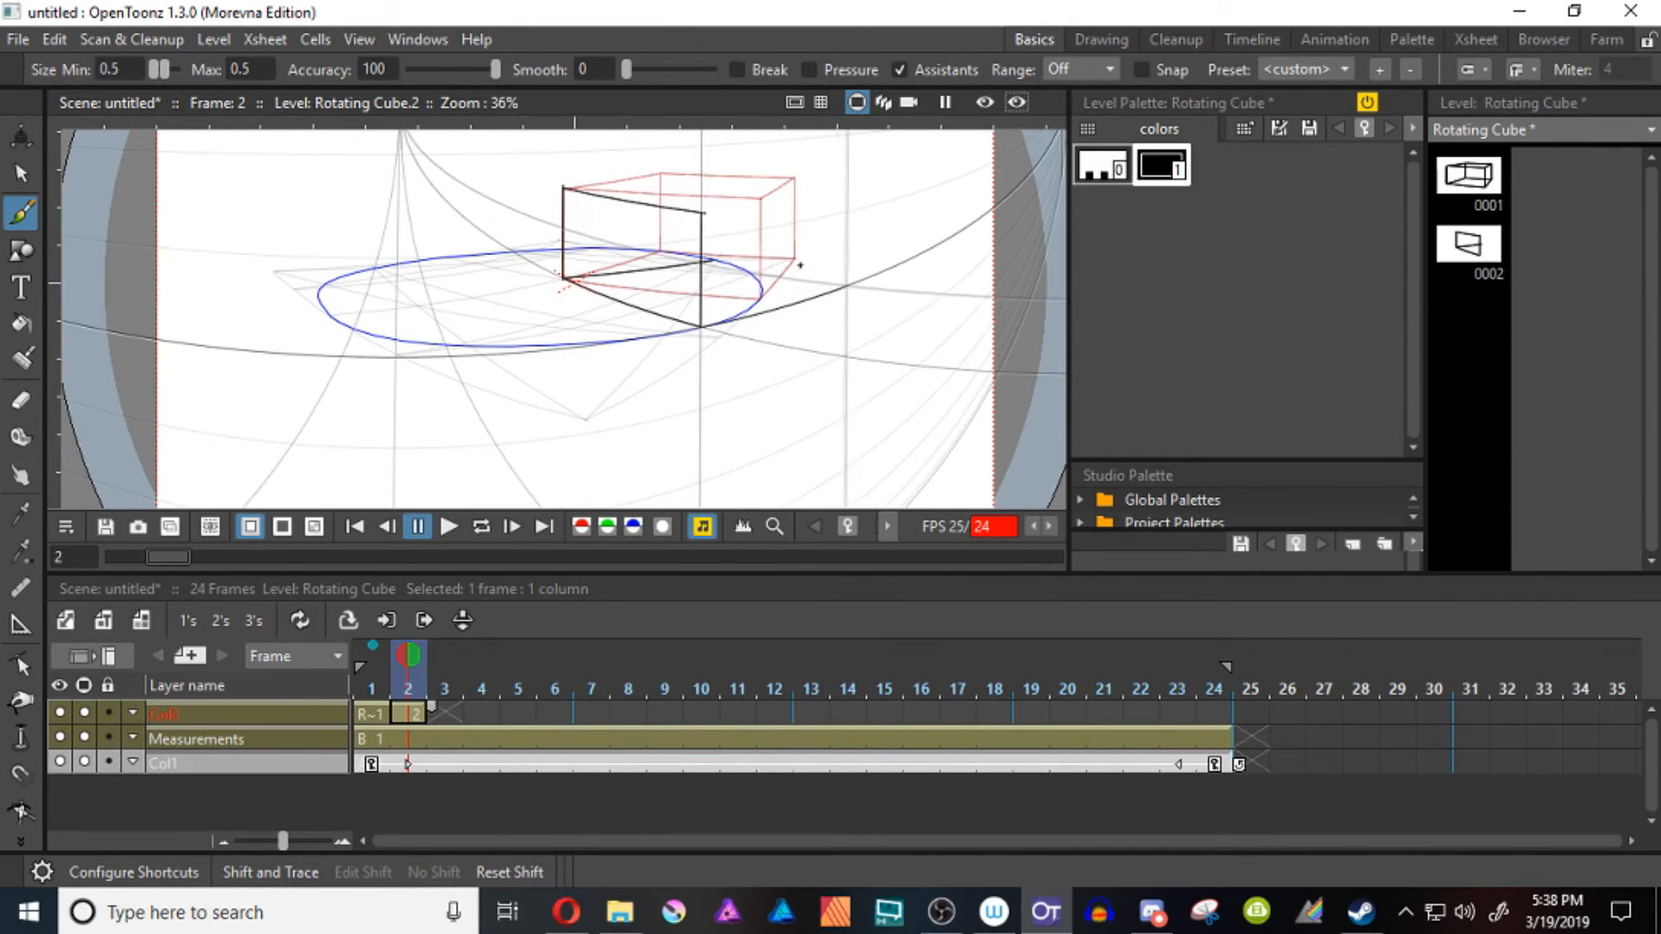
# Complete the frame 2 cube by drawing its outer base edges, remaining vertical edges, and top edges along the perspective guides
pyautogui.moveTo(701, 327); pyautogui.dragTo(859, 281)
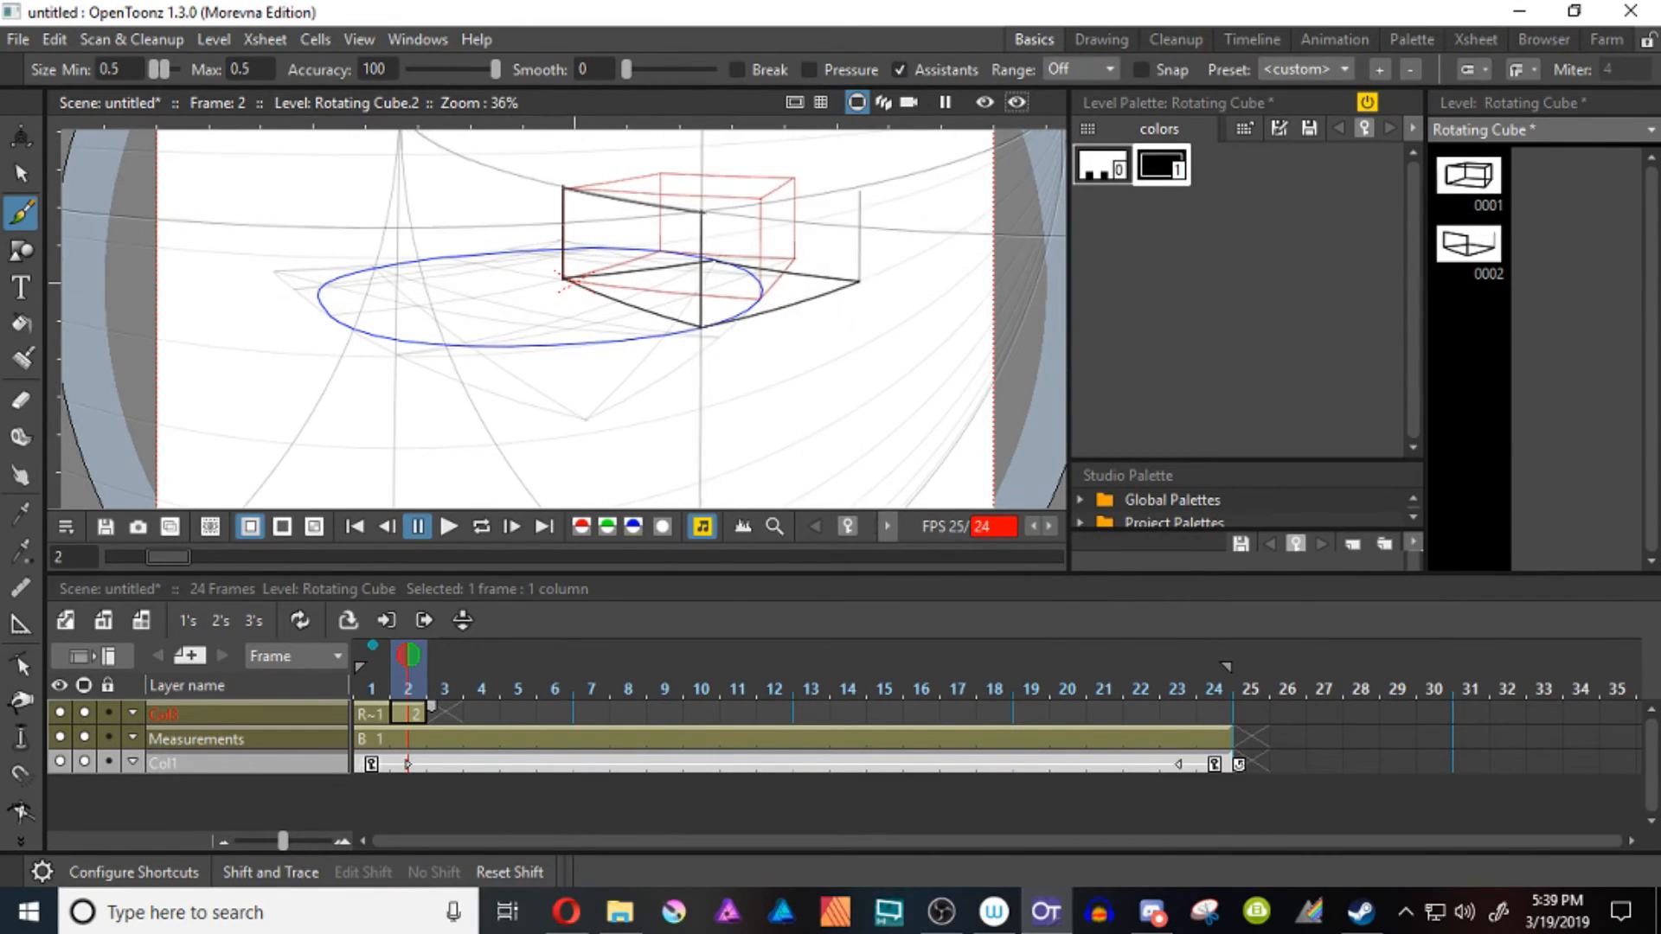
pyautogui.moveTo(703, 212); pyautogui.dragTo(860, 187)
pyautogui.moveTo(714, 261); pyautogui.dragTo(713, 178)
pyautogui.moveTo(563, 188); pyautogui.dragTo(859, 187)
# On frame 3, show the previous frame as a relative onion skin and set the onion skin Paper Thickness to 30
pyautogui.press('Right')
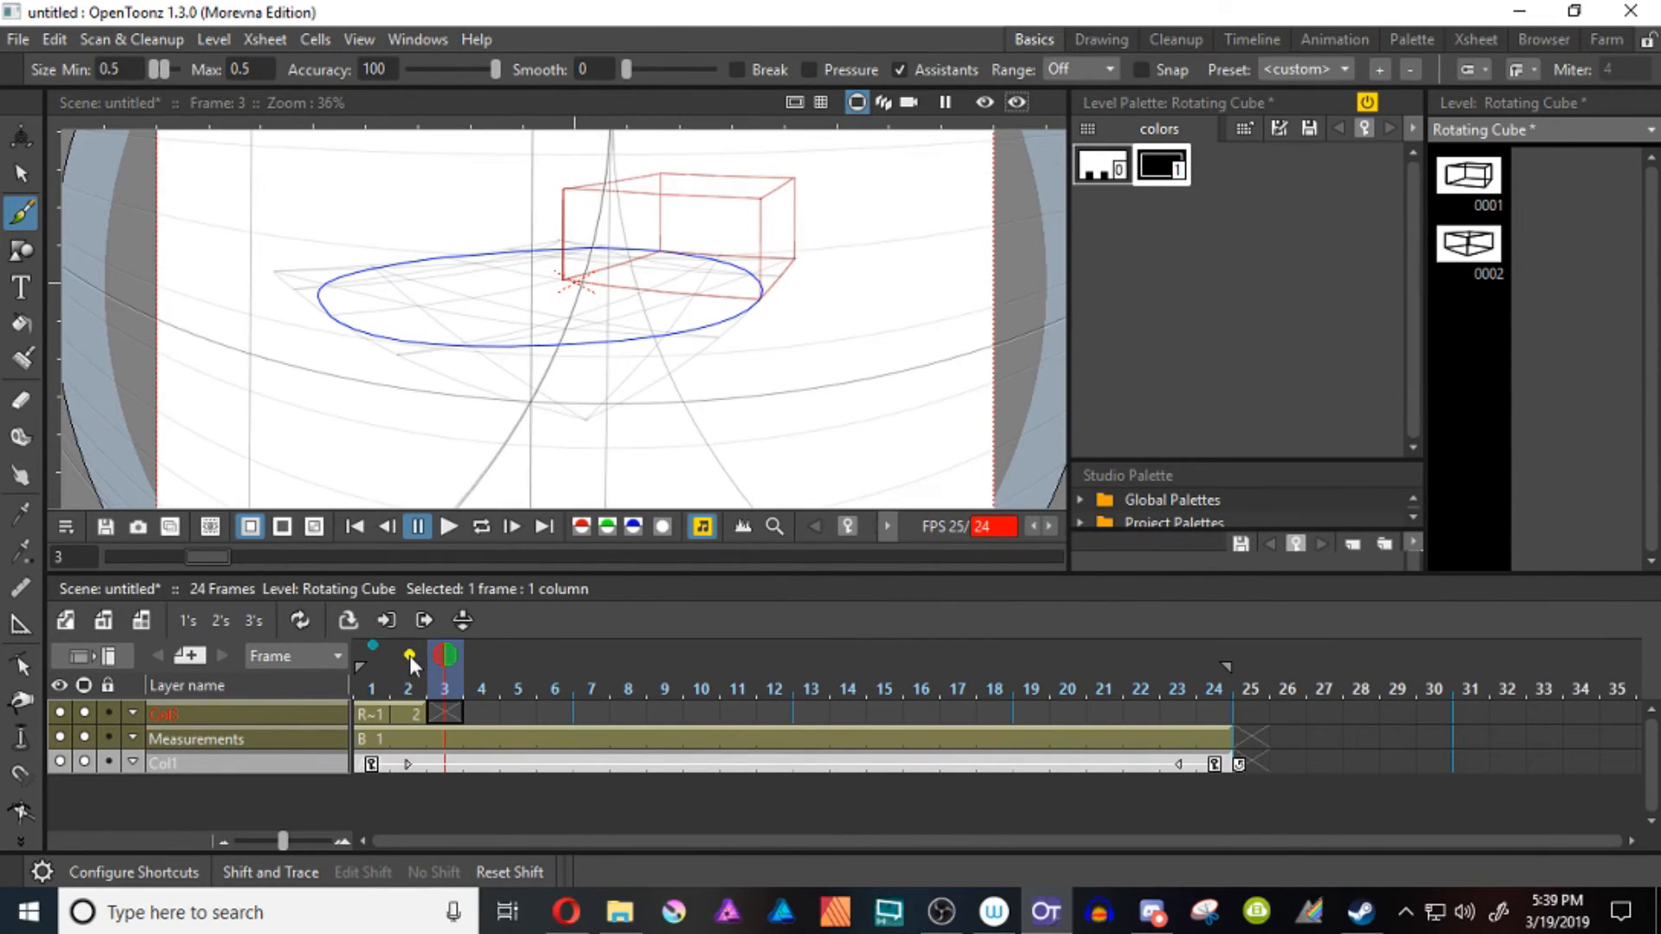
pyautogui.click(408, 656)
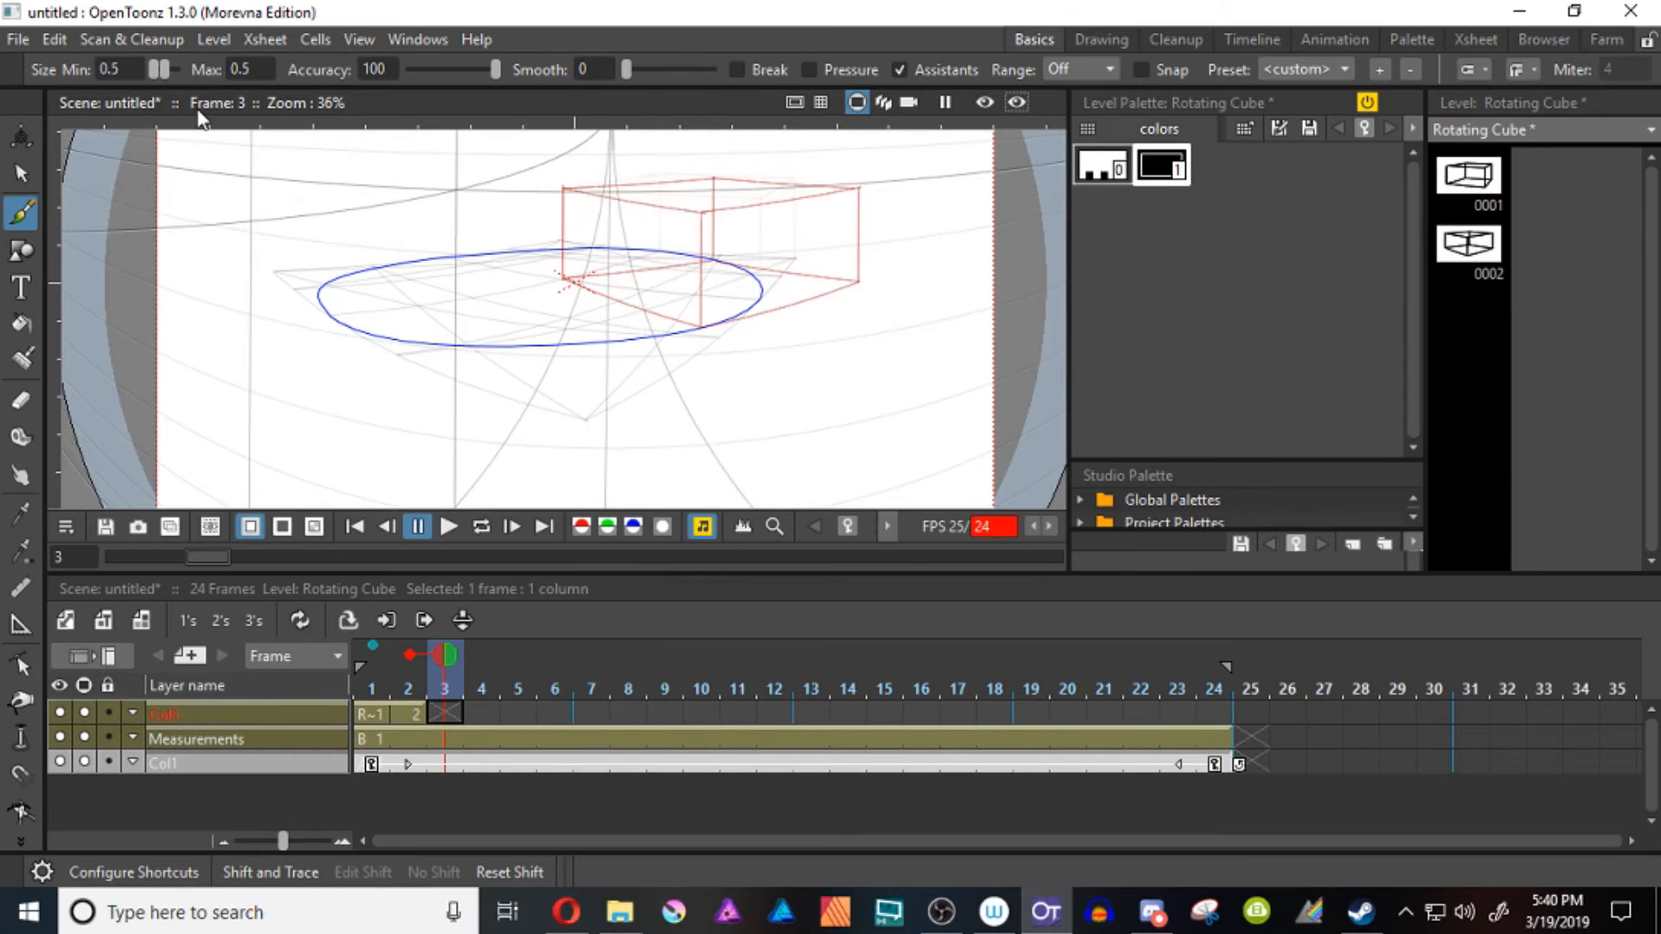
pyautogui.click(36, 874)
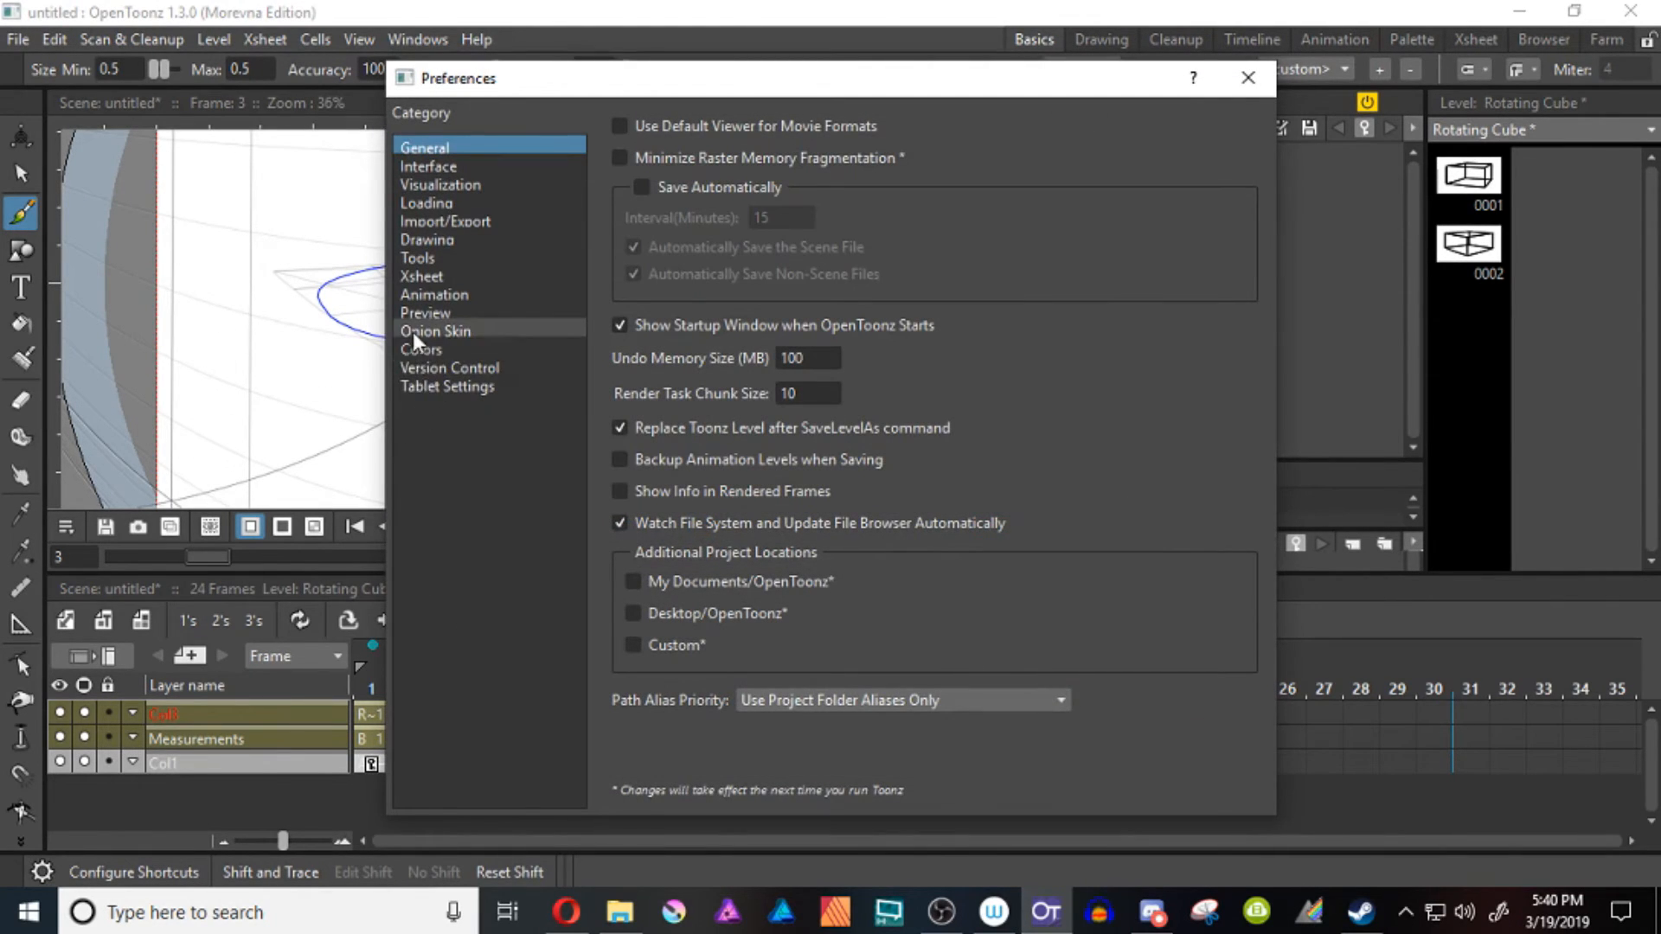
pyautogui.click(409, 332)
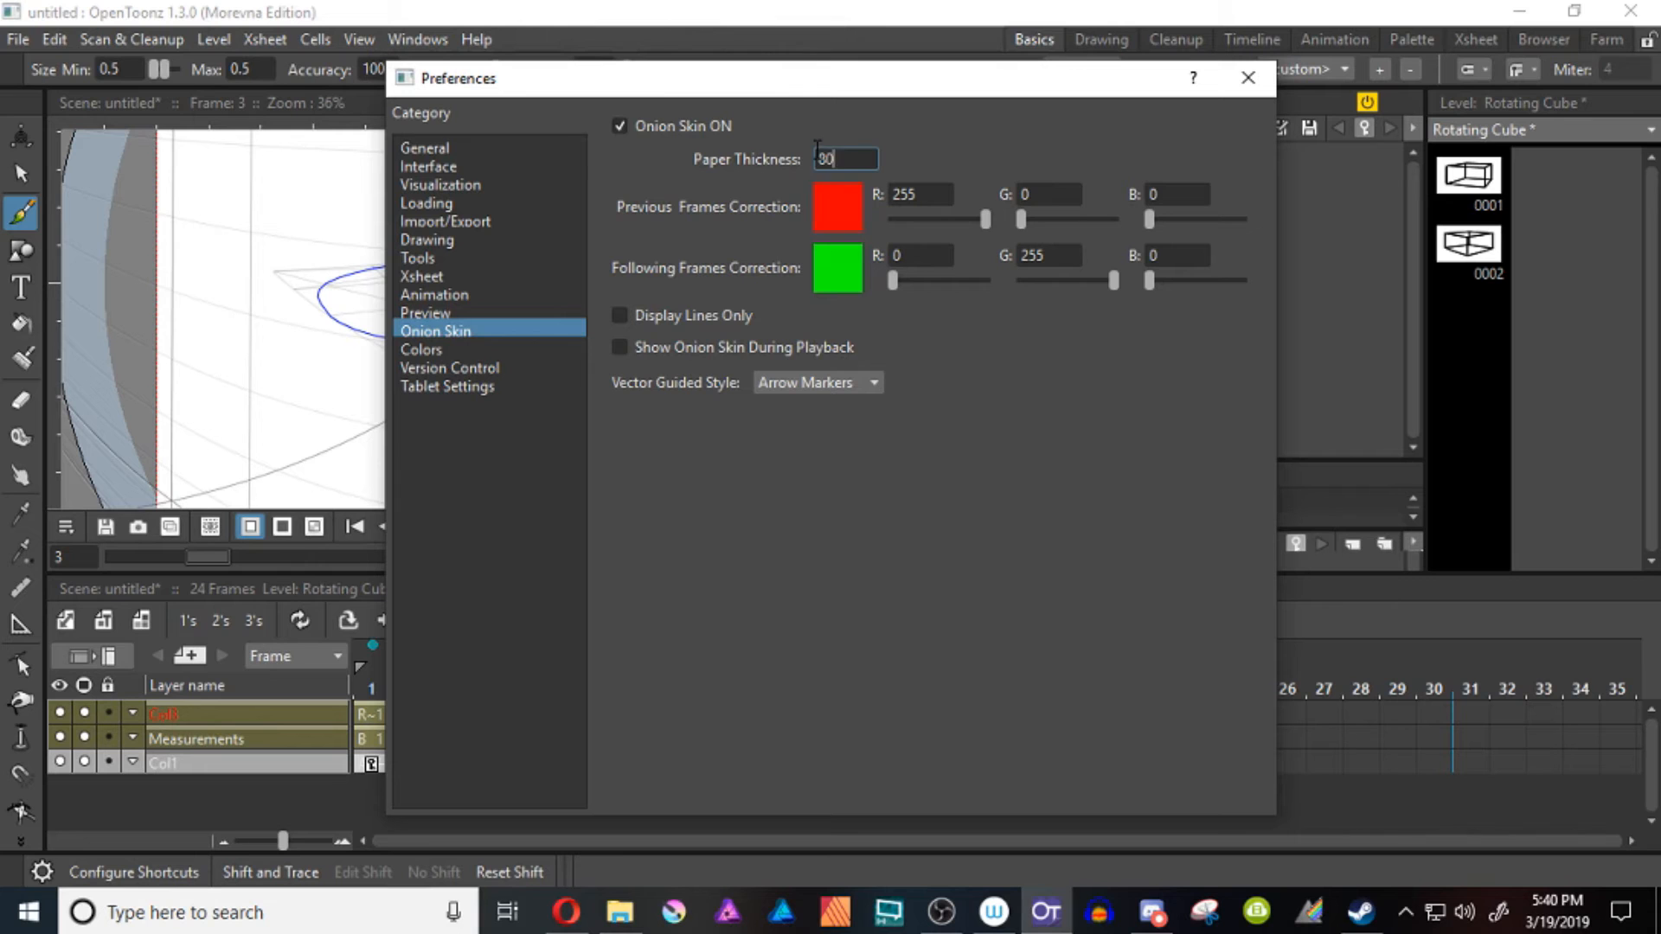
pyautogui.click(1503, 75)
pyautogui.click(1251, 80)
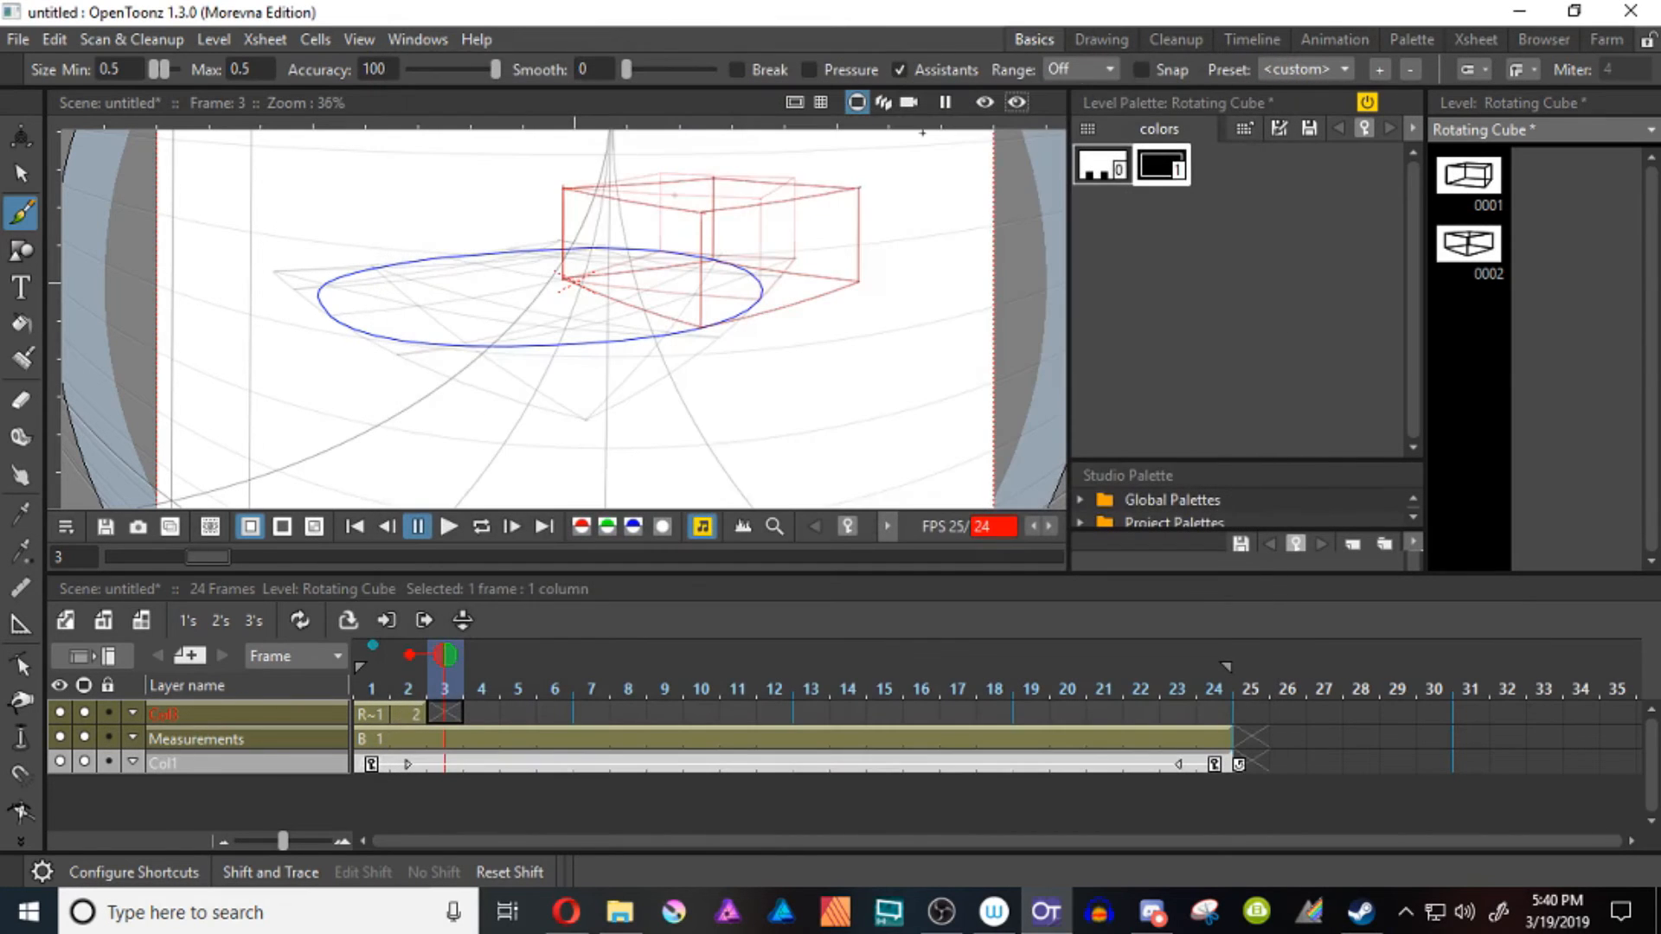
# Draw the full cube on frame 3, rotated further toward the viewer around the shared pivot edge, with its inner base edges ending on the circle
pyautogui.moveTo(563, 187)
pyautogui.mouseDown()
pyautogui.moveTo(563, 278)
pyautogui.moveTo(518, 348)
pyautogui.moveTo(880, 326)
pyautogui.mouseUp()
pyautogui.moveTo(563, 278)
pyautogui.mouseDown()
pyautogui.moveTo(752, 274)
pyautogui.moveTo(880, 326)
pyautogui.mouseUp()
pyautogui.moveTo(563, 188)
pyautogui.mouseDown()
pyautogui.moveTo(519, 220)
pyautogui.moveTo(519, 348)
pyautogui.mouseUp()
pyautogui.moveTo(519, 220); pyautogui.dragTo(880, 209)
pyautogui.moveTo(879, 209); pyautogui.dragTo(879, 326)
pyautogui.moveTo(564, 187)
pyautogui.mouseDown()
pyautogui.moveTo(751, 186)
pyautogui.moveTo(879, 208)
pyautogui.mouseUp()
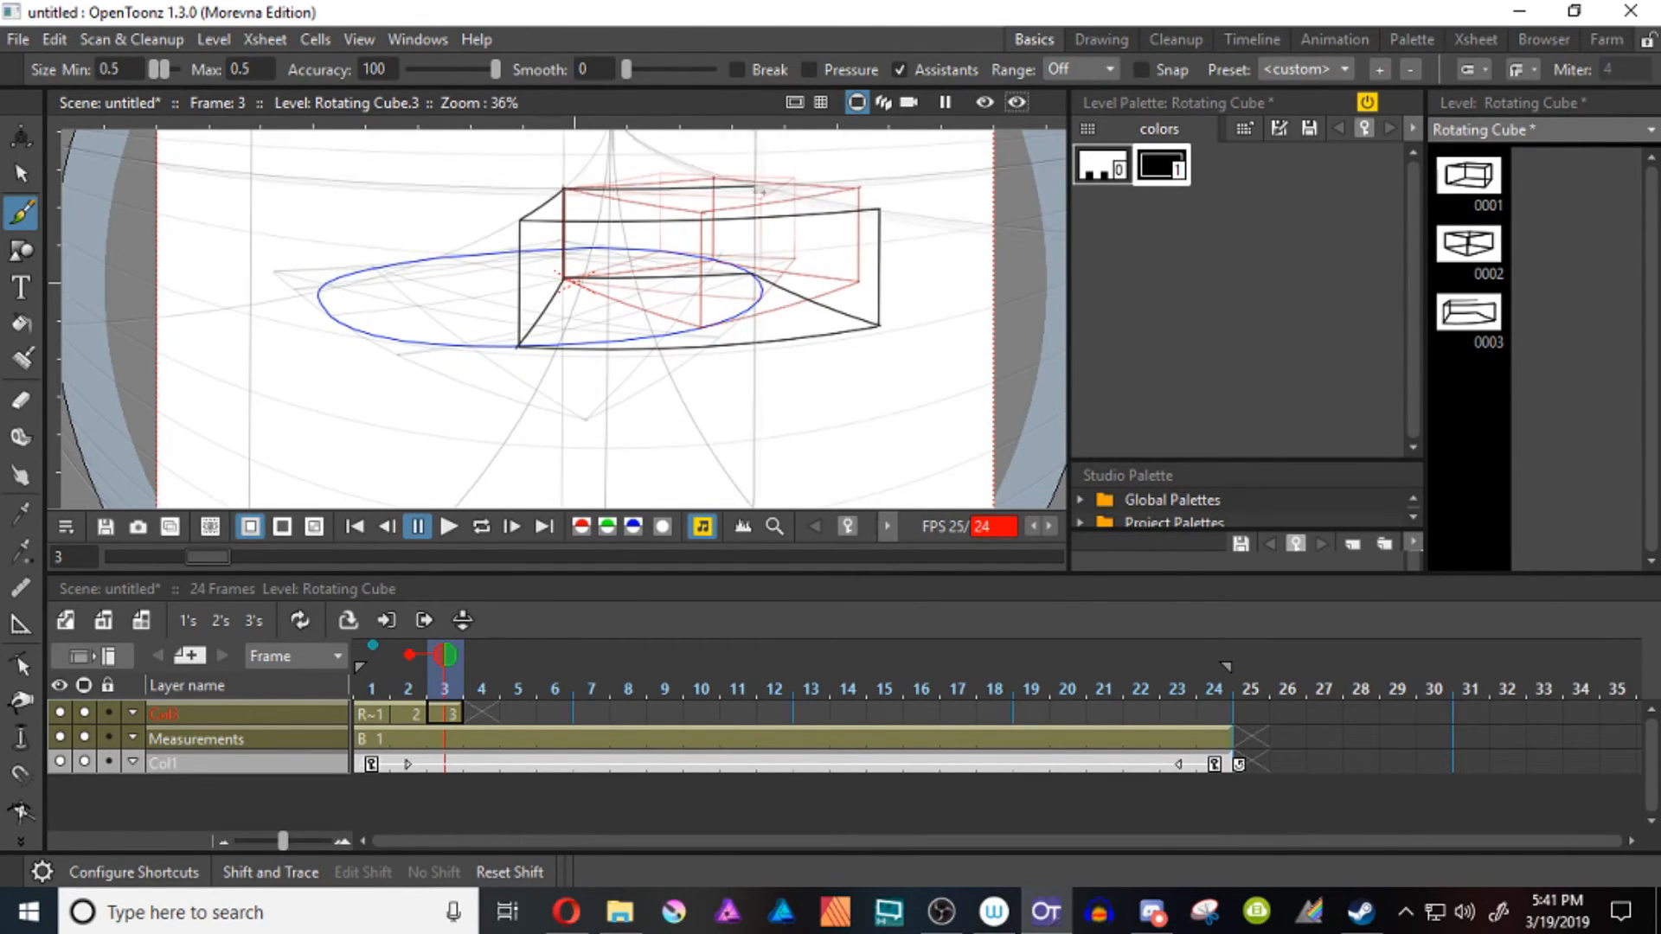
pyautogui.moveTo(755, 186); pyautogui.dragTo(755, 274)
# Draw the full cube on frame 4 in front of the pivot edge, with base edges reaching the circle's left and right rims
pyautogui.press('.')
pyautogui.moveTo(563, 188)
pyautogui.mouseDown()
pyautogui.moveTo(563, 278)
pyautogui.moveTo(329, 313)
pyautogui.mouseUp()
pyautogui.moveTo(563, 278)
pyautogui.mouseDown()
pyautogui.moveTo(763, 294)
pyautogui.moveTo(647, 417)
pyautogui.mouseUp()
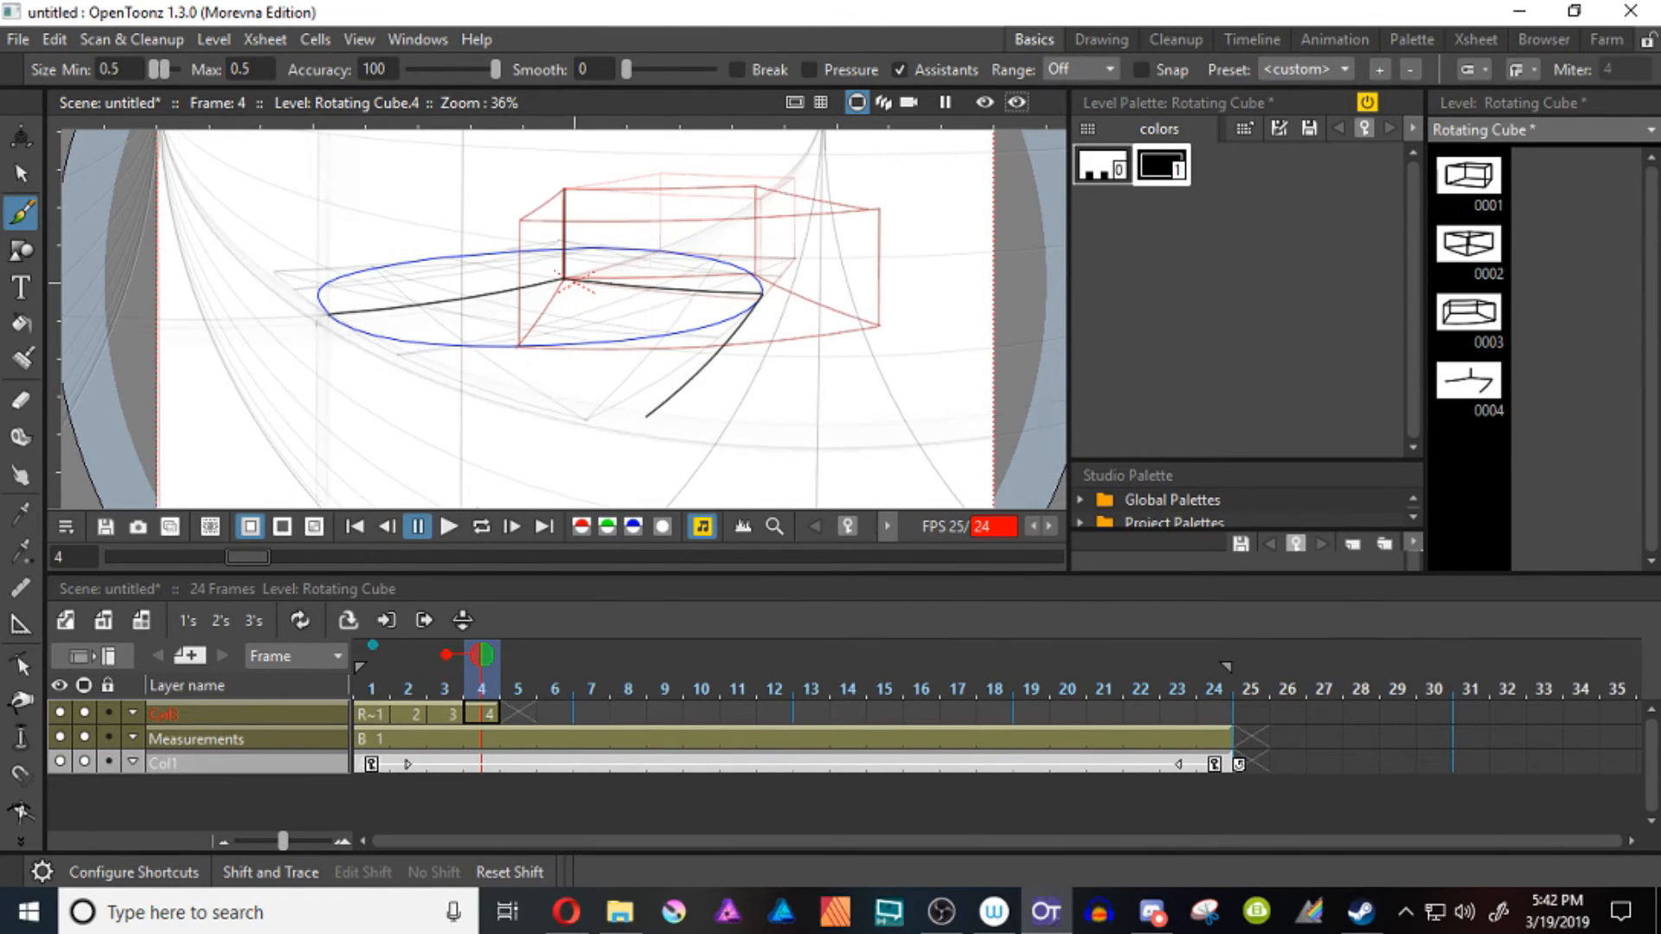
pyautogui.moveTo(330, 313); pyautogui.dragTo(651, 413)
pyautogui.moveTo(763, 294); pyautogui.dragTo(762, 193)
pyautogui.moveTo(564, 188); pyautogui.dragTo(761, 196)
pyautogui.moveTo(332, 313); pyautogui.dragTo(332, 204)
pyautogui.moveTo(564, 188); pyautogui.dragTo(333, 204)
pyautogui.moveTo(333, 204); pyautogui.dragTo(648, 251)
pyautogui.moveTo(763, 195)
pyautogui.mouseDown()
pyautogui.moveTo(649, 252)
pyautogui.moveTo(649, 415)
pyautogui.mouseUp()
# Draw the cube on frame 5 around the shared pivot edge, with base edges reaching the circle's left rim and right front rim
pyautogui.press('.')
pyautogui.moveTo(563, 188); pyautogui.dragTo(563, 278)
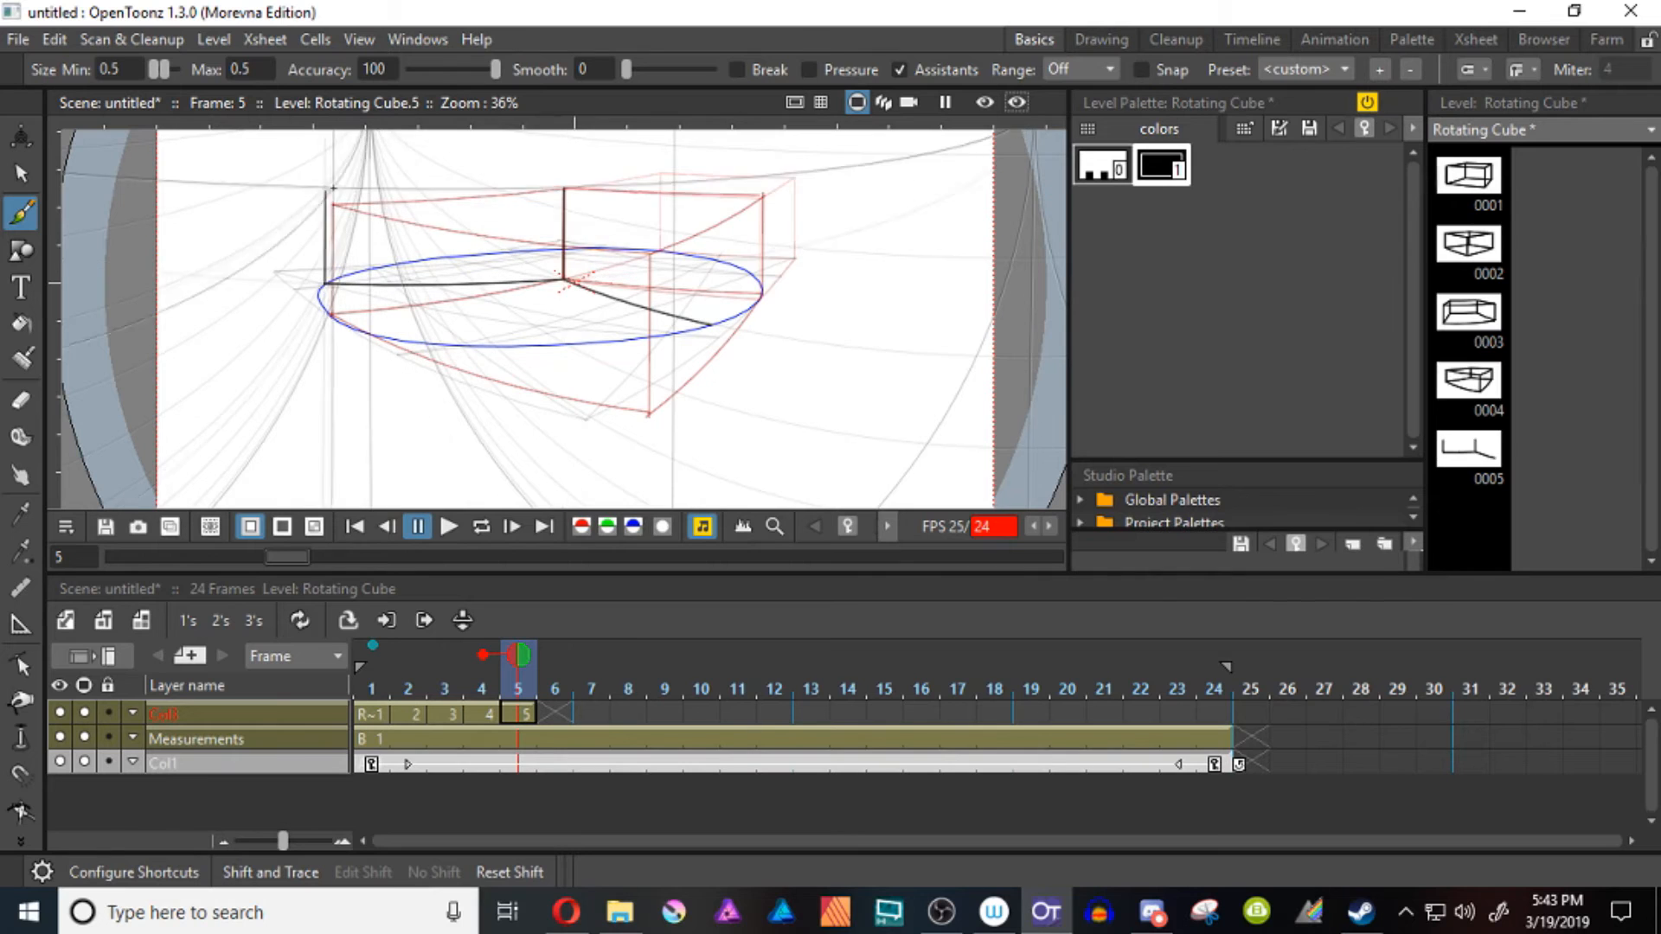
pyautogui.moveTo(710, 212); pyautogui.dragTo(710, 325)
pyautogui.moveTo(711, 326)
pyautogui.mouseDown()
pyautogui.moveTo(309, 394)
pyautogui.moveTo(285, 353)
pyautogui.mouseUp()
pyautogui.moveTo(325, 283); pyautogui.dragTo(285, 354)
pyautogui.moveTo(519, 329); pyautogui.dragTo(625, 397)
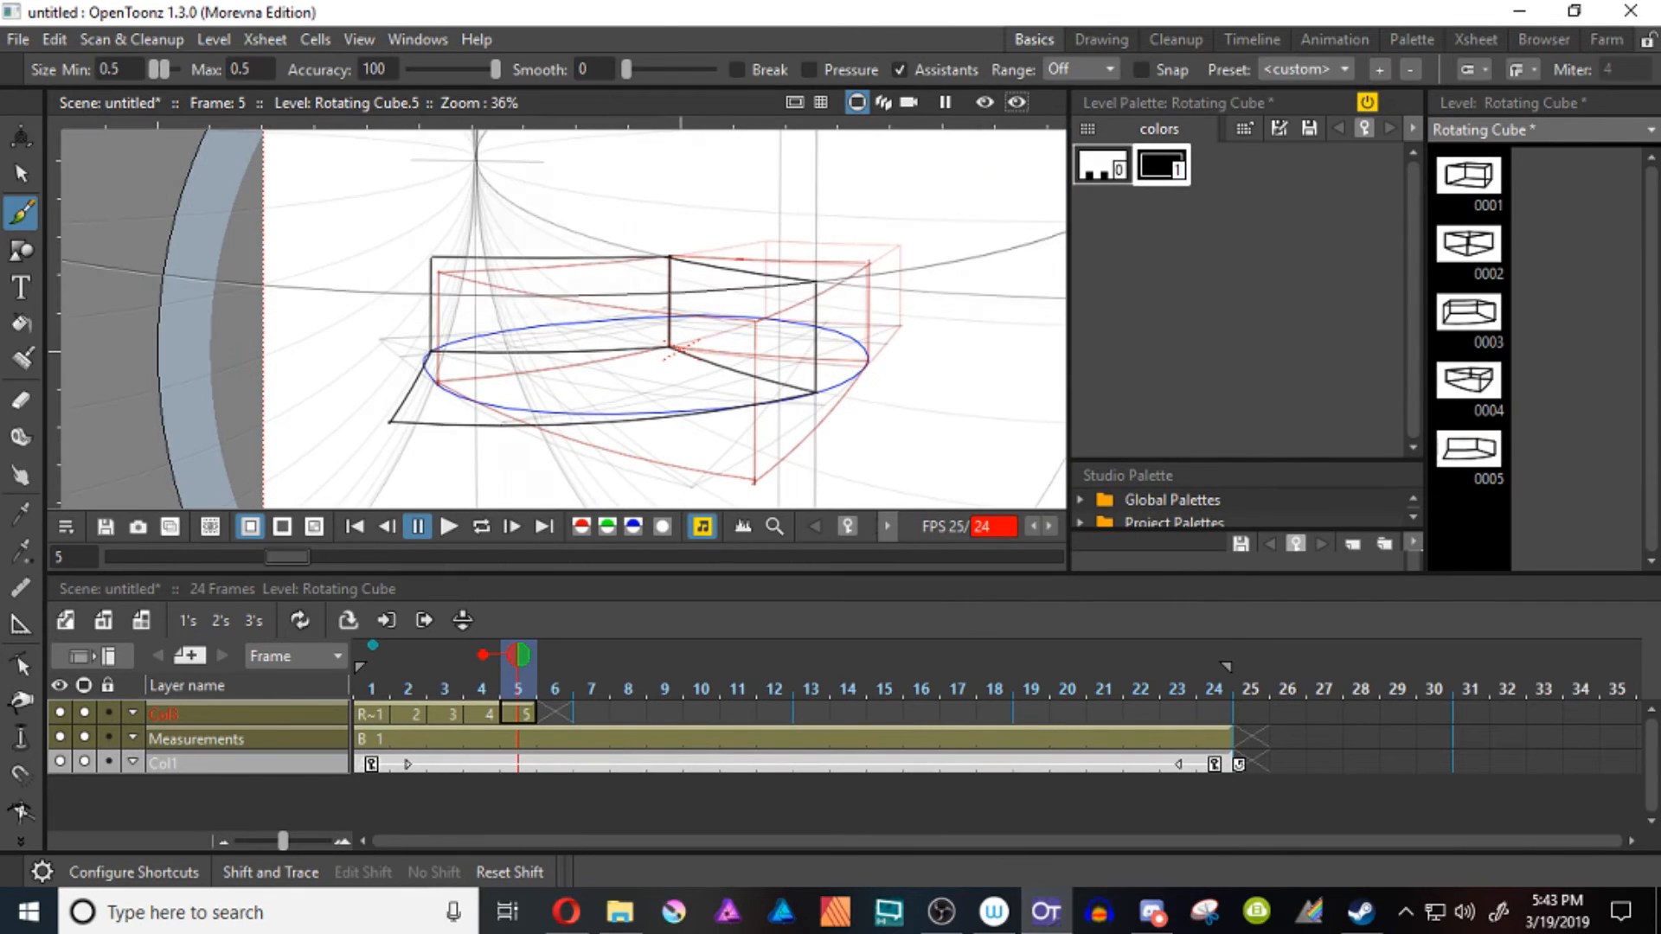
# Draw the cube on frame 6 around the shared pivot edge, with base edges reaching the circle's front rim and left back rim
pyautogui.press('.')
pyautogui.moveTo(669, 257); pyautogui.dragTo(669, 347)
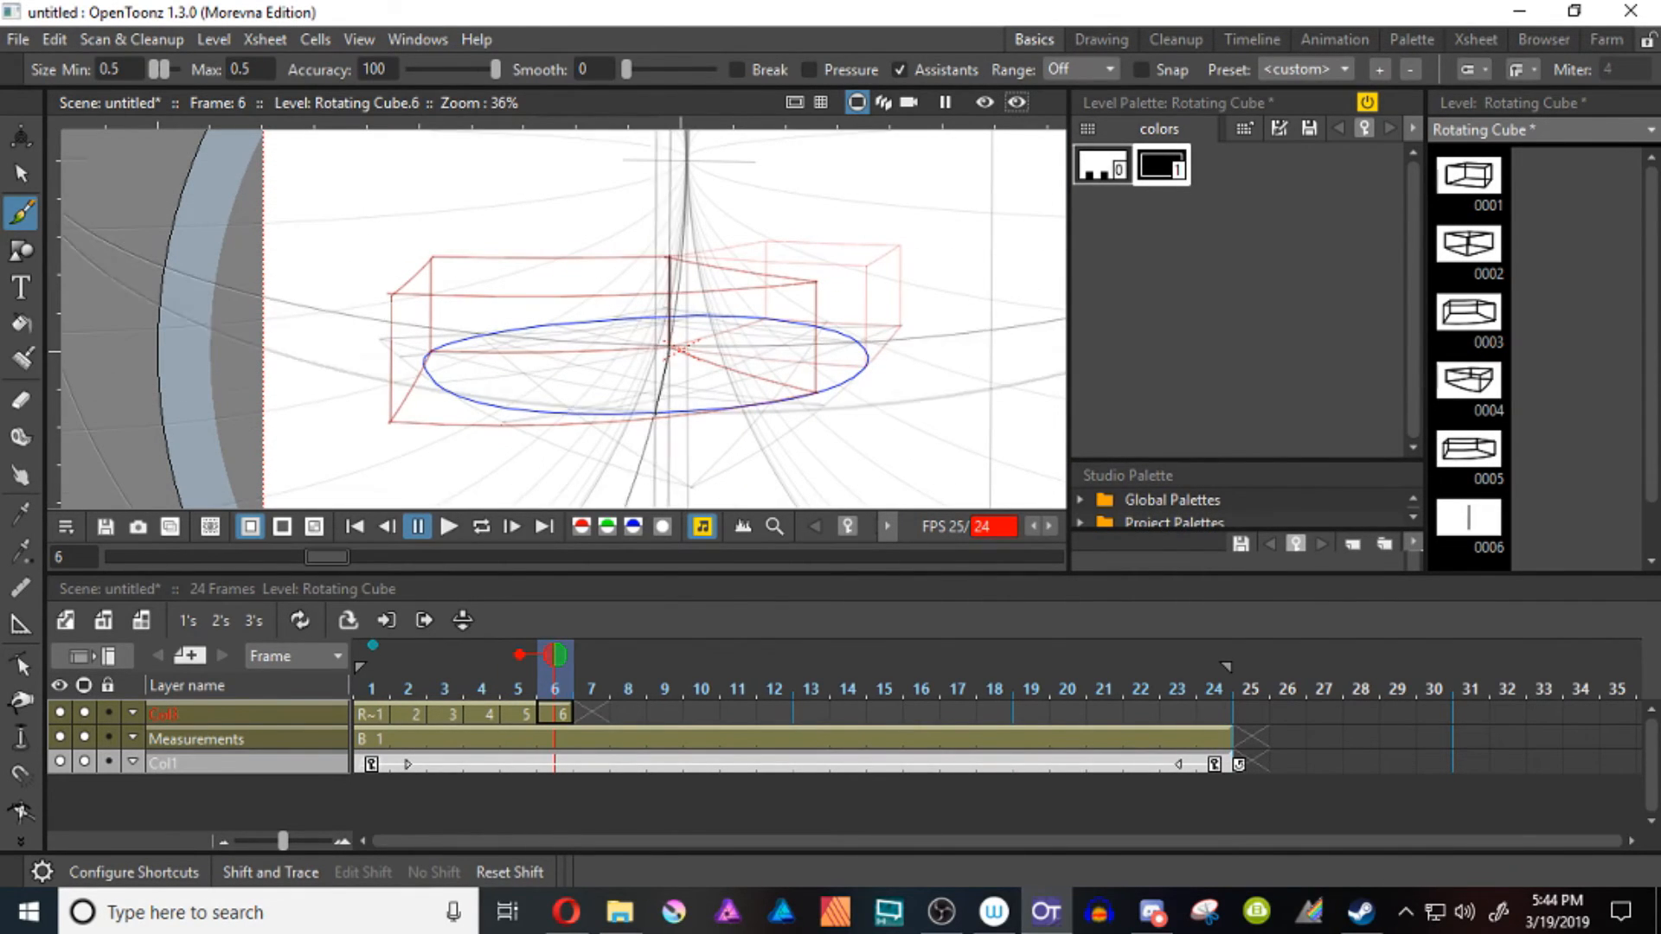
pyautogui.moveTo(657, 411); pyautogui.dragTo(356, 375)
pyautogui.moveTo(482, 335); pyautogui.dragTo(357, 374)
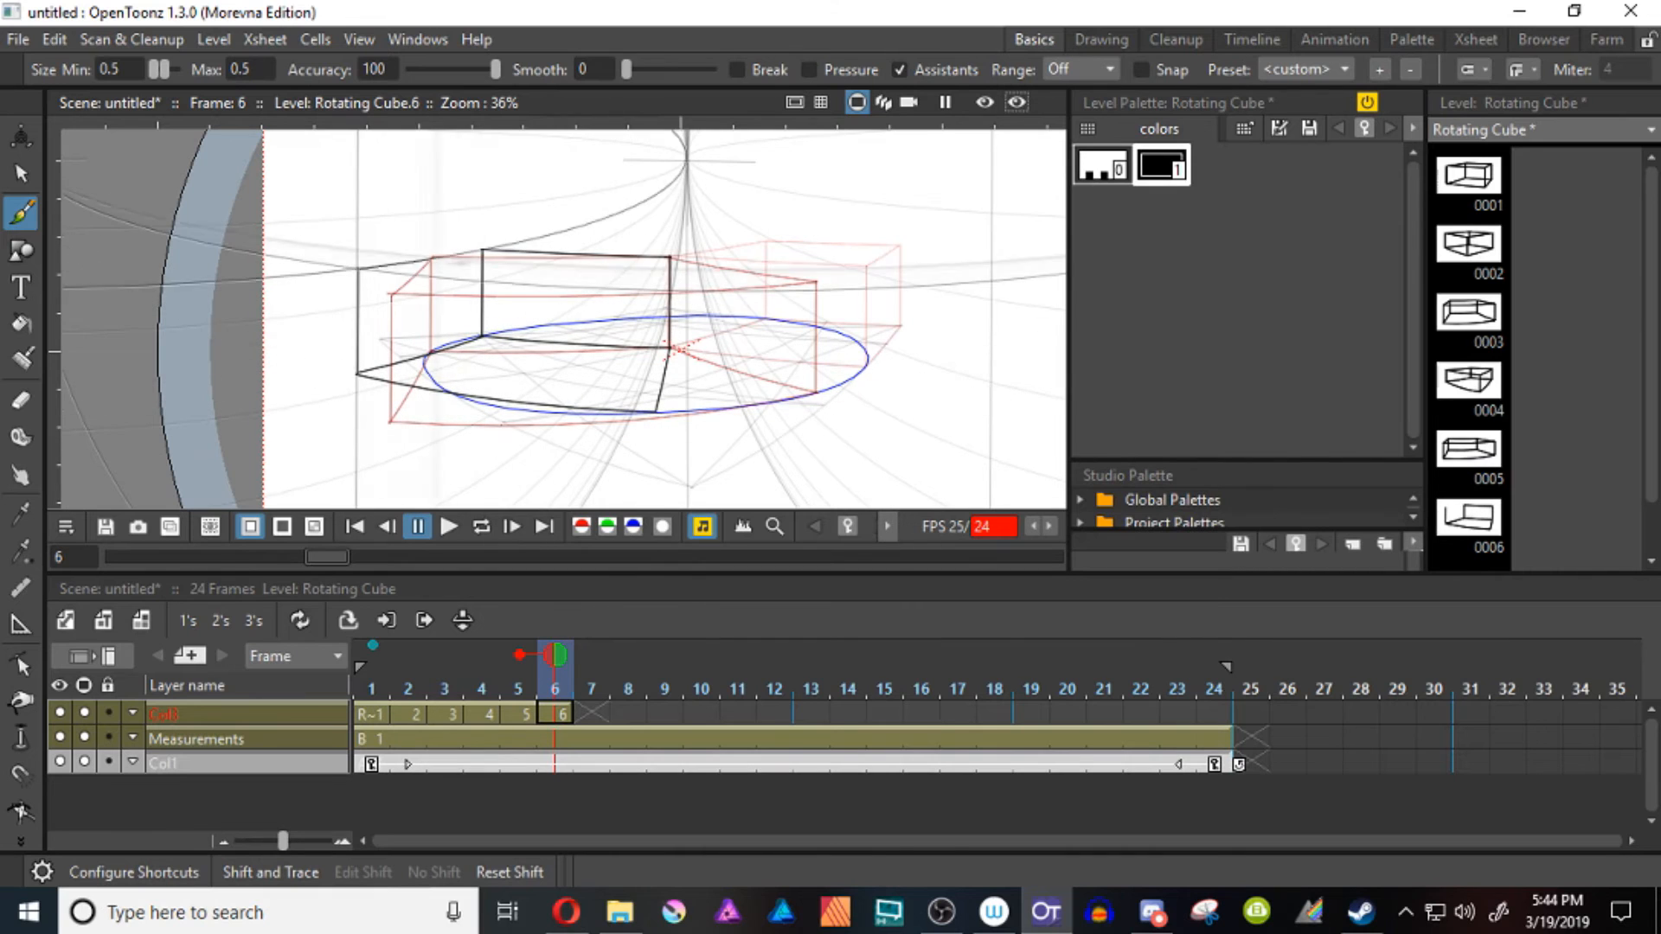
# Draw the next rotated cube on frame 7 around the shared pivot edge and continue the rotation through frame 10
pyautogui.press('.')
pyautogui.moveTo(669, 256); pyautogui.dragTo(668, 348)
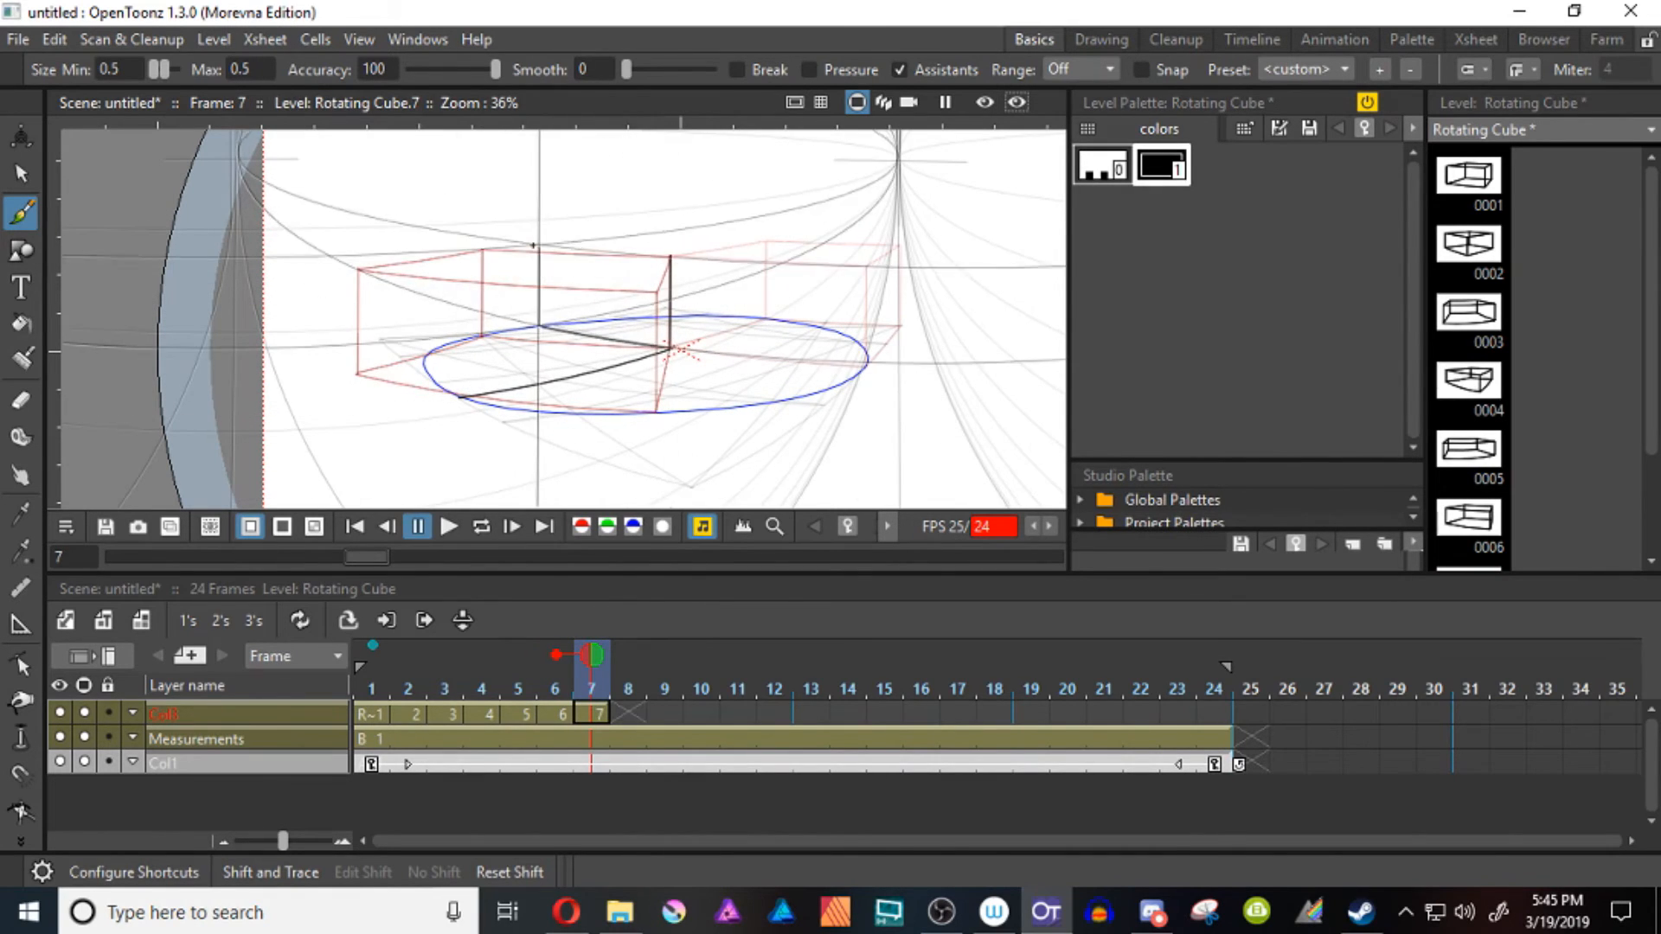
pyautogui.press('.')
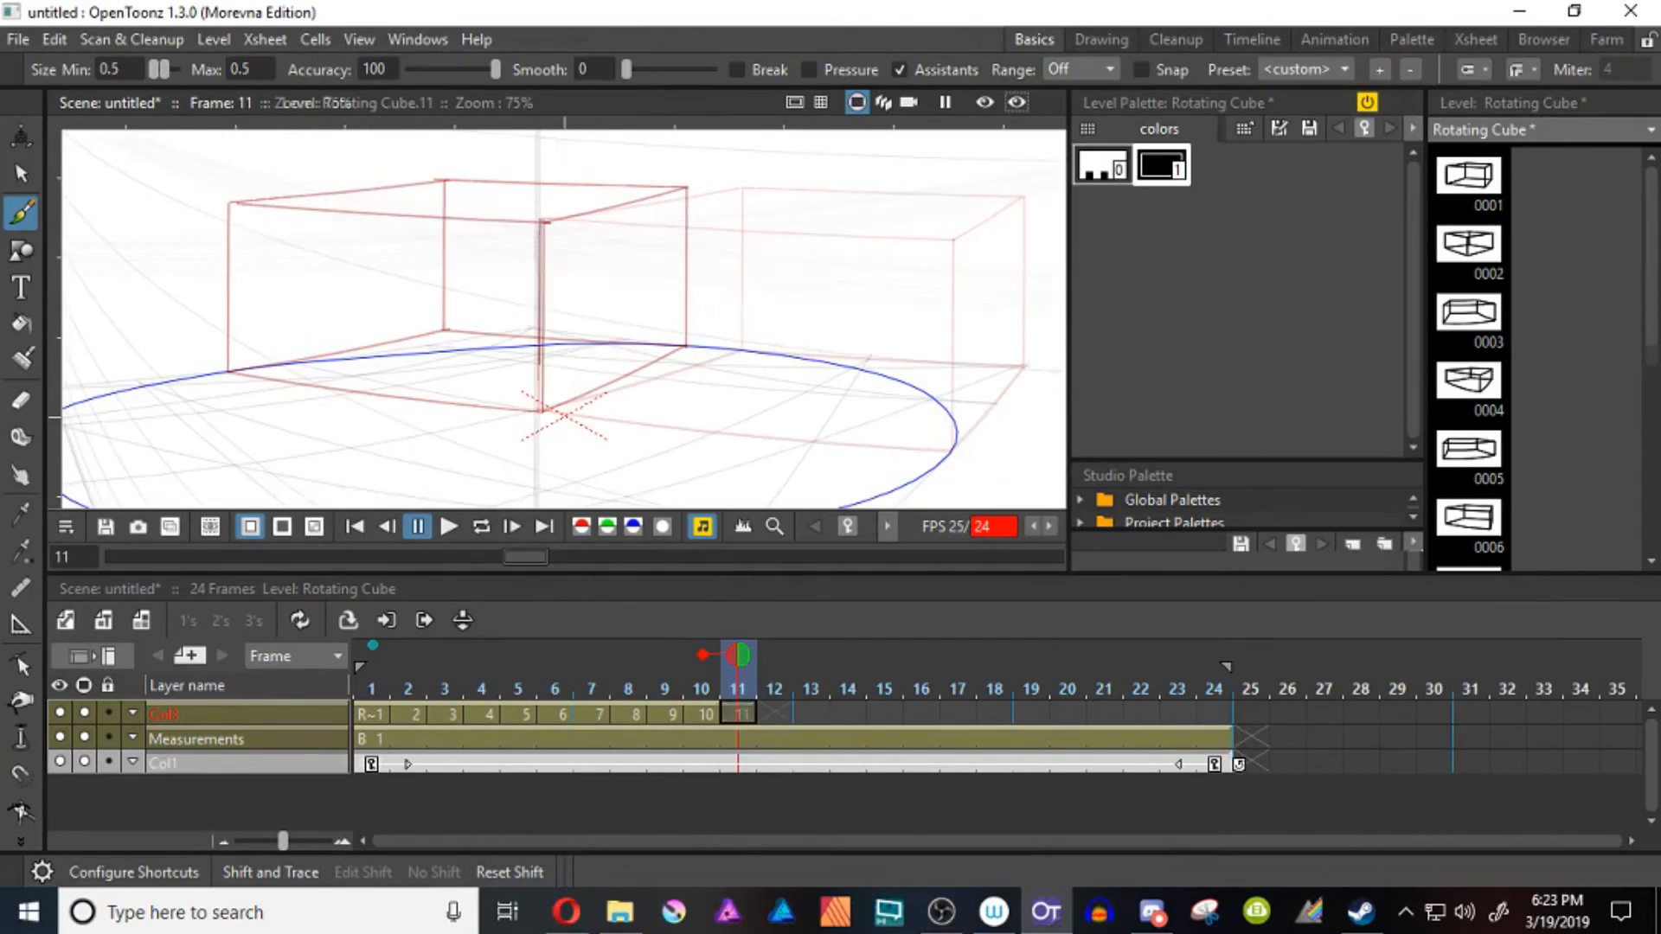
# Draw the cube on frame 11 around the shared pivot edge, with base edges reaching the circle's right front and right back rims
pyautogui.scroll(2, 563, 320)
pyautogui.moveTo(674, 219); pyautogui.dragTo(522, 326)
pyautogui.moveTo(226, 441); pyautogui.dragTo(573, 507)
pyautogui.moveTo(255, 284); pyautogui.dragTo(625, 320)
pyautogui.moveTo(625, 320); pyautogui.dragTo(624, 507)
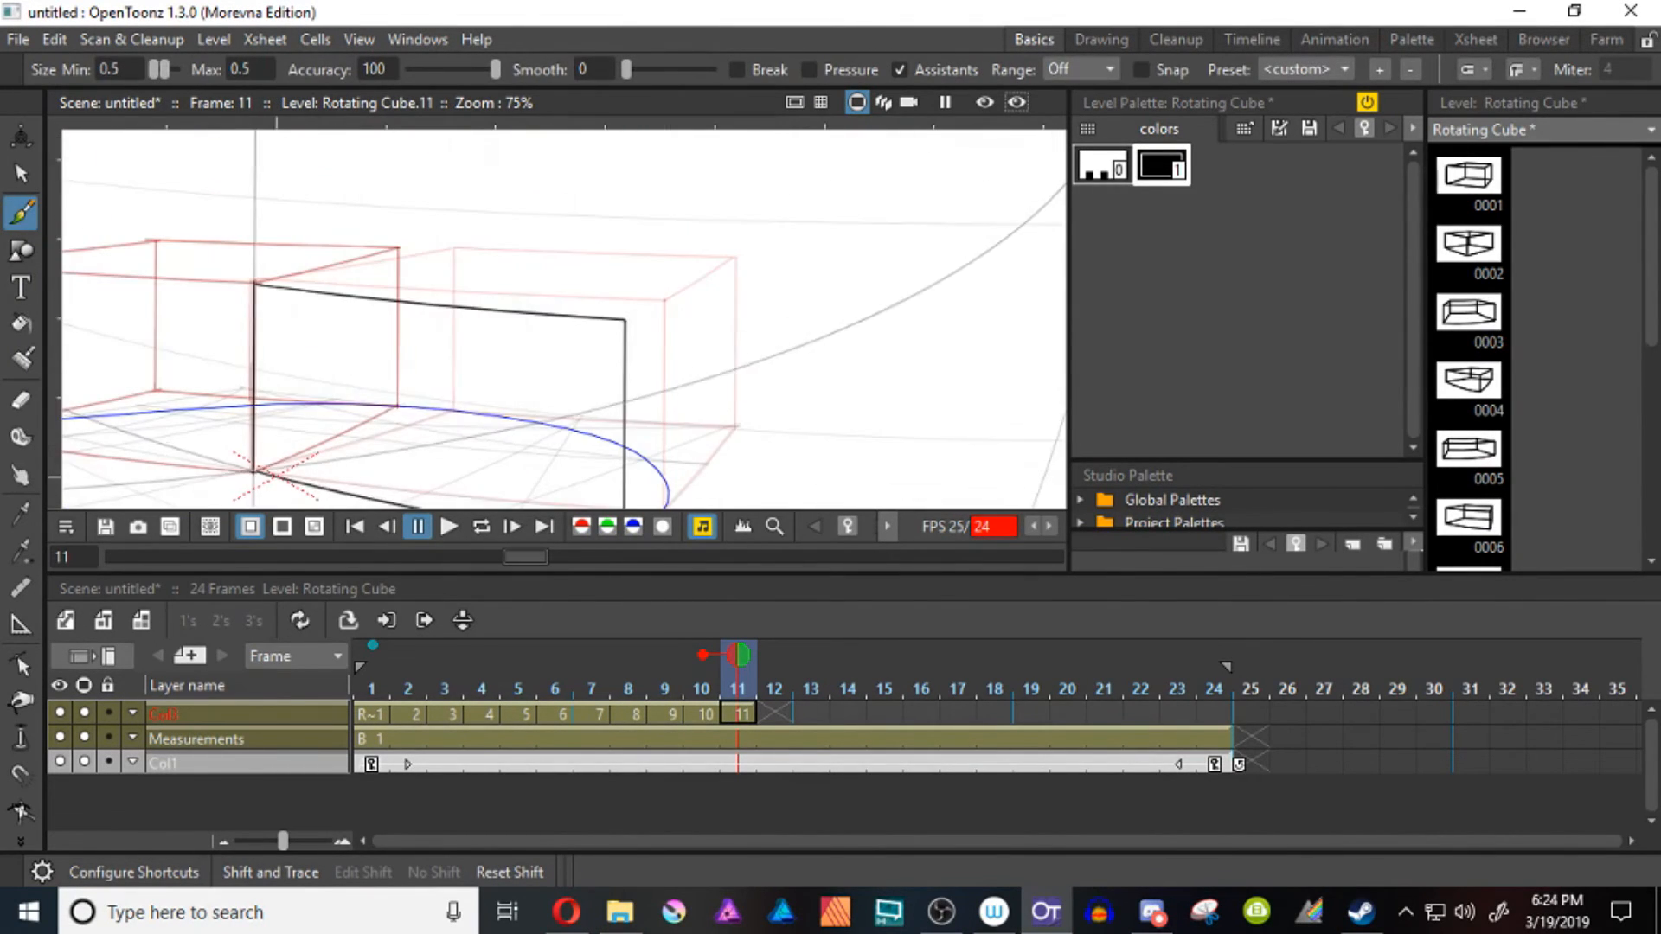
pyautogui.moveTo(526, 423); pyautogui.dragTo(341, 282)
pyautogui.moveTo(349, 282); pyautogui.dragTo(641, 304)
pyautogui.moveTo(439, 401); pyautogui.dragTo(644, 303)
pyautogui.moveTo(643, 303); pyautogui.dragTo(613, 409)
pyautogui.moveTo(317, 225); pyautogui.dragTo(608, 236)
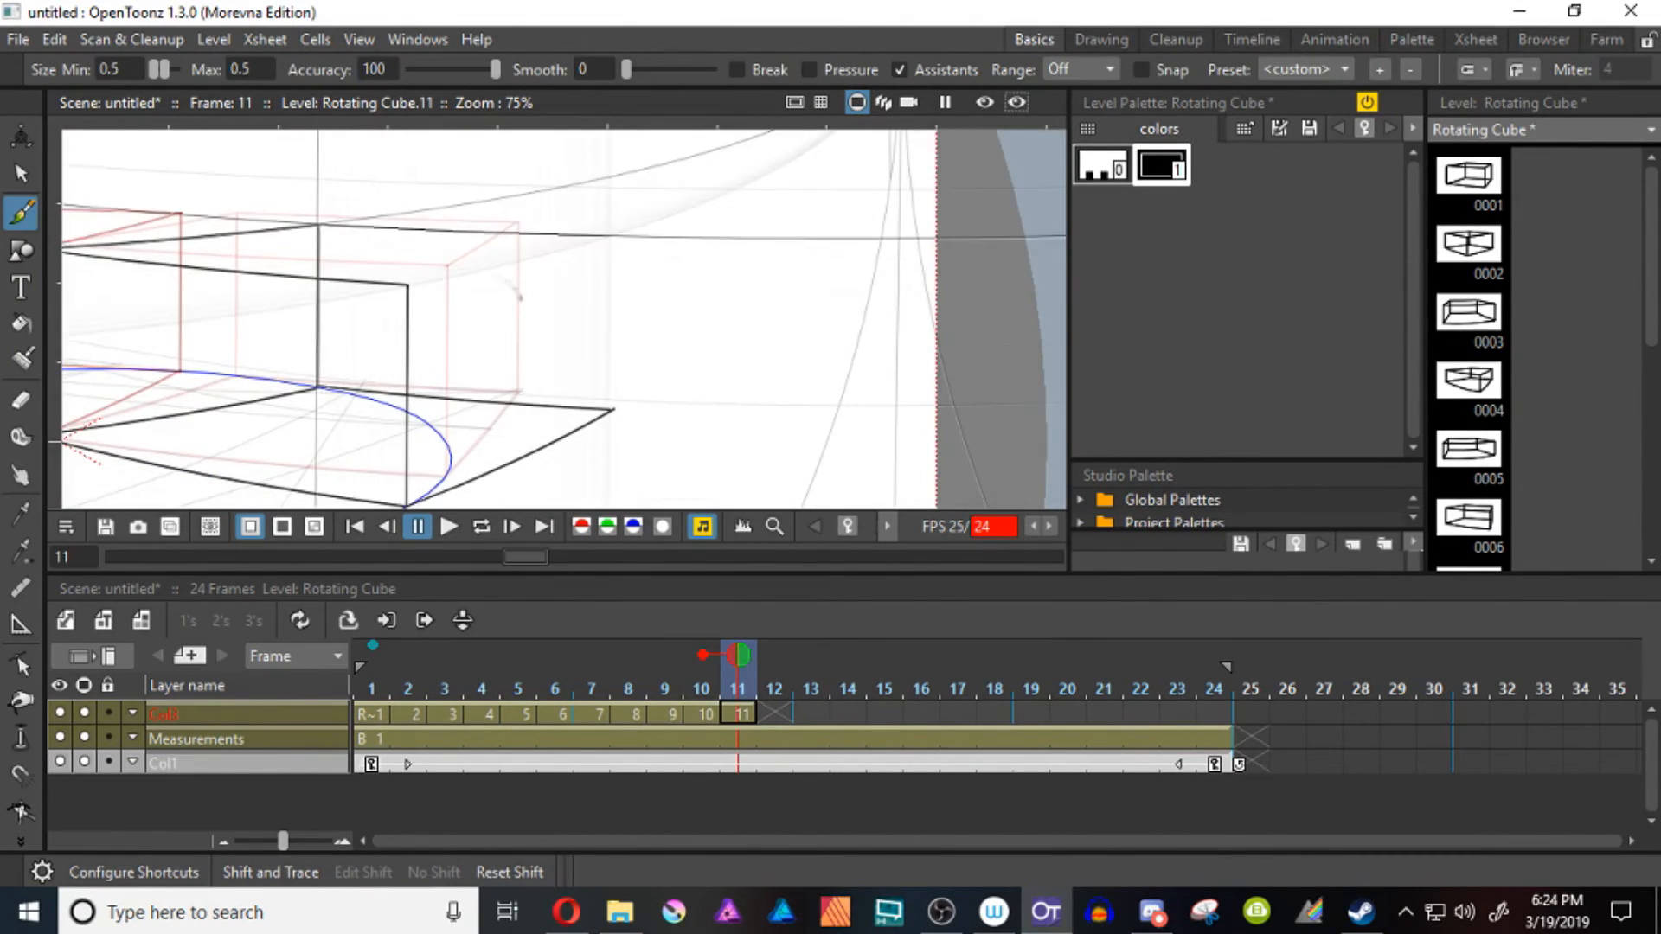
# Draw the two cube faces beside the pivot edge on frame 12, with base edges reaching the circle's right rim and front rim
pyautogui.press('Right')
pyautogui.moveTo(433, 329); pyautogui.dragTo(712, 297)
pyautogui.moveTo(315, 401); pyautogui.dragTo(315, 196)
pyautogui.moveTo(252, 452)
pyautogui.mouseDown()
pyautogui.moveTo(630, 436)
pyautogui.moveTo(629, 260)
pyautogui.mouseUp()
pyautogui.moveTo(251, 267); pyautogui.dragTo(630, 259)
pyautogui.moveTo(334, 344); pyautogui.dragTo(421, 471)
pyautogui.moveTo(513, 496); pyautogui.dragTo(515, 242)
pyautogui.moveTo(427, 176); pyautogui.dragTo(516, 242)
pyautogui.moveTo(519, 245); pyautogui.dragTo(310, 268)
pyautogui.moveTo(307, 264); pyautogui.dragTo(725, 245)
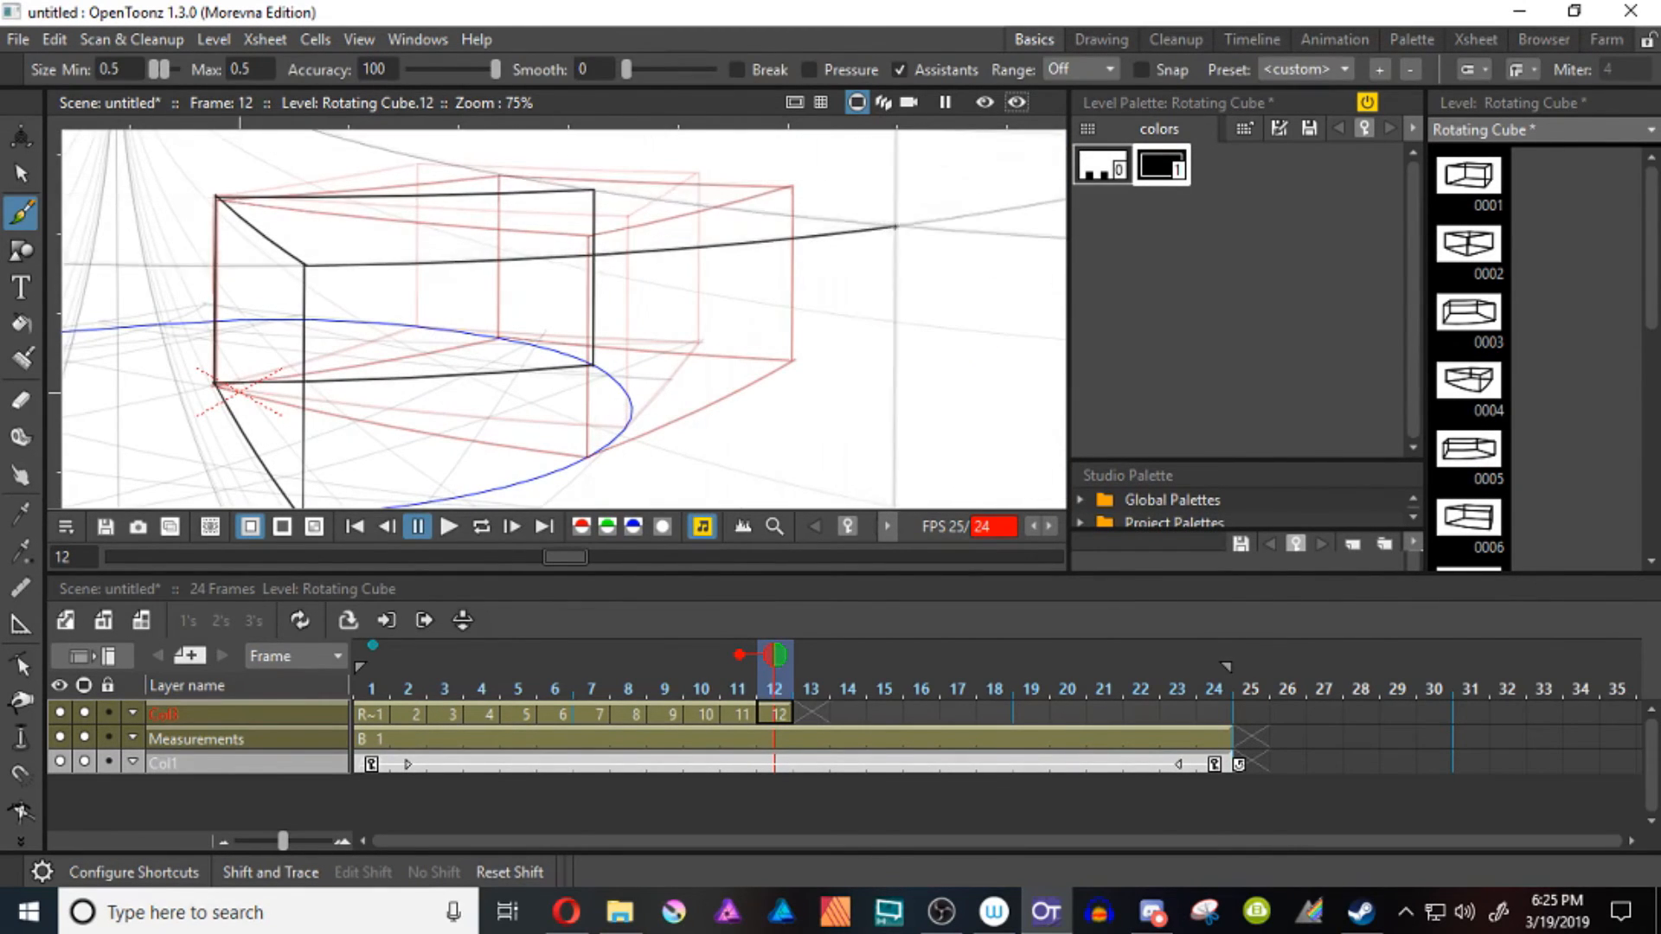
# Undo the front top edge on frame 12 and draw the cube's outer base edges and outer corner vertical
pyautogui.moveTo(619, 212); pyautogui.dragTo(521, 183)
pyautogui.hotkey('ctrl', 'z')
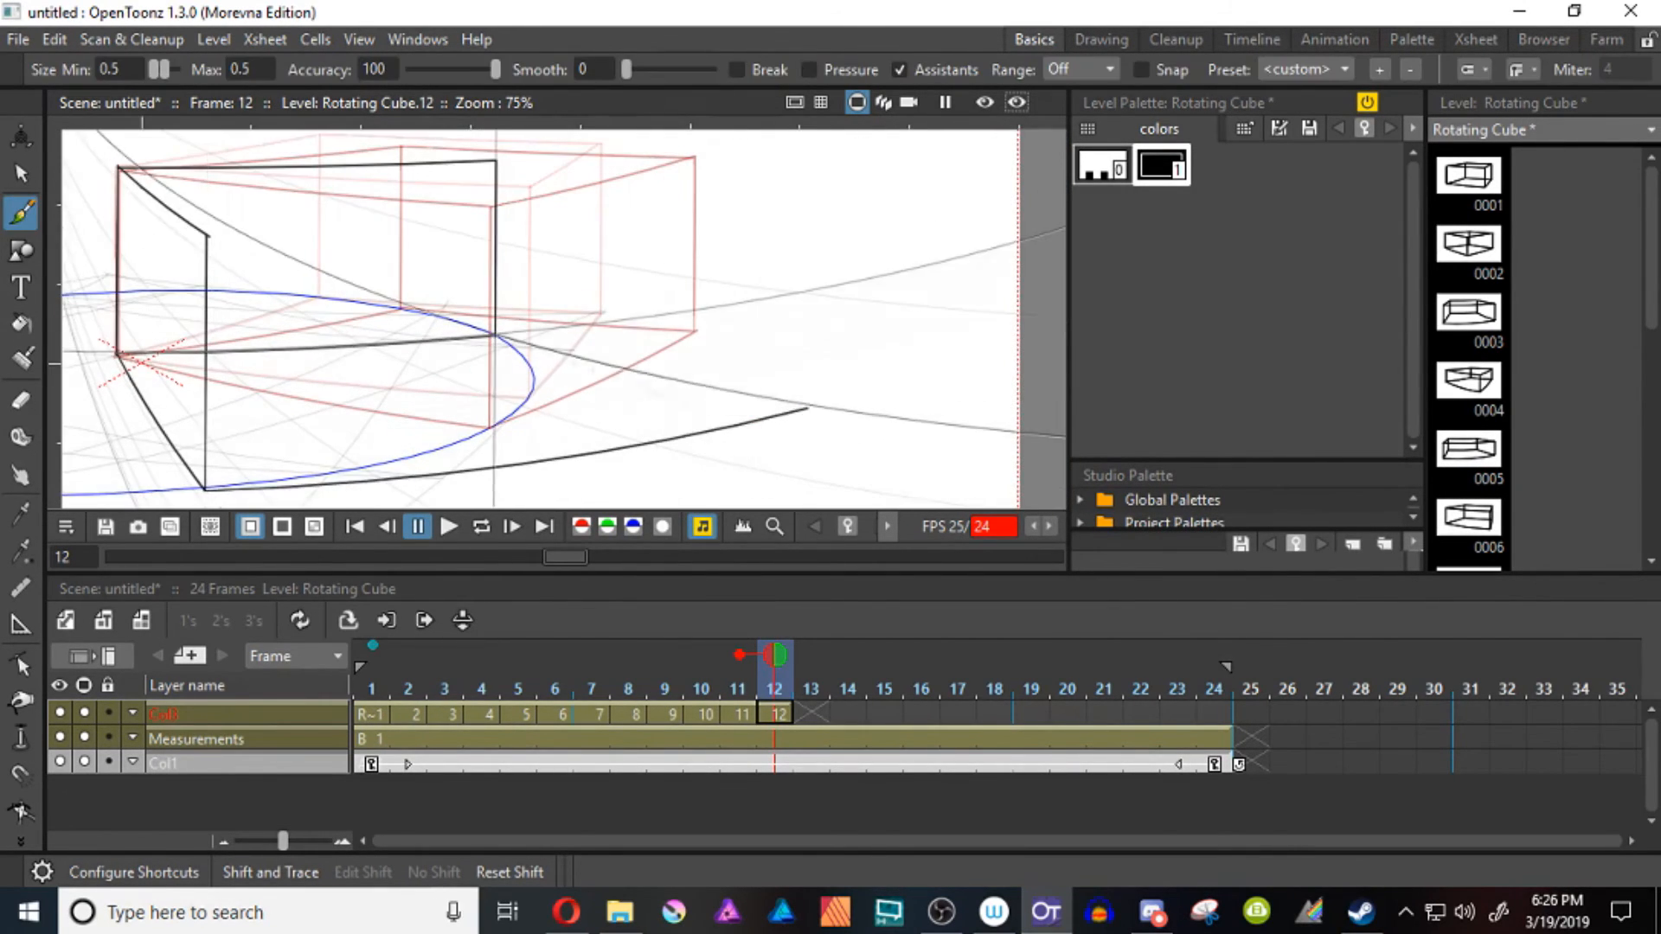
pyautogui.moveTo(496, 335); pyautogui.dragTo(814, 406)
pyautogui.moveTo(553, 303); pyautogui.dragTo(521, 333)
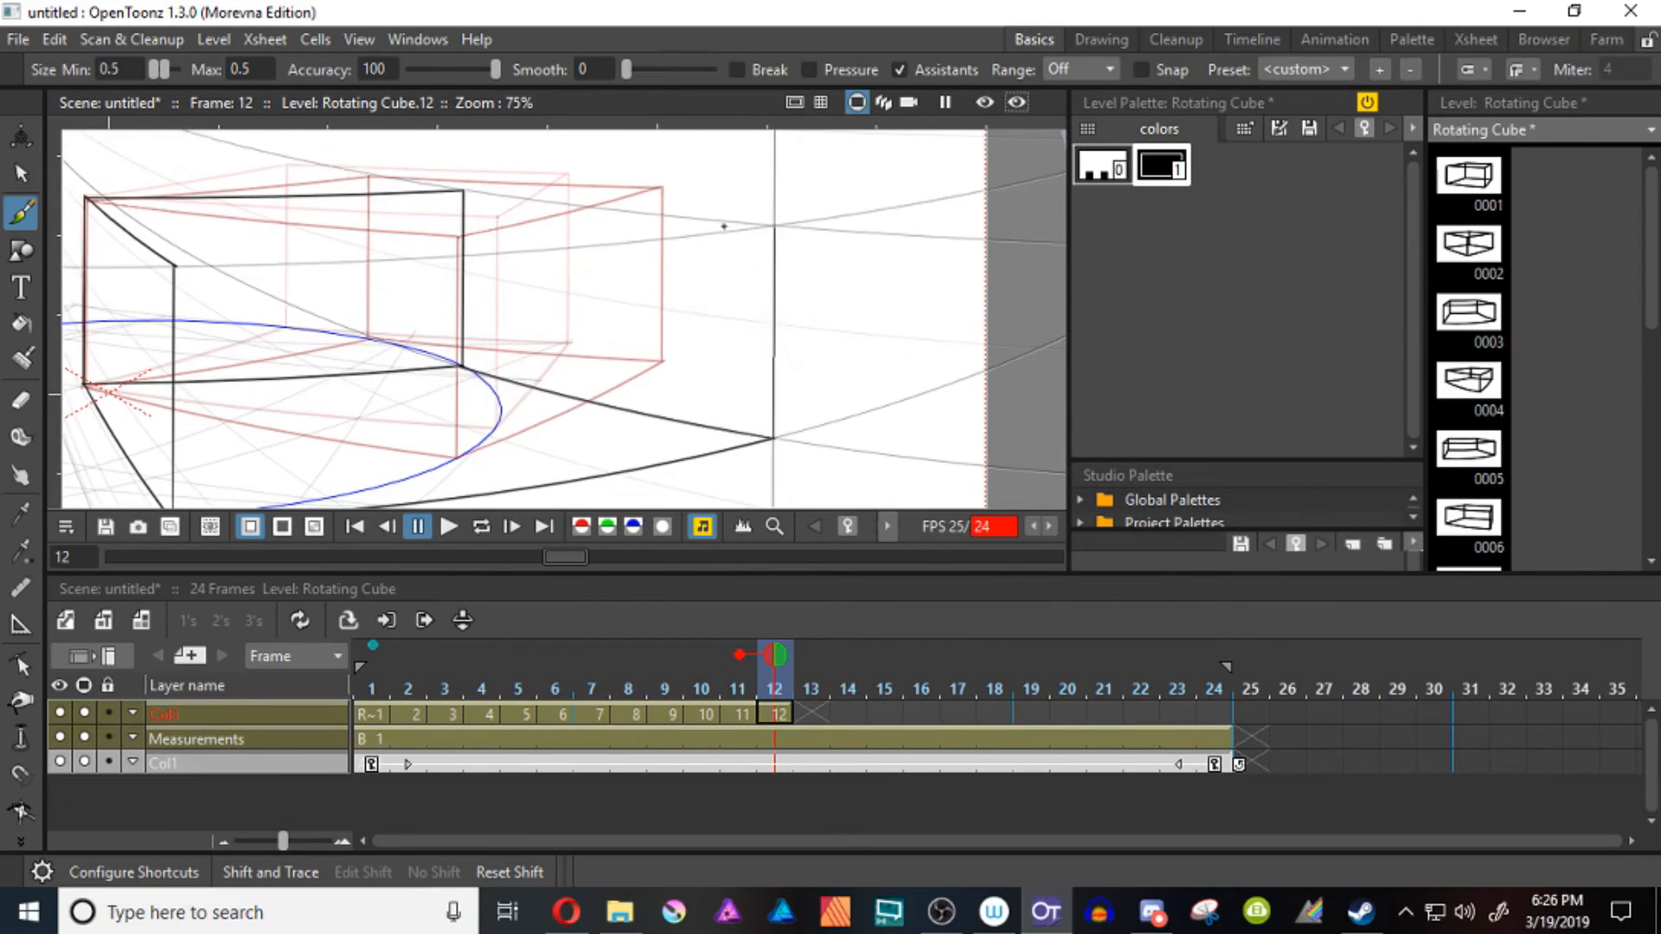
# Draw the cube on frame 13 around the shared pivot edge, with base edges reaching the circle's right rim and left front rim
pyautogui.press('.')
pyautogui.moveTo(364, 329); pyautogui.dragTo(675, 318)
pyautogui.moveTo(396, 186); pyautogui.dragTo(395, 373)
pyautogui.moveTo(416, 346); pyautogui.dragTo(509, 308)
pyautogui.moveTo(489, 334)
pyautogui.mouseDown()
pyautogui.moveTo(114, 461)
pyautogui.moveTo(907, 356)
pyautogui.mouseUp()
pyautogui.moveTo(779, 363); pyautogui.dragTo(583, 229)
pyautogui.moveTo(710, 222); pyautogui.dragTo(804, 421)
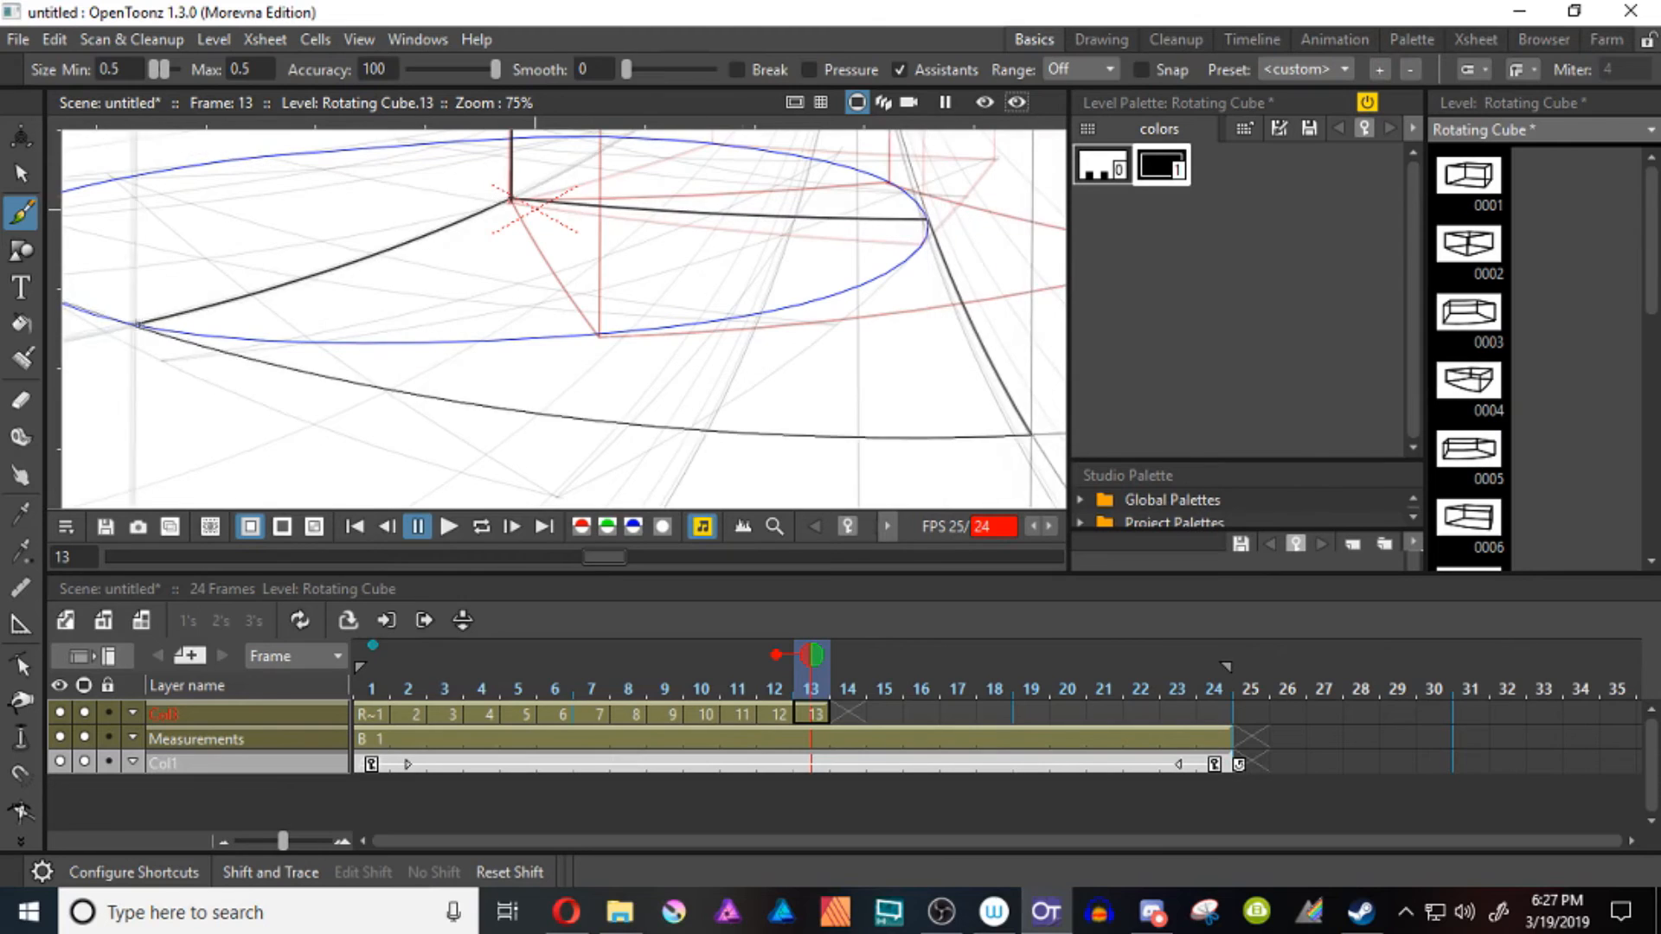
pyautogui.moveTo(484, 260); pyautogui.dragTo(582, 405)
pyautogui.moveTo(234, 229); pyautogui.dragTo(233, 471)
pyautogui.scroll(-2, 675, 294)
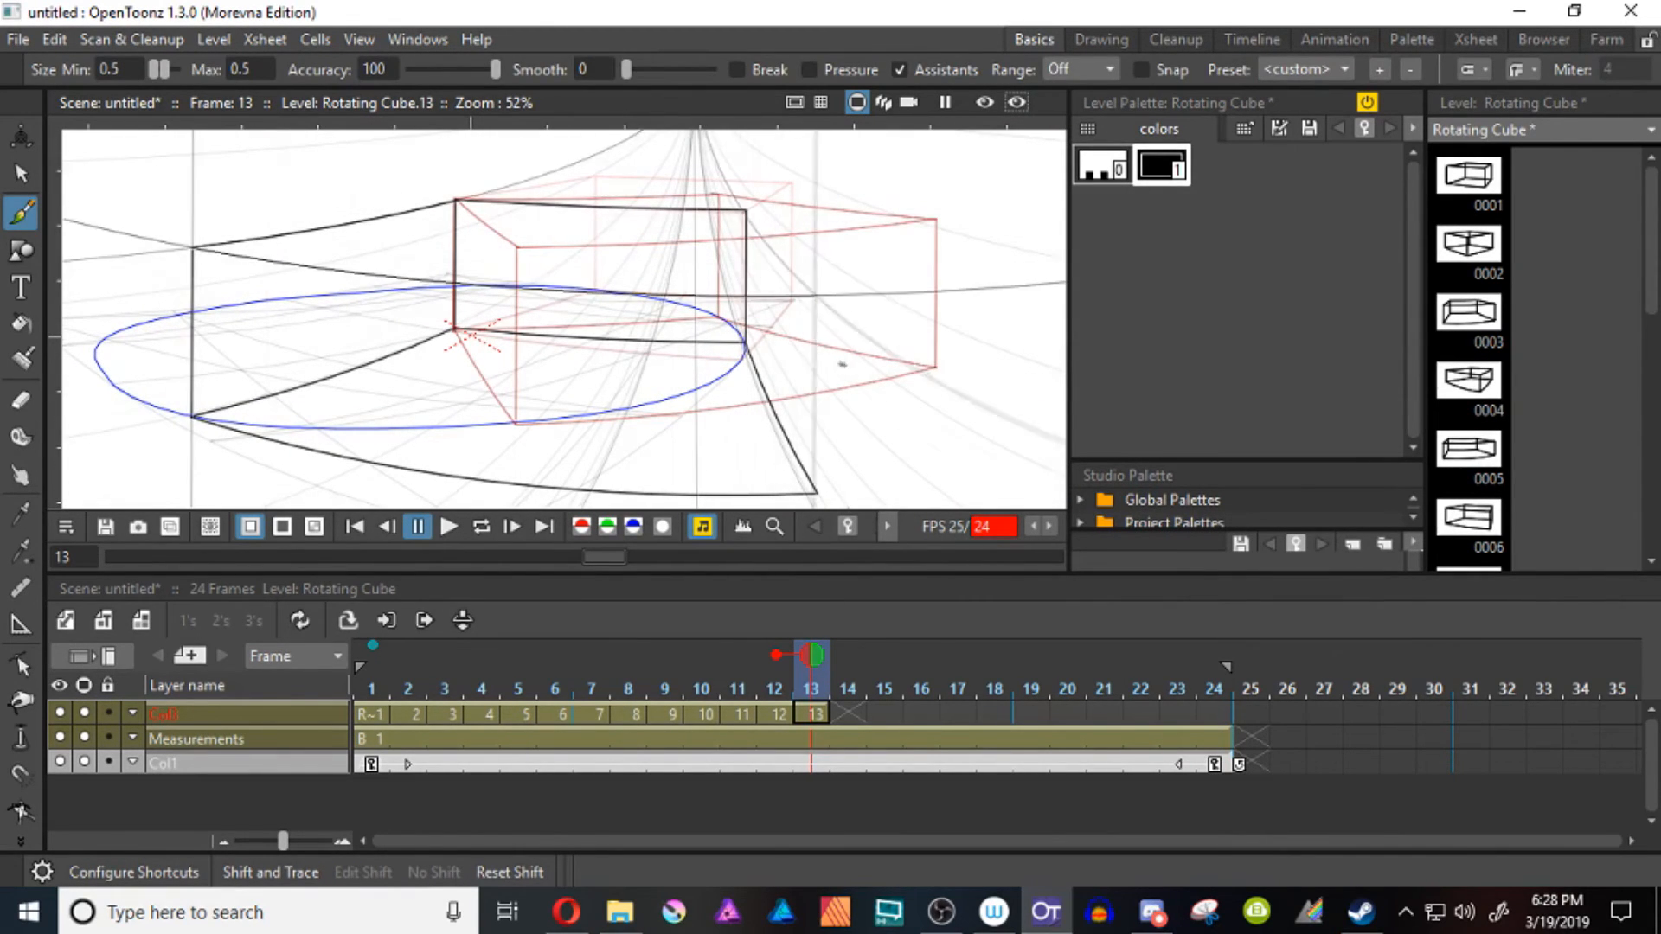
# Draw the cube on frame 14 around the shared pivot edge, with base edges reaching the circle's left rim and right front rim
pyautogui.press('.')
pyautogui.moveTo(471, 336)
pyautogui.mouseDown()
pyautogui.moveTo(641, 356)
pyautogui.moveTo(412, 242)
pyautogui.mouseUp()
pyautogui.moveTo(412, 241)
pyautogui.mouseDown()
pyautogui.moveTo(668, 295)
pyautogui.moveTo(909, 317)
pyautogui.mouseUp()
pyautogui.moveTo(909, 317); pyautogui.dragTo(345, 452)
pyautogui.moveTo(291, 293); pyautogui.dragTo(281, 295)
pyautogui.moveTo(281, 296); pyautogui.dragTo(337, 449)
pyautogui.moveTo(641, 266); pyautogui.dragTo(552, 341)
pyautogui.moveTo(810, 395)
pyautogui.mouseDown()
pyautogui.moveTo(810, 245)
pyautogui.moveTo(552, 211)
pyautogui.mouseUp()
pyautogui.moveTo(552, 346); pyautogui.dragTo(685, 309)
pyautogui.moveTo(324, 333); pyautogui.dragTo(315, 191)
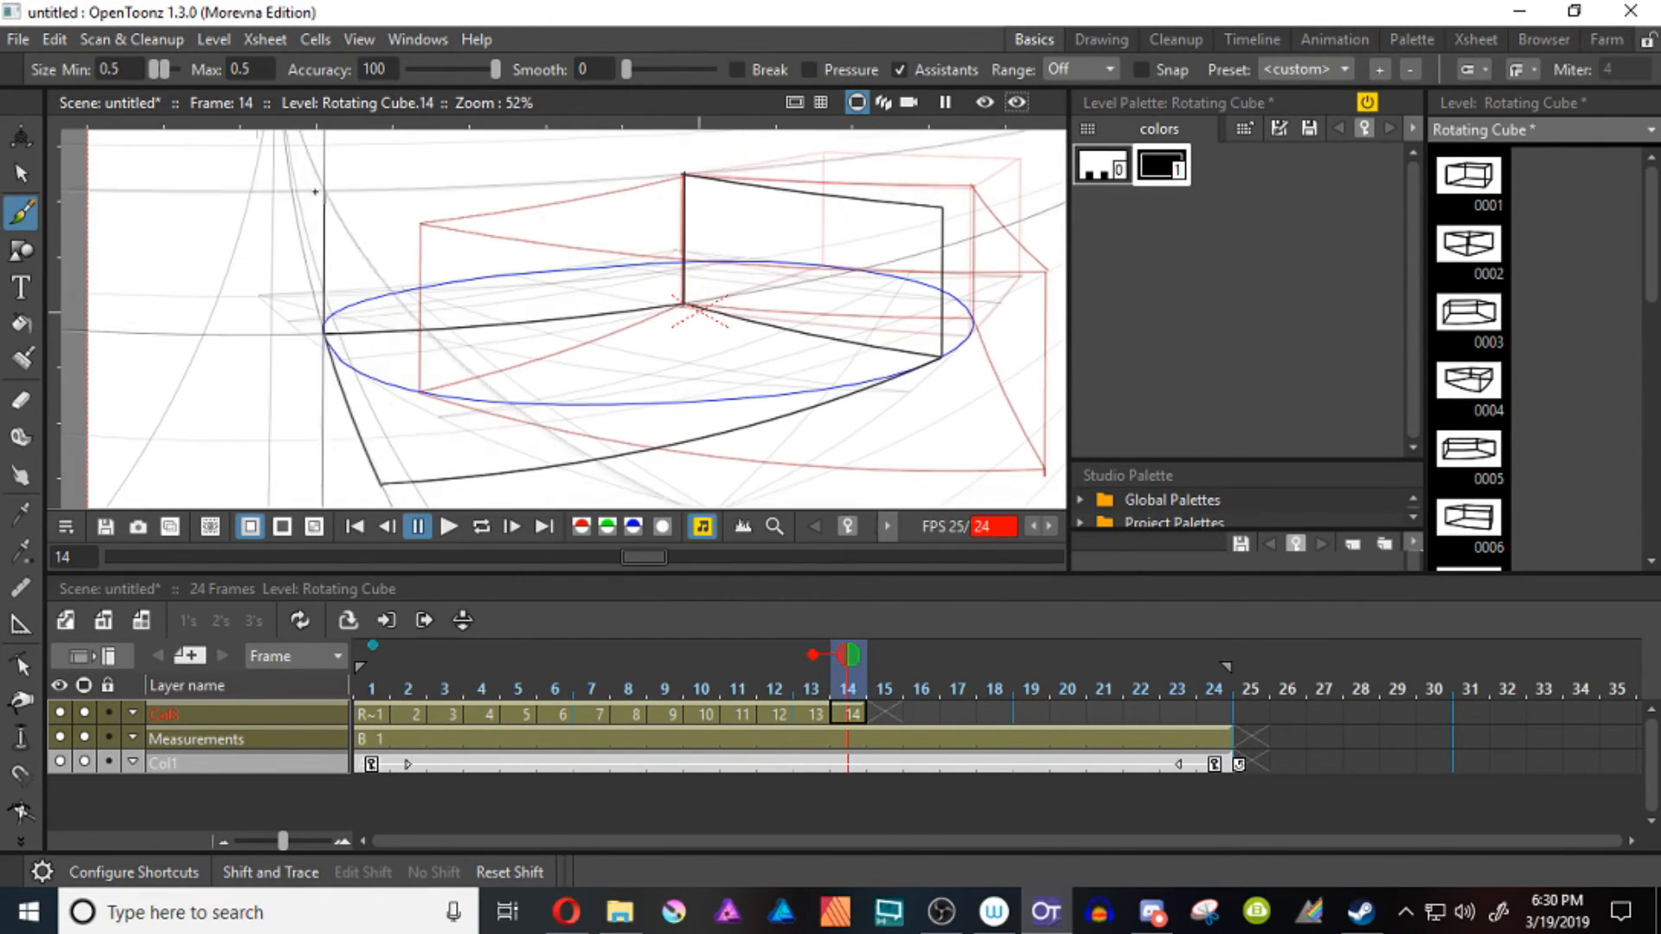
# Draw the cube on frame 15 around the shared pivot edge, with base edges reaching the circle's left back rim and front rim
pyautogui.press('.')
pyautogui.moveTo(683, 305); pyautogui.dragTo(486, 360)
pyautogui.moveTo(485, 360)
pyautogui.mouseDown()
pyautogui.moveTo(486, 229)
pyautogui.moveTo(704, 365)
pyautogui.mouseUp()
pyautogui.moveTo(704, 364); pyautogui.dragTo(372, 362)
pyautogui.moveTo(704, 364)
pyautogui.mouseDown()
pyautogui.moveTo(782, 461)
pyautogui.moveTo(494, 344)
pyautogui.mouseUp()
pyautogui.moveTo(168, 343); pyautogui.dragTo(168, 213)
pyautogui.moveTo(569, 440); pyautogui.dragTo(568, 268)
pyautogui.moveTo(494, 214)
pyautogui.mouseDown()
pyautogui.moveTo(569, 269)
pyautogui.moveTo(827, 303)
pyautogui.mouseUp()
pyautogui.moveTo(901, 303)
pyautogui.mouseDown()
pyautogui.moveTo(334, 294)
pyautogui.moveTo(389, 236)
pyautogui.mouseUp()
pyautogui.moveTo(390, 236); pyautogui.dragTo(567, 189)
pyautogui.moveTo(390, 397); pyautogui.dragTo(958, 418)
# Draw the cube on frame 16 around the shared pivot edge, with base edges reaching the circle's left front and left back rims
pyautogui.press('.')
pyautogui.moveTo(883, 323)
pyautogui.mouseDown()
pyautogui.moveTo(671, 304)
pyautogui.moveTo(671, 171)
pyautogui.mouseUp()
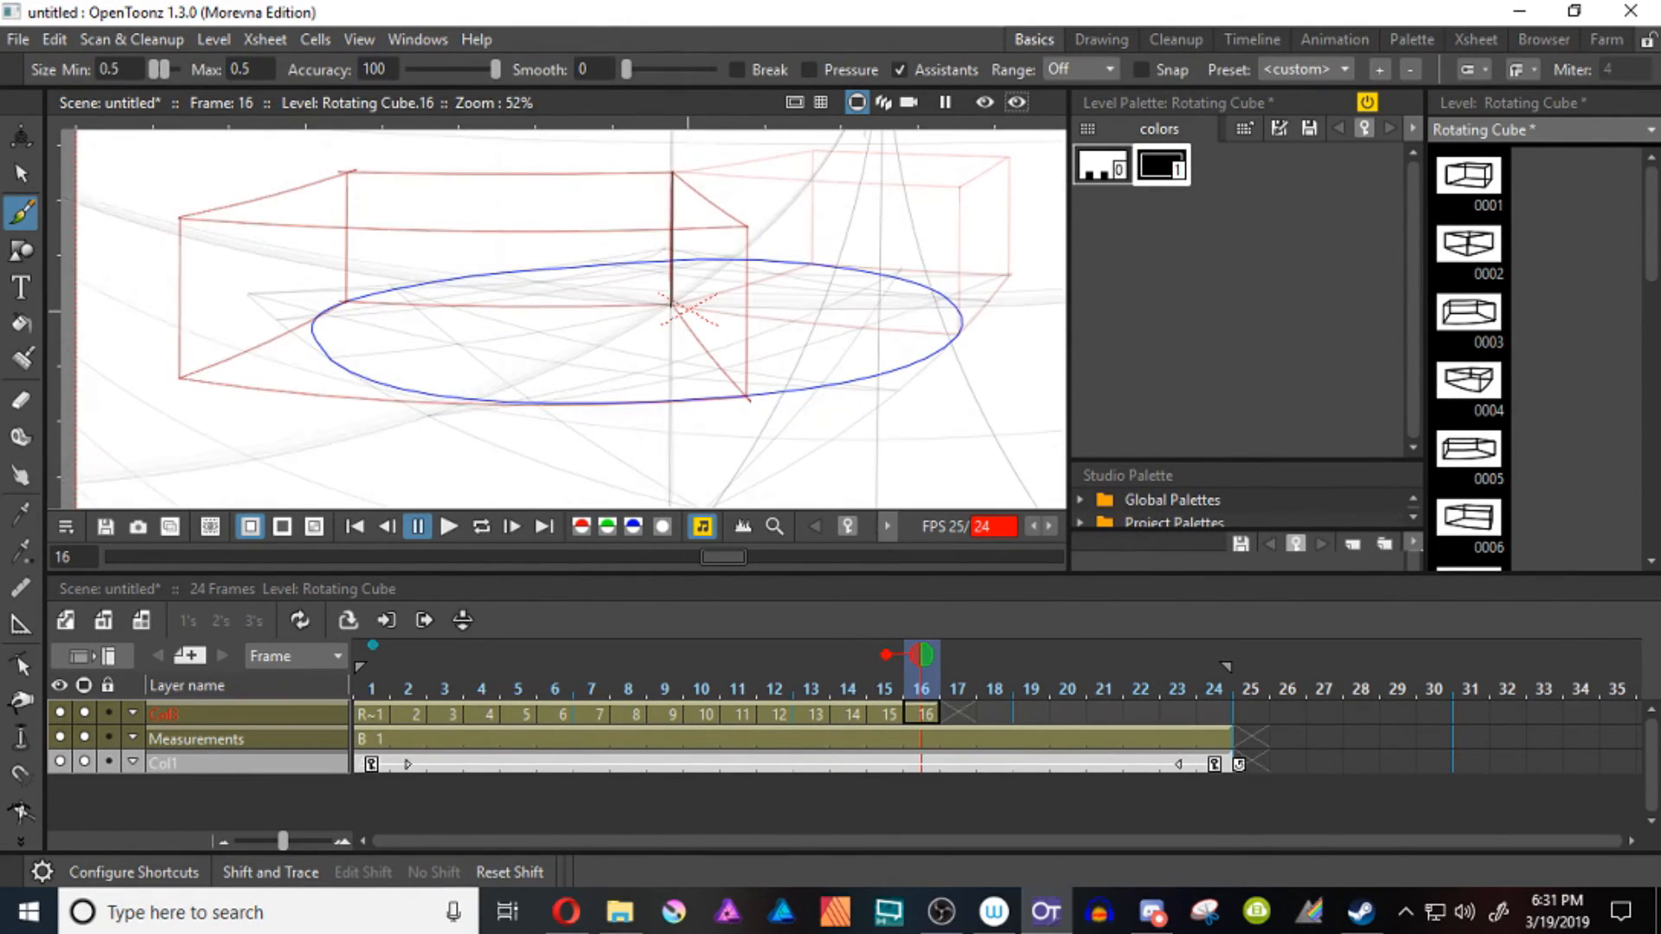
pyautogui.moveTo(672, 304); pyautogui.dragTo(480, 397)
pyautogui.moveTo(671, 304); pyautogui.dragTo(425, 282)
pyautogui.moveTo(425, 282); pyautogui.dragTo(581, 367)
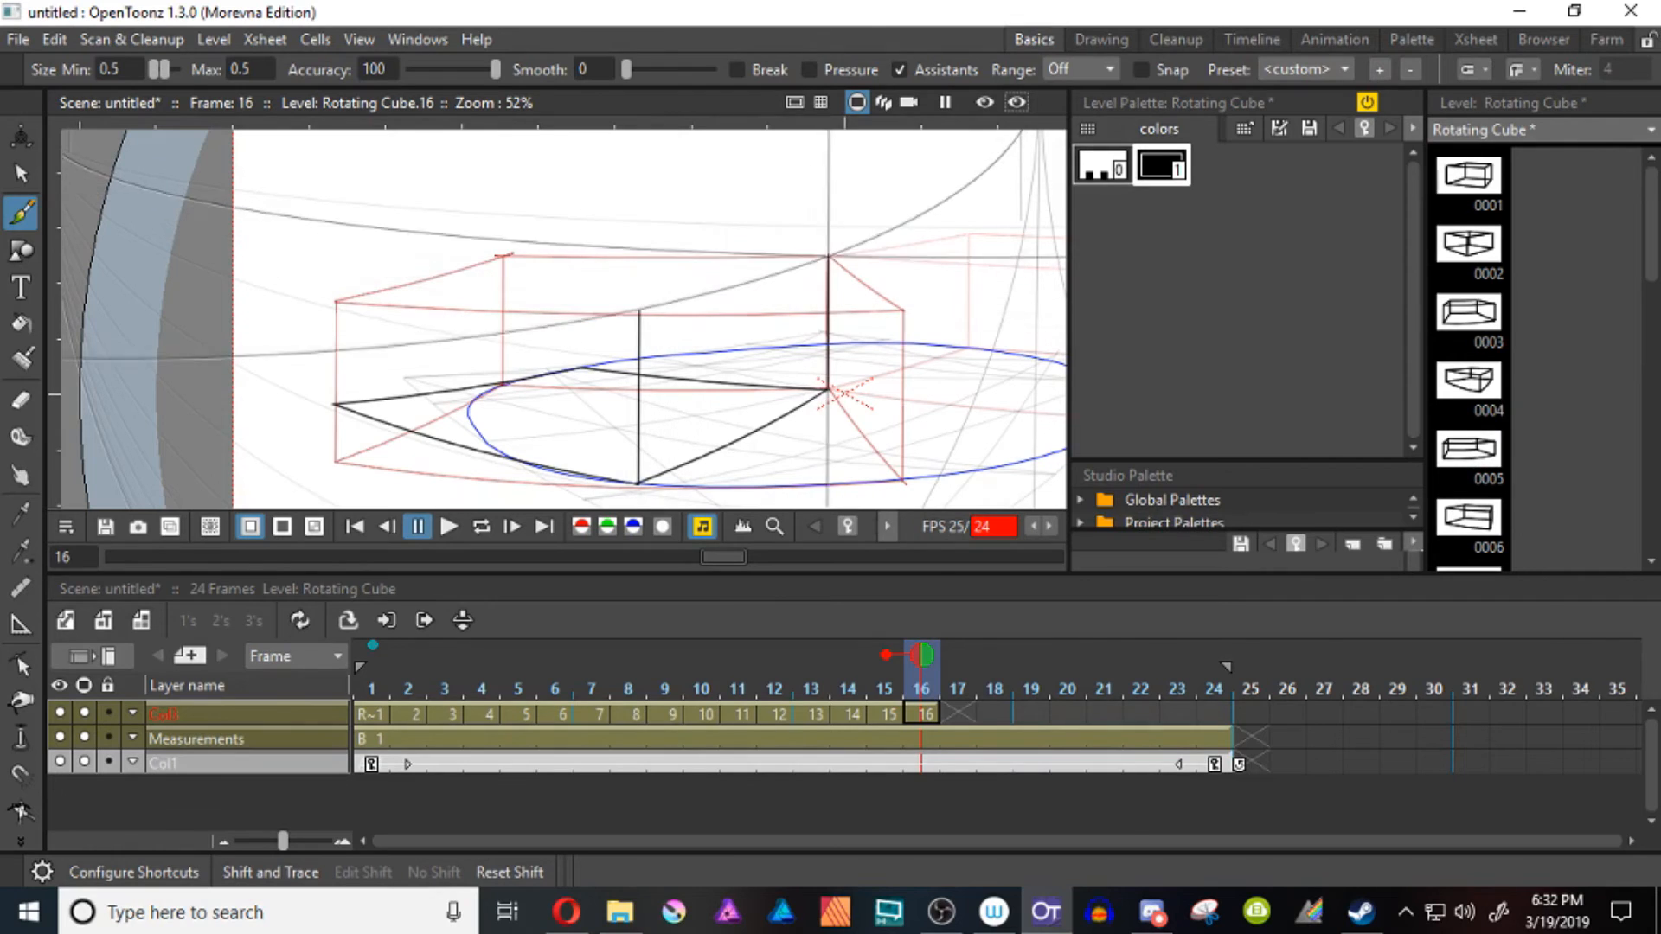
pyautogui.moveTo(584, 249); pyautogui.dragTo(584, 367)
pyautogui.moveTo(584, 248); pyautogui.dragTo(828, 256)
# Draw the rotated cube on frame 17 from the pivot edge, with base edges reaching the circle's left rim and back rim
pyautogui.press('.')
pyautogui.moveTo(828, 390); pyautogui.dragTo(660, 326)
pyautogui.moveTo(660, 327)
pyautogui.mouseDown()
pyautogui.moveTo(660, 192)
pyautogui.moveTo(498, 289)
pyautogui.mouseUp()
pyautogui.moveTo(660, 327); pyautogui.dragTo(306, 362)
pyautogui.moveTo(306, 361); pyautogui.dragTo(561, 471)
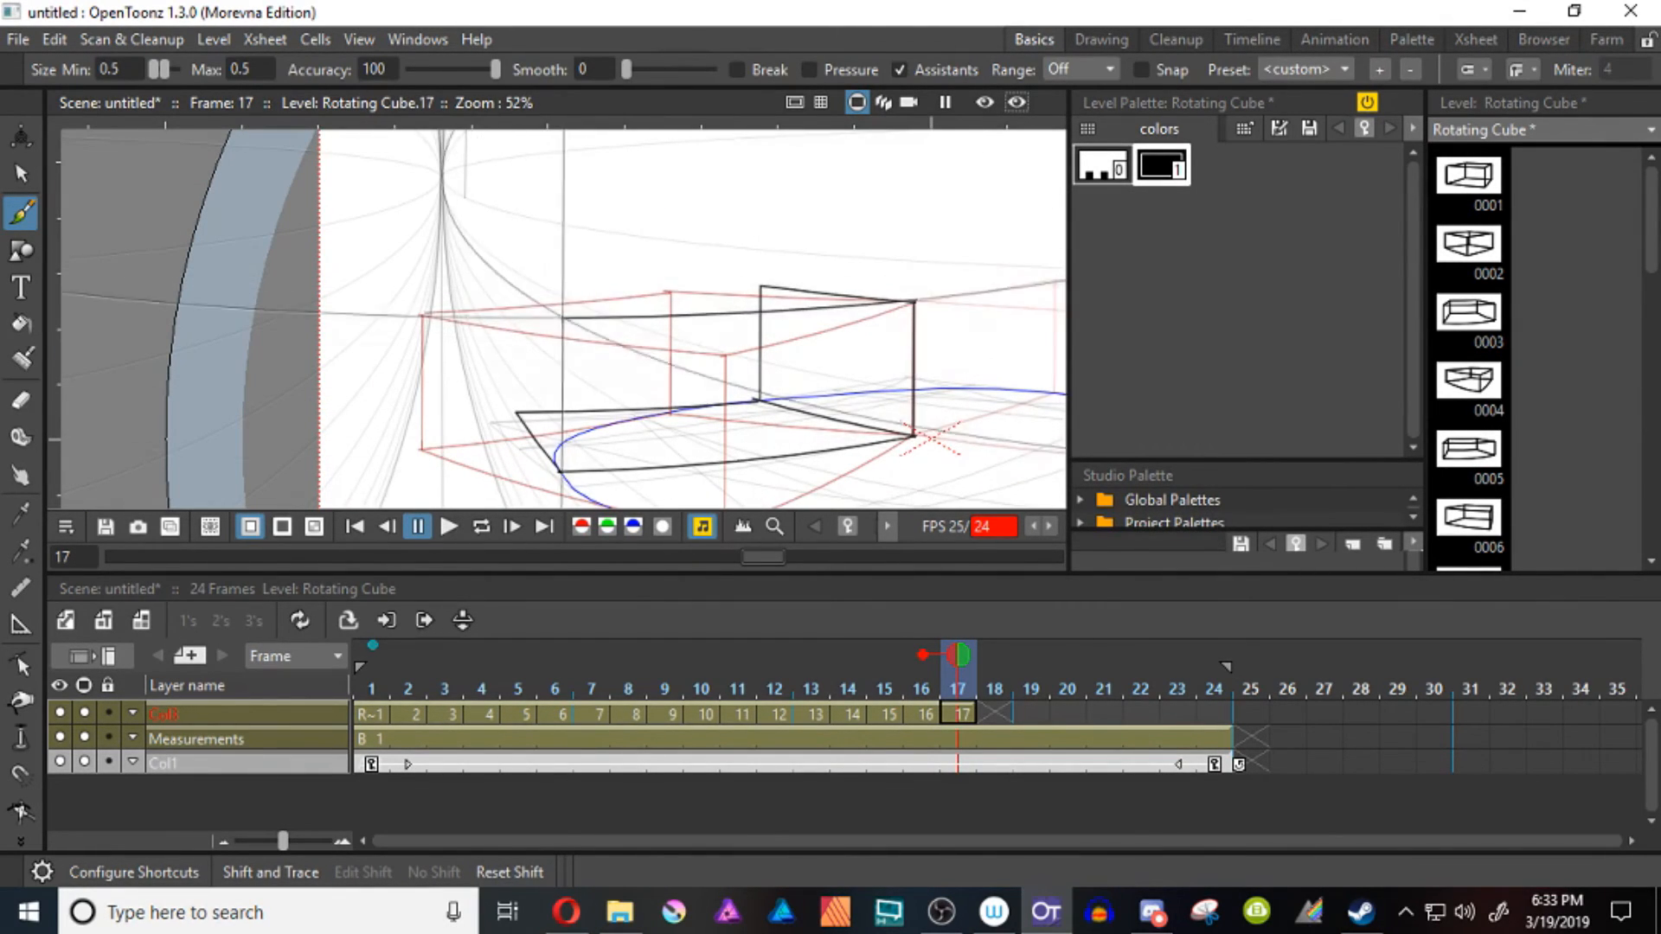
# Draw the cube on frame 18 behind the pivot edge, with its front base edge reaching the circle's left rim
pyautogui.press('.')
pyautogui.moveTo(570, 392); pyautogui.dragTo(255, 383)
pyautogui.moveTo(255, 383); pyautogui.dragTo(478, 480)
pyautogui.moveTo(479, 480); pyautogui.dragTo(478, 364)
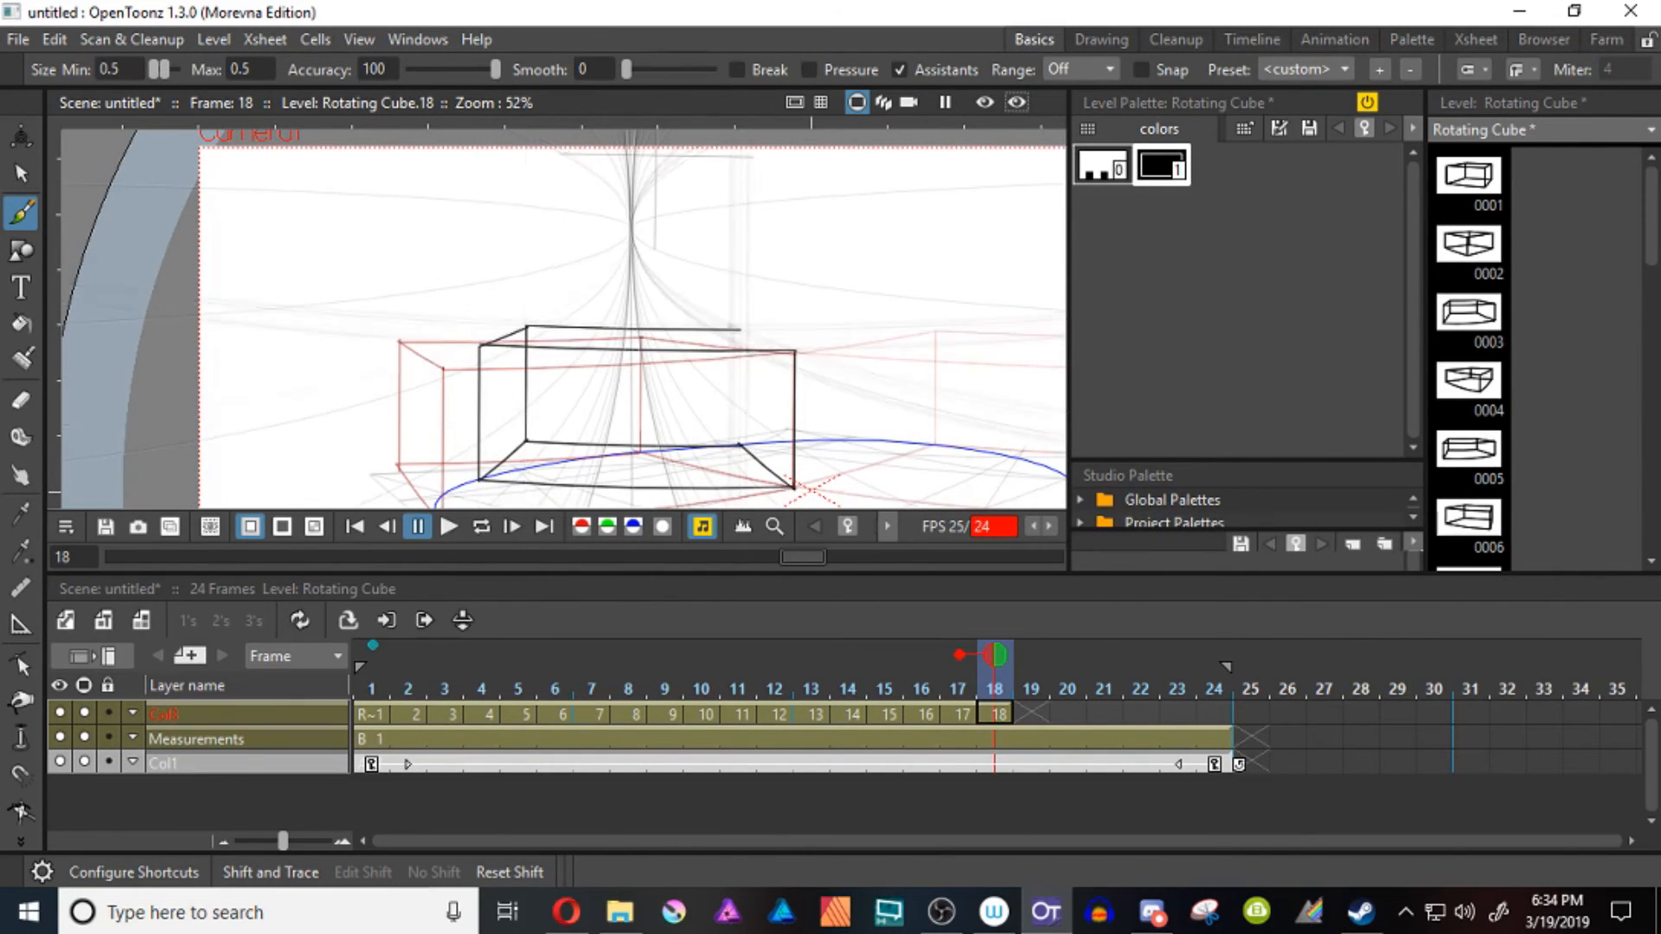
# Draw the cube on frame 19 behind the pivot edge, with base edges reaching the circle's left back rim and back rim
pyautogui.press('.')
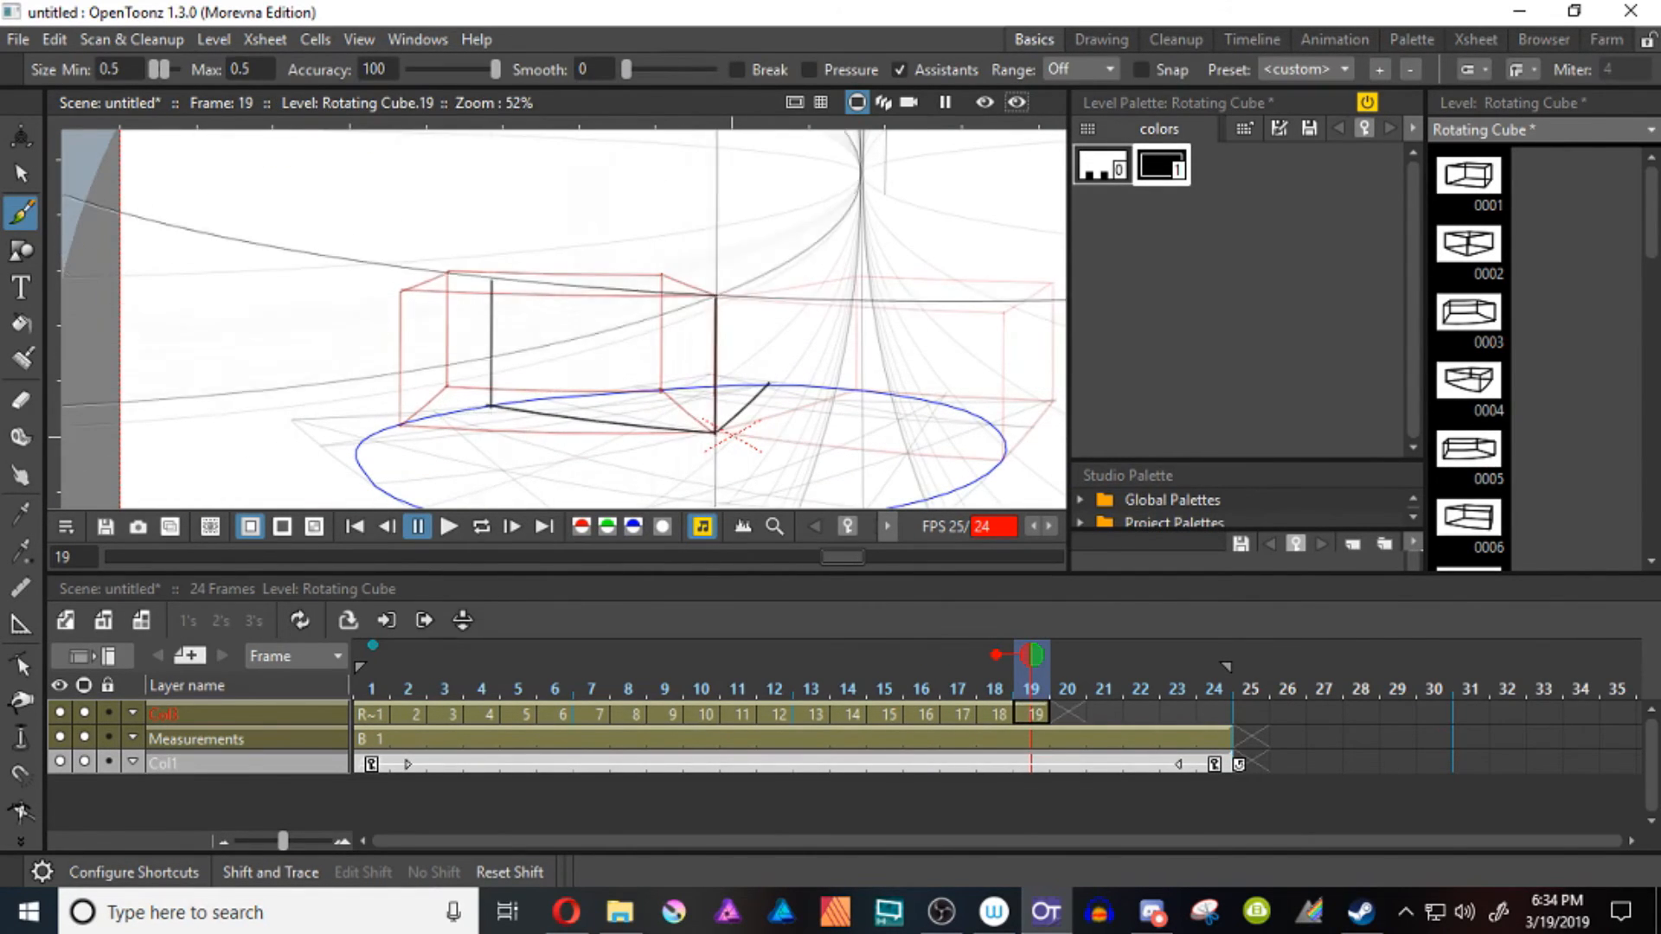
pyautogui.moveTo(491, 406); pyautogui.dragTo(605, 373)
pyautogui.moveTo(769, 383); pyautogui.dragTo(593, 451)
pyautogui.moveTo(593, 451); pyautogui.dragTo(593, 338)
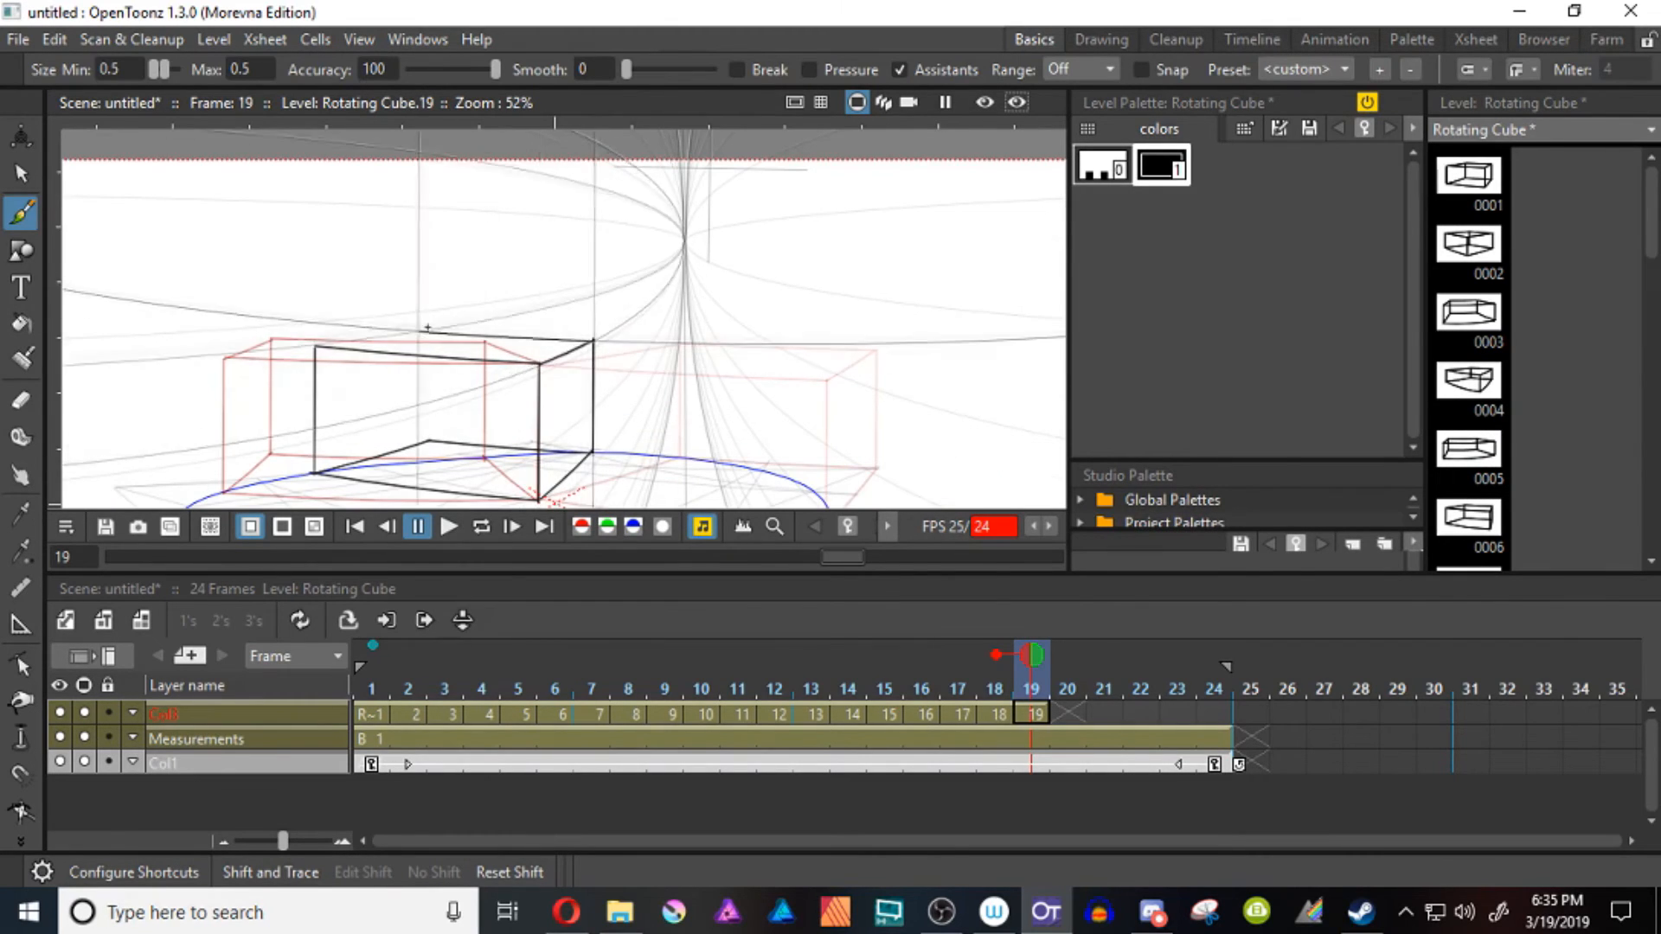
# Draw the rotated cubes on frames 20 and 21 behind the pivot edge, with base edges reaching the circle's back rim
pyautogui.press('.')
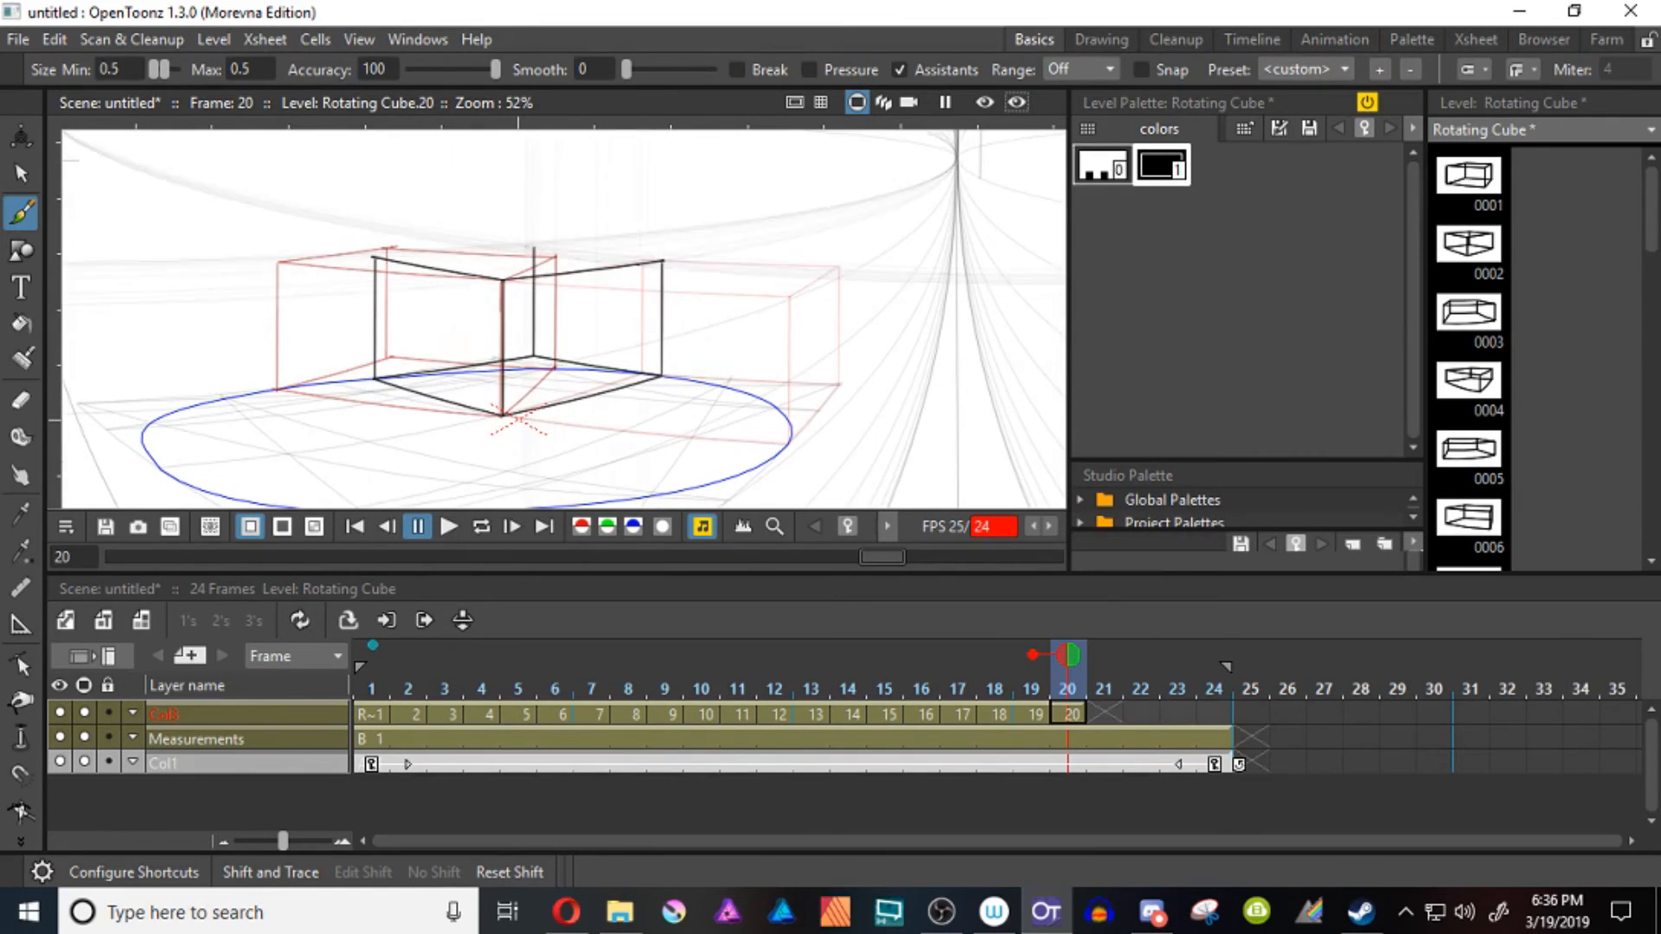
pyautogui.press('.')
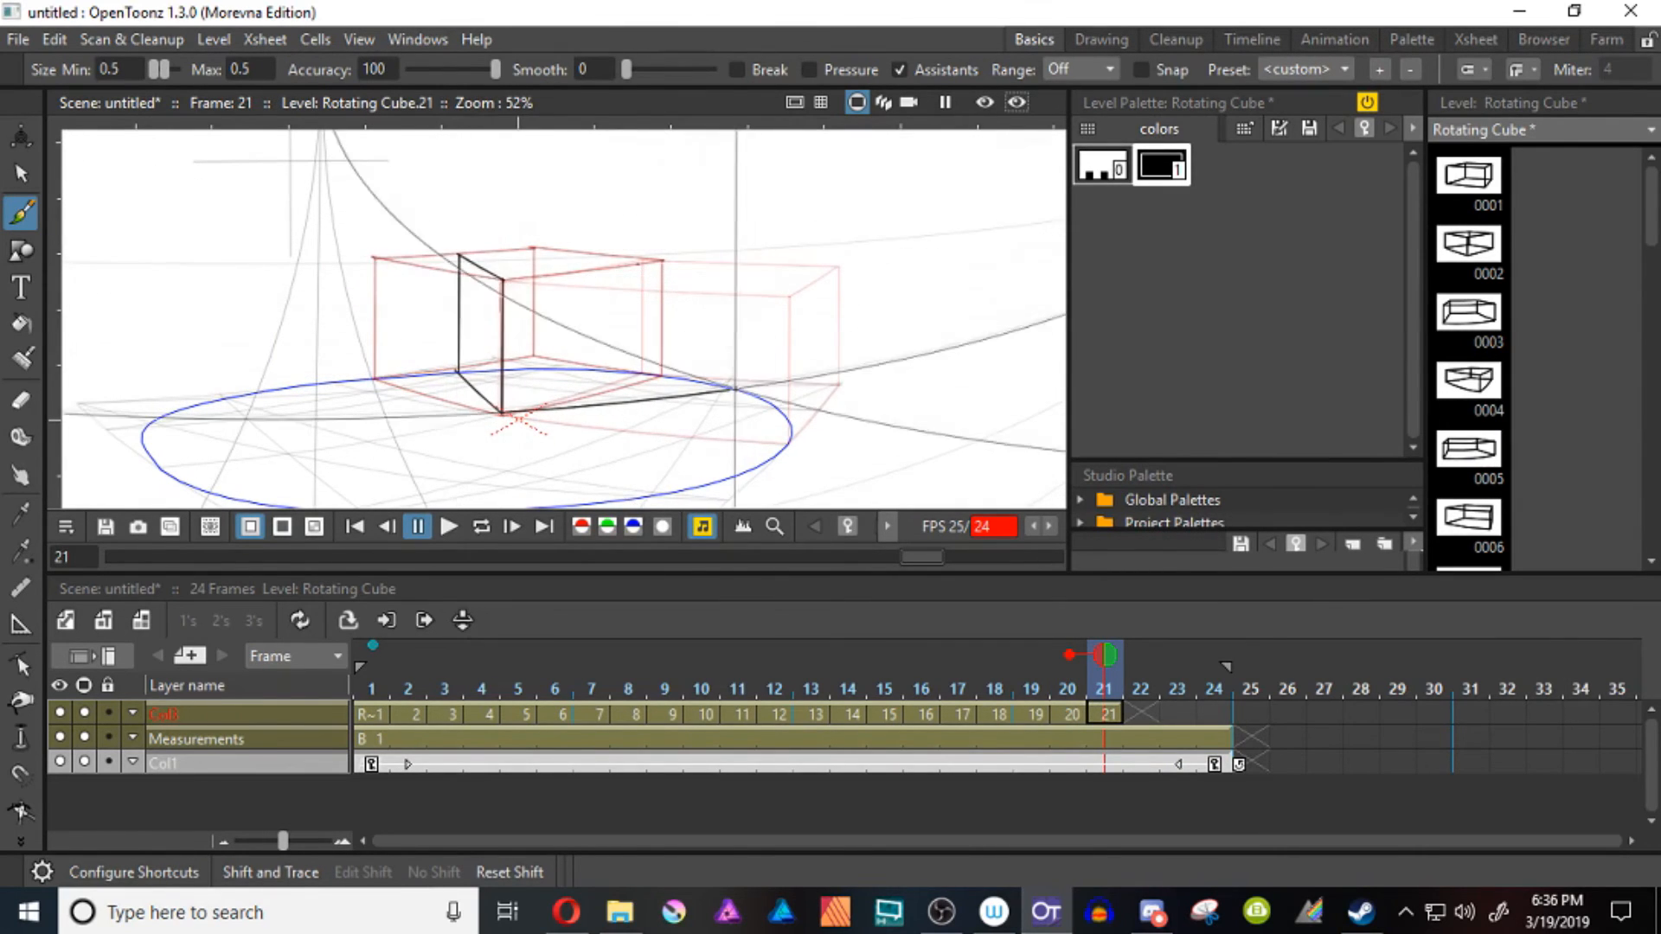
pyautogui.moveTo(735, 389); pyautogui.dragTo(736, 267)
pyautogui.moveTo(504, 279); pyautogui.dragTo(738, 267)
pyautogui.moveTo(459, 255); pyautogui.dragTo(647, 250)
pyautogui.moveTo(647, 250); pyautogui.dragTo(736, 268)
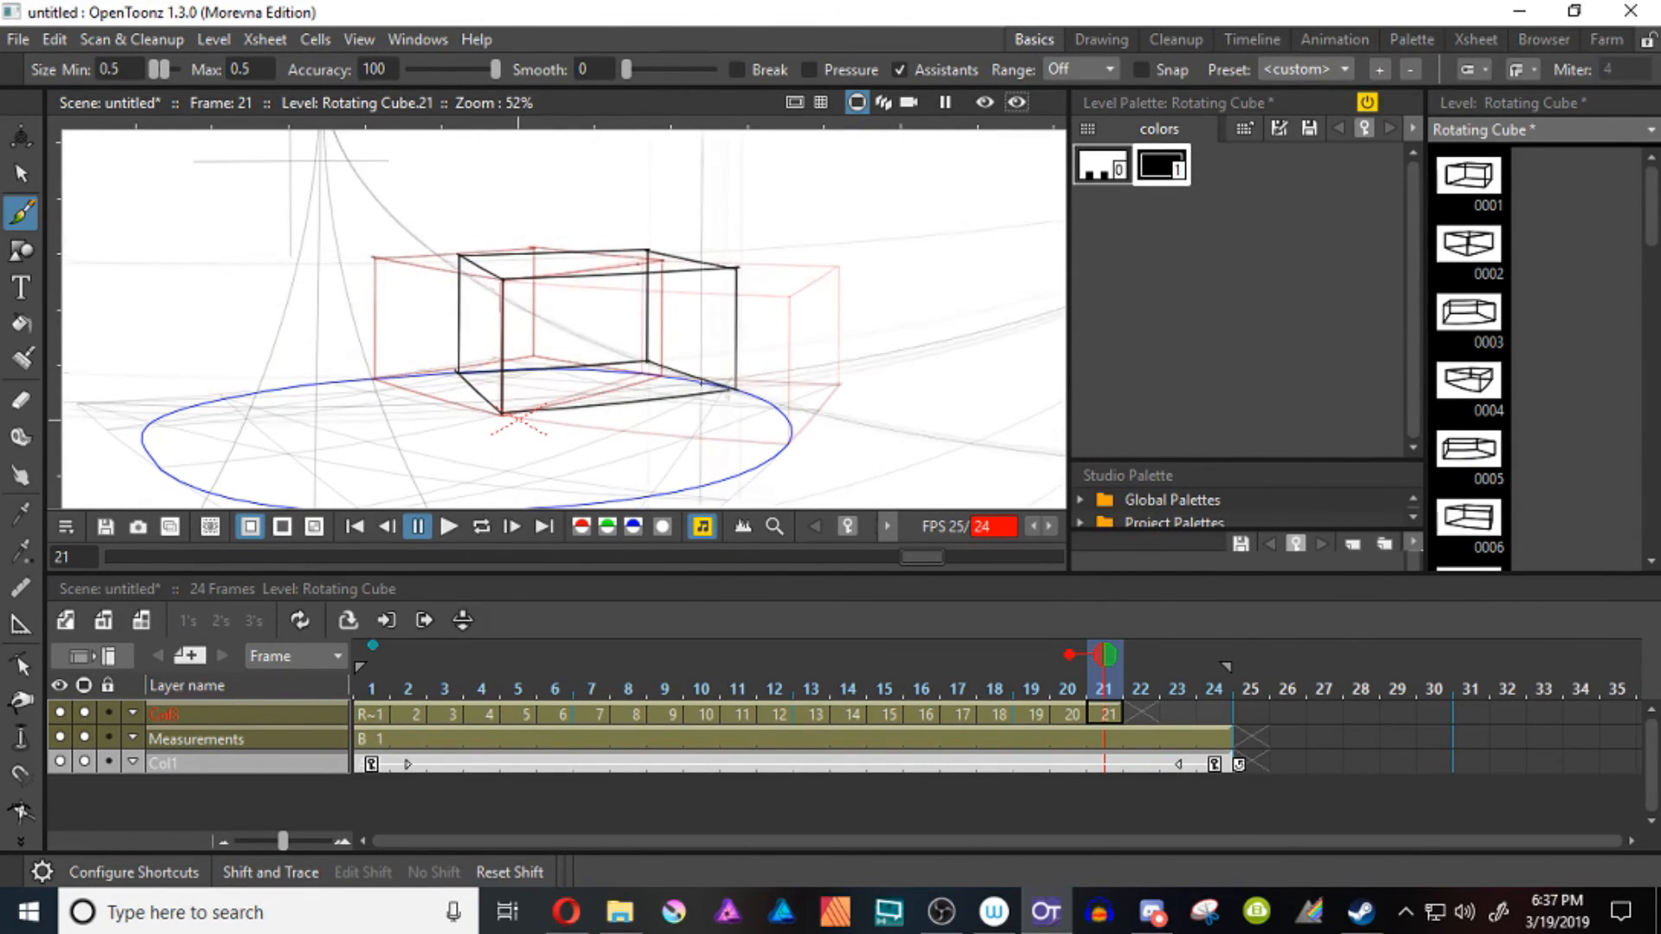
# Draw the cube's front face and receding side edges on frame 22, with base edges reaching the circle's back and right rims
pyautogui.press('.')
pyautogui.hotkey('ctrl', 'z')
pyautogui.moveTo(543, 404); pyautogui.dragTo(390, 360)
pyautogui.press('s')
pyautogui.press('b')
pyautogui.moveTo(350, 235)
pyautogui.mouseDown()
pyautogui.moveTo(350, 370)
pyautogui.moveTo(625, 364)
pyautogui.moveTo(384, 206)
pyautogui.mouseUp()
pyautogui.press(',')
pyautogui.press('.')
pyautogui.moveTo(350, 370)
pyautogui.mouseDown()
pyautogui.moveTo(385, 325)
pyautogui.moveTo(384, 205)
pyautogui.moveTo(626, 231)
pyautogui.mouseUp()
pyautogui.moveTo(625, 231); pyautogui.dragTo(626, 364)
pyautogui.moveTo(549, 281); pyautogui.dragTo(611, 367)
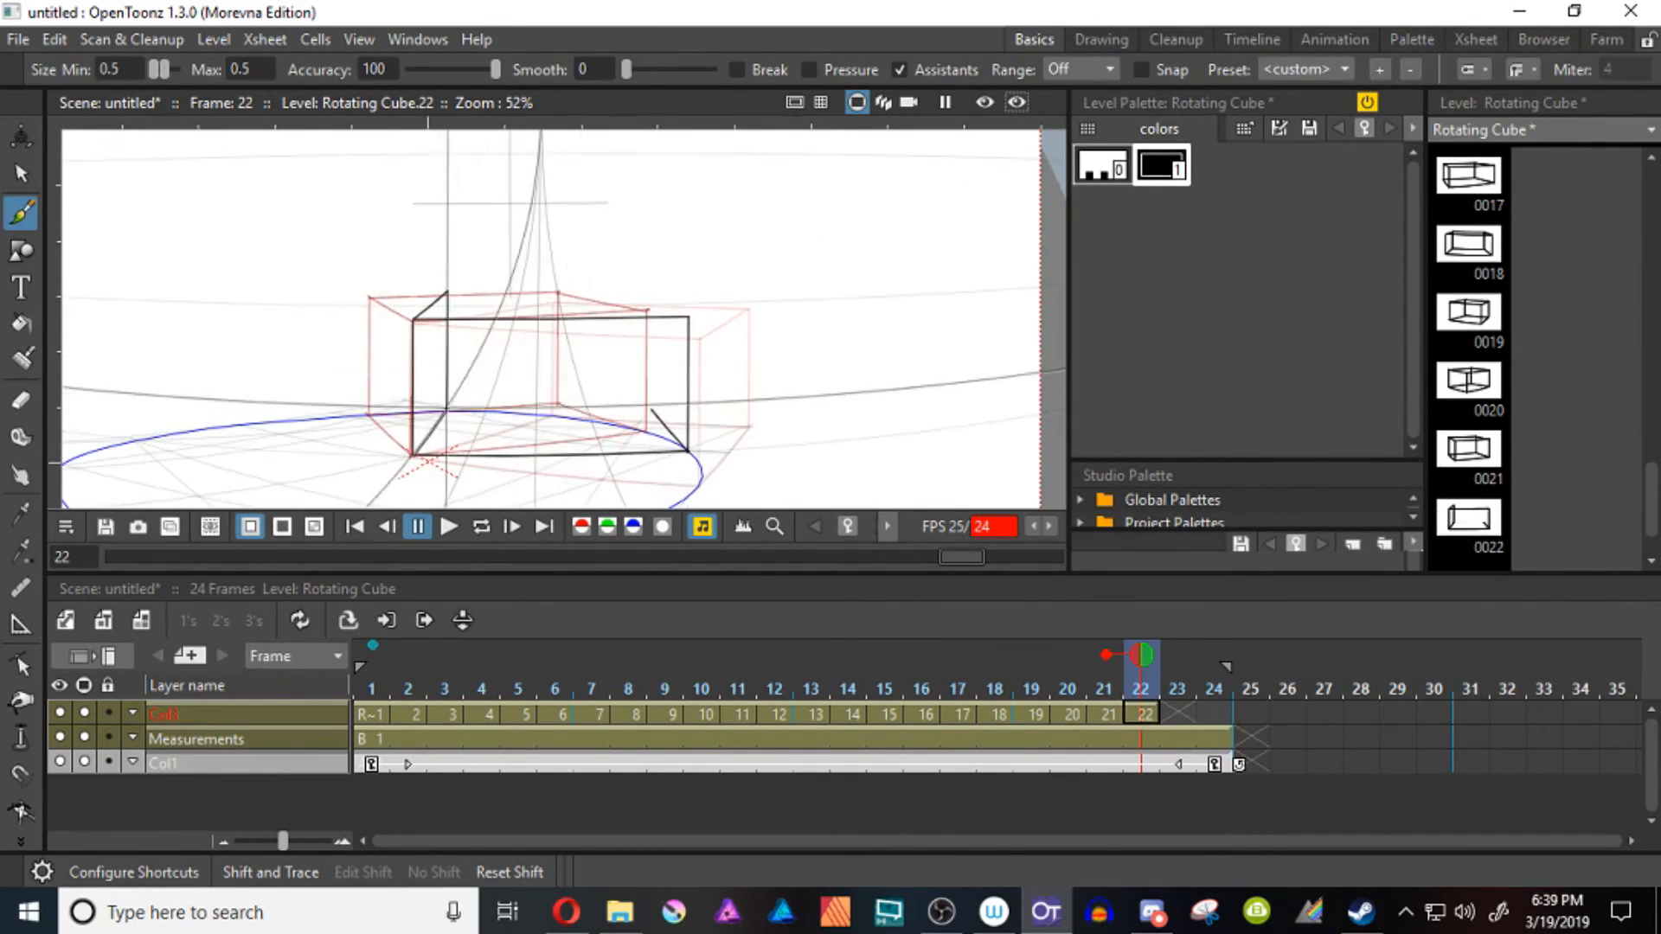
# Complete the cube on frame 22 with its remaining receding edges, back corner vertical and back top edge
pyautogui.moveTo(689, 317); pyautogui.dragTo(652, 290)
pyautogui.moveTo(690, 450); pyautogui.dragTo(652, 407)
pyautogui.moveTo(652, 291); pyautogui.dragTo(651, 407)
pyautogui.moveTo(448, 291); pyautogui.dragTo(652, 291)
# Draw the cube on frame 23 around the shared pivot edge, with base edges reaching the circle's back rim and right rim
pyautogui.press('.')
pyautogui.moveTo(413, 321); pyautogui.dragTo(413, 457)
pyautogui.moveTo(435, 370); pyautogui.dragTo(334, 334)
pyautogui.moveTo(313, 421)
pyautogui.mouseDown()
pyautogui.moveTo(600, 443)
pyautogui.moveTo(435, 378)
pyautogui.mouseUp()
pyautogui.moveTo(436, 378)
pyautogui.mouseDown()
pyautogui.moveTo(435, 262)
pyautogui.moveTo(310, 286)
pyautogui.moveTo(600, 298)
pyautogui.mouseUp()
pyautogui.moveTo(600, 297)
pyautogui.mouseDown()
pyautogui.moveTo(600, 443)
pyautogui.moveTo(646, 383)
pyautogui.mouseUp()
pyautogui.moveTo(435, 378)
pyautogui.mouseDown()
pyautogui.moveTo(646, 383)
pyautogui.moveTo(646, 263)
pyautogui.mouseUp()
pyautogui.moveTo(601, 298); pyautogui.dragTo(646, 263)
pyautogui.moveTo(435, 262); pyautogui.dragTo(646, 263)
pyautogui.click(941, 912)
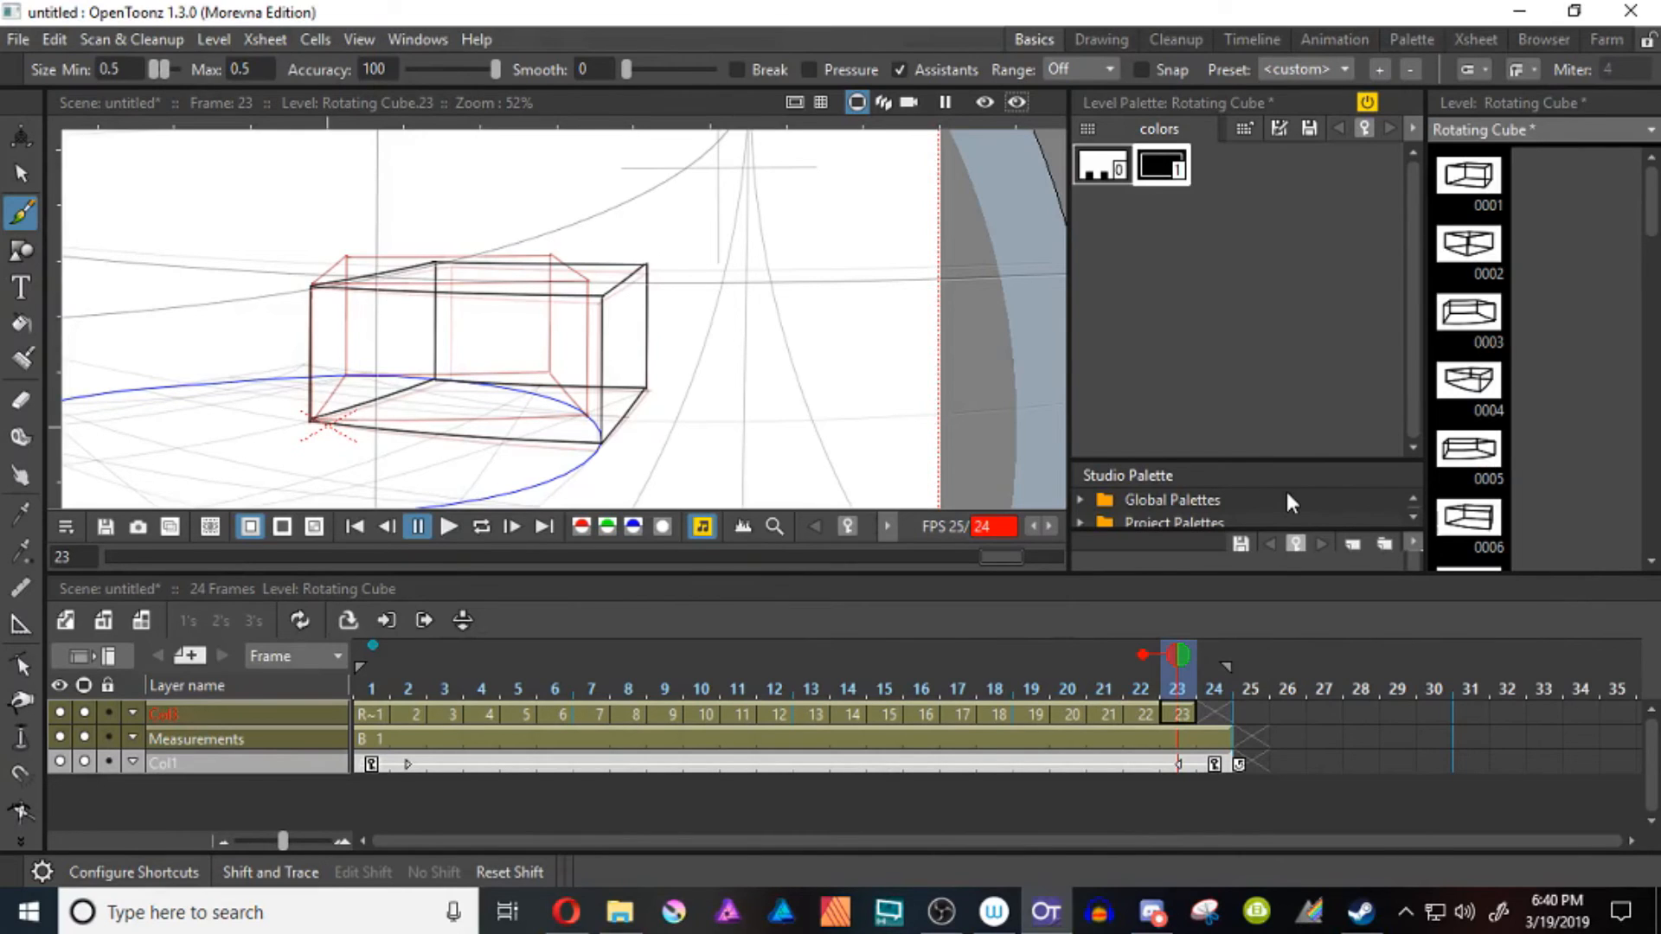
# Copy the cube drawing from frame 1 into frame 24
pyautogui.click(366, 713)
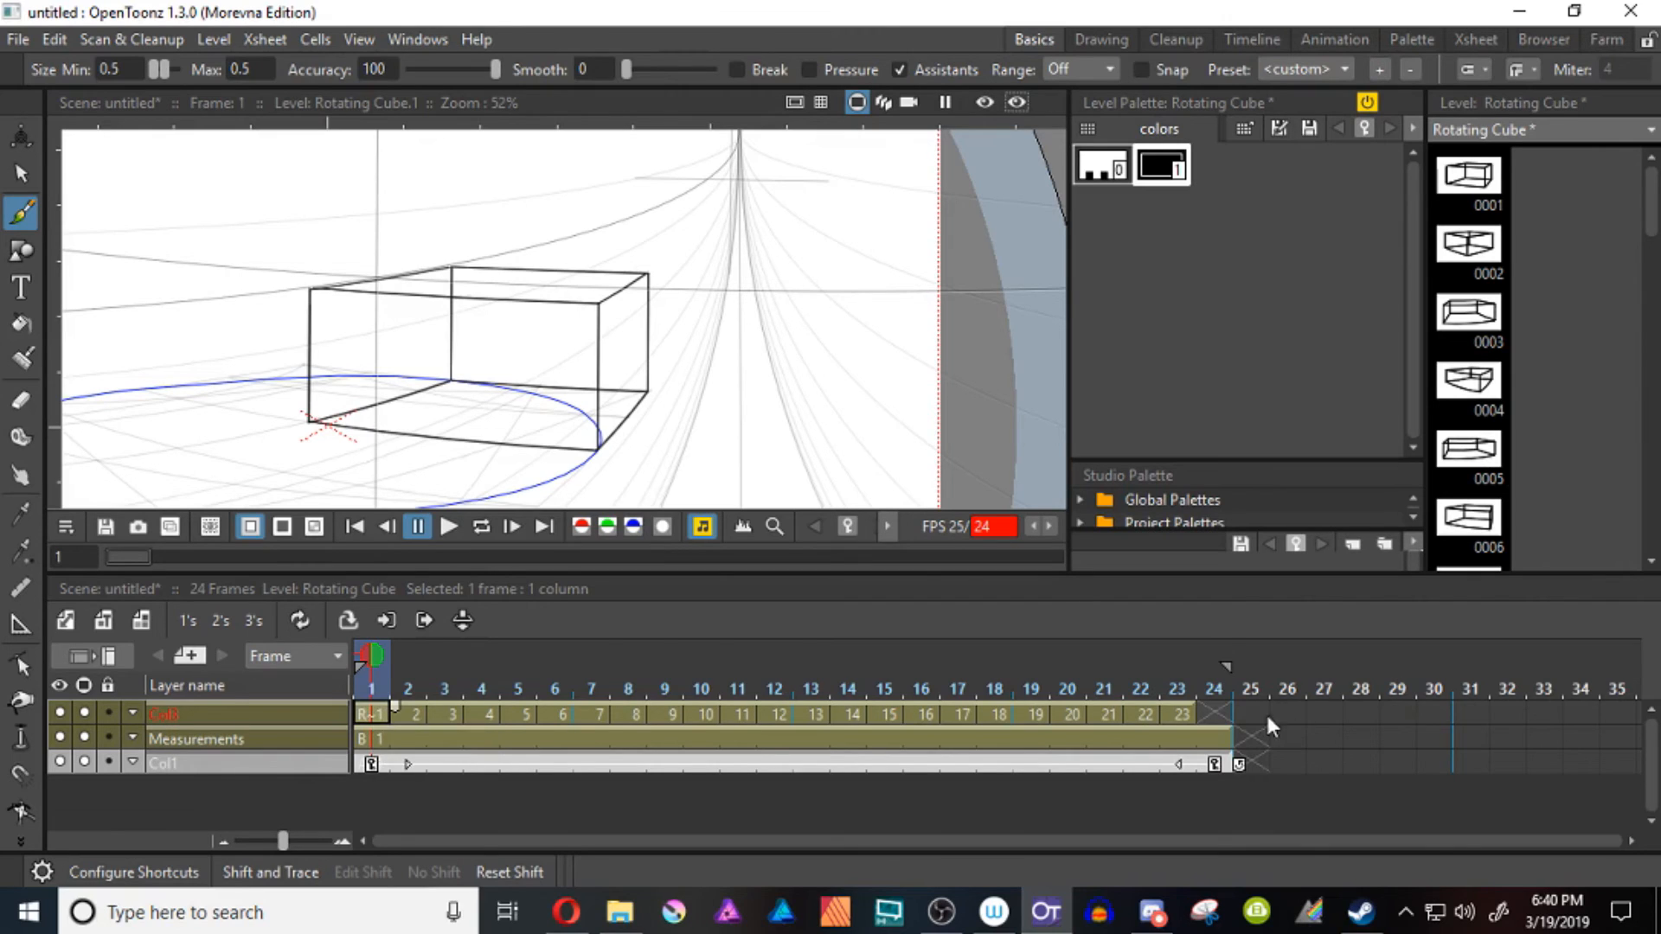
pyautogui.click(1219, 715)
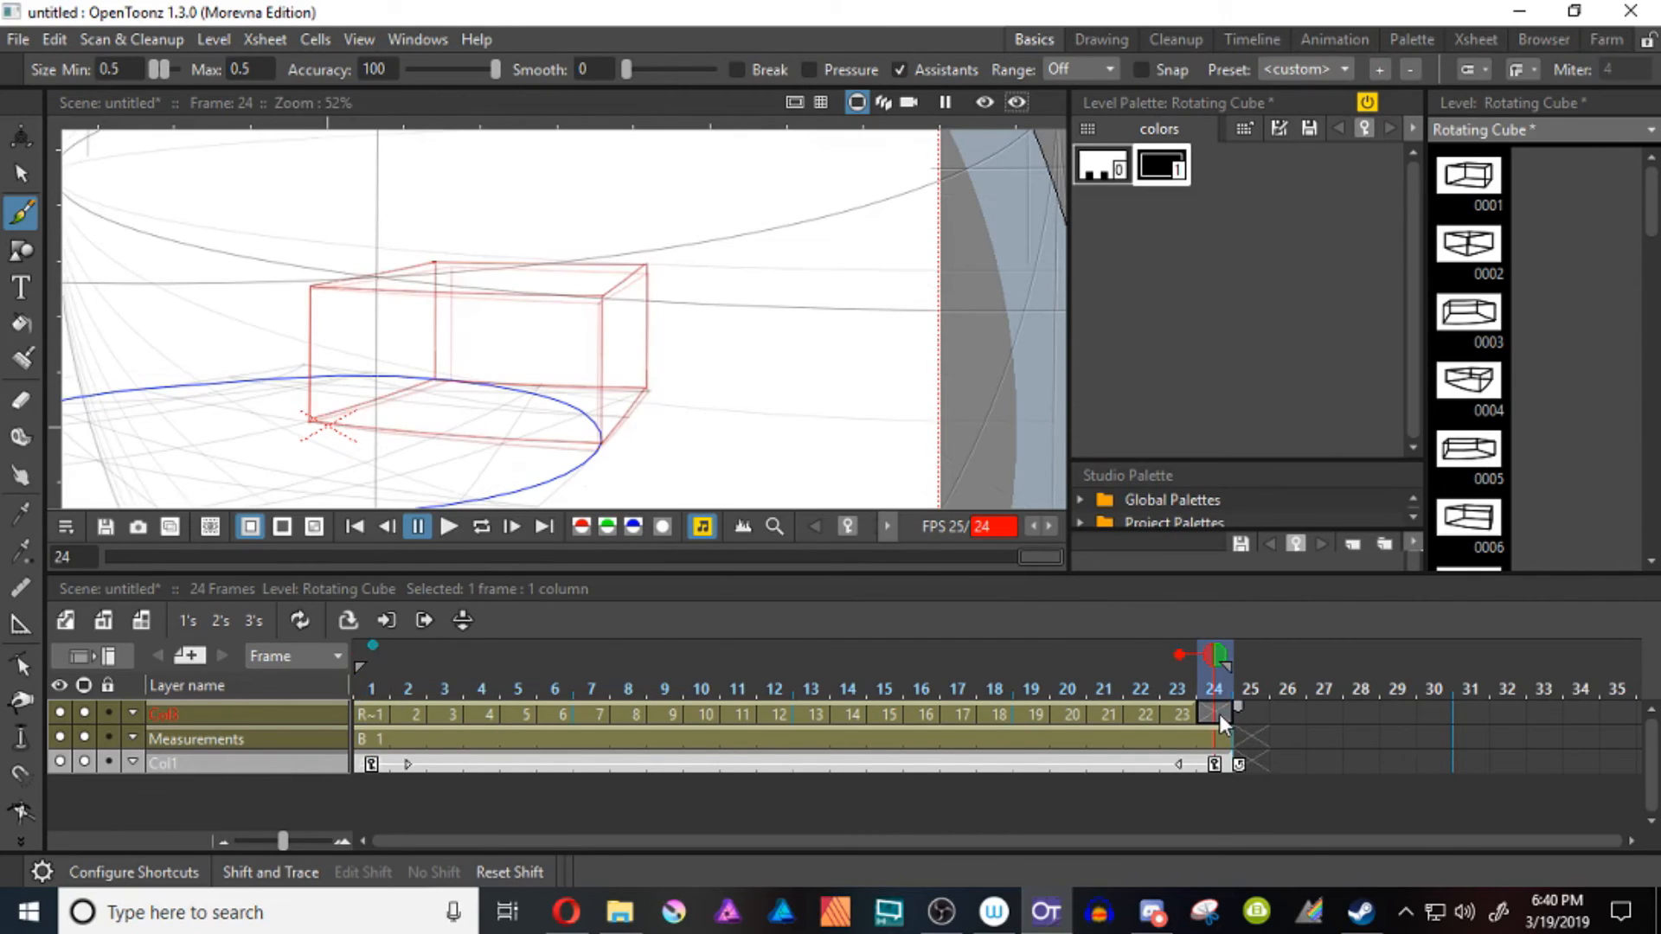
pyautogui.hotkey('ctrl', 'v')
# Remove the onion skin markers for frame 1 and the previous frame, and loop the animation to check the rotation
pyautogui.click(372, 645)
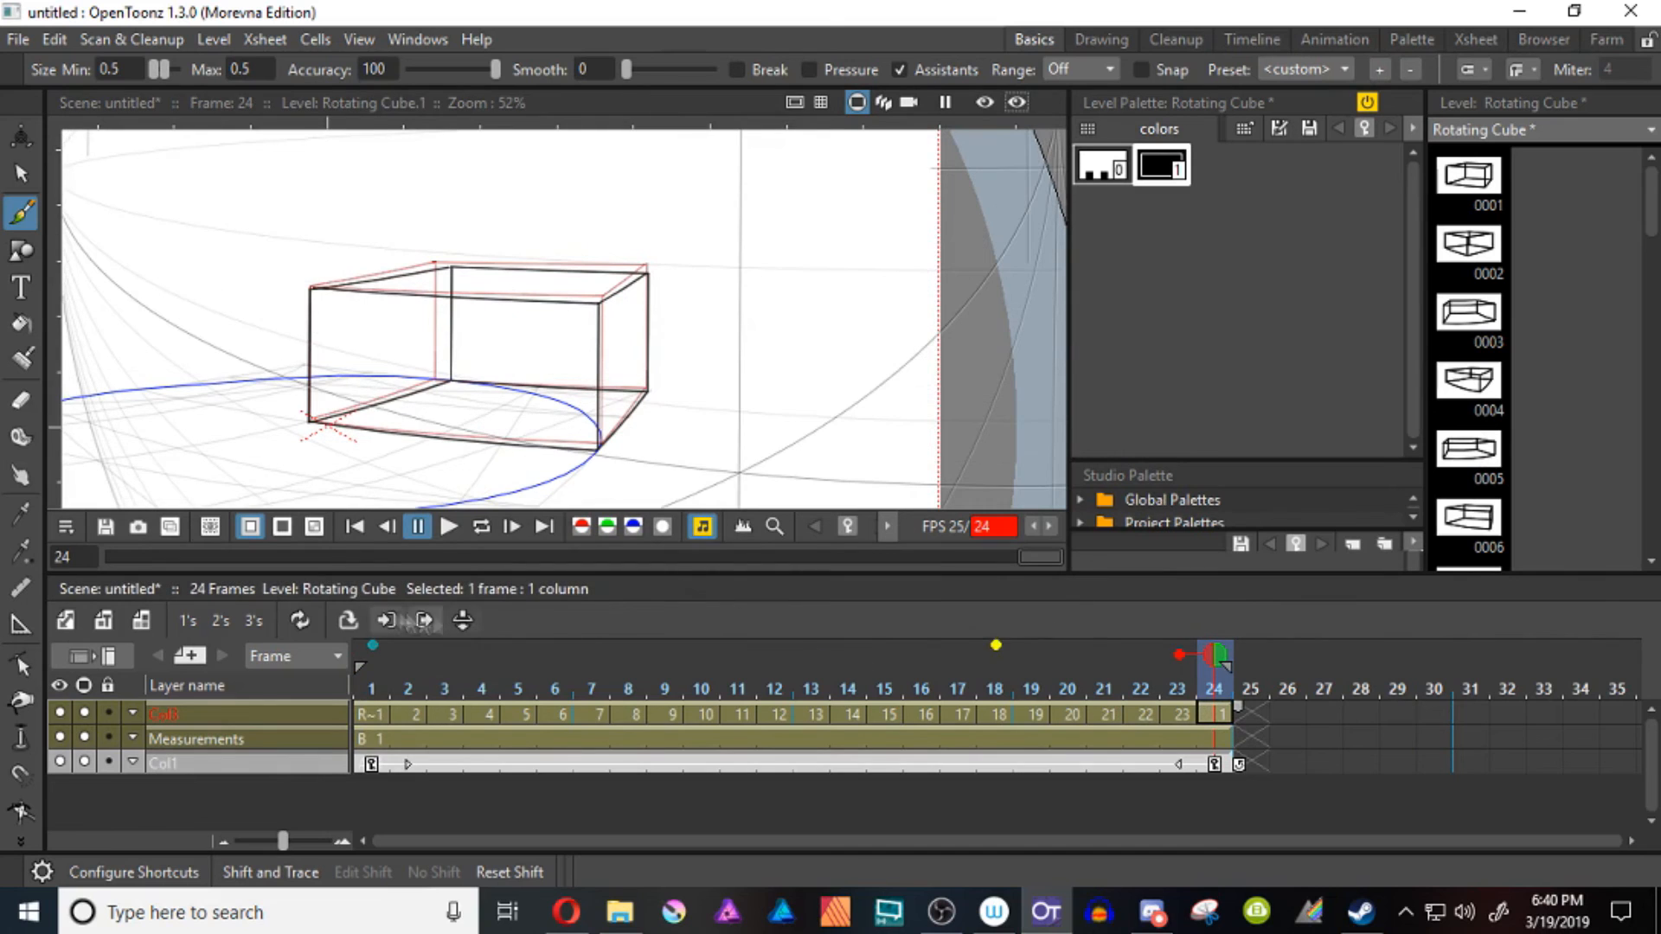
pyautogui.click(1180, 656)
pyautogui.moveTo(382, 485); pyautogui.dragTo(631, 413)
pyautogui.hotkey('shift', 'space')
pyautogui.moveTo(655, 356); pyautogui.dragTo(649, 392)
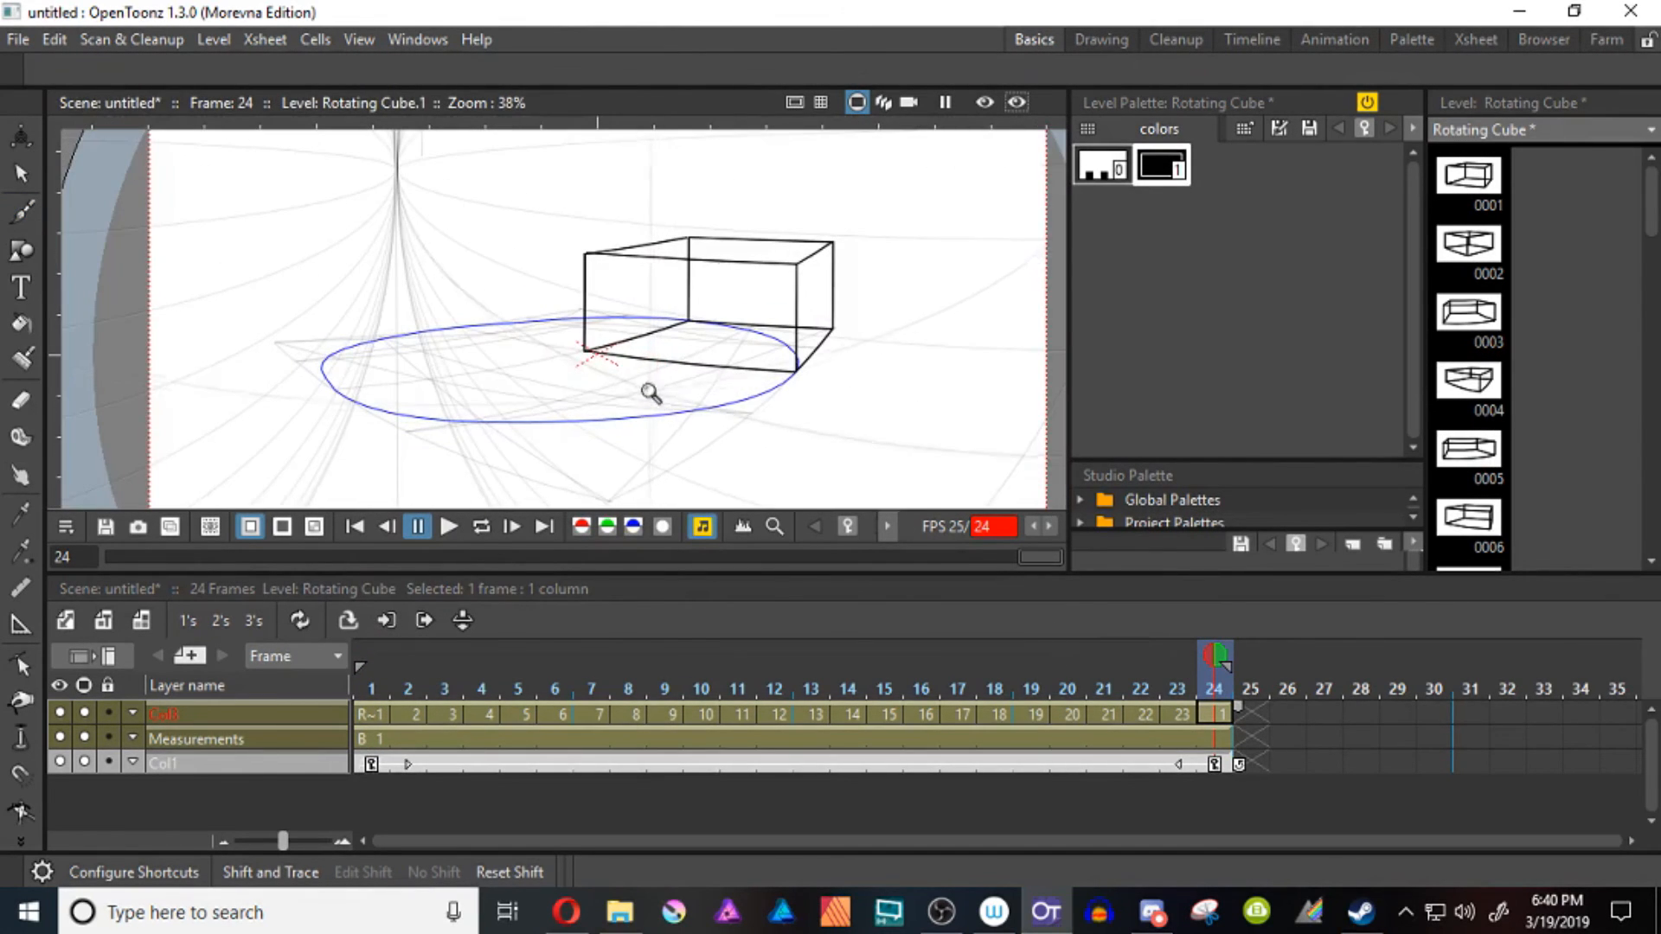
pyautogui.click(481, 526)
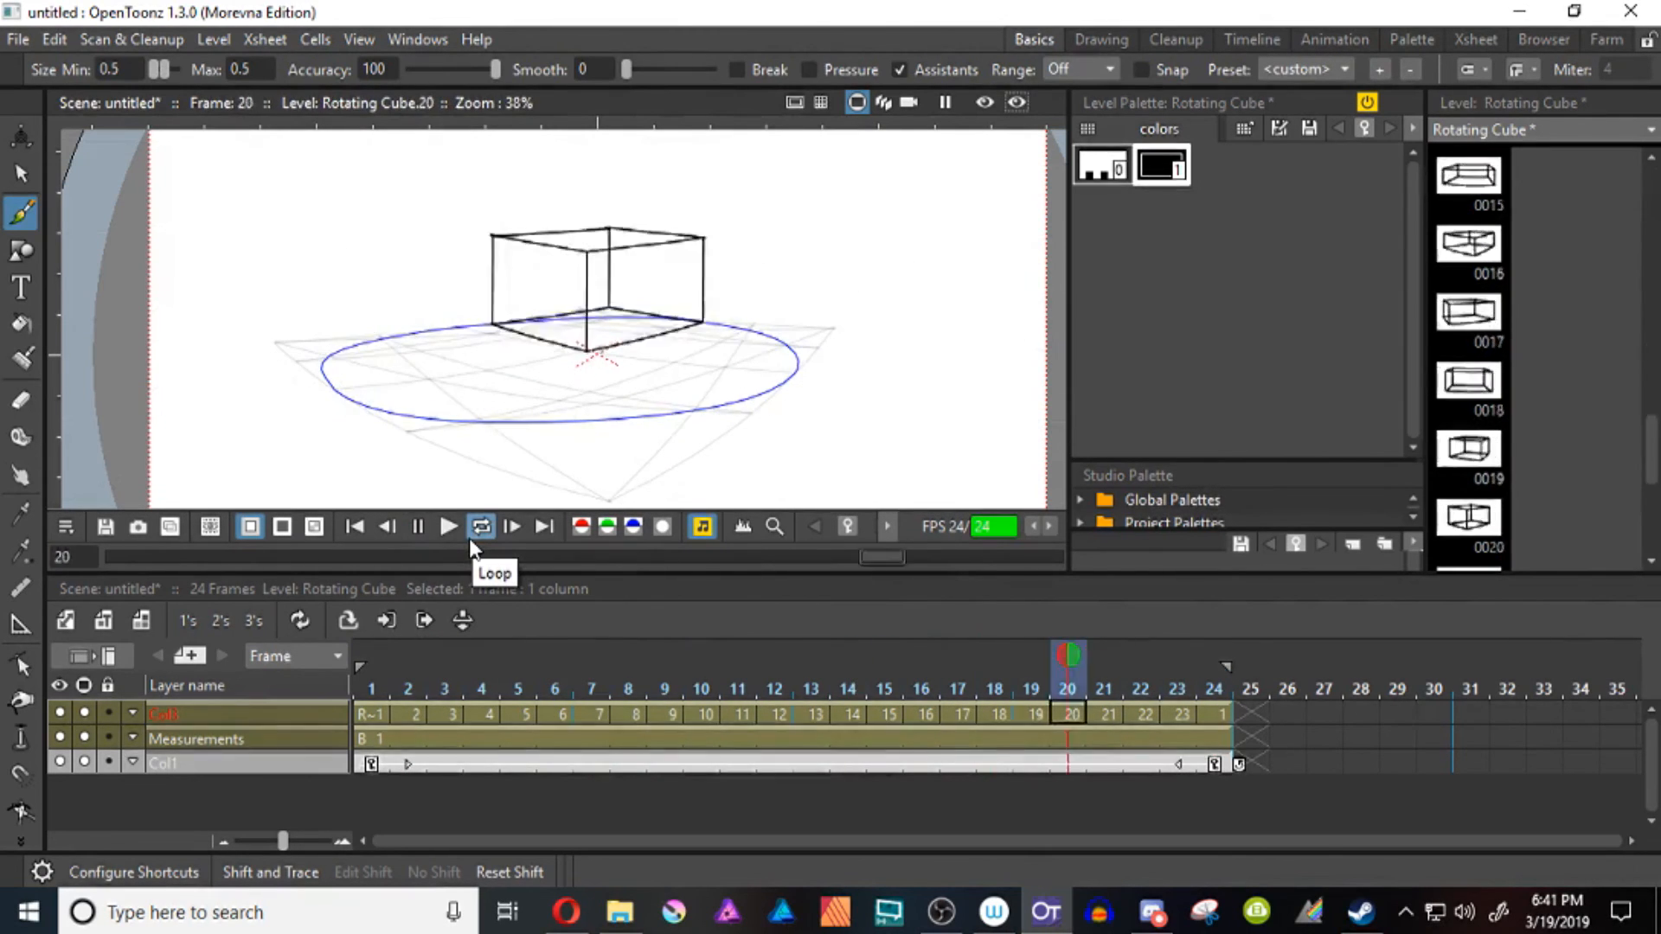
pyautogui.click(419, 528)
# Set all 24 frames of the rotating cube on 2's and play the animation in a loop
pyautogui.moveTo(1222, 715); pyautogui.dragTo(372, 716)
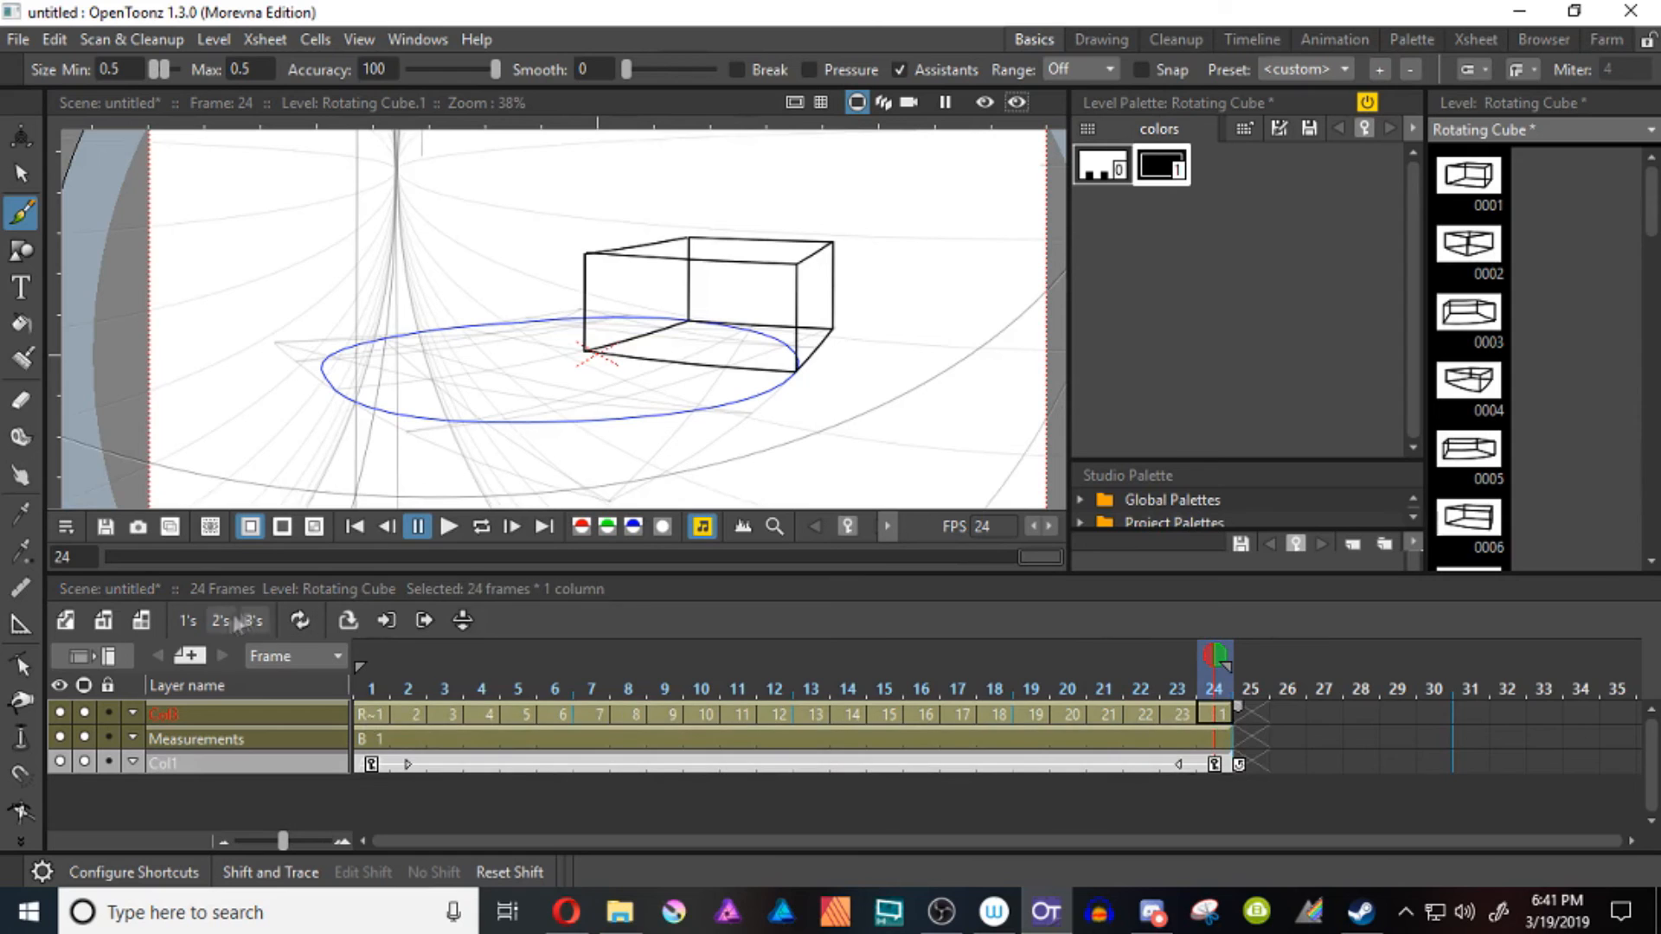
pyautogui.click(225, 621)
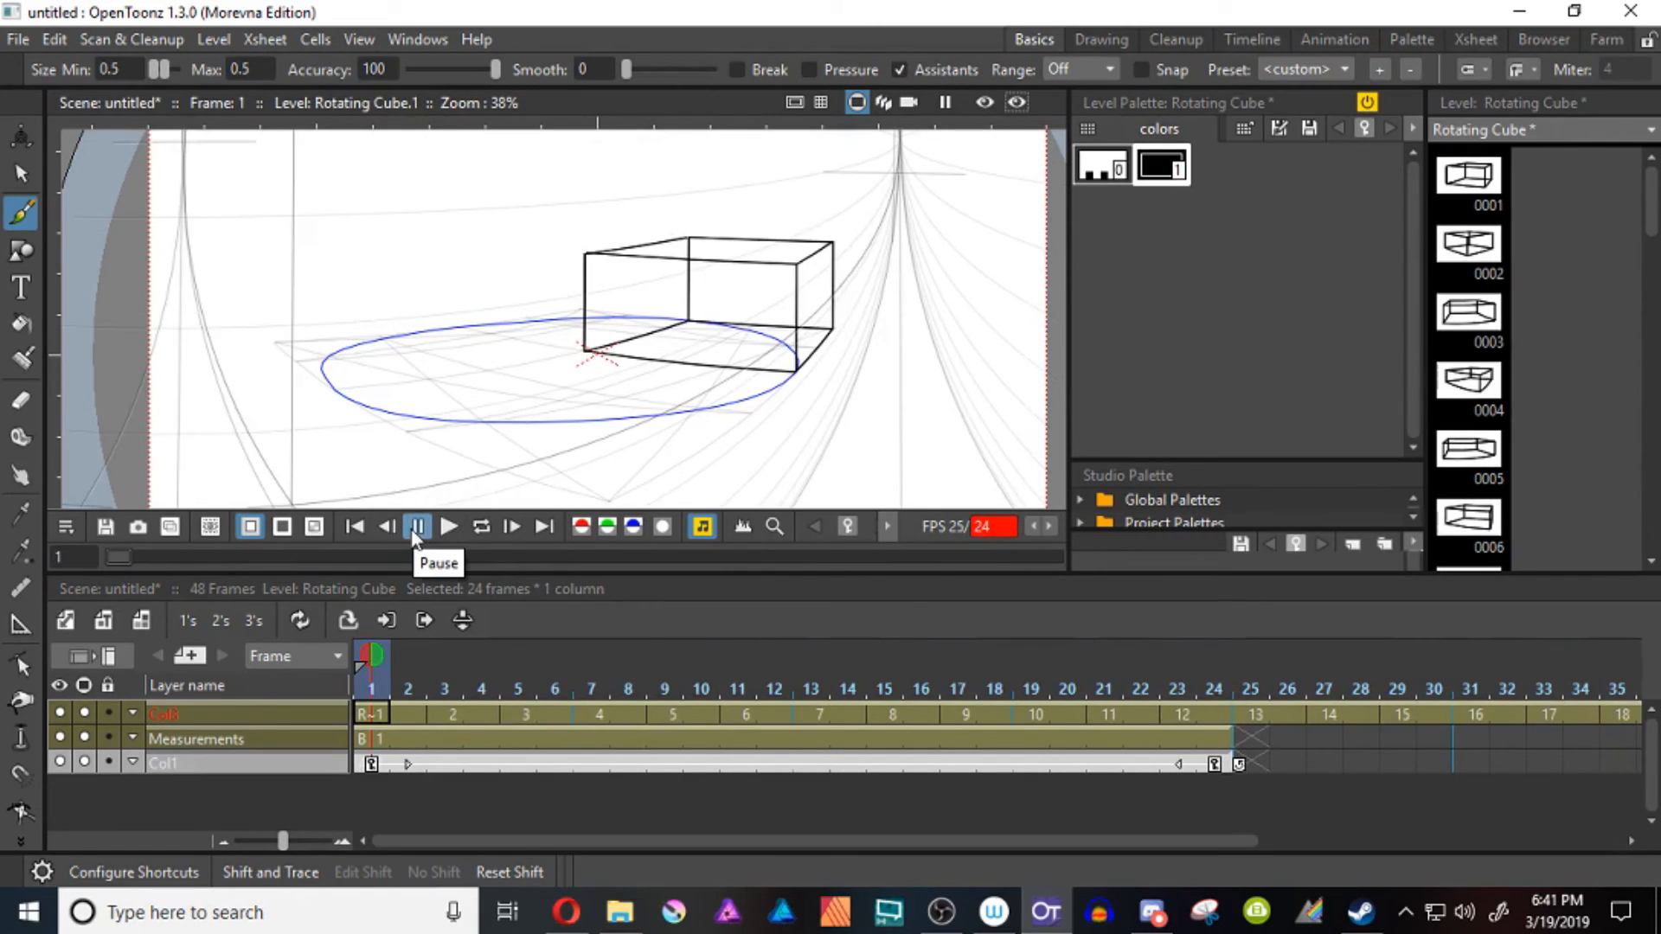
pyautogui.click(482, 527)
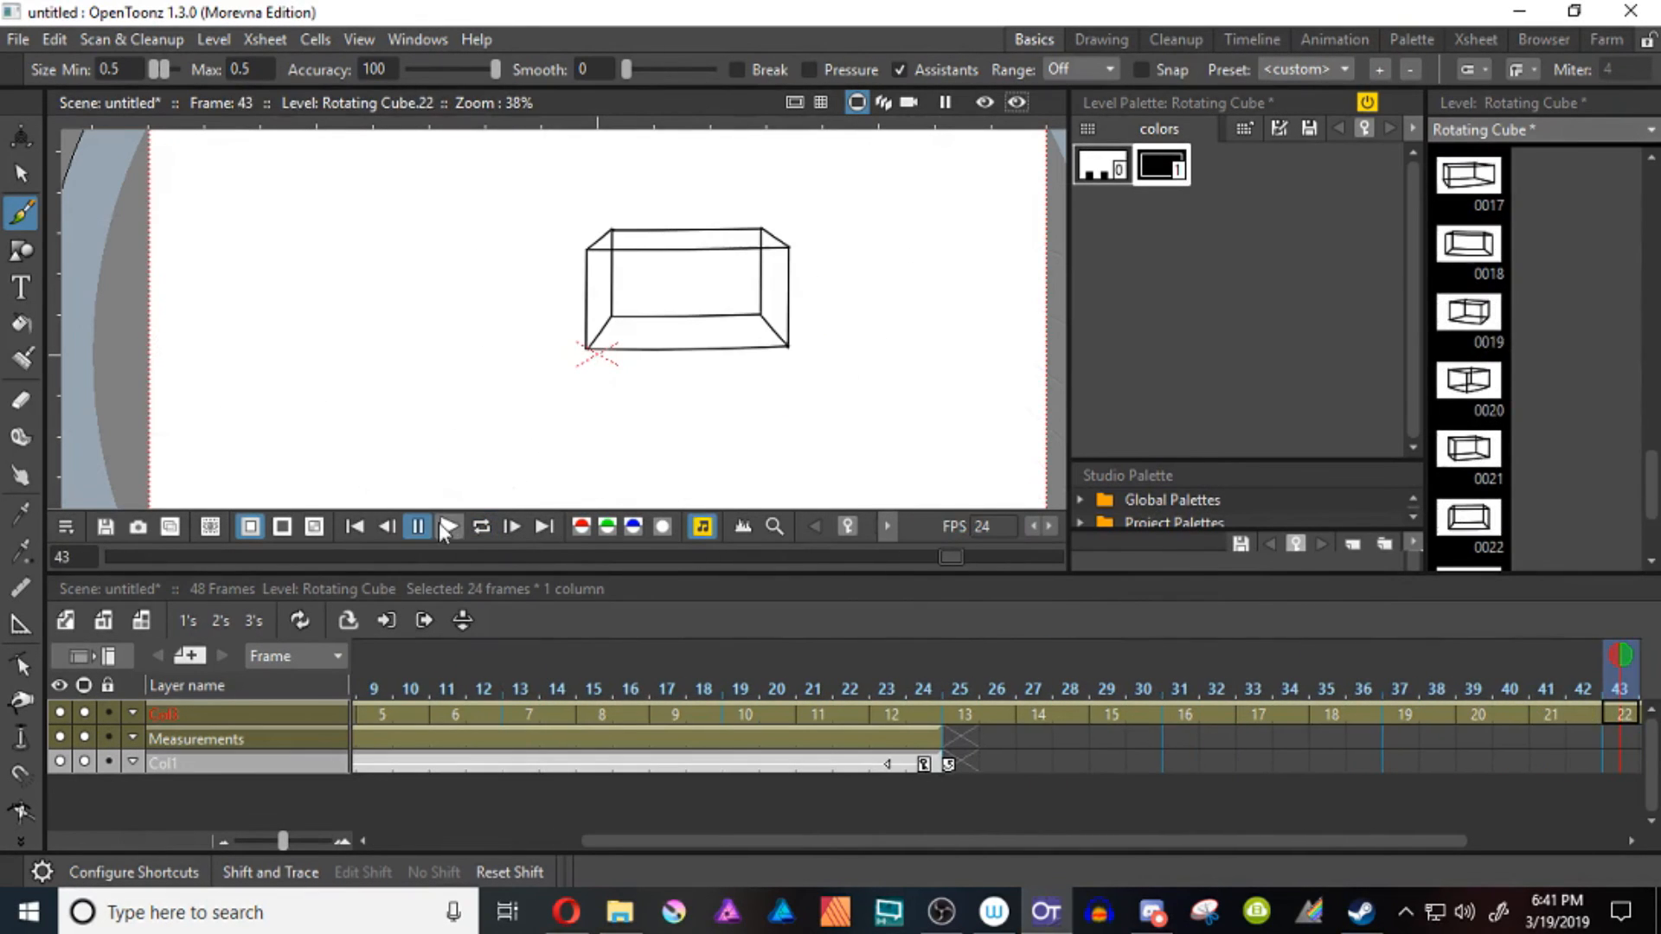
# Extend the Measurements layer's exposure through frame 48 and play the animation in a loop
pyautogui.click(921, 738)
pyautogui.moveTo(1637, 732); pyautogui.dragTo(1502, 736)
pyautogui.click(457, 525)
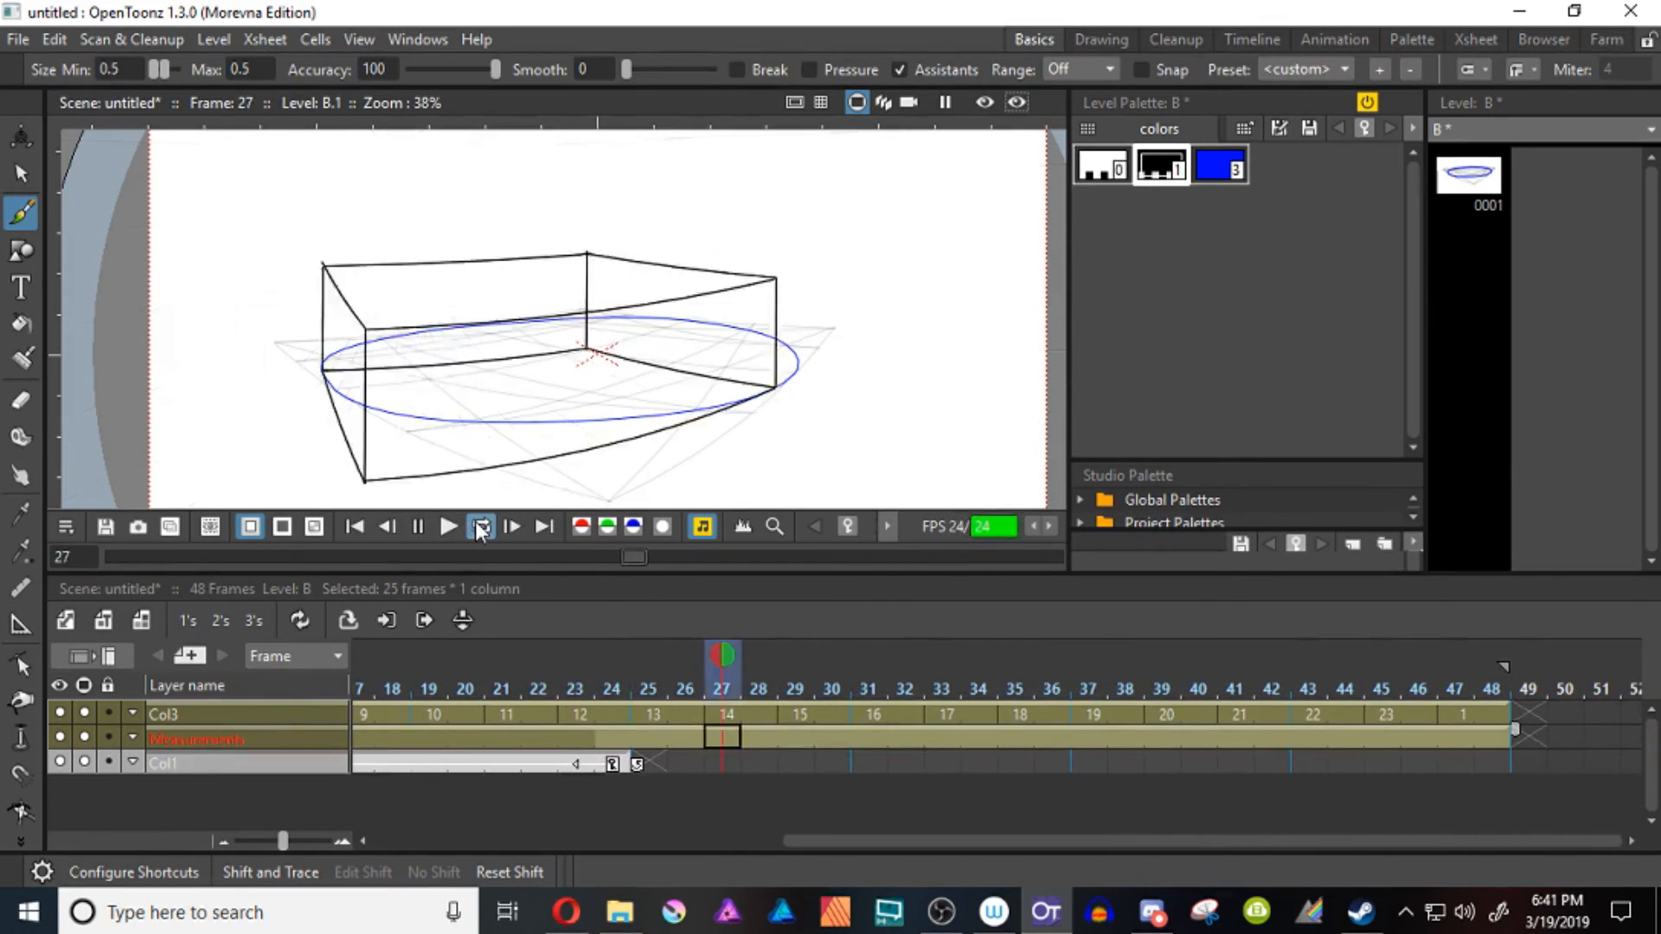